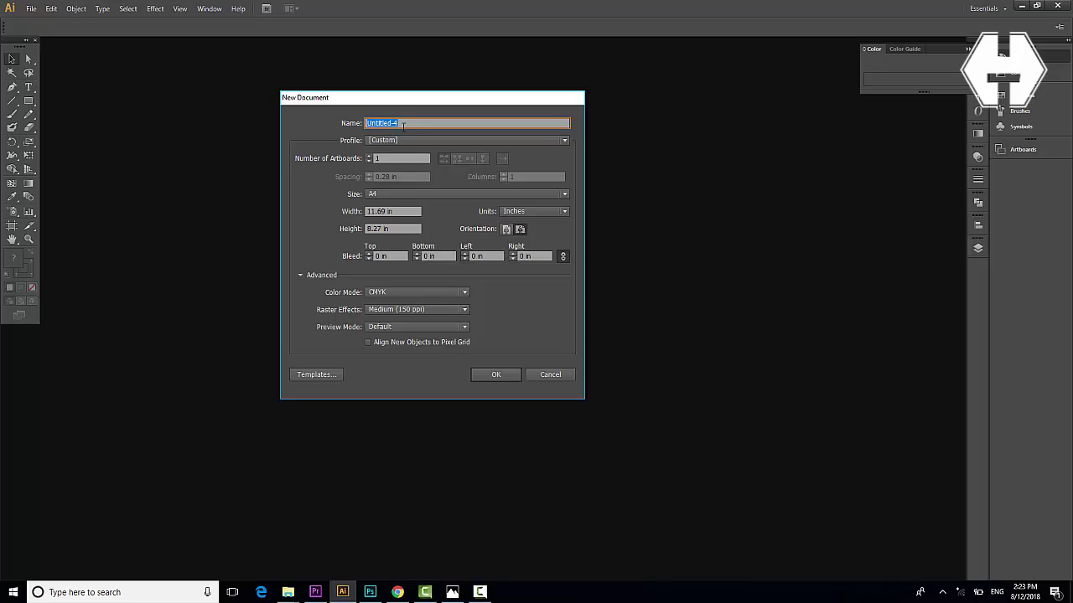
- Name the new document BROCHURE, keeping the custom profile and a single artboard
text(BROCHURE)
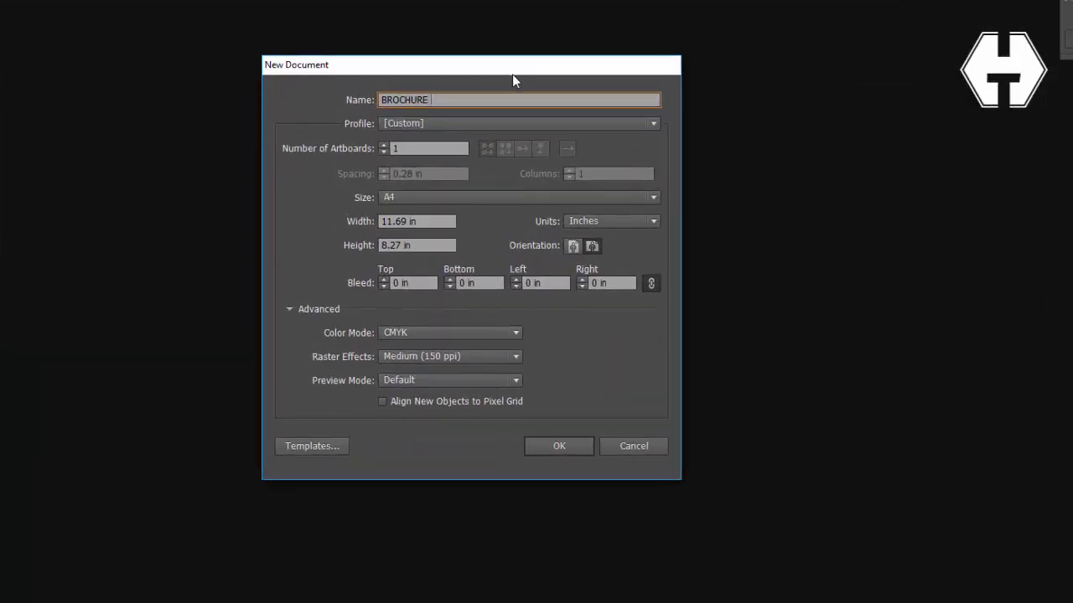
click(457, 124)
click(452, 126)
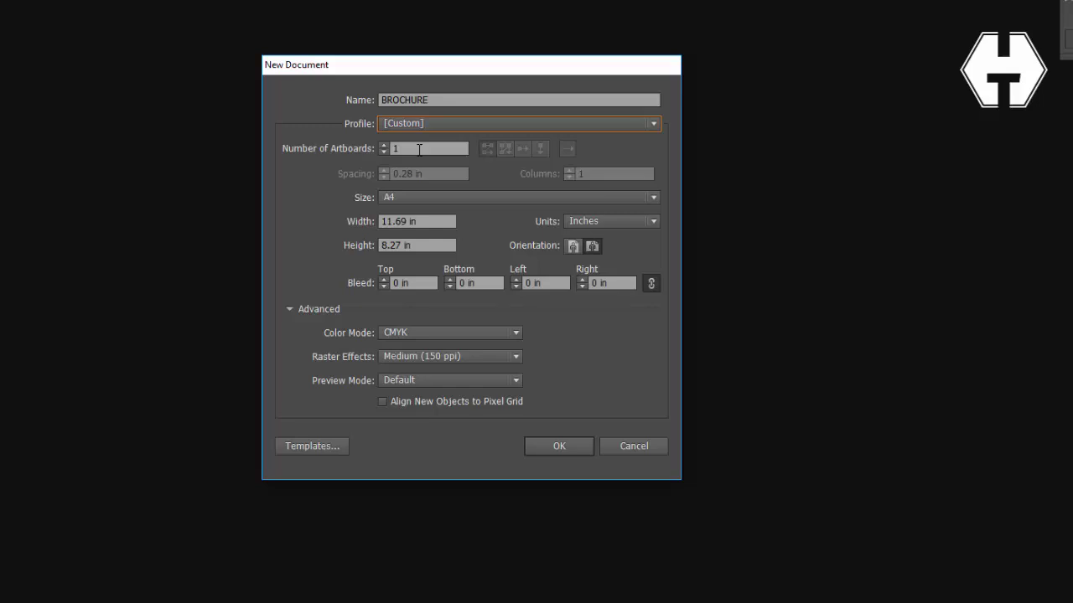
double_click(419, 149)
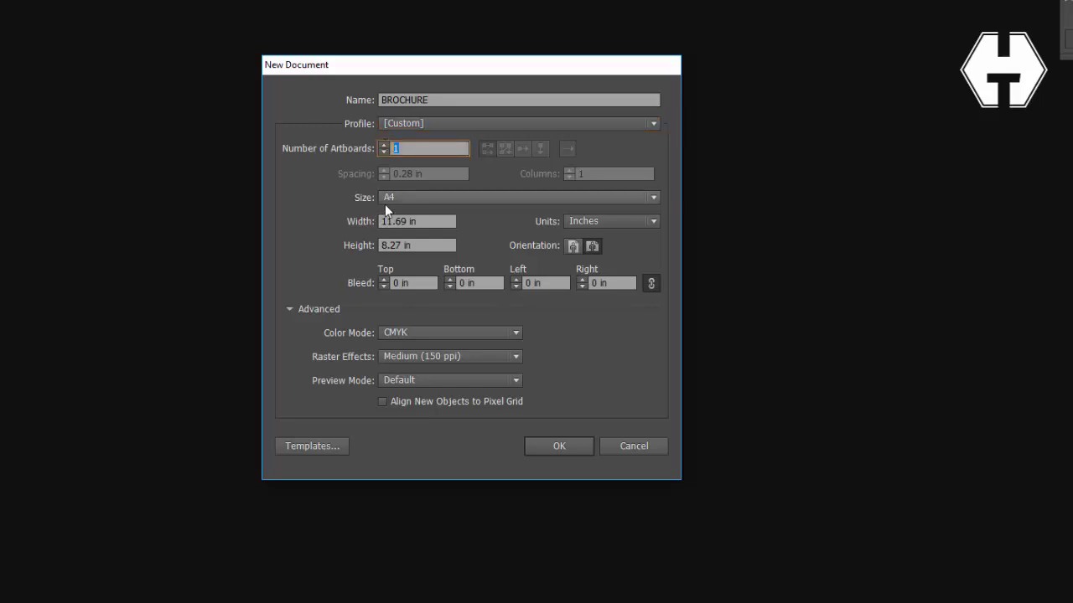
click(396, 149)
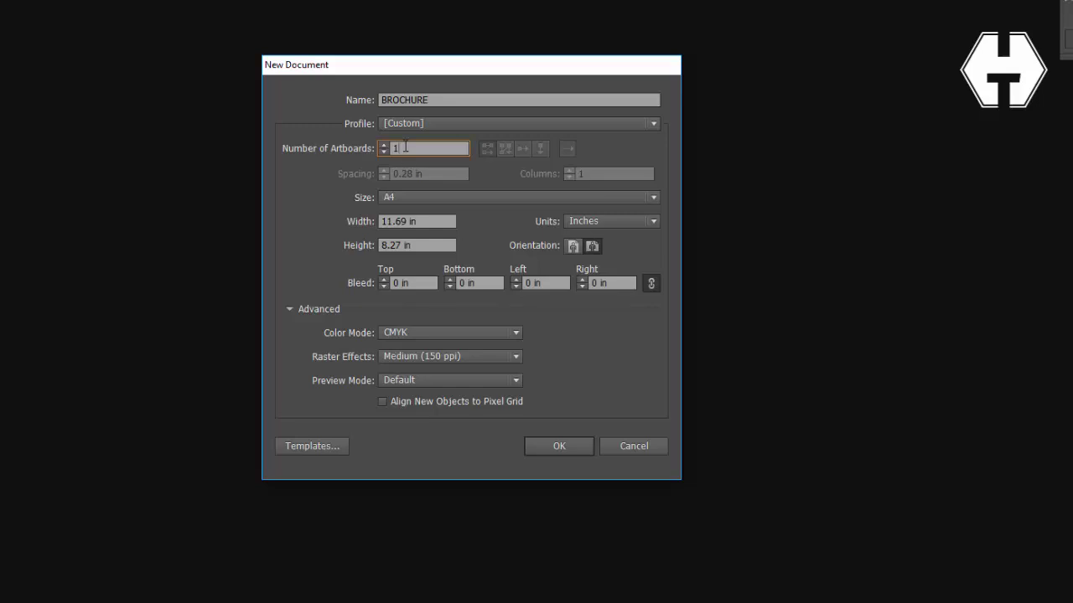
drag(404, 147, 388, 144)
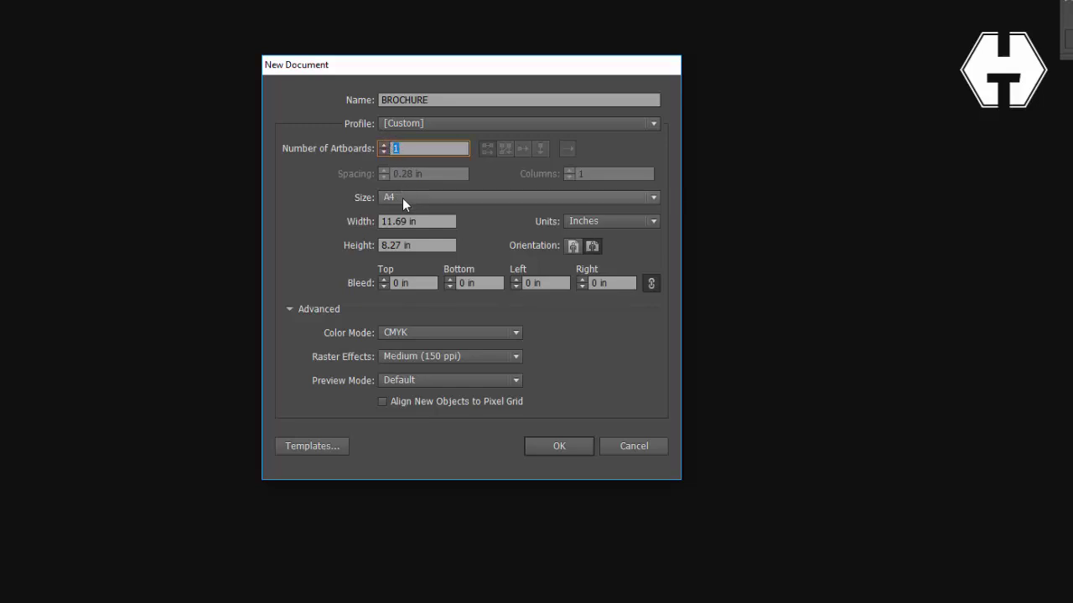
- Create the document at A4 size with inches as units and landscape orientation
click(403, 197)
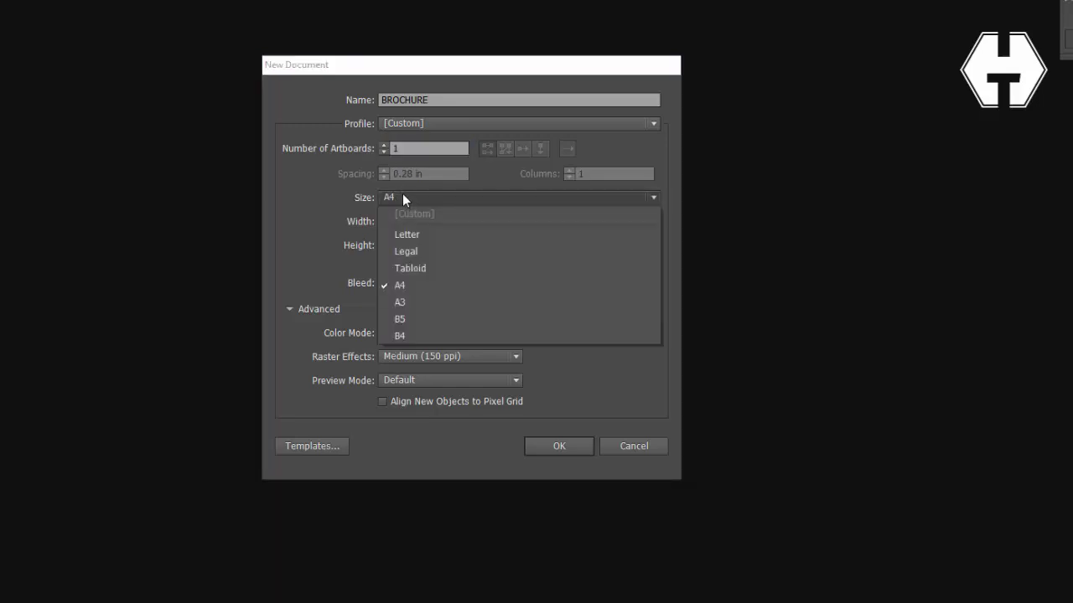
click(410, 282)
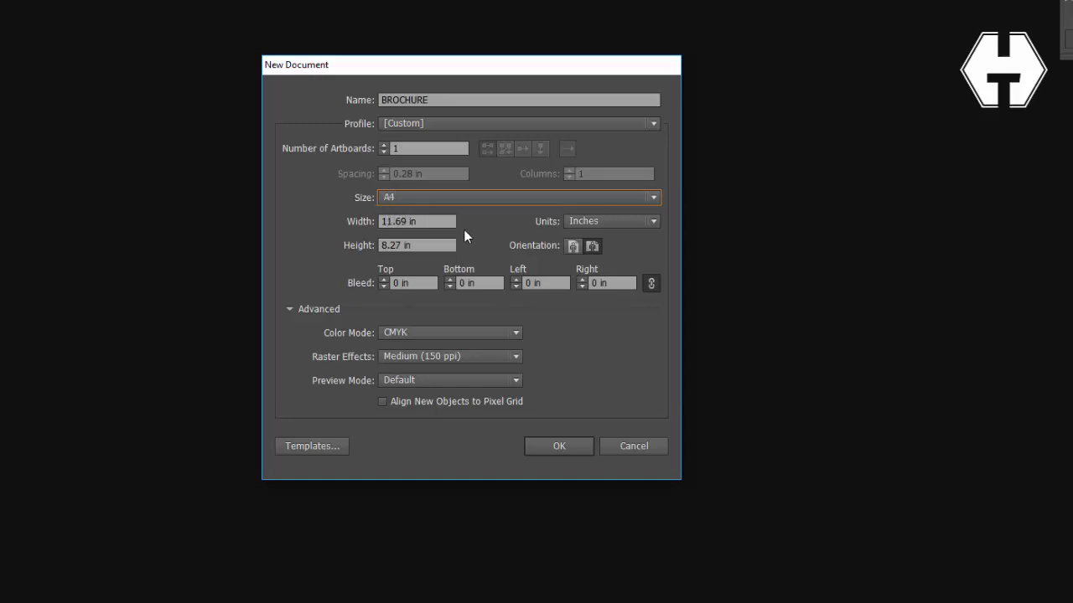
click(645, 224)
click(634, 224)
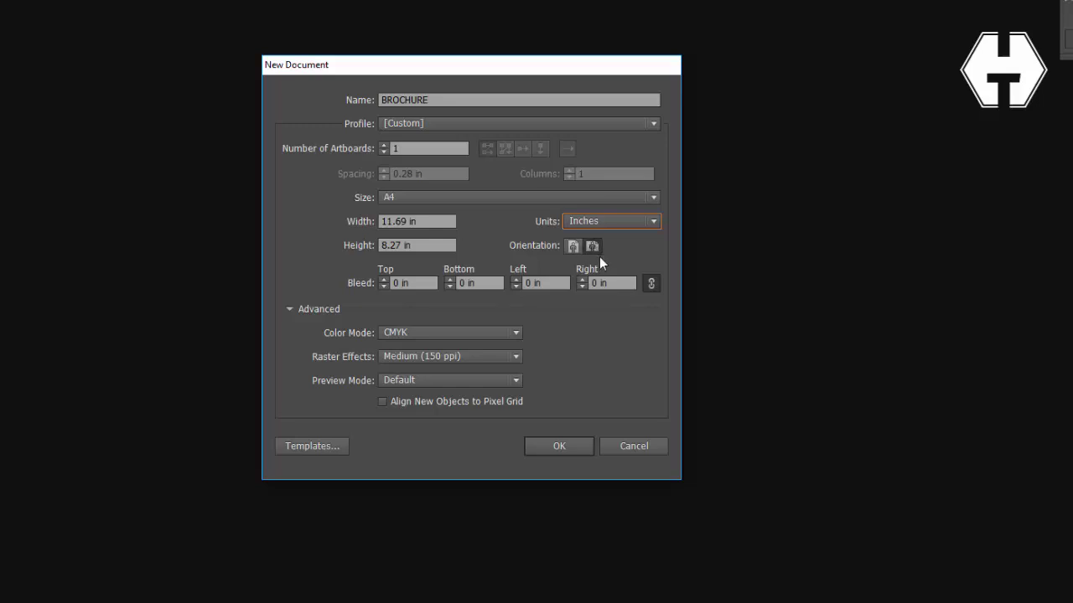
click(595, 244)
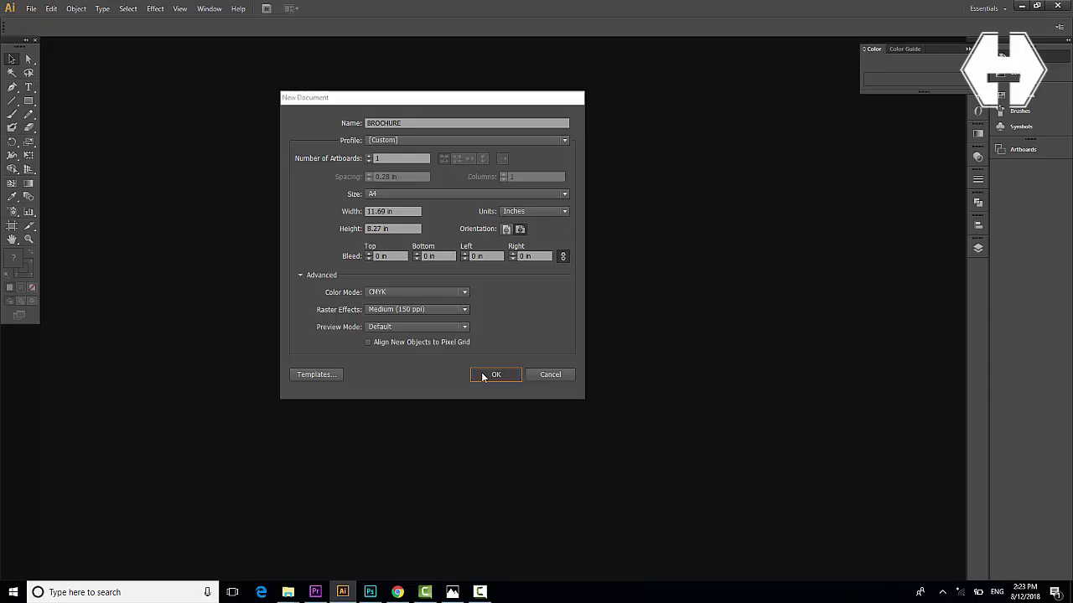
click(495, 374)
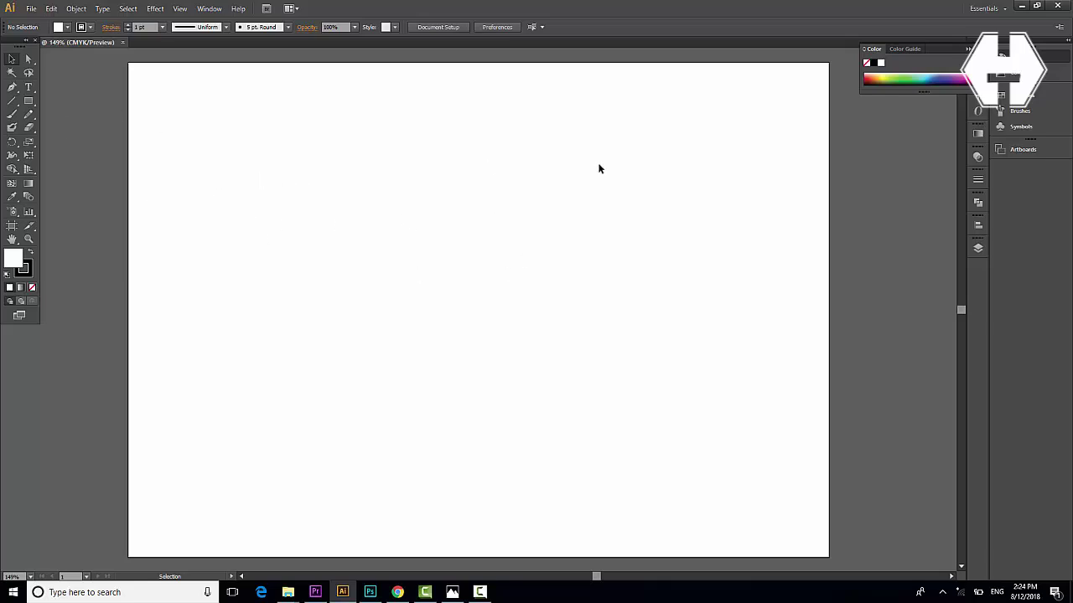
- Create a rectangle 3.9 in wide and 5 in high on the artboard
click(32, 99)
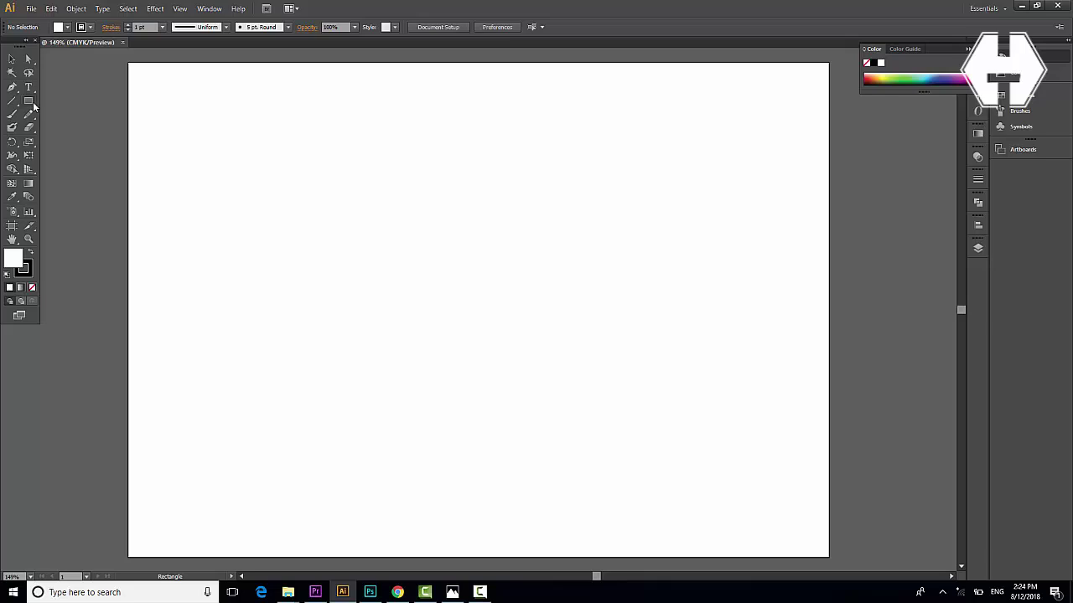
click(336, 256)
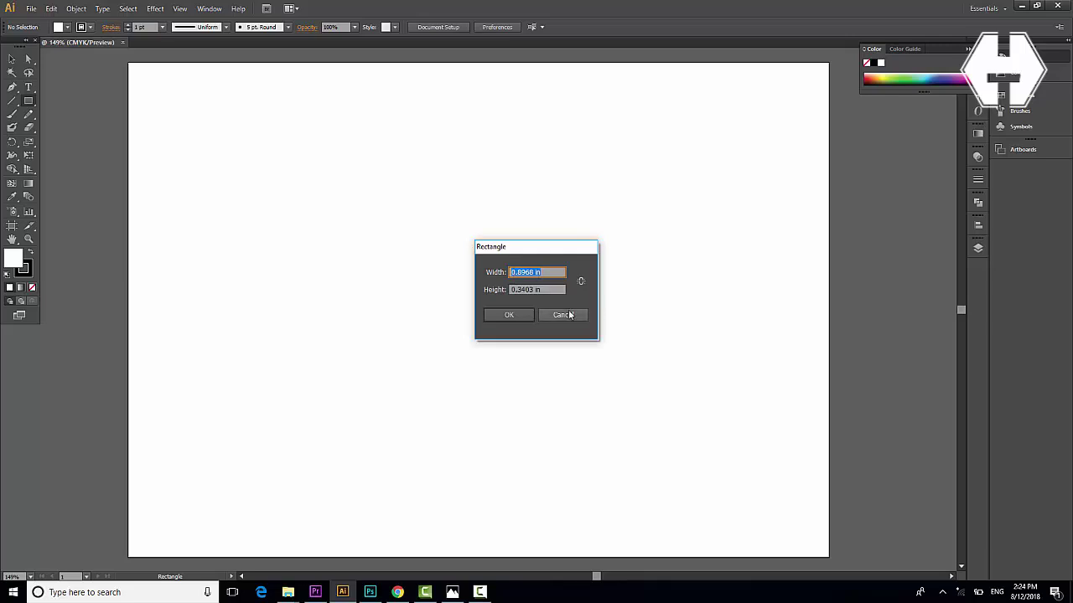
text(3.9)
drag(533, 291, 492, 292)
text(5)
click(509, 316)
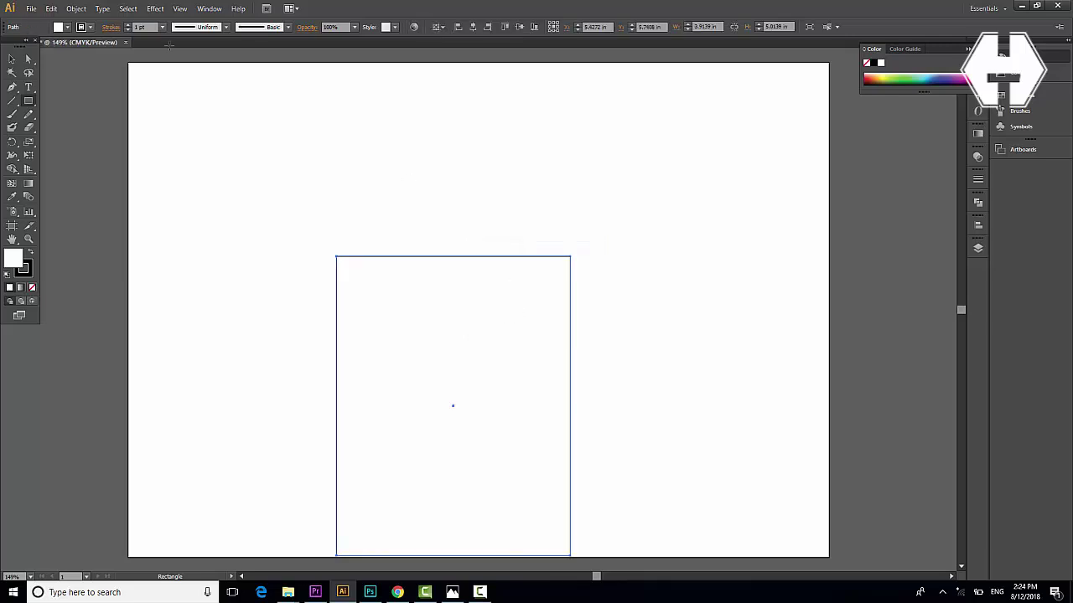
- Move the rectangle up and to the left on the artboard and deselect it
click(12, 59)
drag(446, 327, 304, 227)
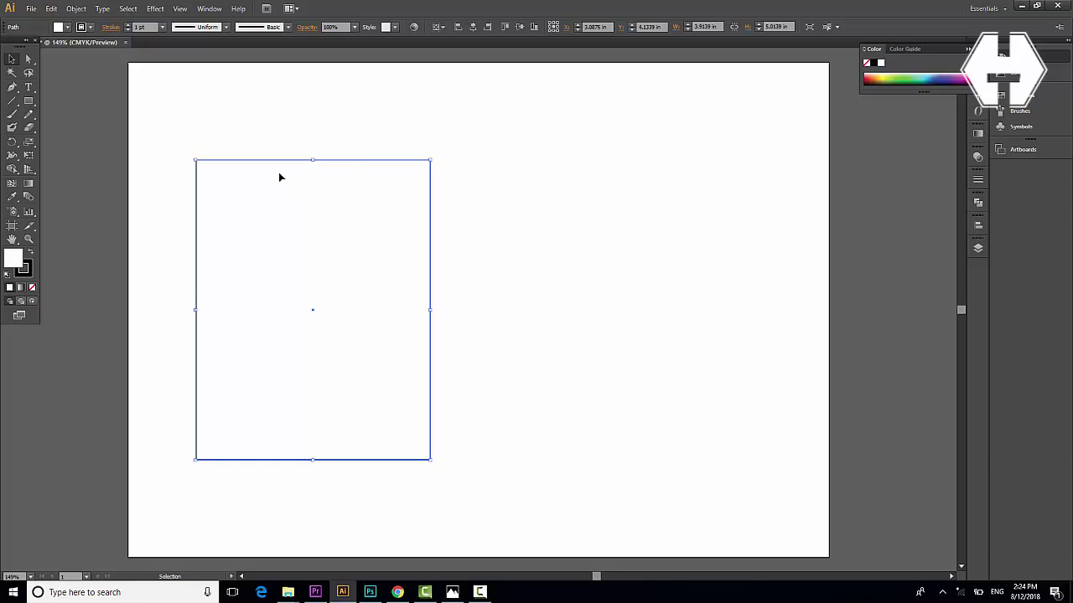
click(192, 160)
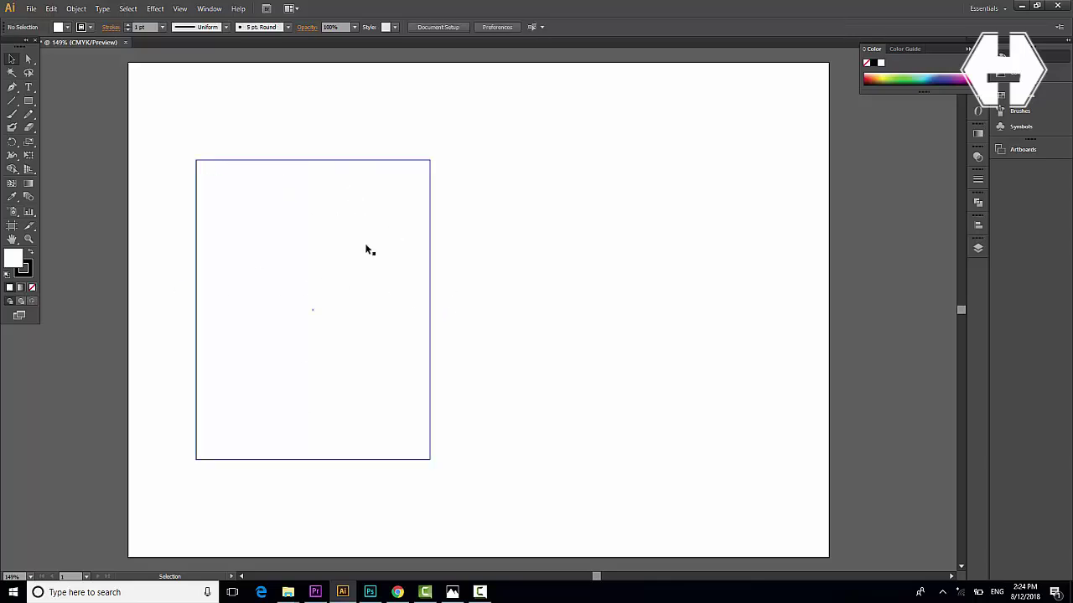
- Remove the rectangle's stroke and fill it with a medium blue swatch
key(ctrl+a)
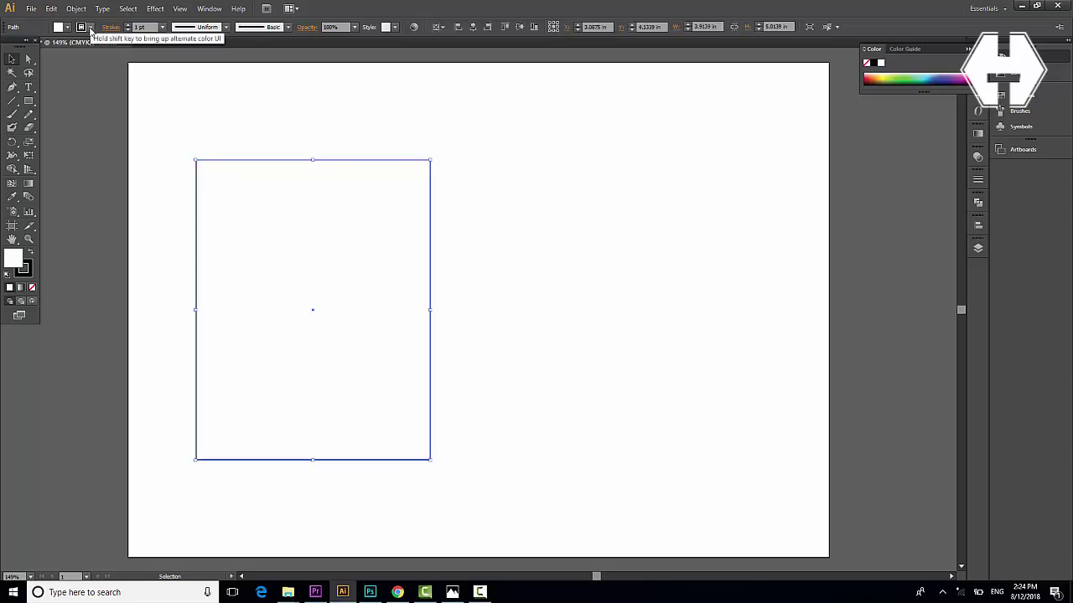
click(90, 28)
click(10, 47)
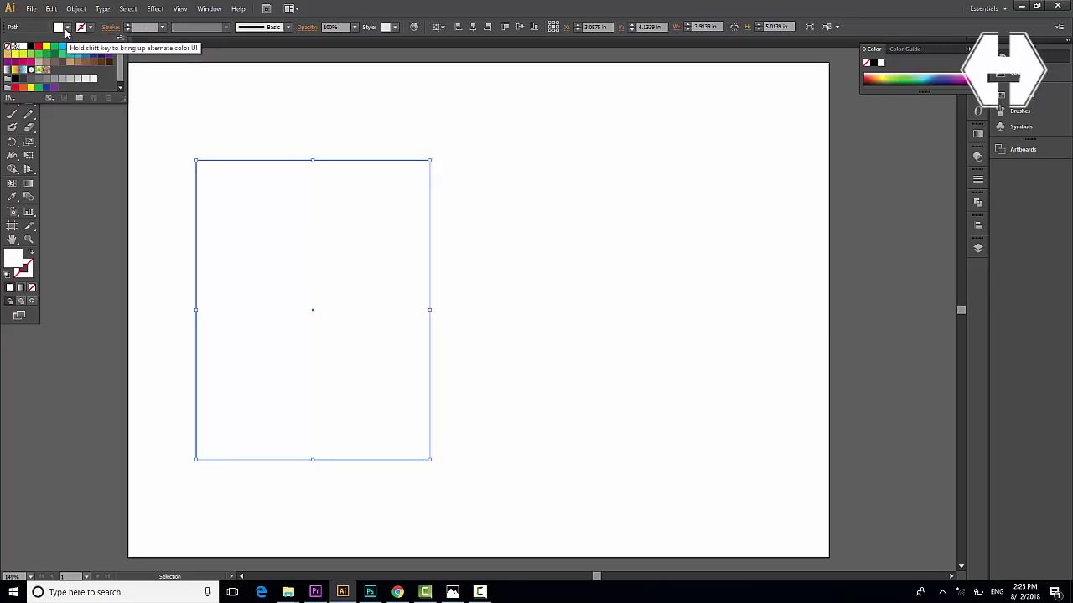
click(67, 28)
click(67, 29)
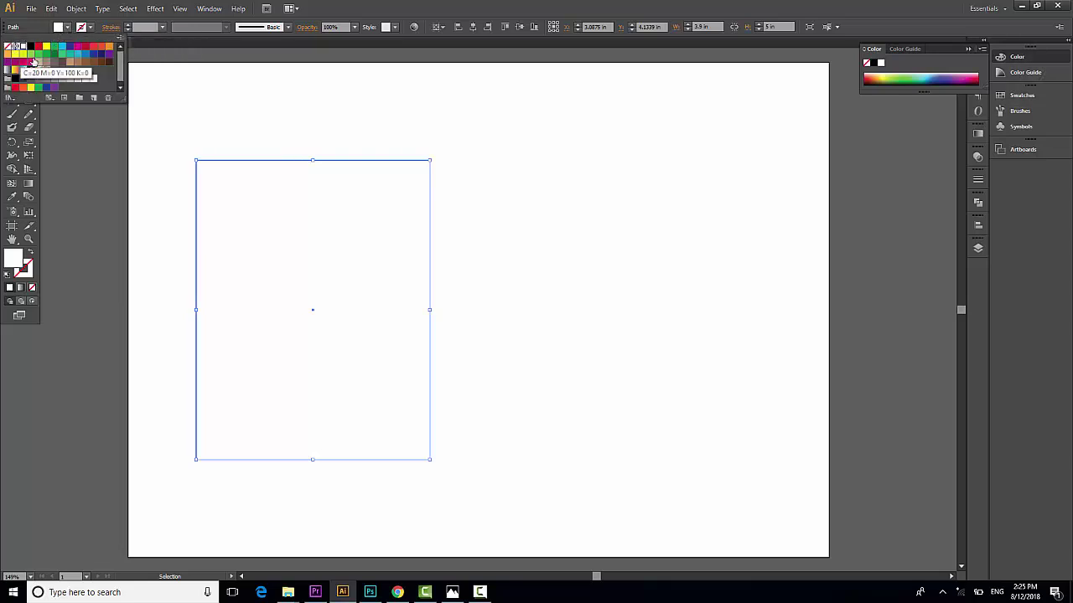
click(81, 56)
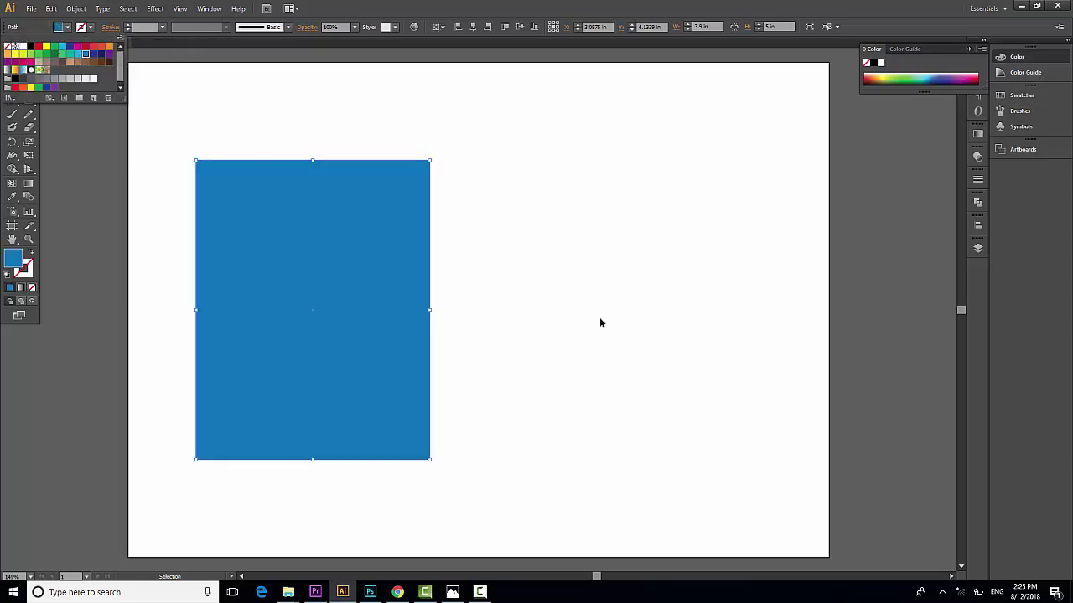
click(539, 270)
click(540, 270)
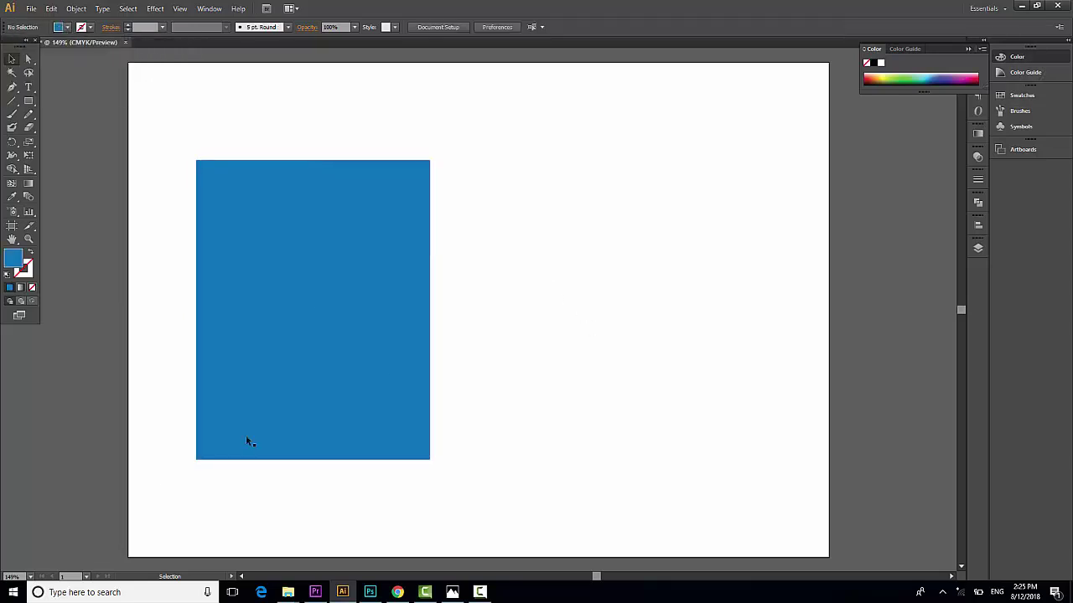
- Move the blue rectangle flush against the artboard's left edge and left-align it there
click(250, 288)
drag(272, 242, 204, 238)
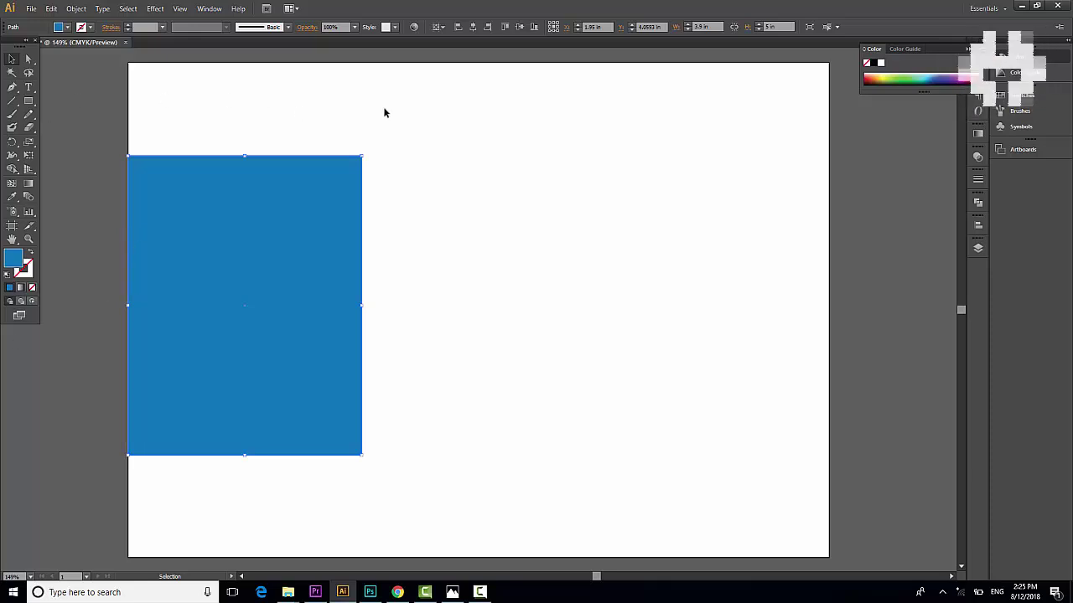
click(977, 225)
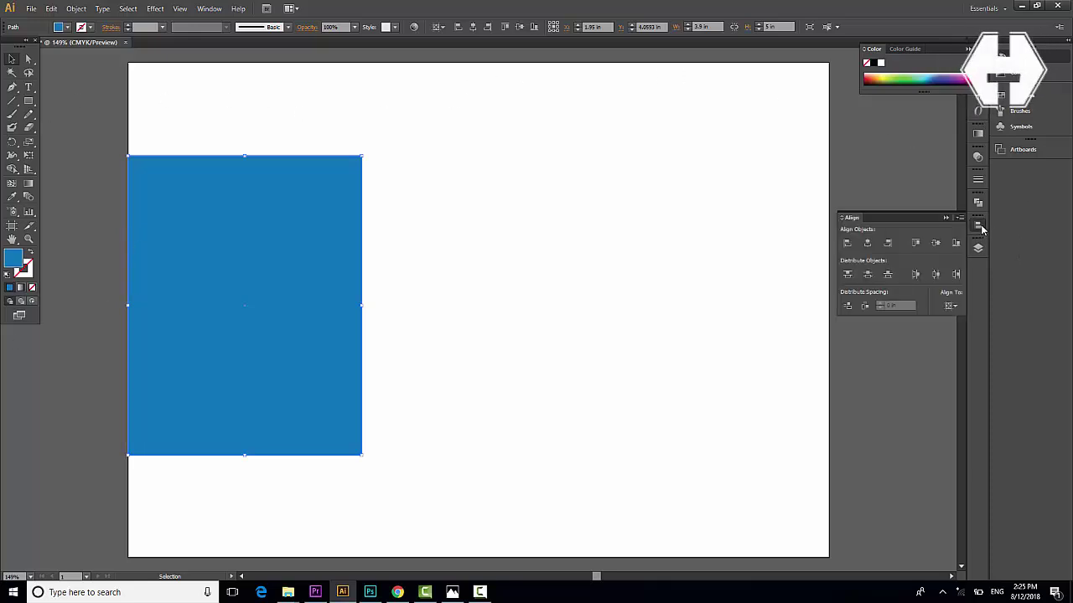
click(847, 246)
click(209, 8)
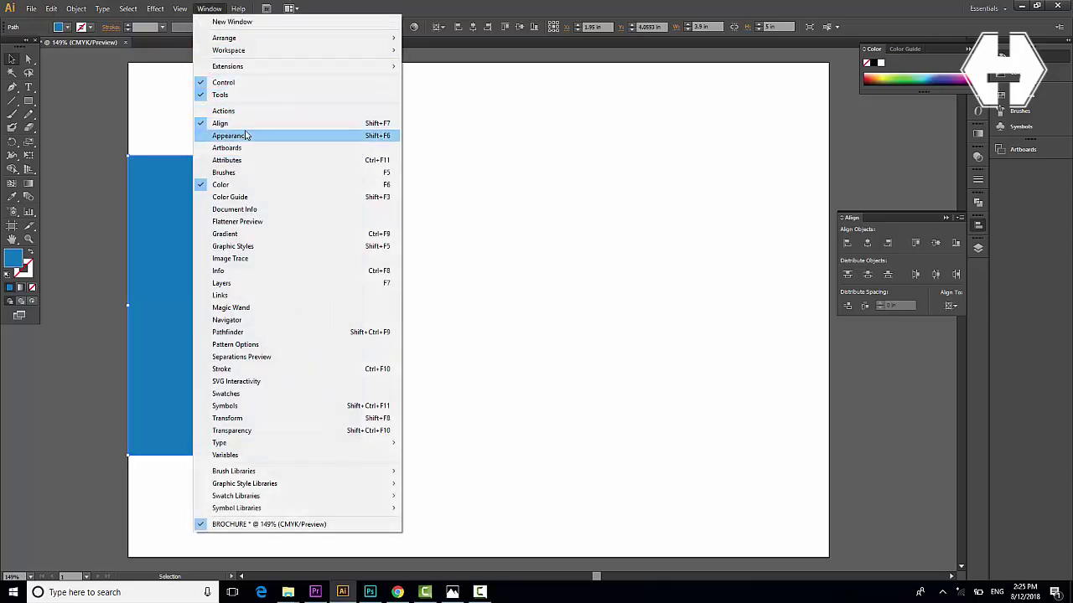
click(561, 134)
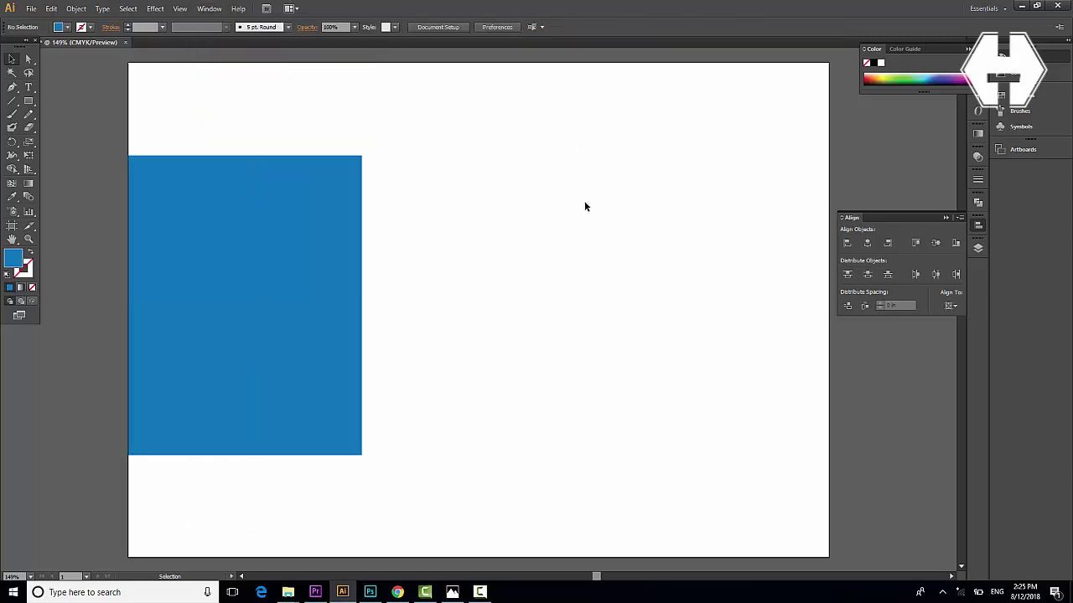
- Duplicate the blue rectangle twice to the right, making three adjoining panels across the artboard's width
click(179, 336)
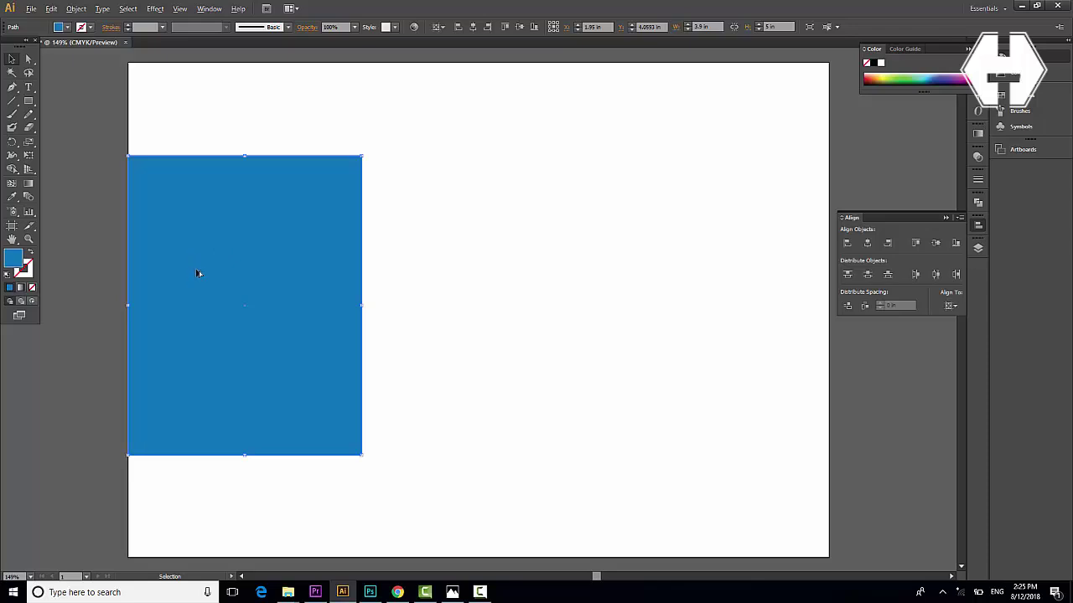
drag(200, 259, 430, 258)
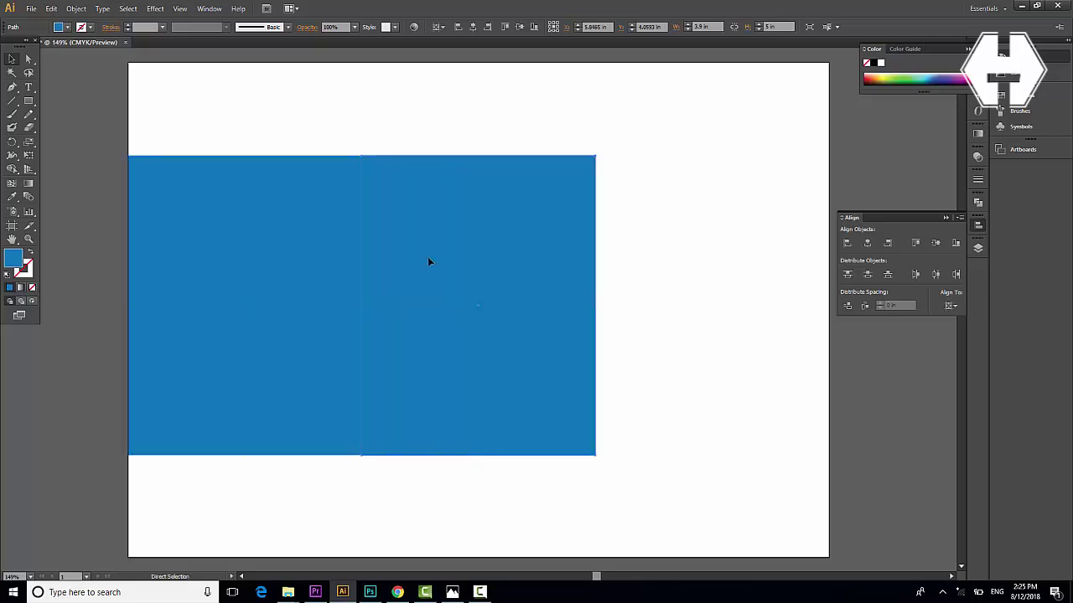
key(ctrl+d)
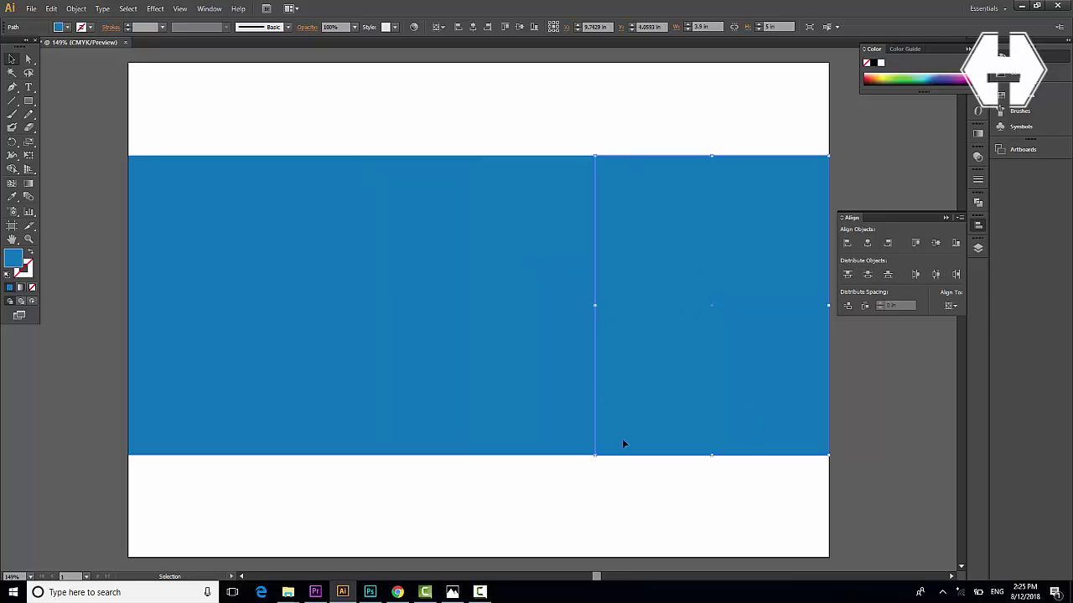
click(620, 496)
- Change the middle panel's fill to the light grey-blue colour #99B4C6
click(486, 301)
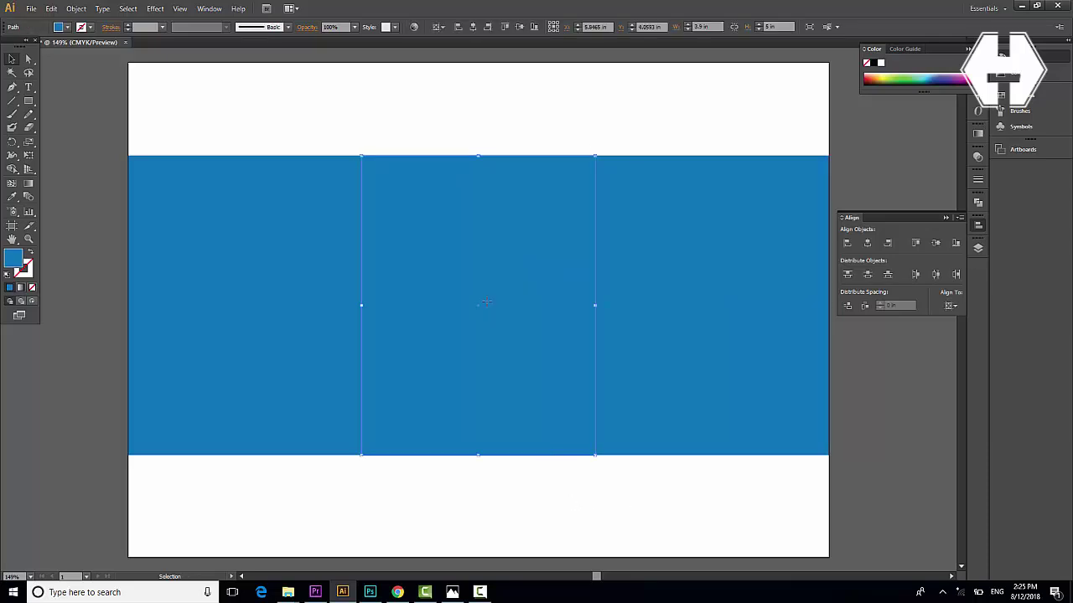
key(i)
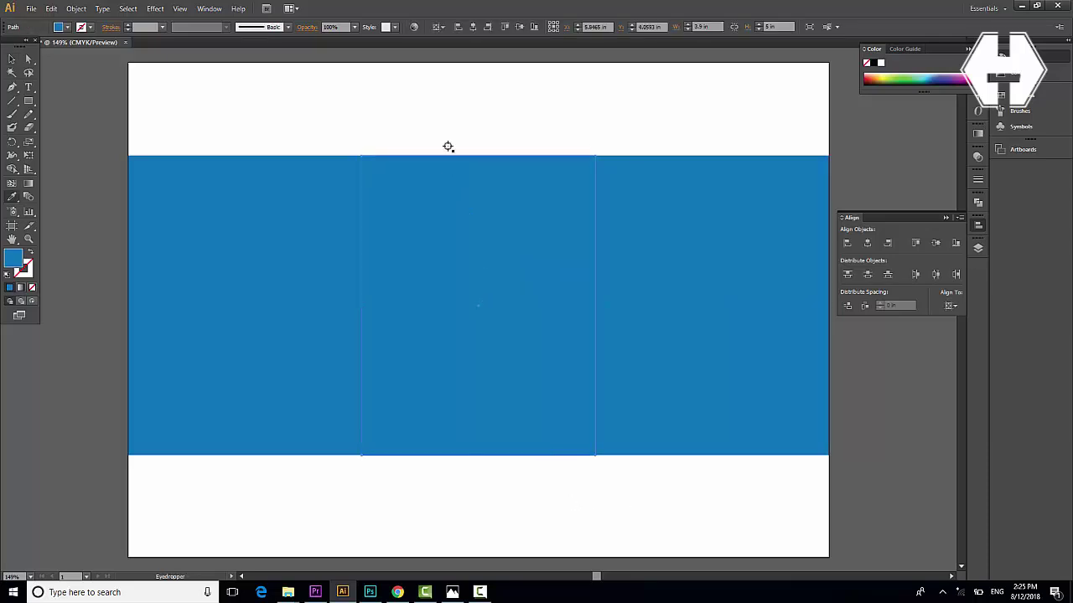
double_click(19, 257)
click(434, 177)
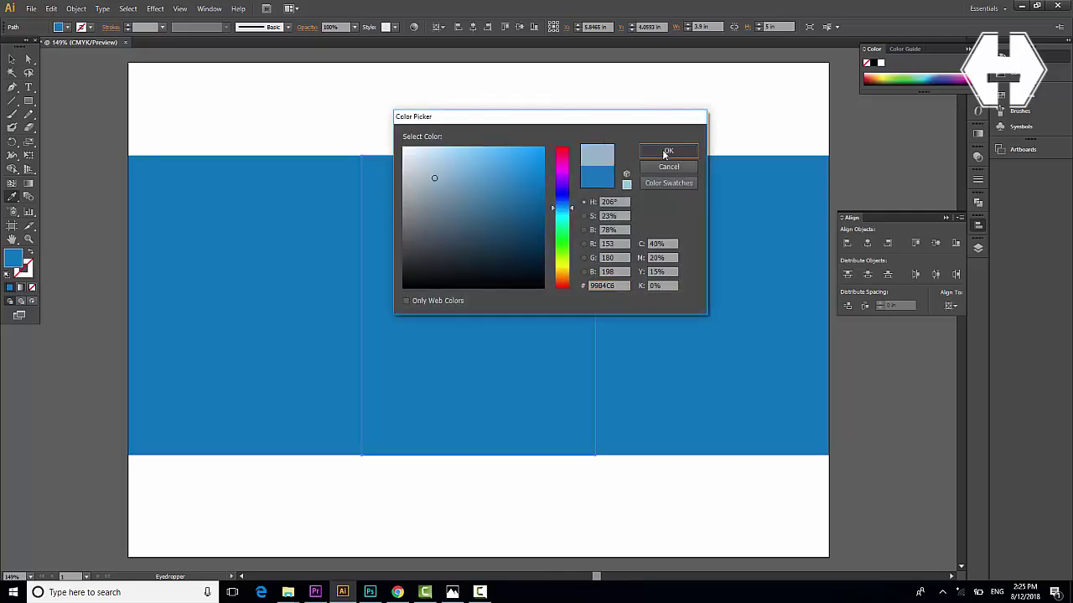
click(663, 151)
click(11, 59)
click(211, 89)
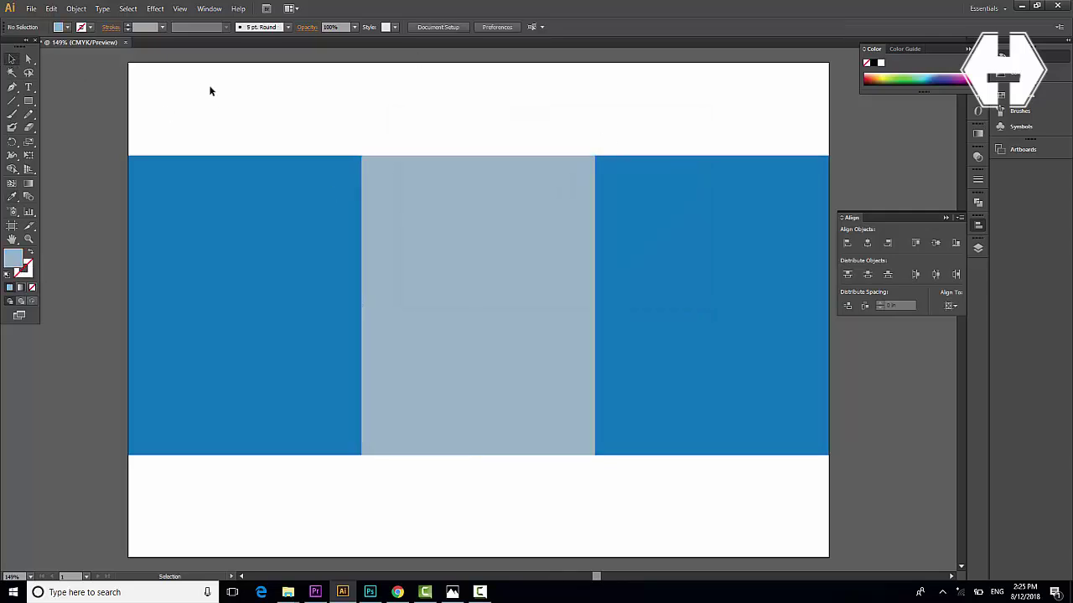
click(514, 235)
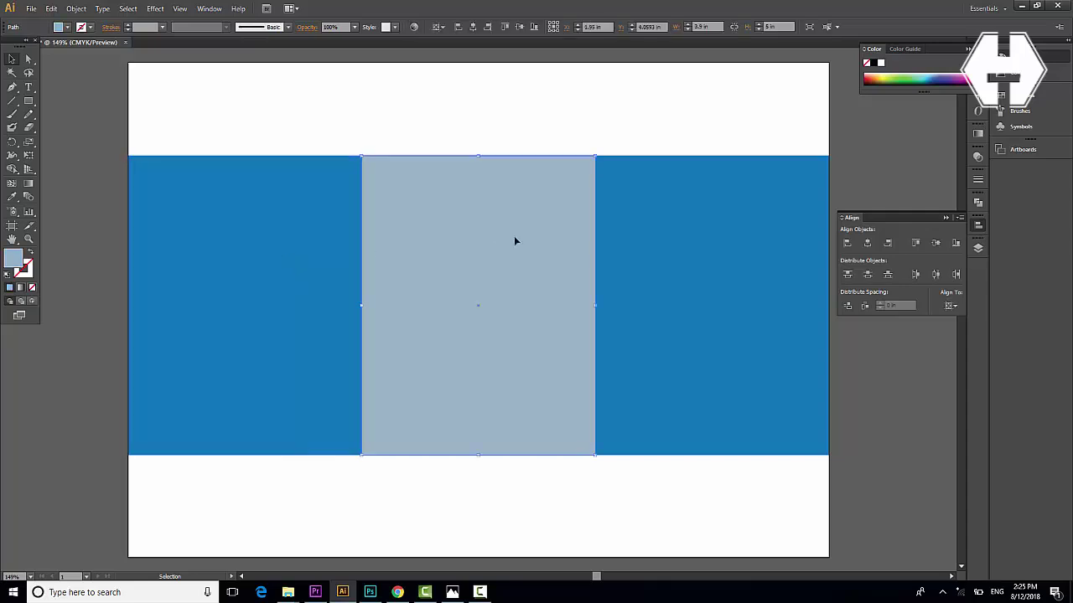
click(643, 234)
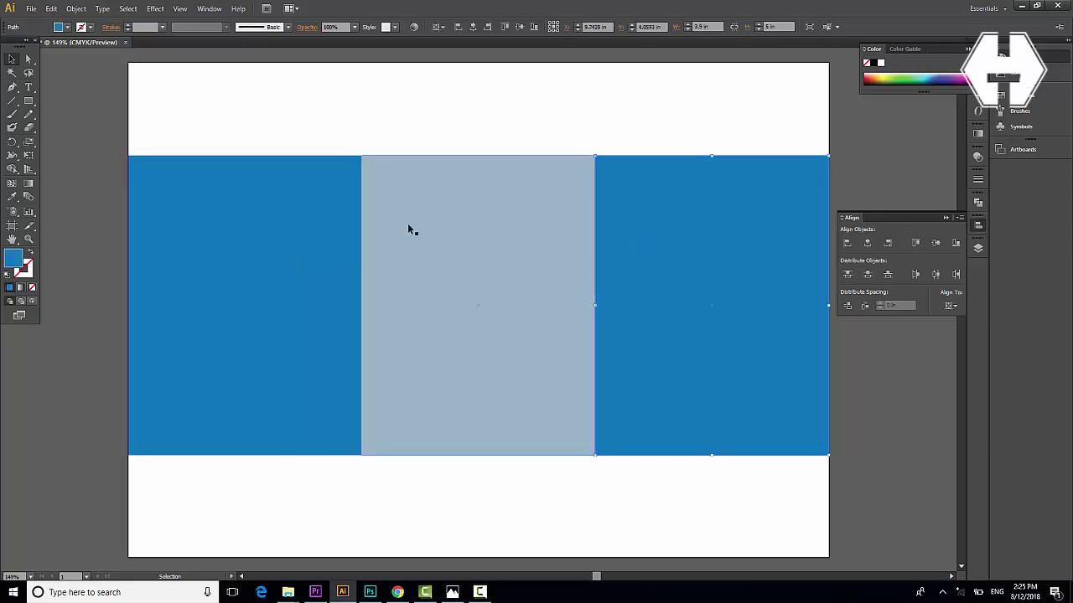
click(277, 116)
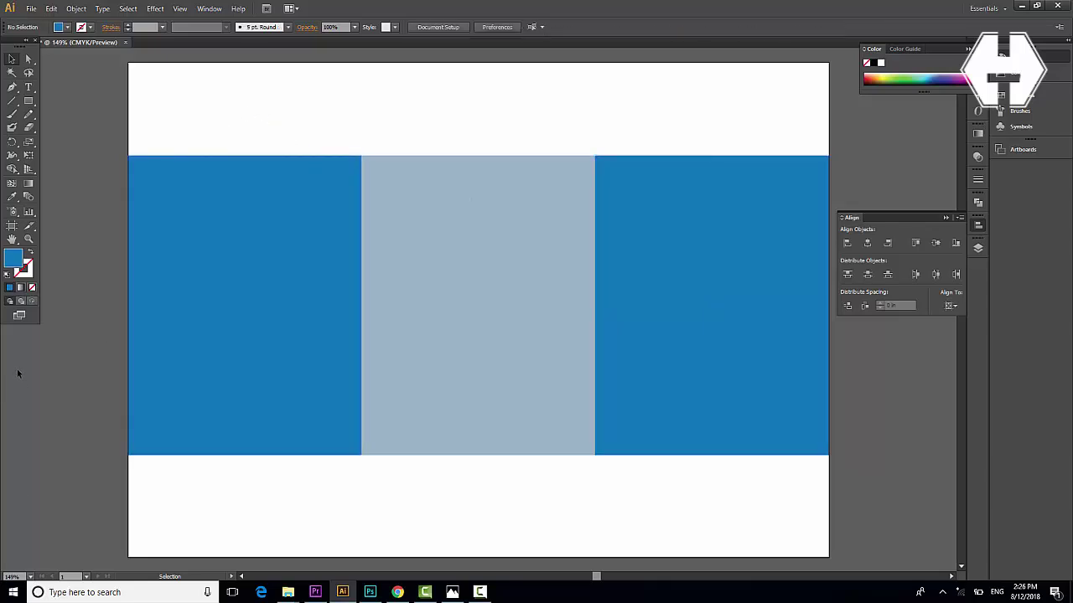
- Show the rulers along the edges of the document
key(ctrl+r)
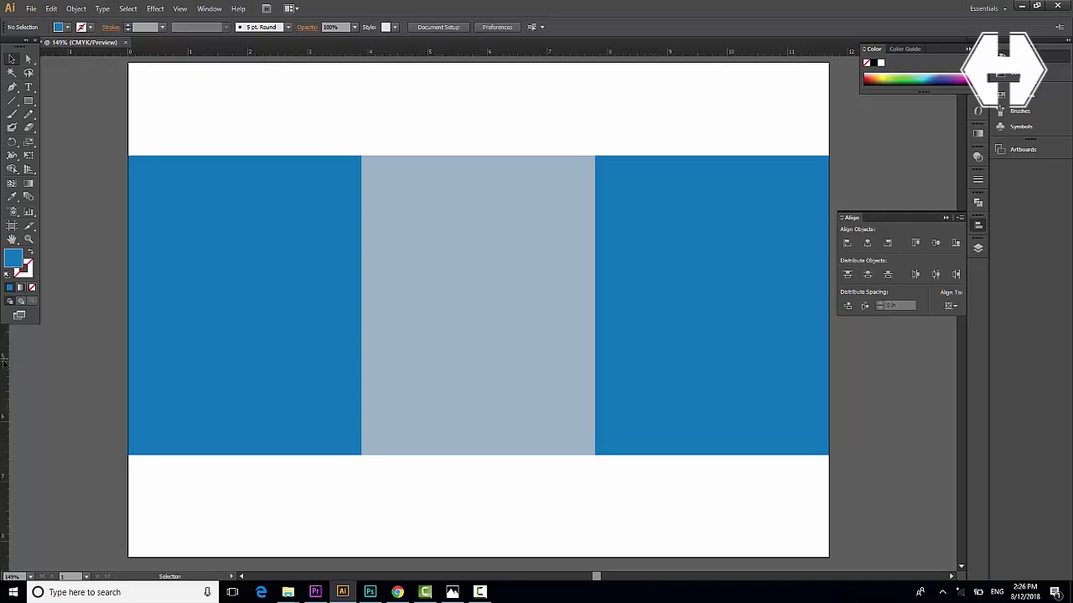
click(179, 8)
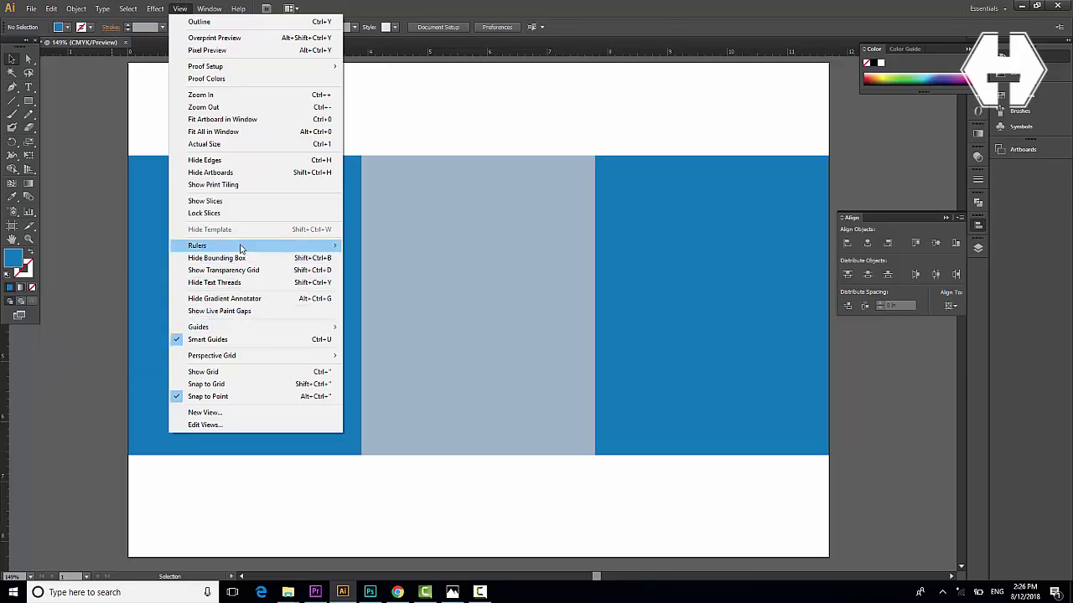
mouse_move(237, 249)
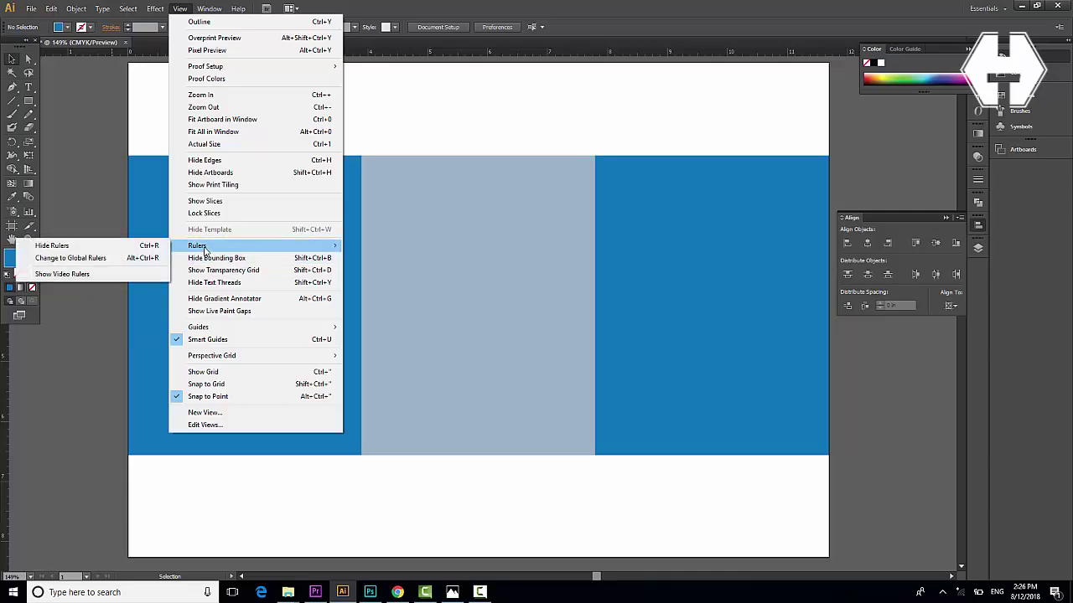
click(86, 343)
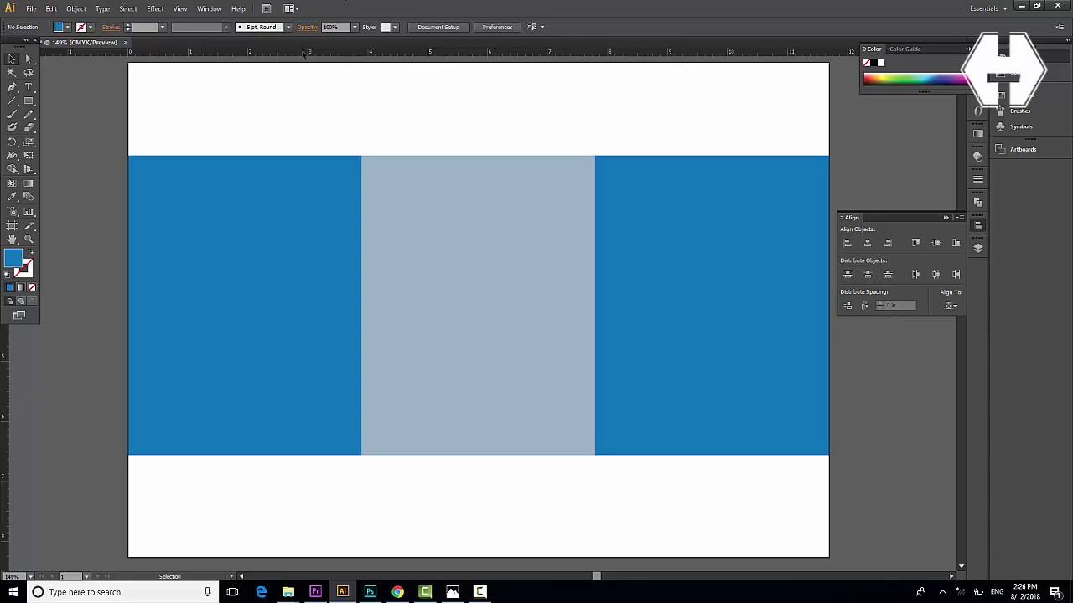
mouse_move(306, 55)
mouse_down()
mouse_move(316, 152)
mouse_move(316, 52)
mouse_up()
scroll(278, 153, up, 1)
scroll(278, 167, down, 3)
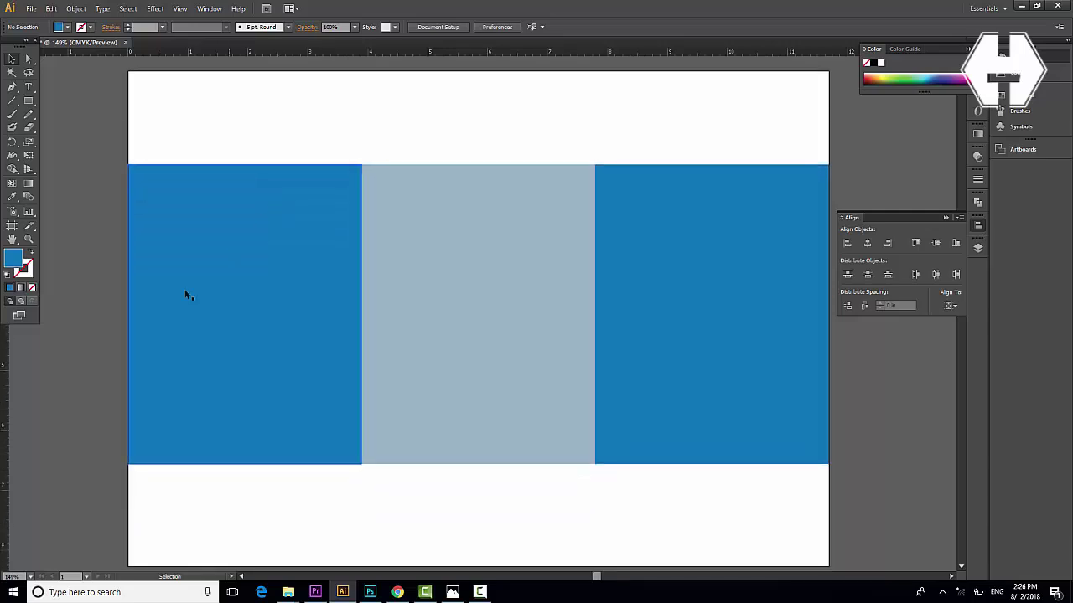
- Place vertical guides on the artboard's left and right edges and on the two boundaries between the panels
drag(4, 406, 132, 410)
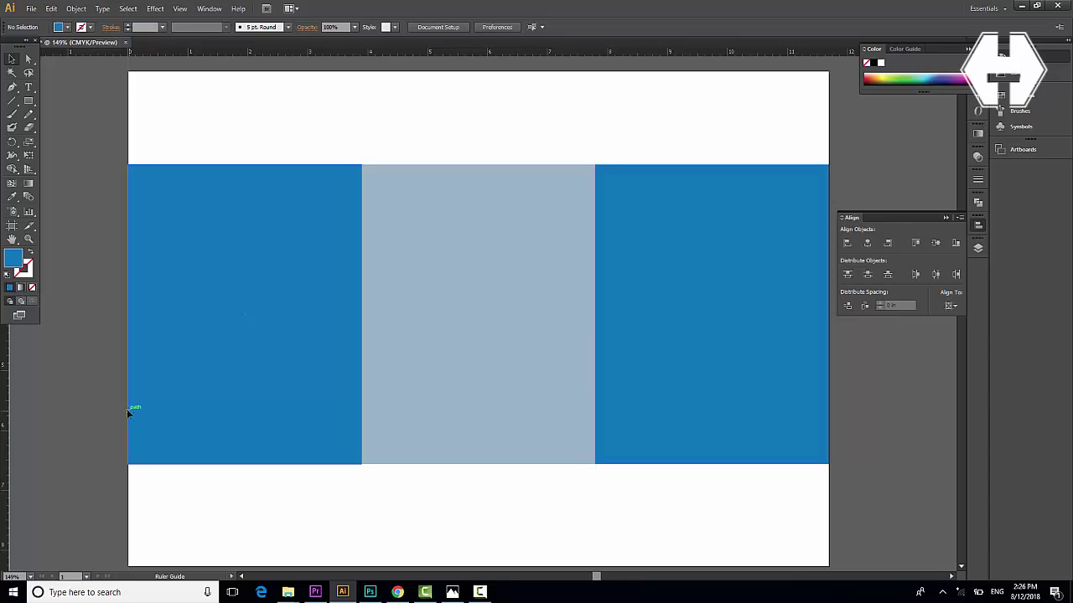
drag(7, 416, 361, 431)
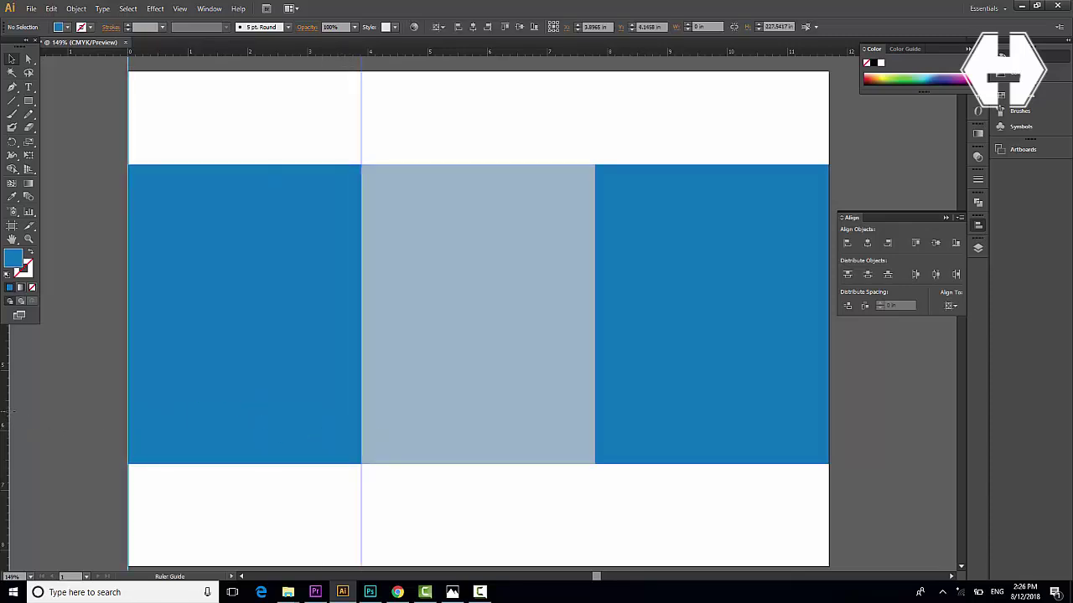
drag(4, 411, 594, 424)
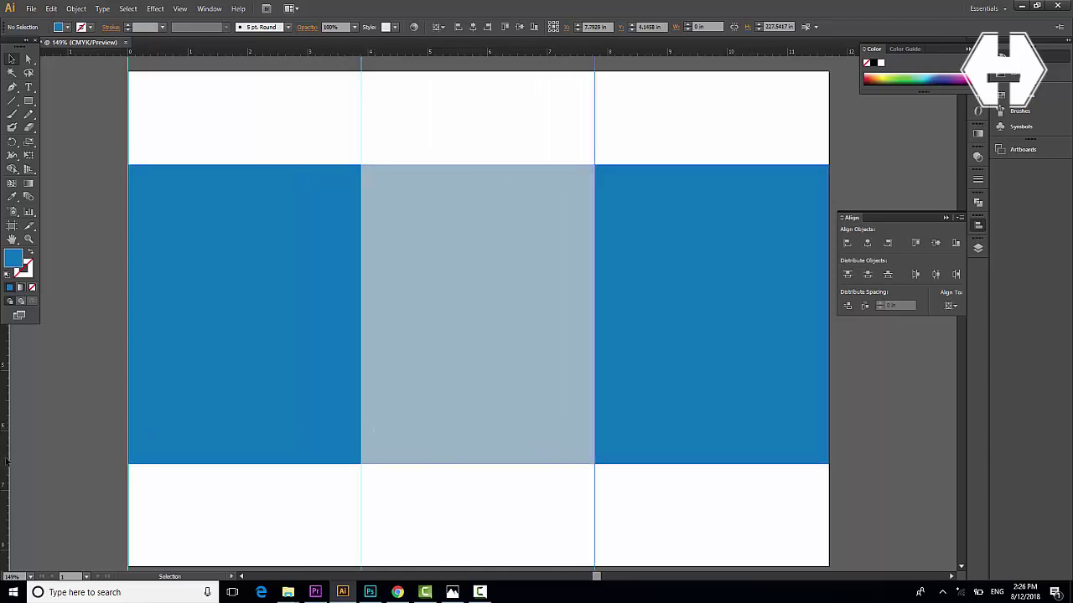
drag(6, 461, 833, 472)
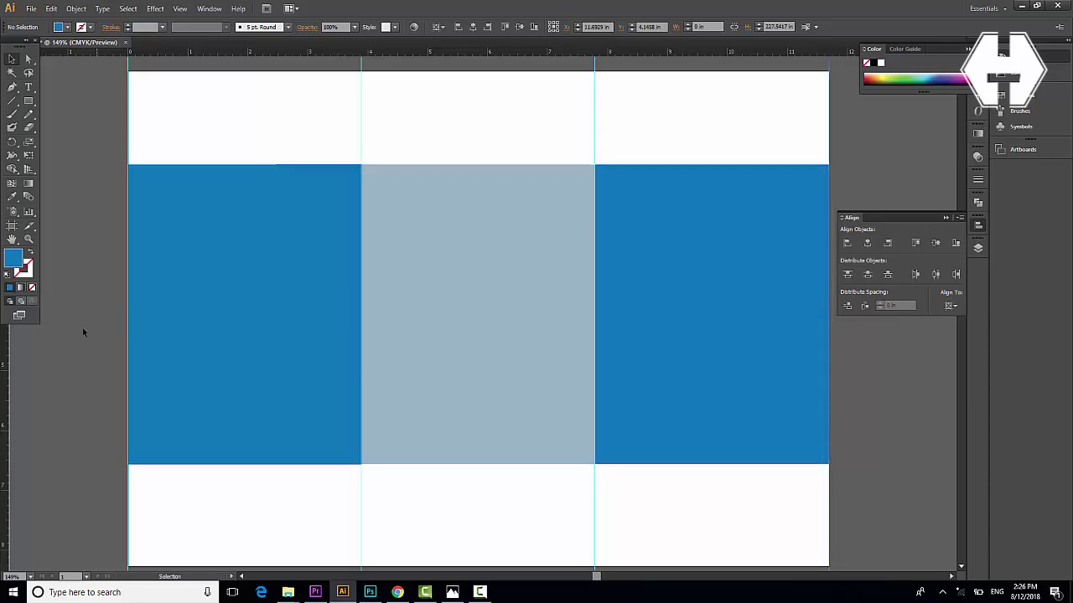
click(899, 504)
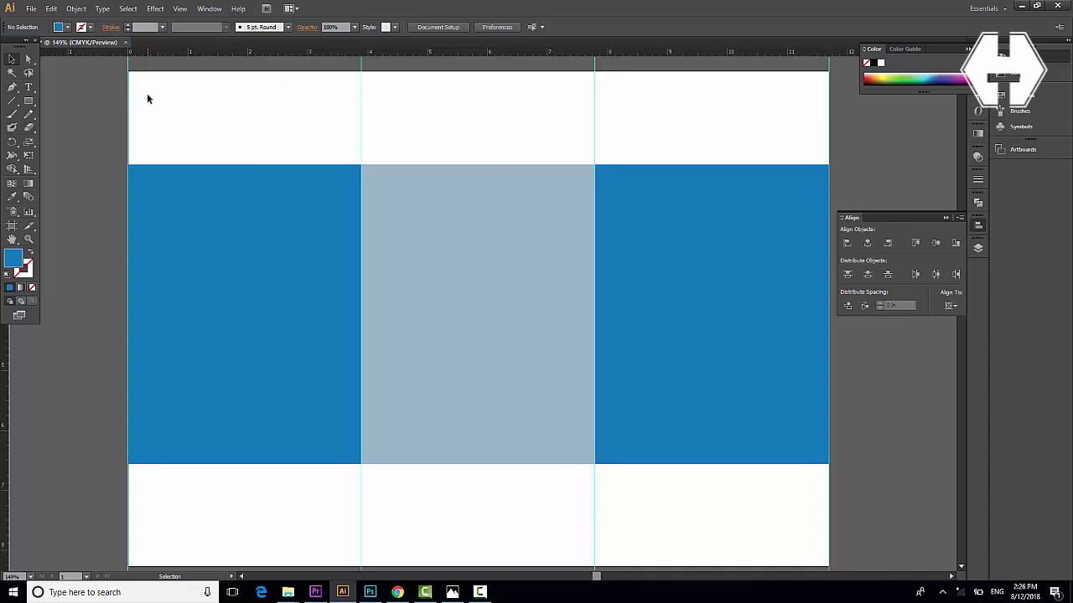
drag(130, 102, 131, 103)
click(172, 101)
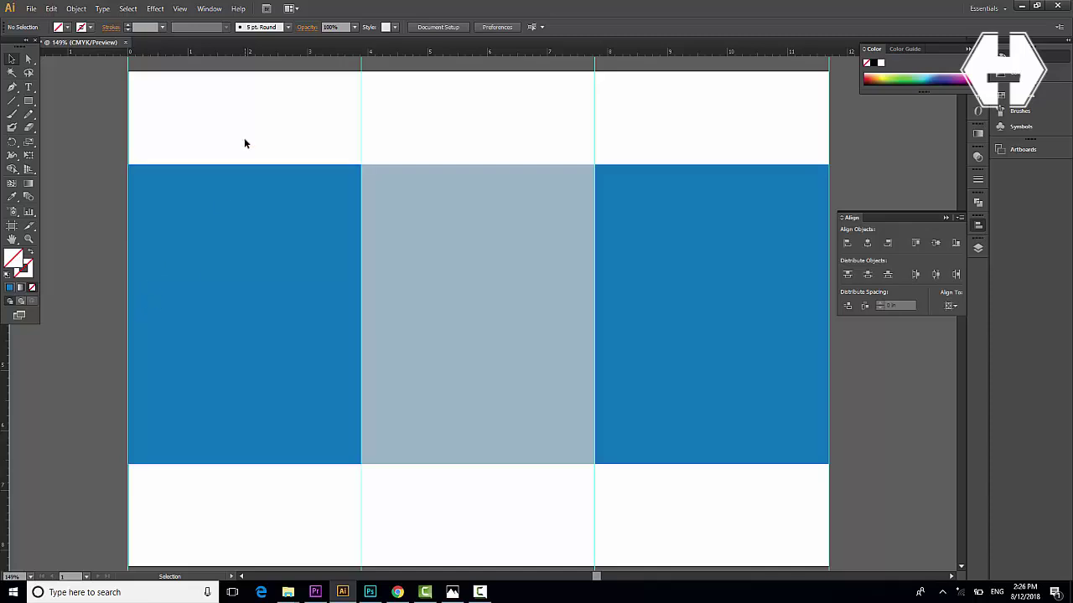
- Delete the three coloured panel rectangles, keeping only the guides on the artboard
click(250, 187)
key(Delete)
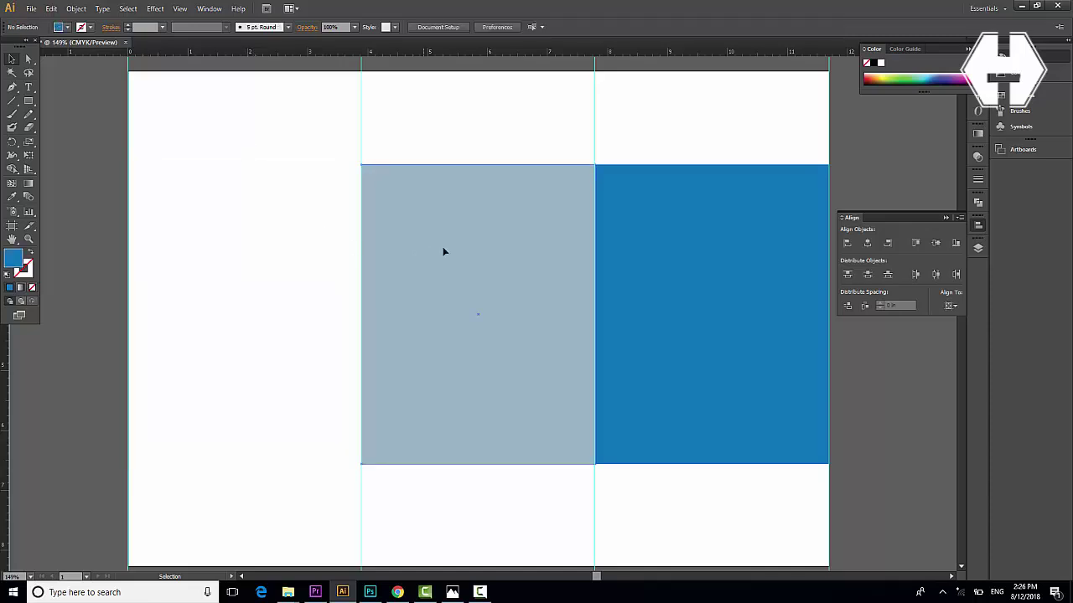
click(443, 249)
key(Delete)
click(639, 230)
key(Delete)
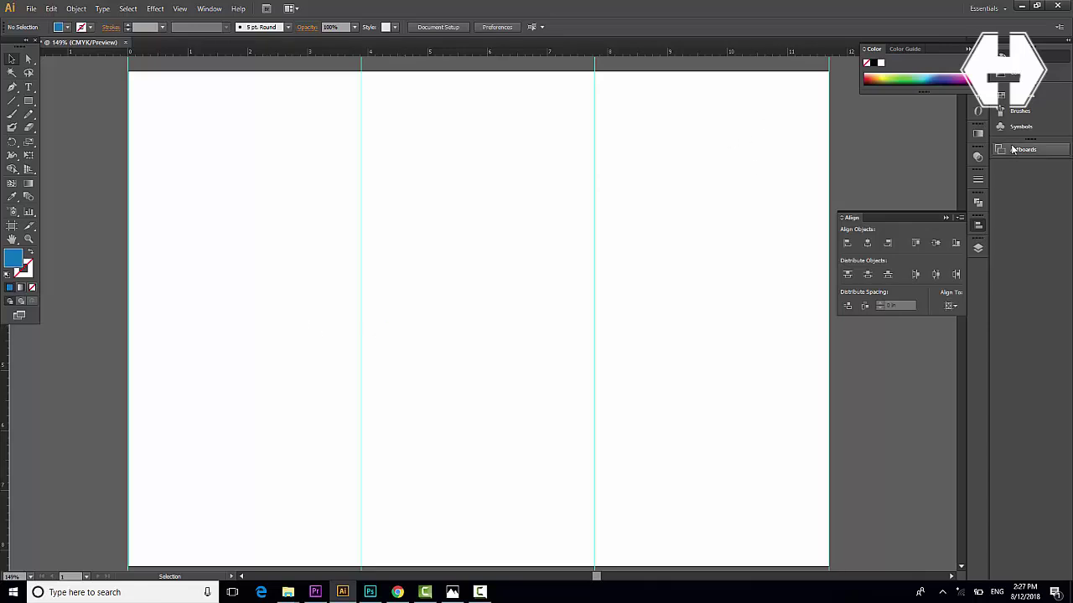
- Draw a blue rectangle about 7.8 in wide and 6.15 in high across the upper part of the middle and right panels
click(946, 218)
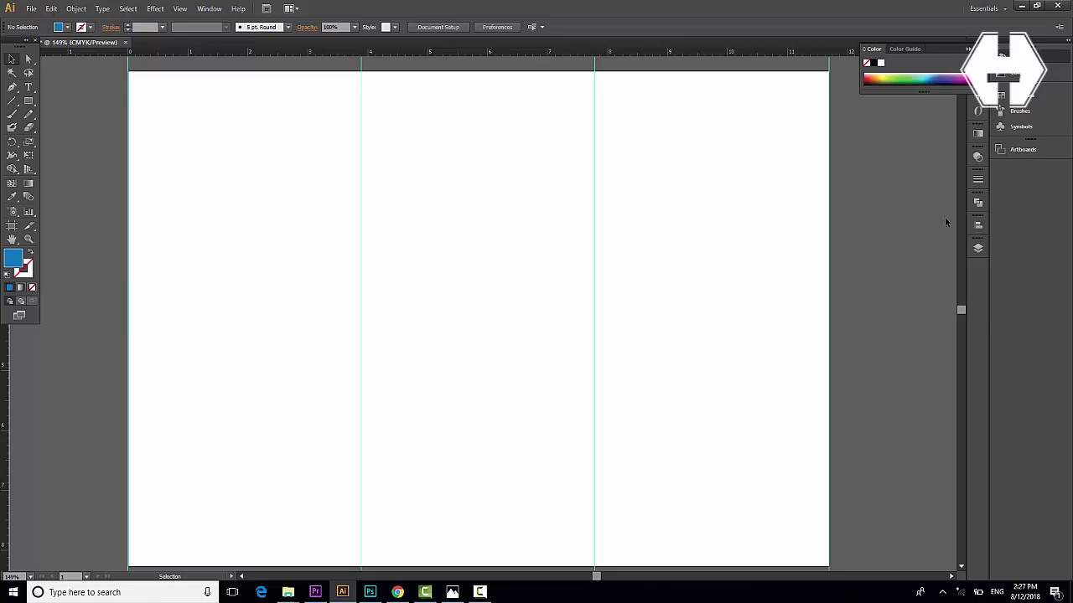
click(24, 102)
drag(362, 73, 826, 442)
scroll(821, 443, down, 1)
scroll(817, 434, down, 1)
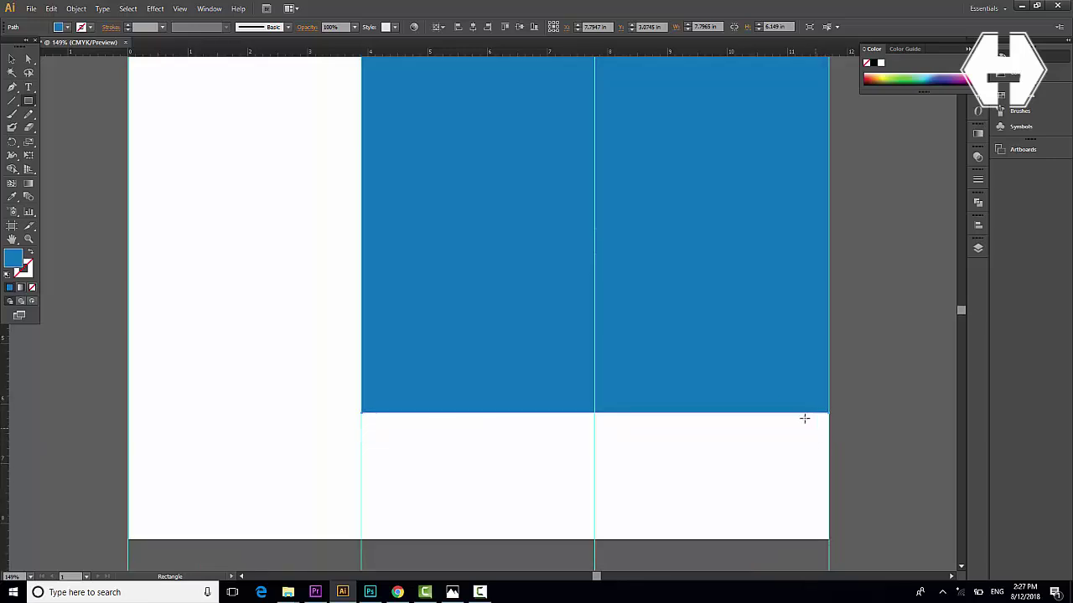
scroll(805, 419, up, 2)
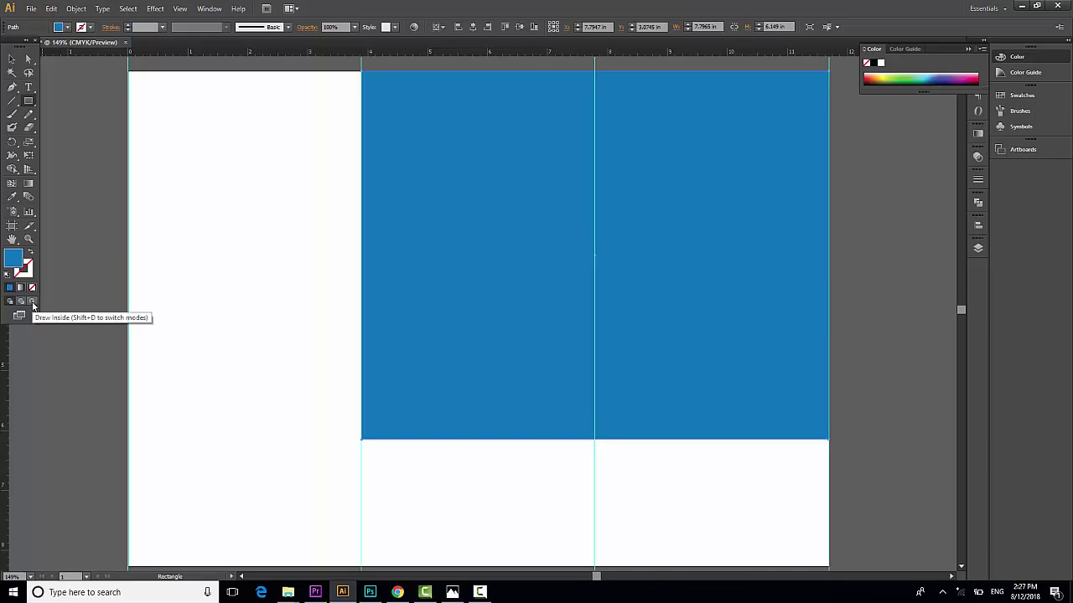
- Place the contemporary school building image from the BROCHURE folder inside the blue rectangle using Draw Inside mode
click(33, 302)
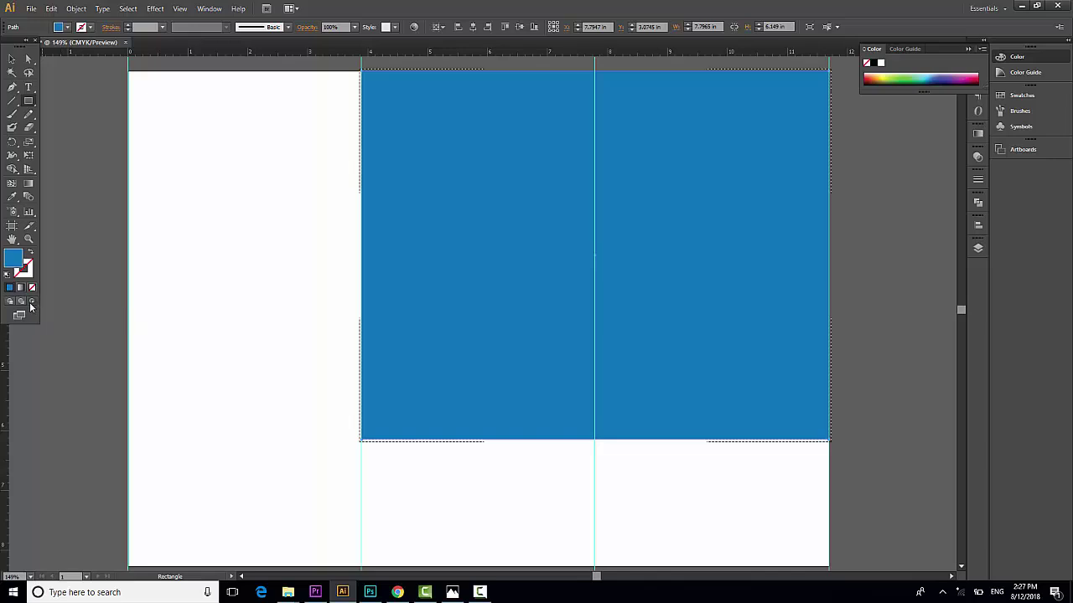
click(28, 10)
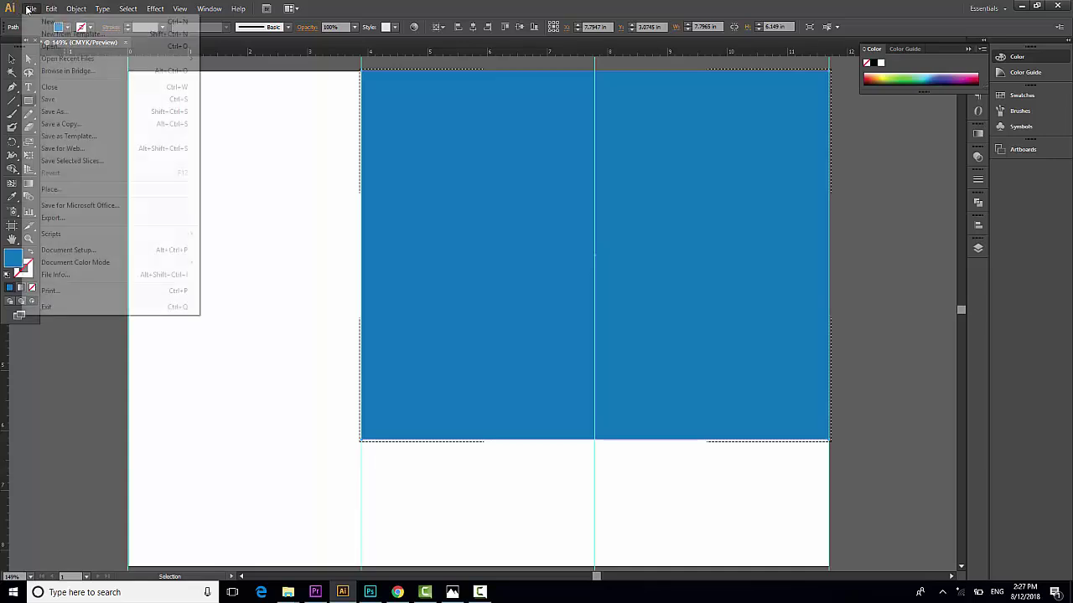
click(64, 195)
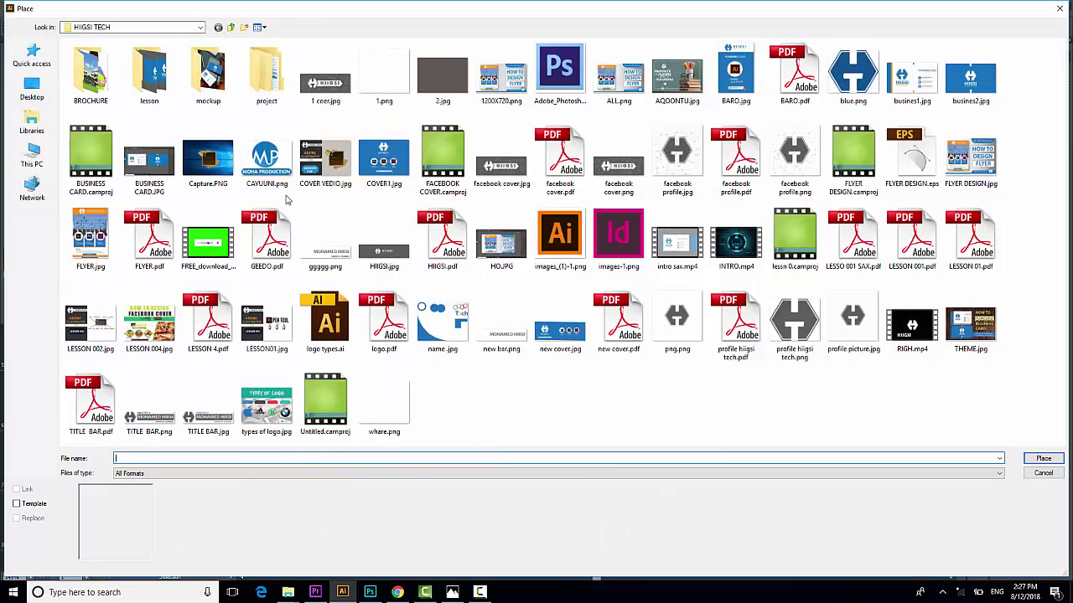
double_click(102, 73)
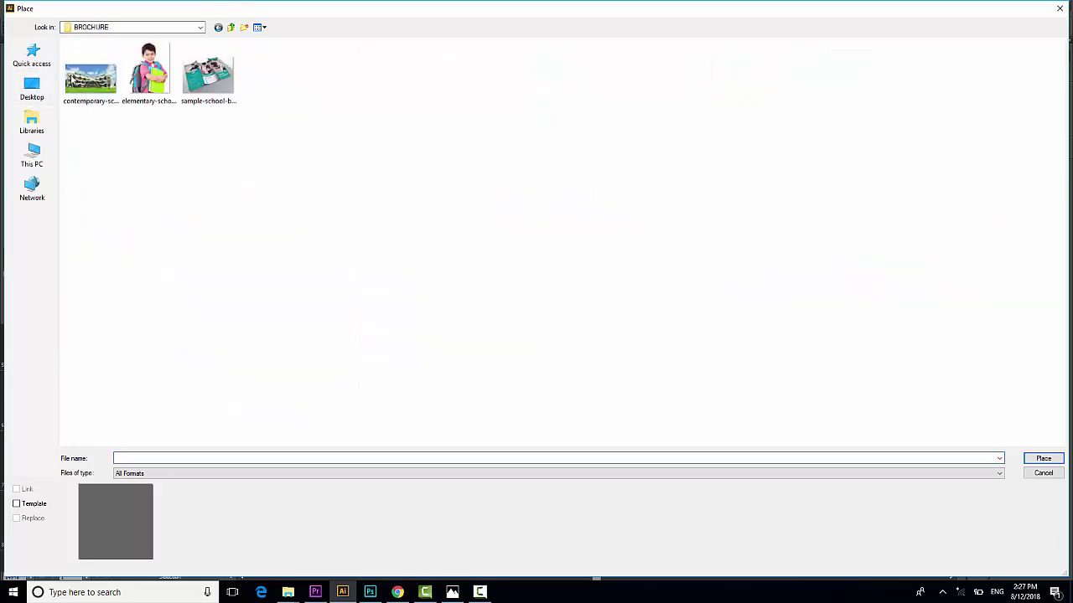
double_click(84, 77)
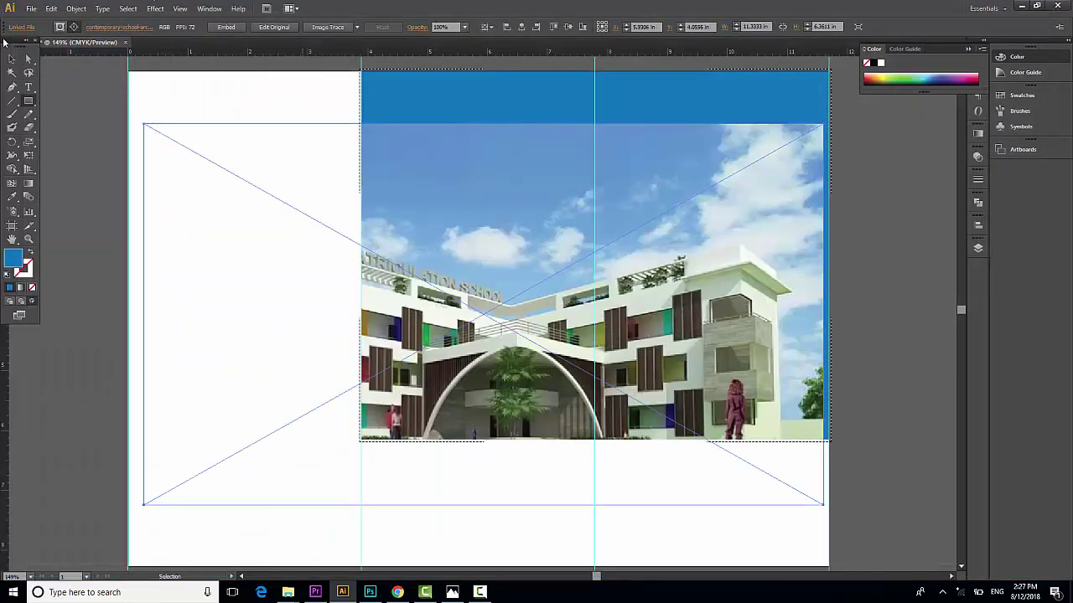
- Move the school image so it fills its frame, with its top and right edges flush with the artboard's, and deselect it
drag(652, 254, 662, 194)
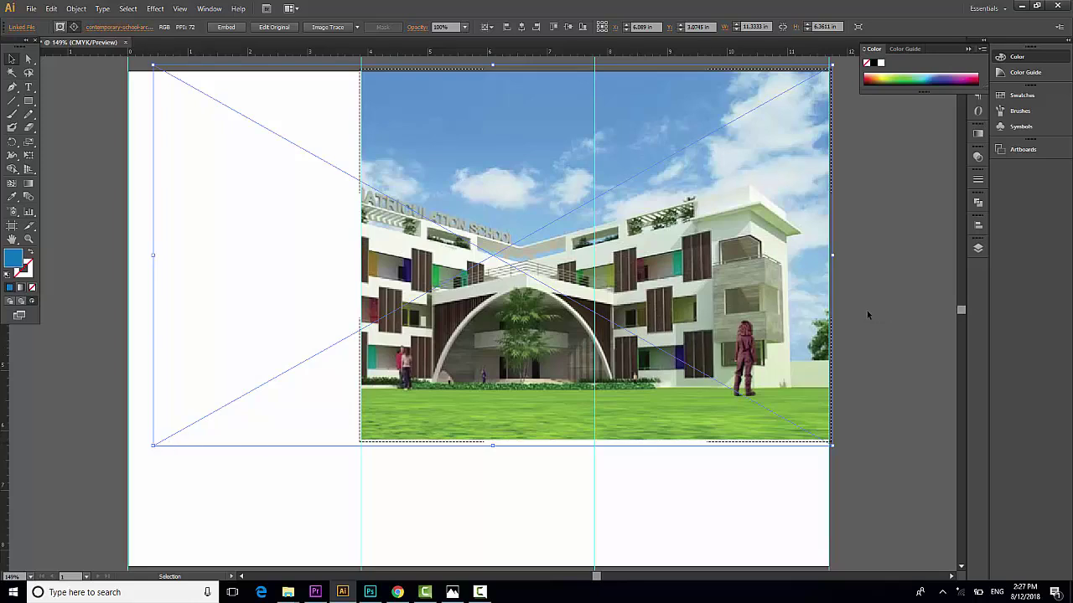
key(Left)
key(Left)
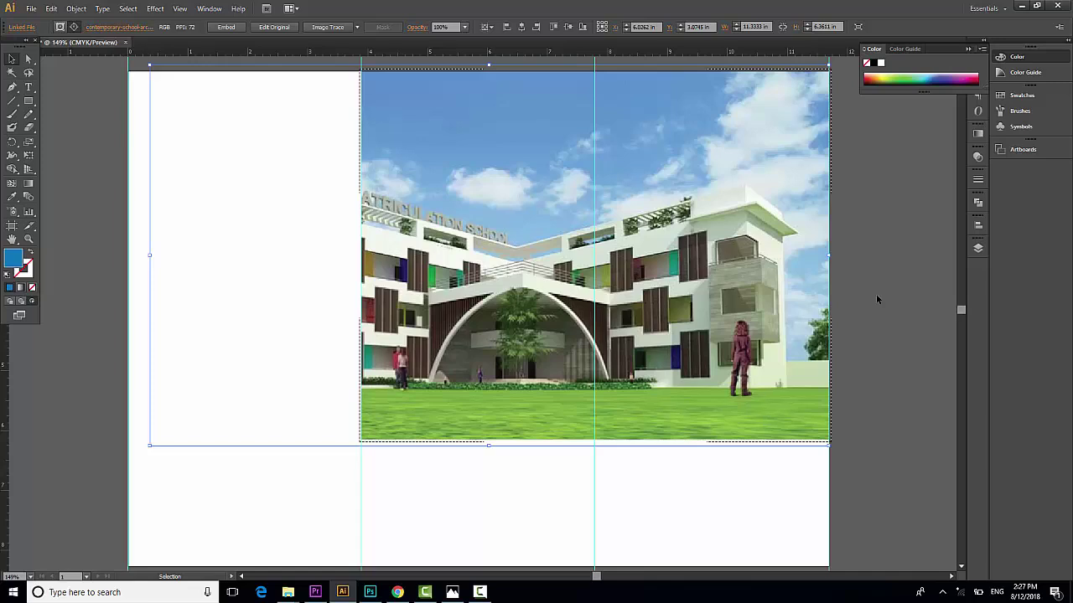
key(Down)
key(Down)
key(Down)
key(Down)
key(Down)
key(Down)
key(Down)
key(Down)
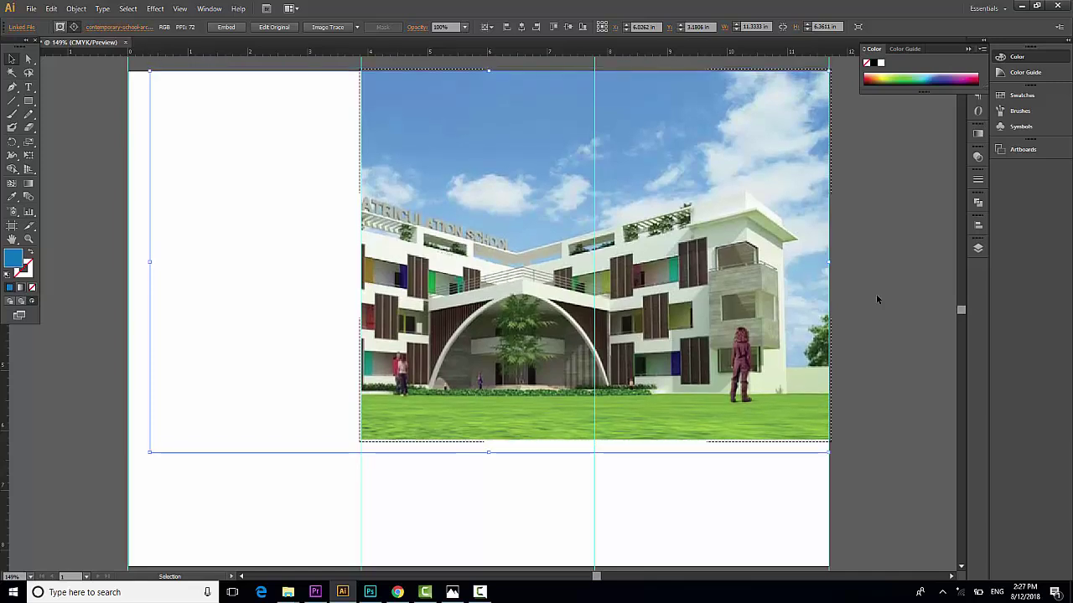
click(876, 296)
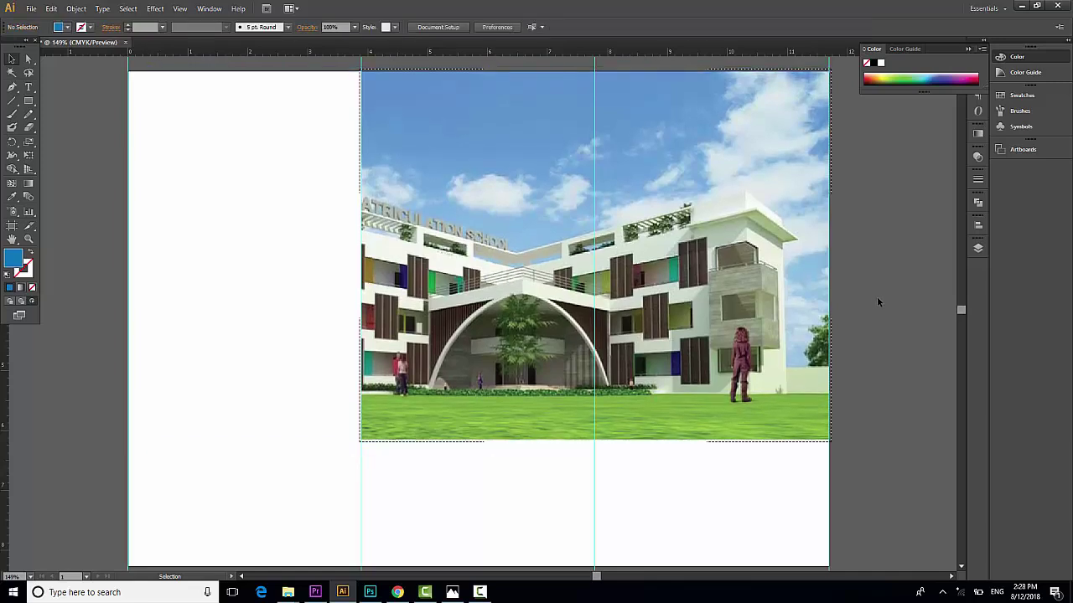
- Draw a rectangle about 3.9 in wide and 2.17 in high below the school image, filling the bottom of the right panel
click(24, 105)
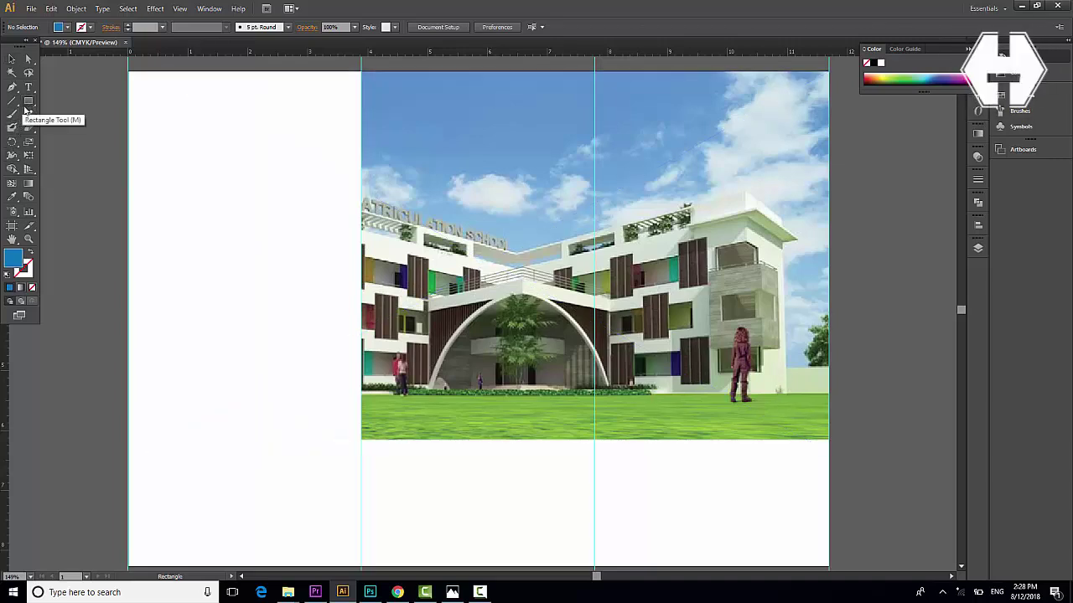
scroll(535, 257, down, 1)
scroll(534, 256, down, 2)
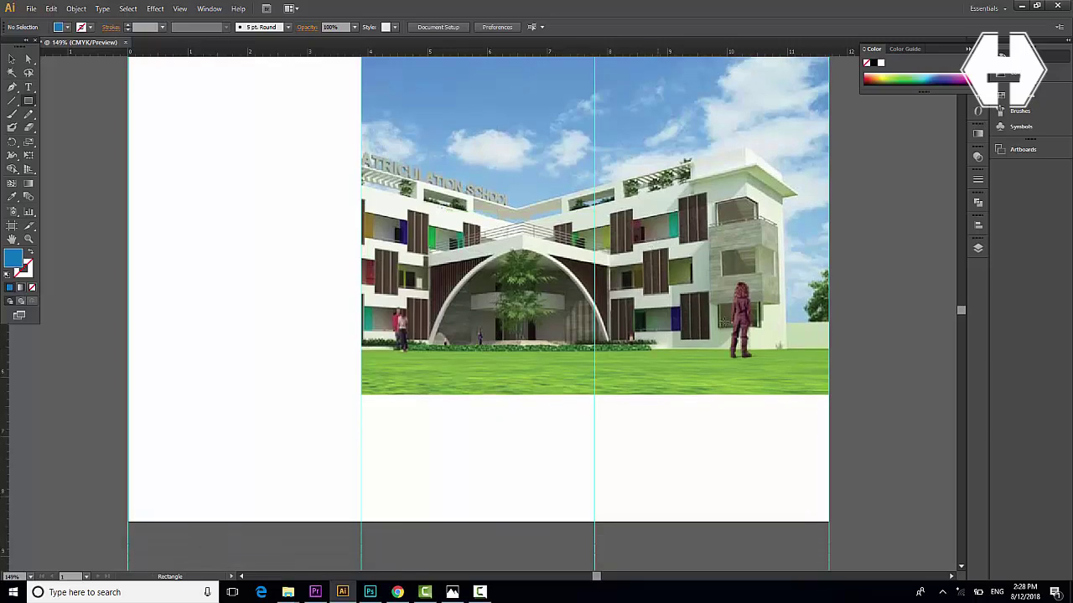
scroll(747, 472, up, 2)
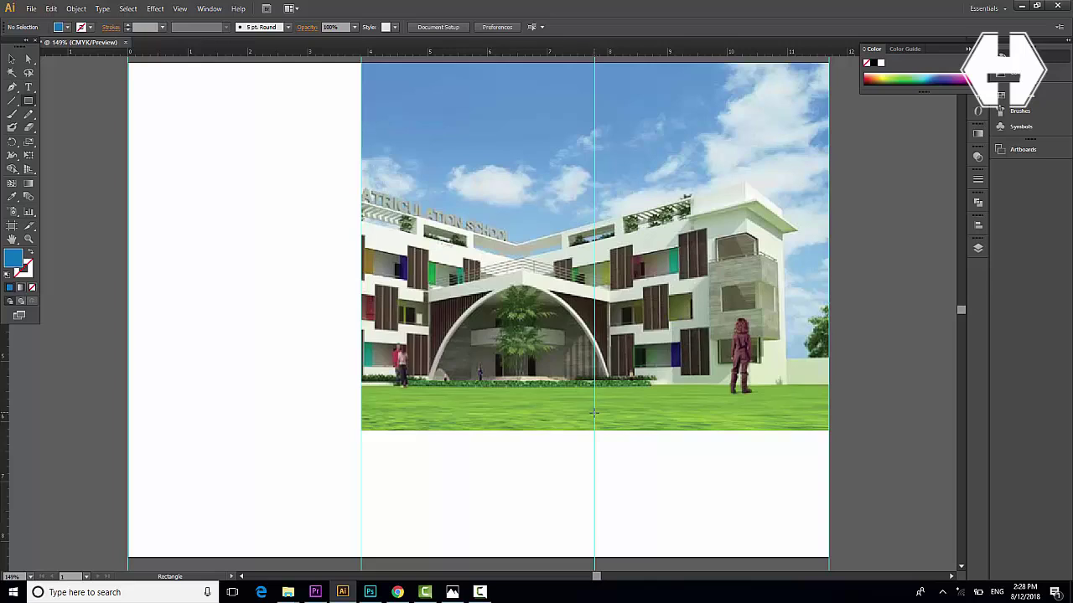
drag(595, 430, 829, 556)
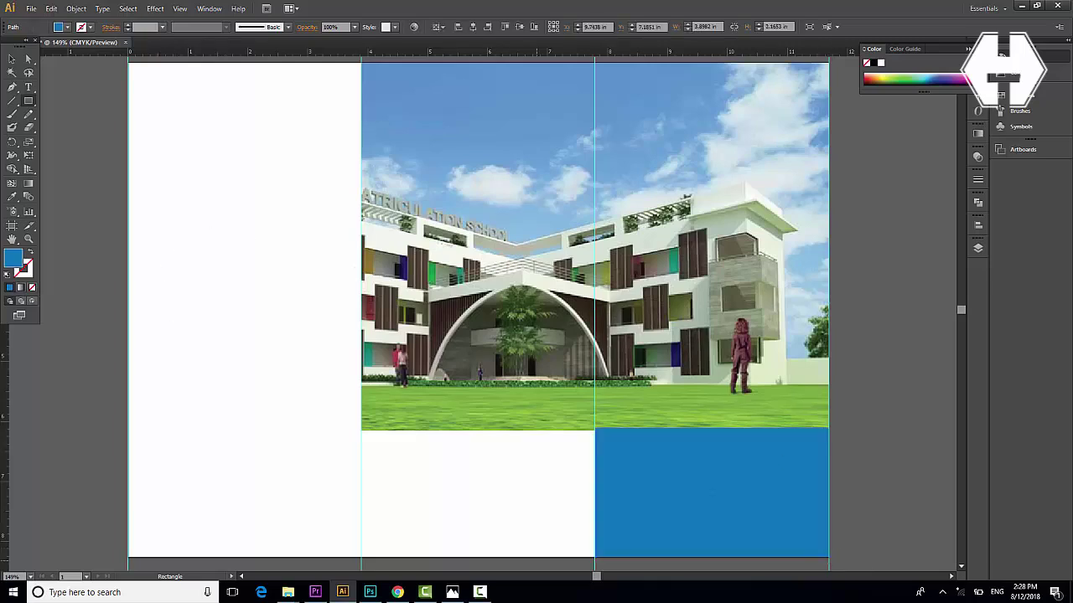
- Change the fill of the rectangle below the image to the teal-green swatch
key(v)
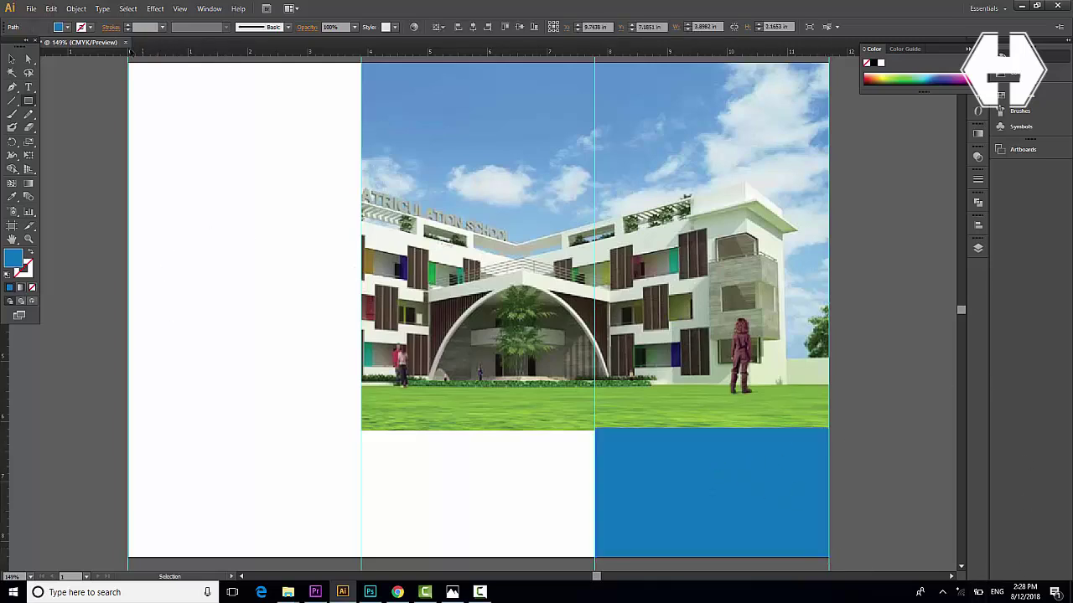
click(67, 26)
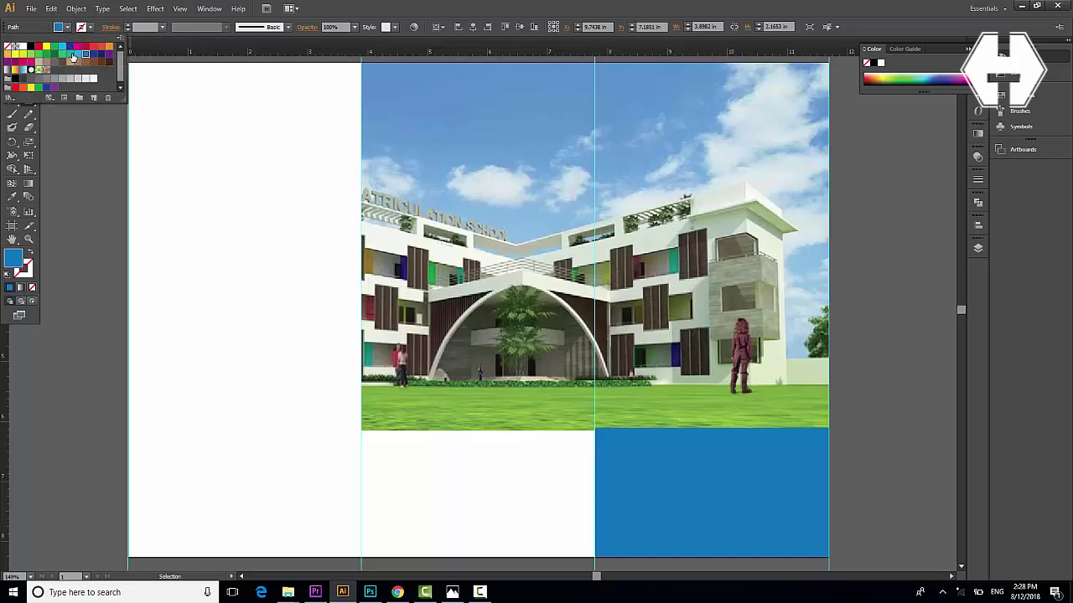
click(70, 54)
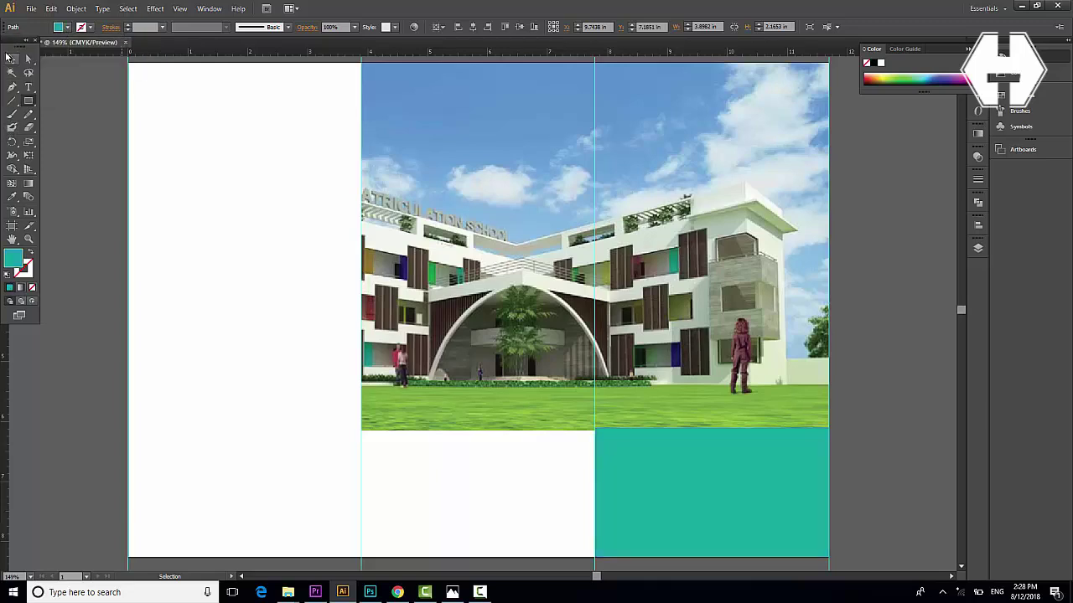
key(m)
drag(151, 67, 594, 438)
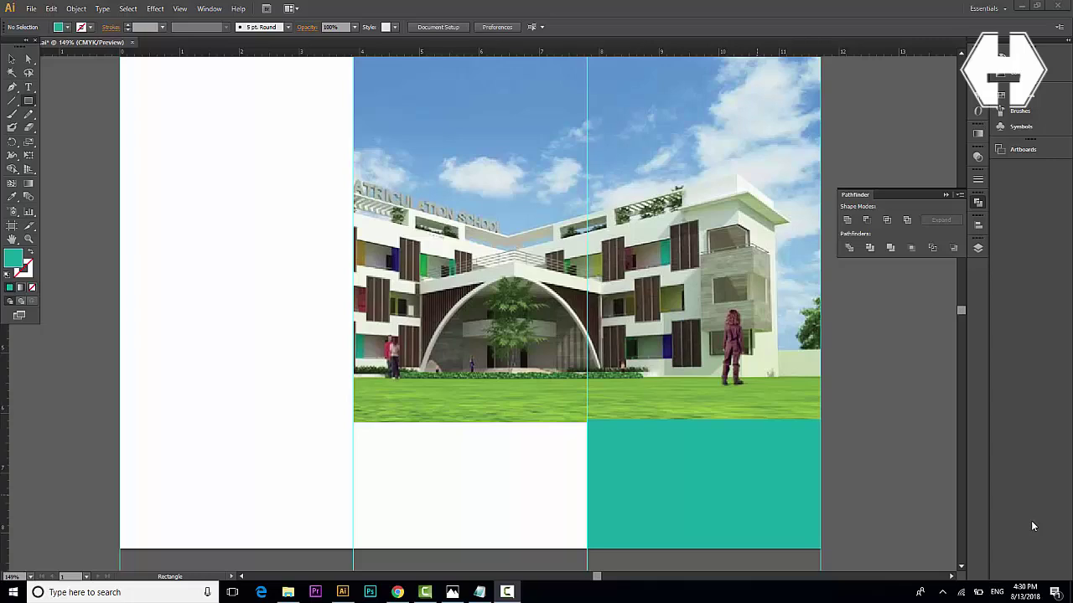
- Add the point text "HIIGSI INSTITUTE OF TECHNOLOGY" on the teal block of the front cover panel
click(29, 87)
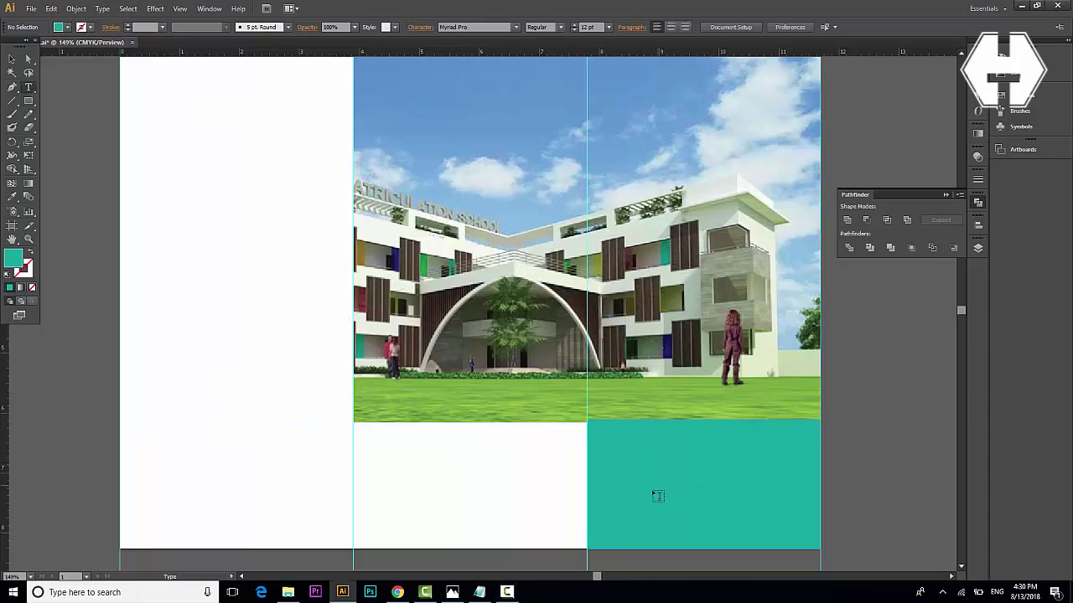
click(635, 473)
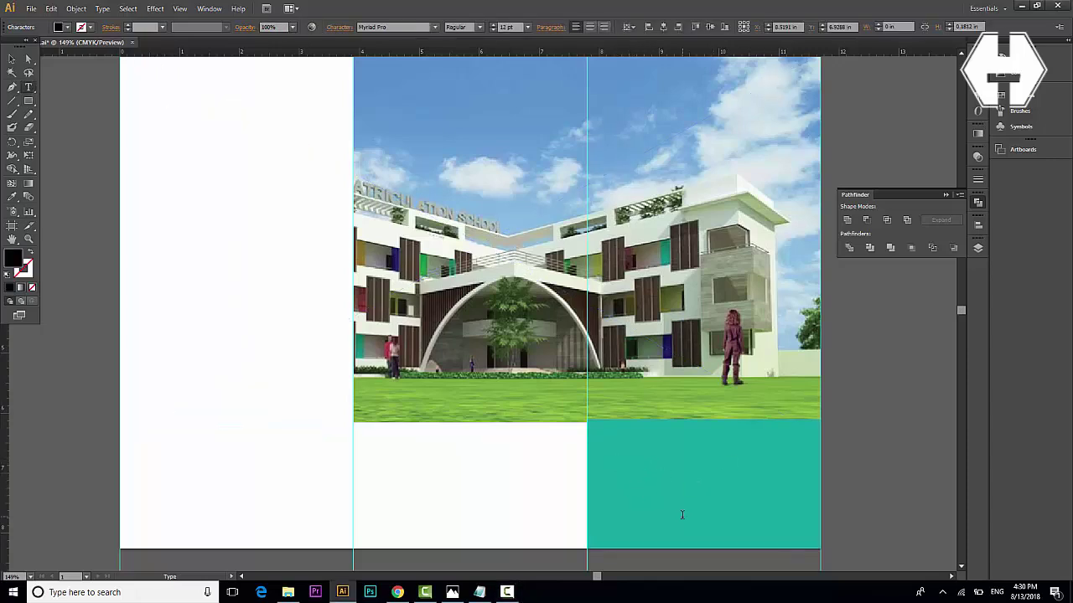
text(H)
text(IIGSI INSTITUTE OF TEC)
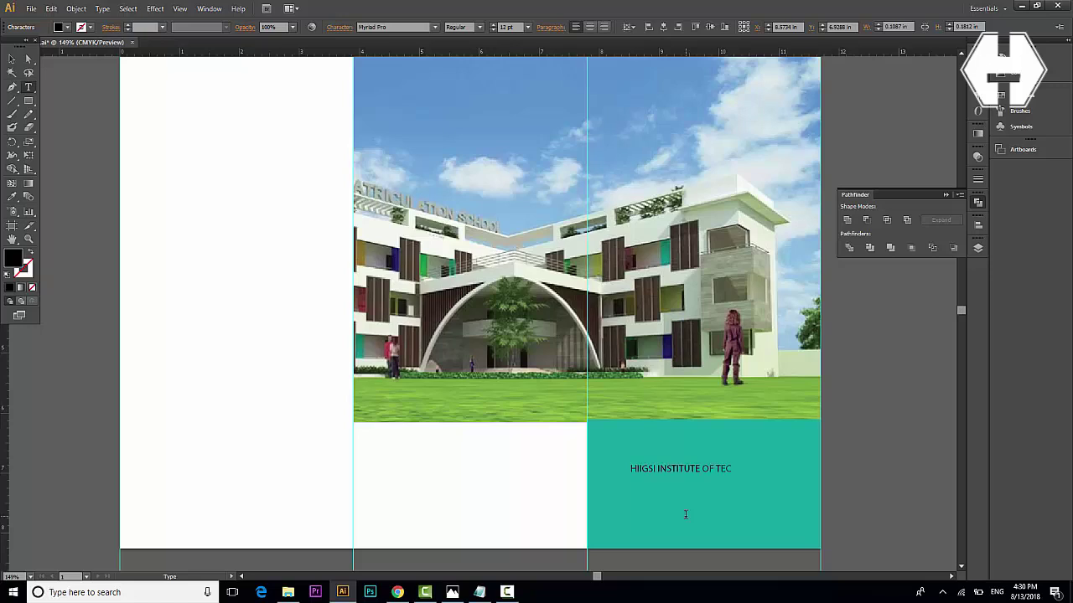
text(HNOLOGY)
click(11, 58)
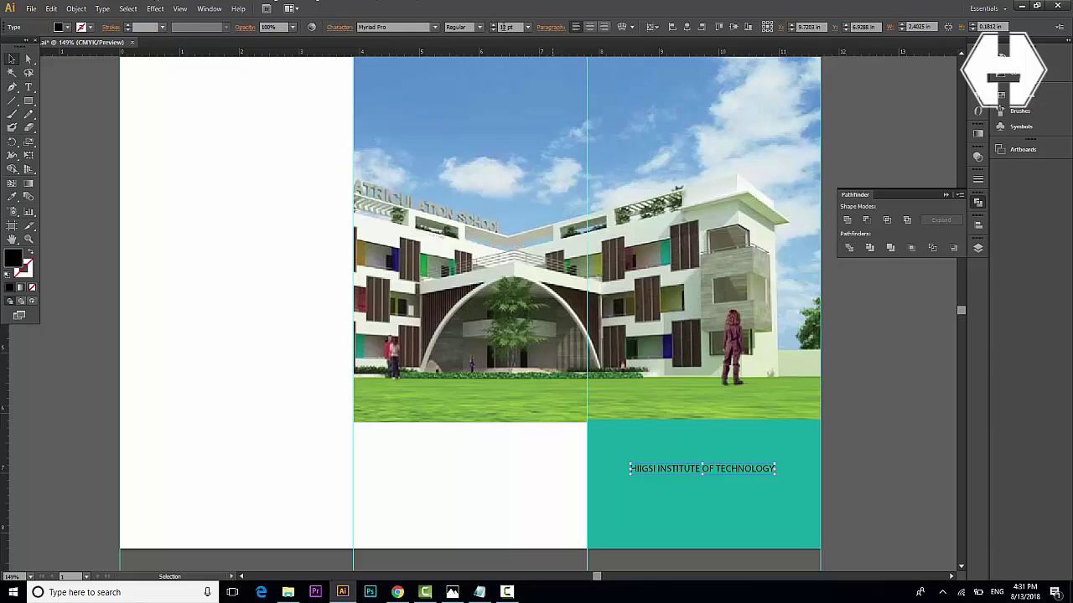
- Enlarge the cover title to 34 pt and break it into two lines before "OF TECHNOLOGY"
scroll(494, 28, up, 18)
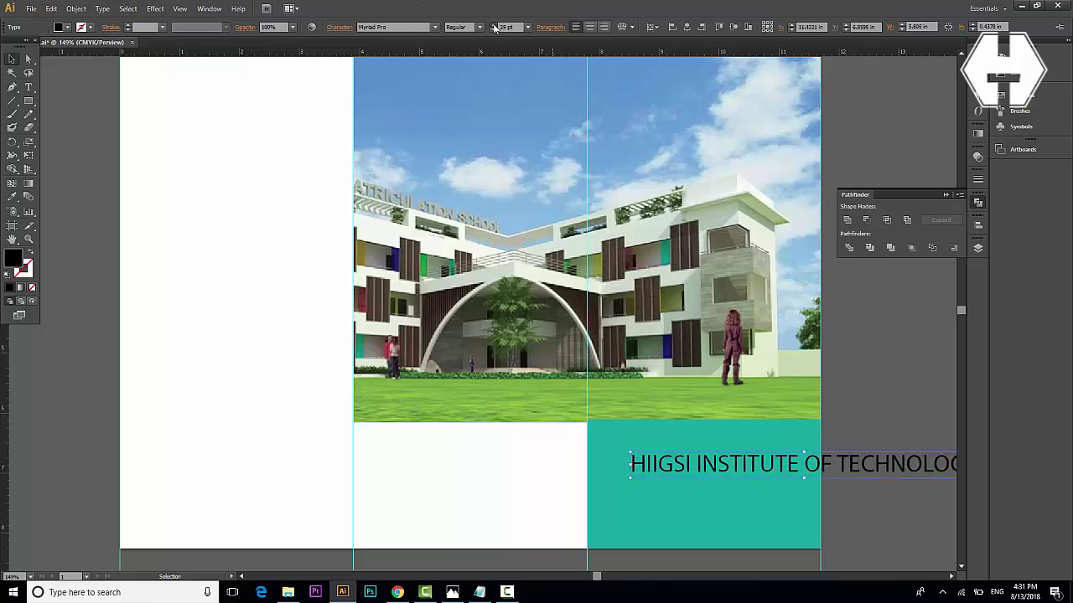
scroll(494, 28, up, 3)
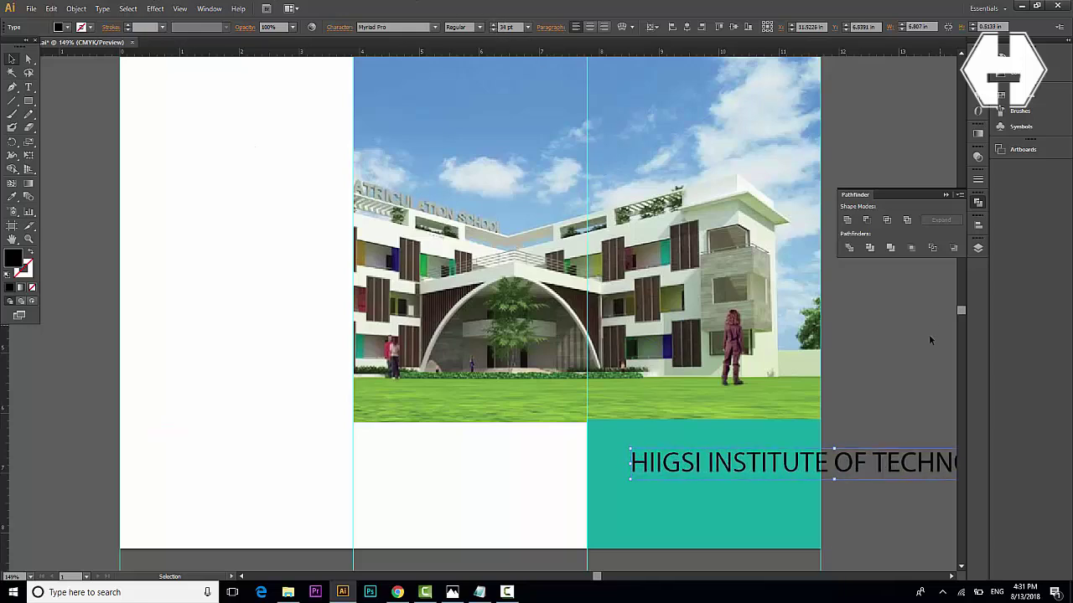
double_click(834, 463)
key(Return)
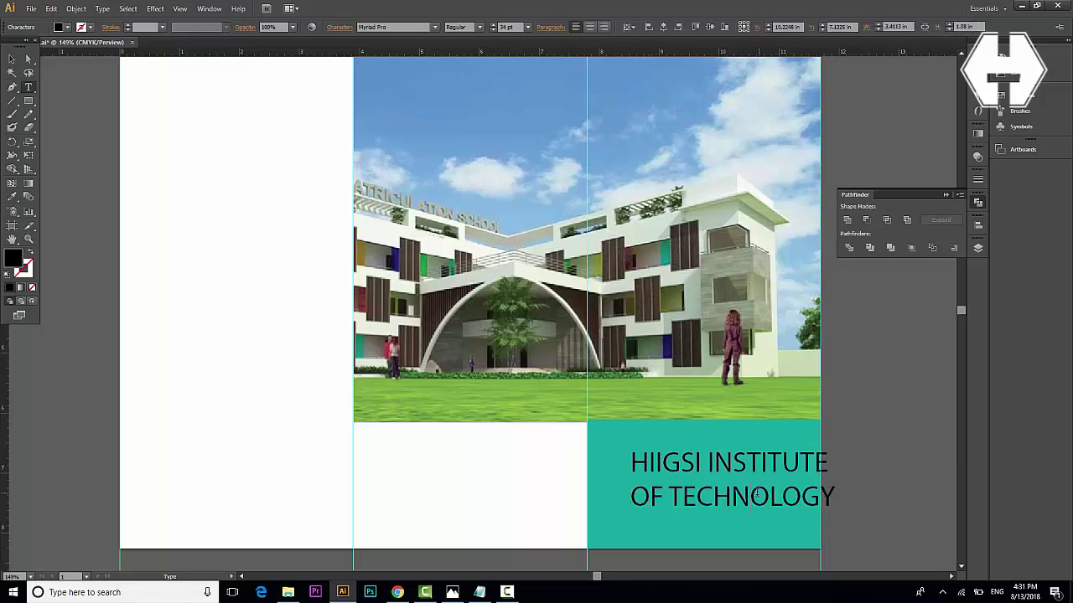
- Reduce the title's second line, "OF TECHNOLOGY", to 19 pt
key(Escape)
click(493, 31)
click(493, 31)
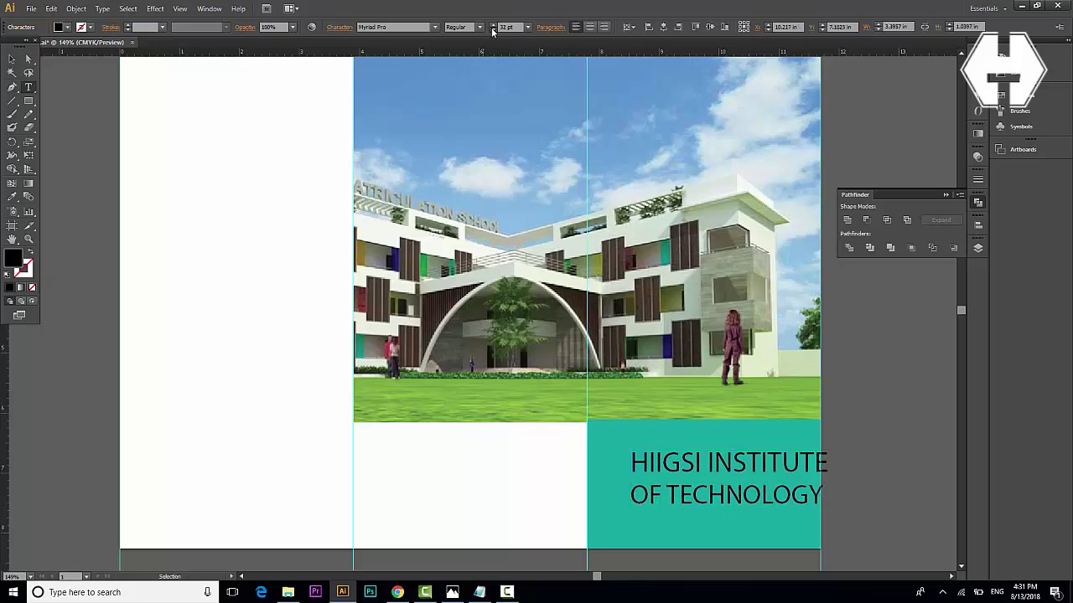
click(493, 30)
click(493, 30)
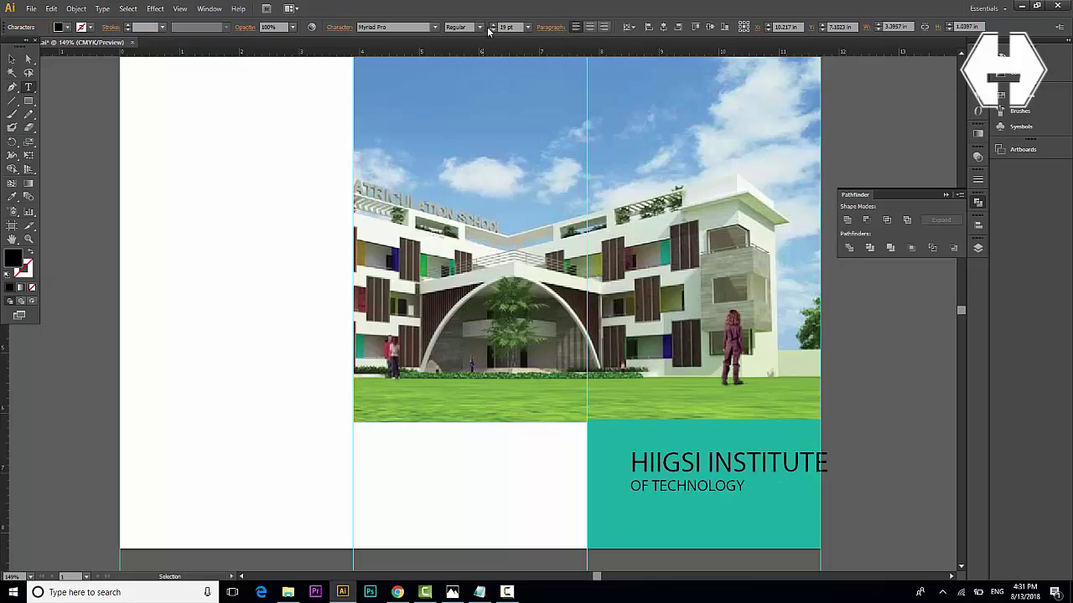
- Set the tracking of the "OF TECHNOLOGY" line to 200
click(345, 28)
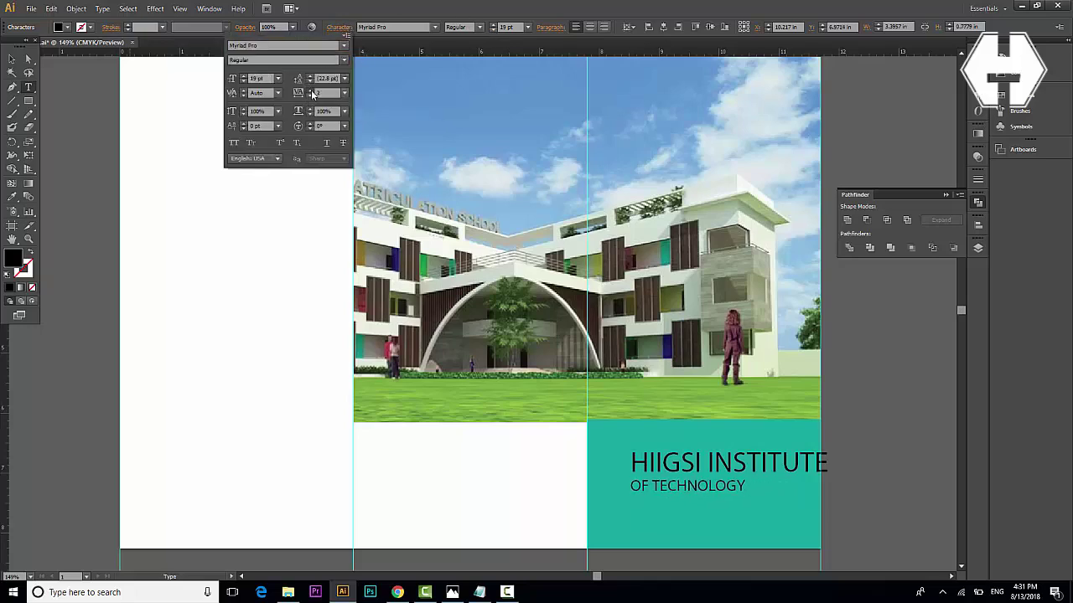
click(310, 90)
click(345, 93)
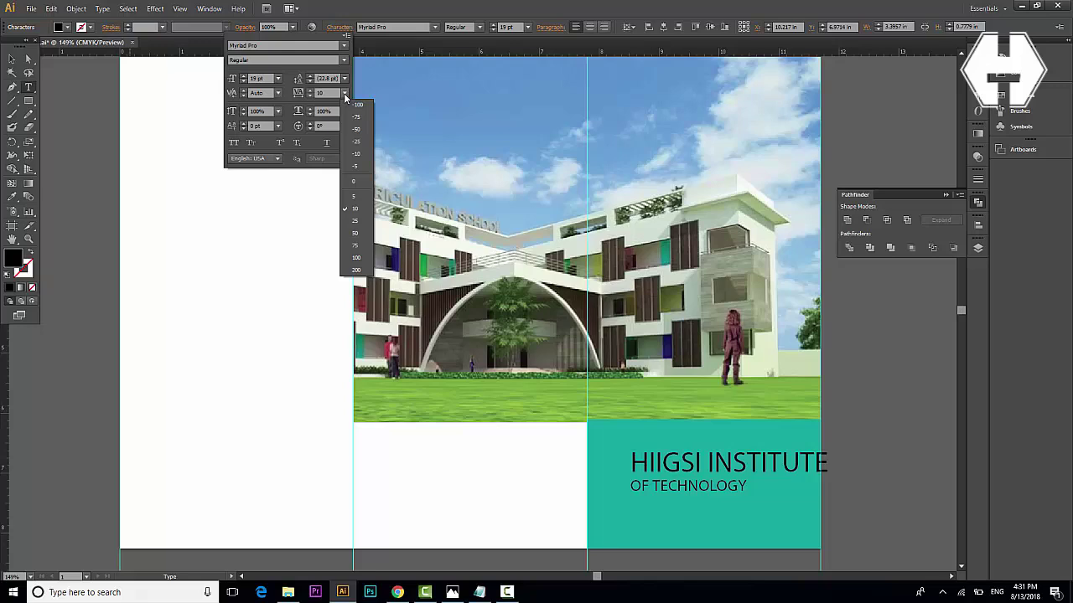
click(355, 270)
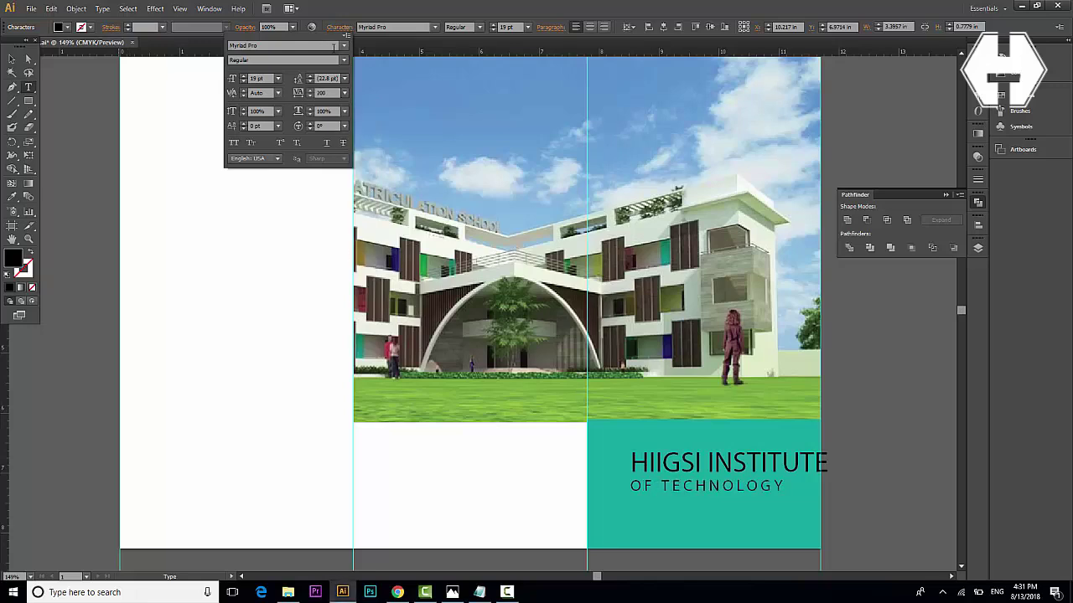
- Move the two-line title left so it fits inside the teal block, fill it white and deselect it
click(11, 59)
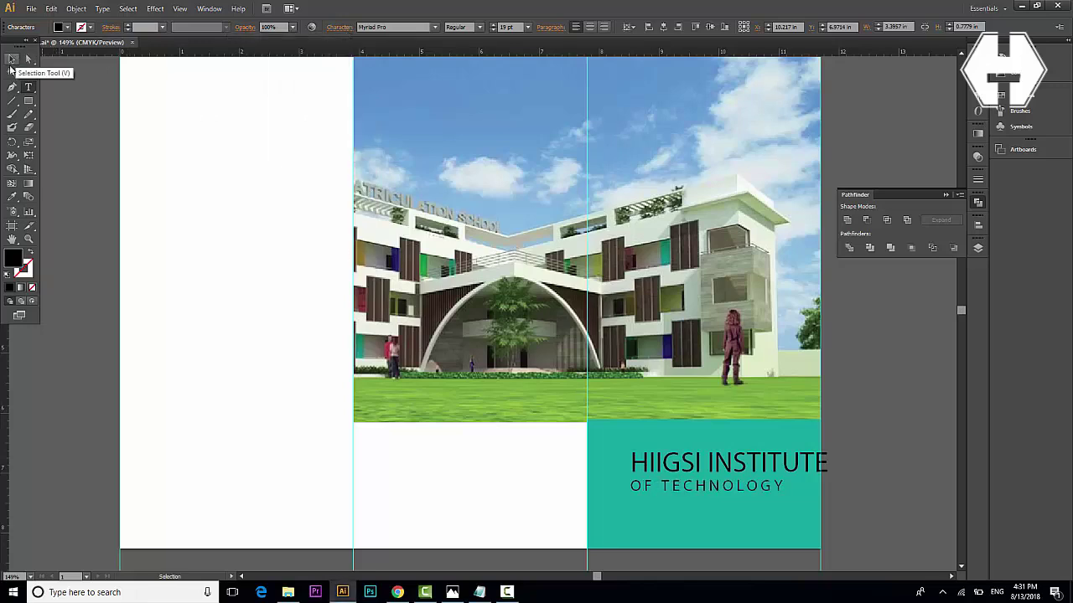
drag(660, 468, 629, 468)
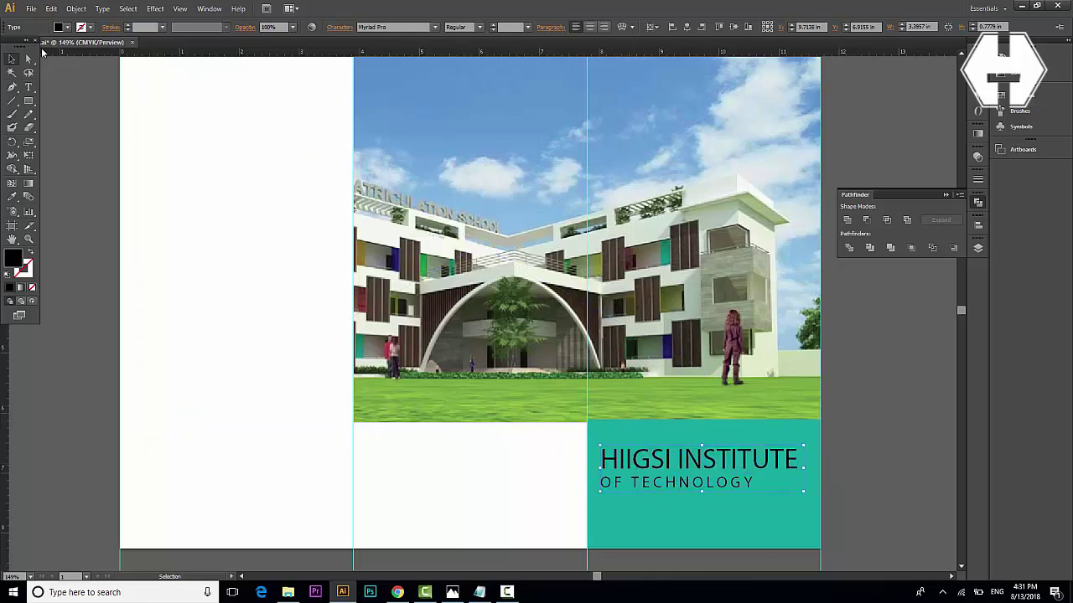
click(67, 27)
click(21, 46)
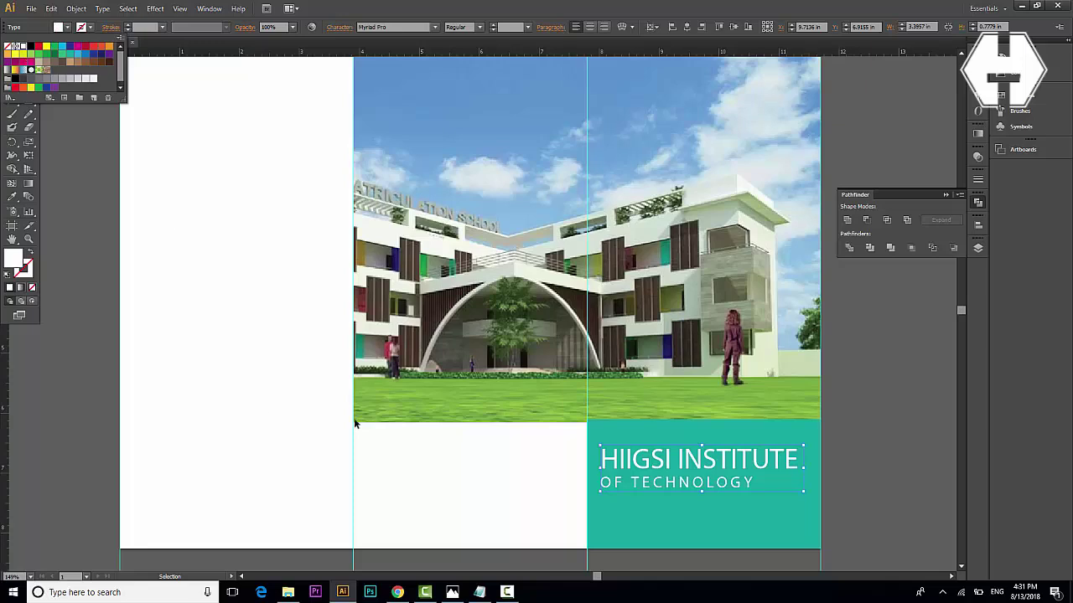
click(425, 488)
click(516, 459)
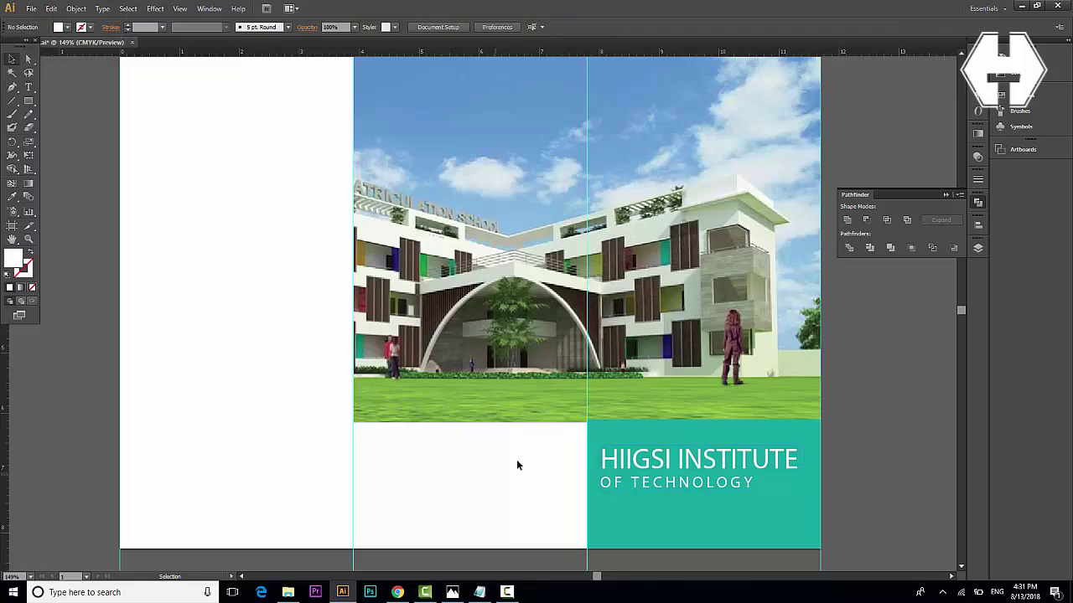
- Move the white title slightly up within the teal block and deselect it
click(650, 476)
drag(667, 481, 650, 470)
click(453, 494)
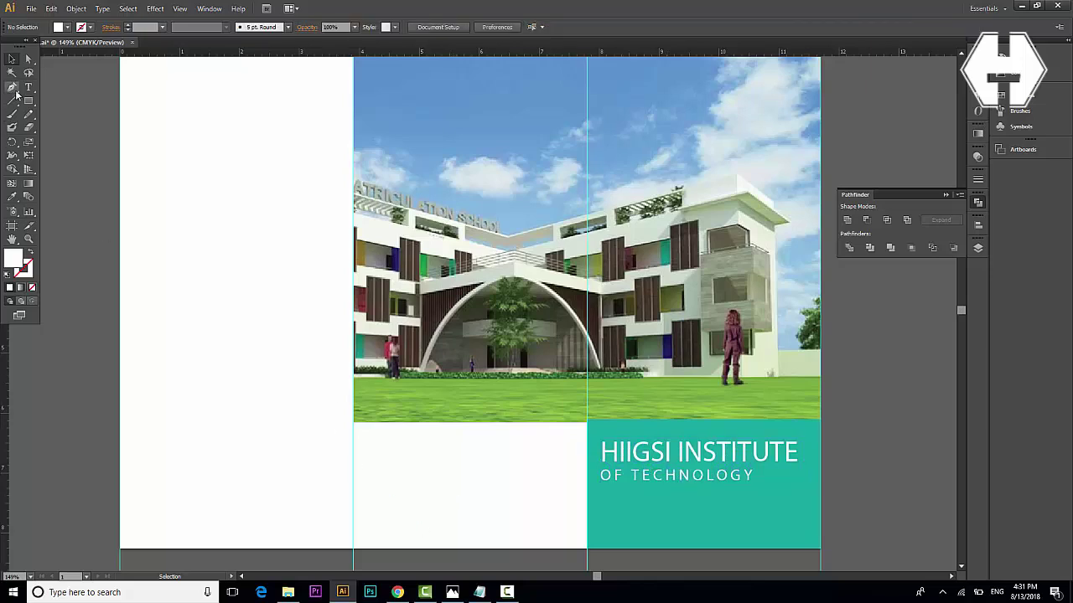
- Add the tagline "xalka technology-ya" as a separate lowercase text line below the cover title
click(28, 87)
click(615, 503)
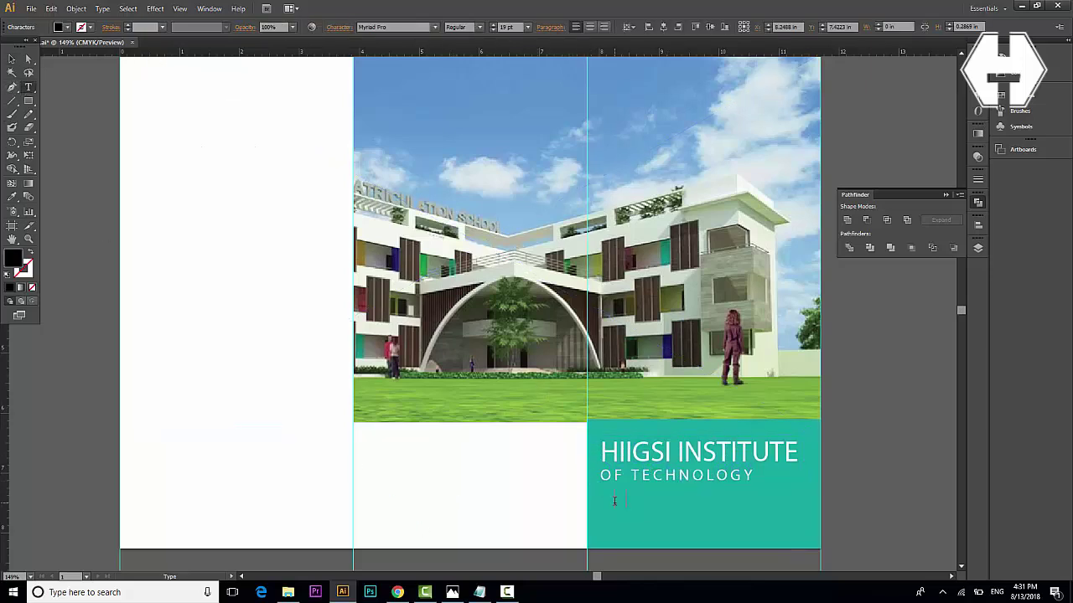
text(XAL)
key(Return)
key(Return)
key(Return)
key(Return)
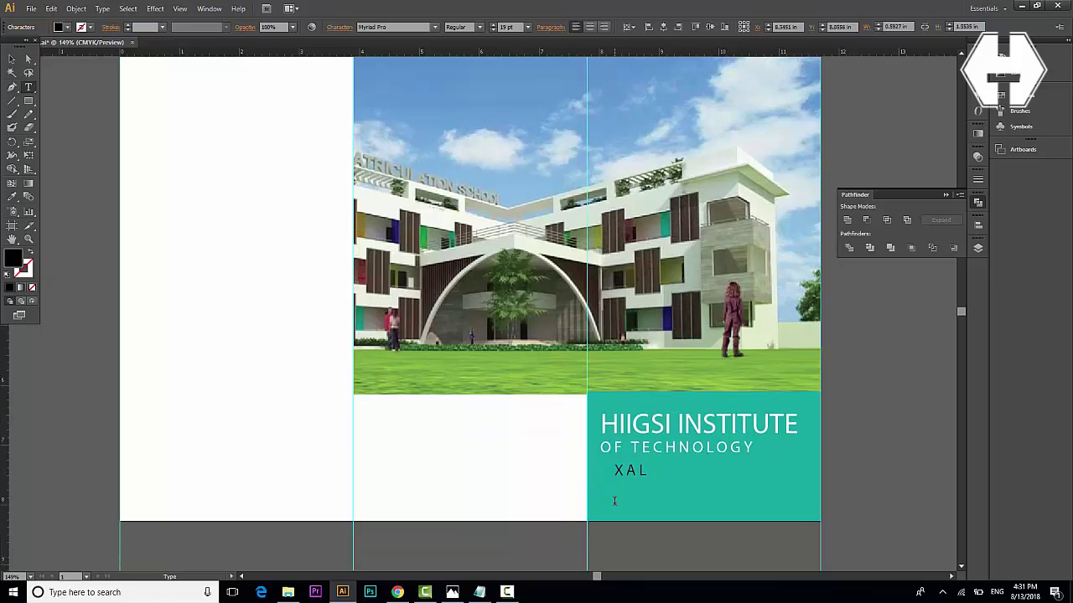
key(BackSpace)
key(BackSpace)
key(BackSpace)
text(xalka techn)
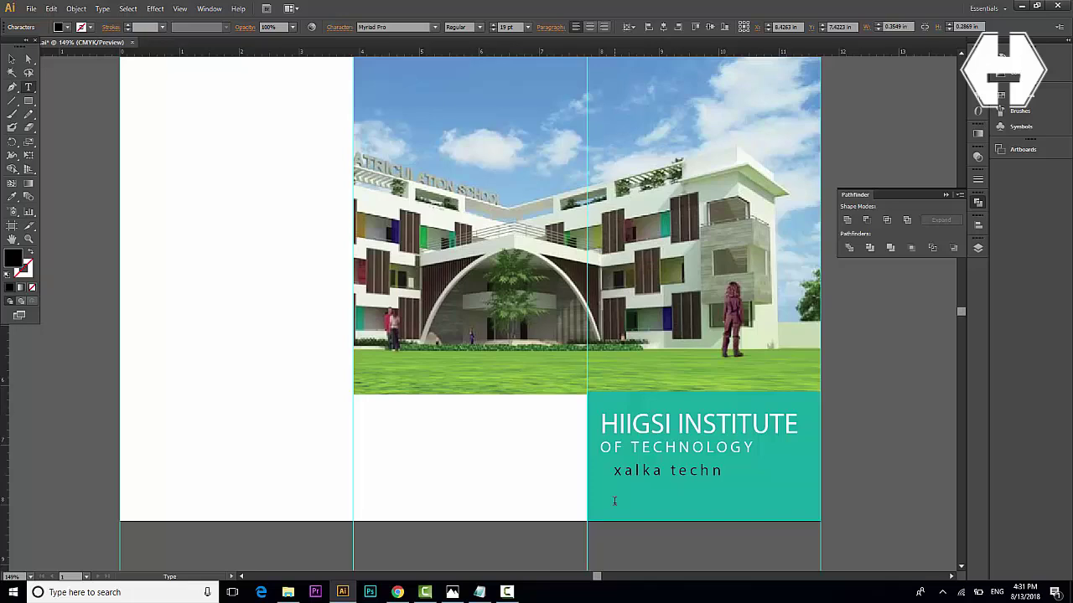
text(ology-ya)
key(Escape)
- Fill the tagline white and move it slightly down and left, leaving a gap below the title
click(12, 57)
click(67, 27)
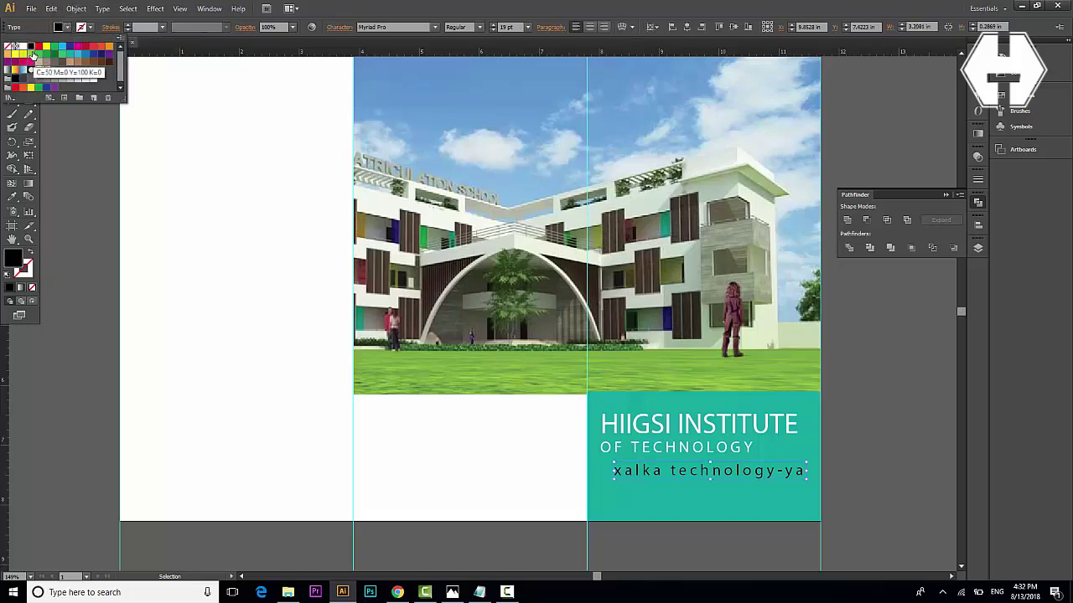
click(24, 51)
click(158, 280)
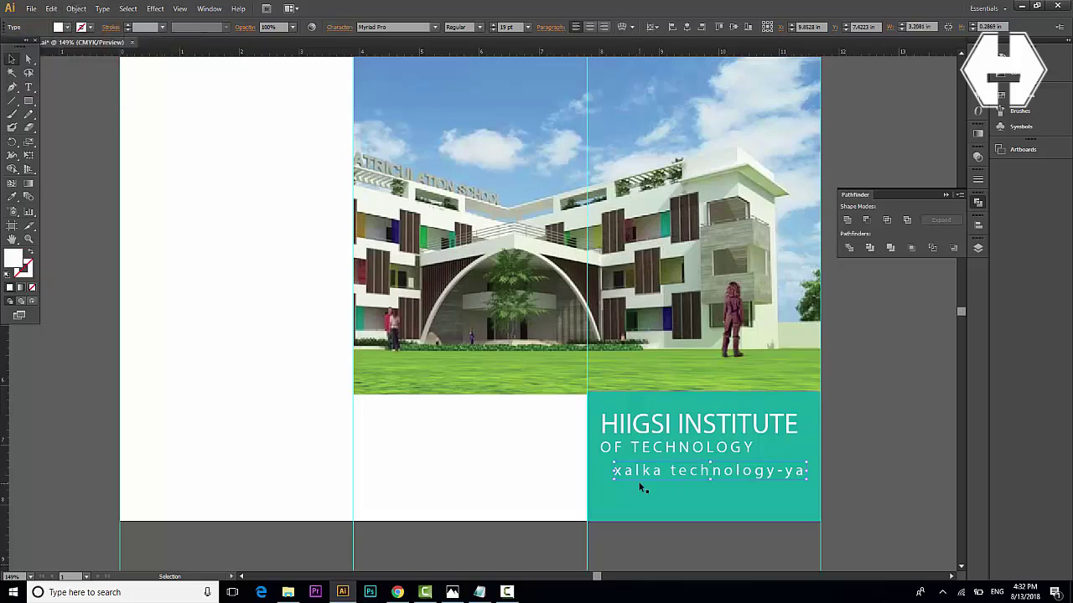
drag(667, 476, 660, 484)
drag(657, 487, 658, 487)
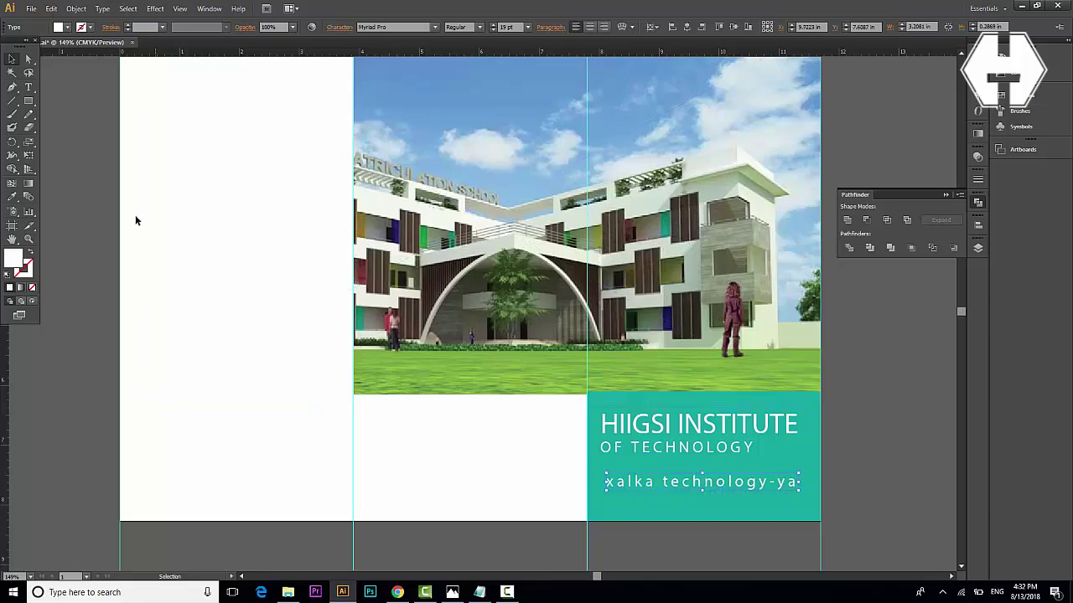
- Draw a rounded rectangle about 3.34 in wide and 0.35 in high around the tagline, with a white 1 pt outline and no fill
click(31, 104)
click(32, 104)
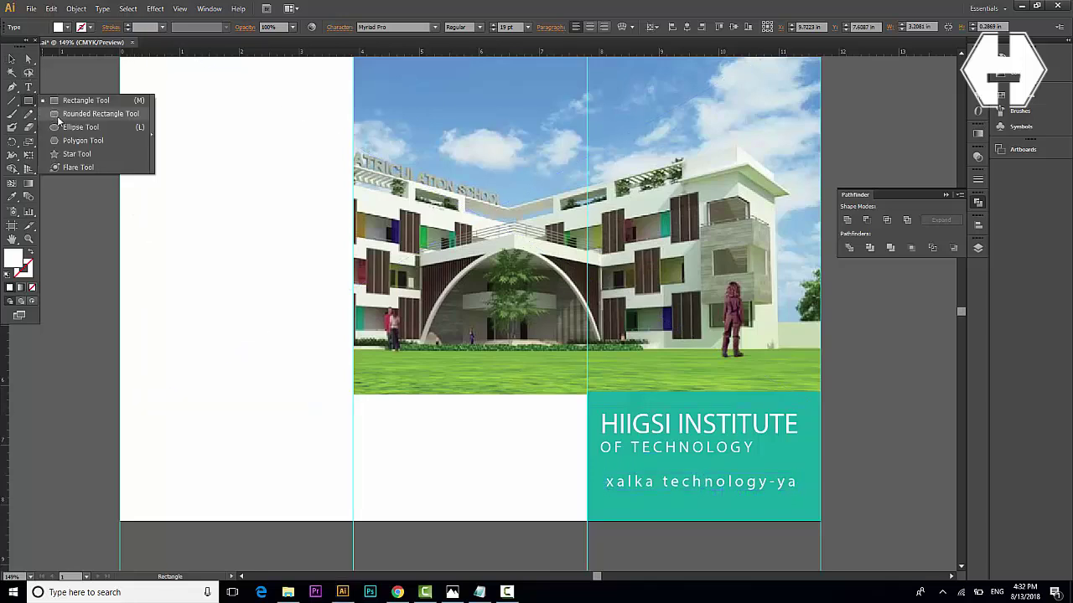
click(84, 114)
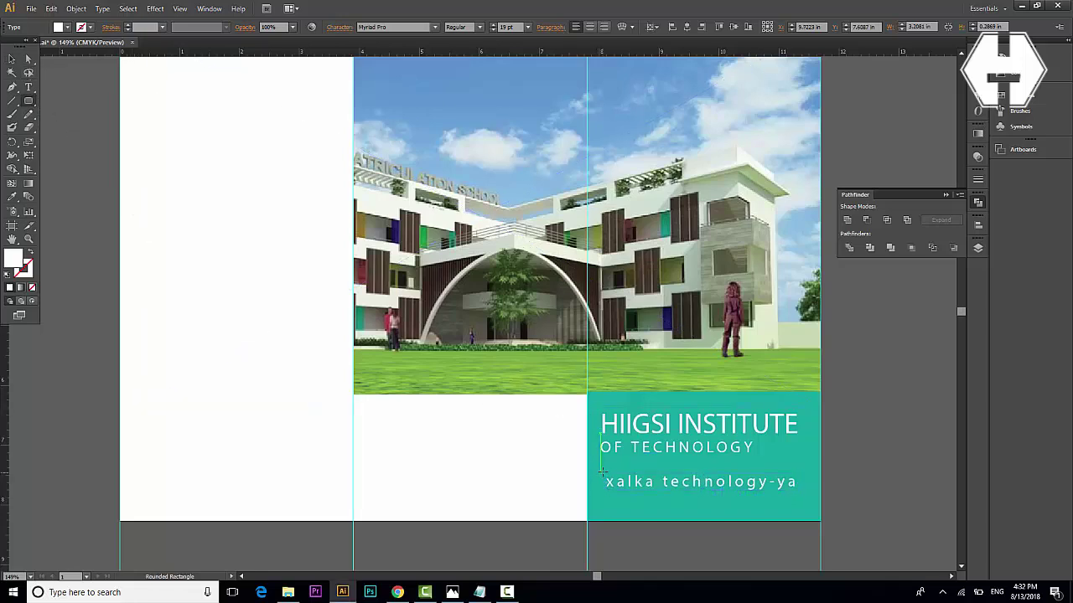
drag(601, 472, 801, 496)
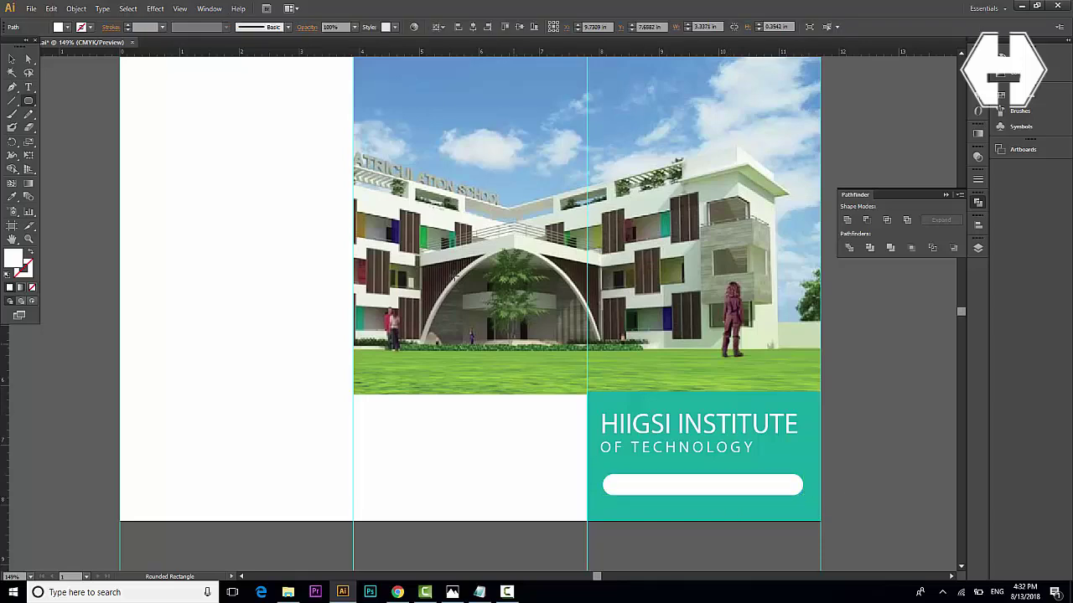
click(31, 250)
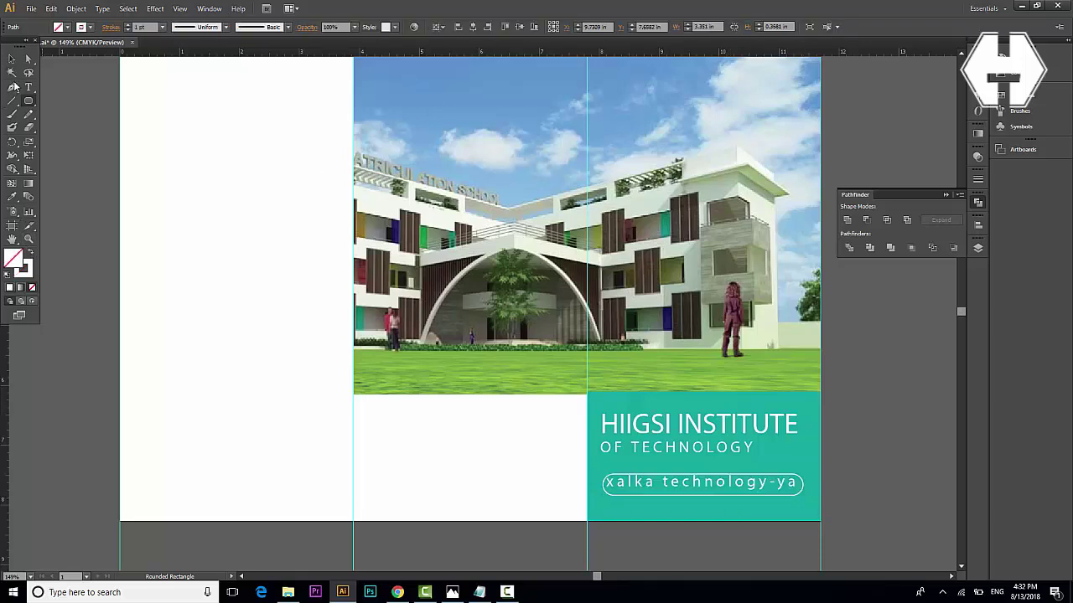
- Nudge the rounded outline slightly left and up so it frames the tagline evenly, and deselect it
click(11, 61)
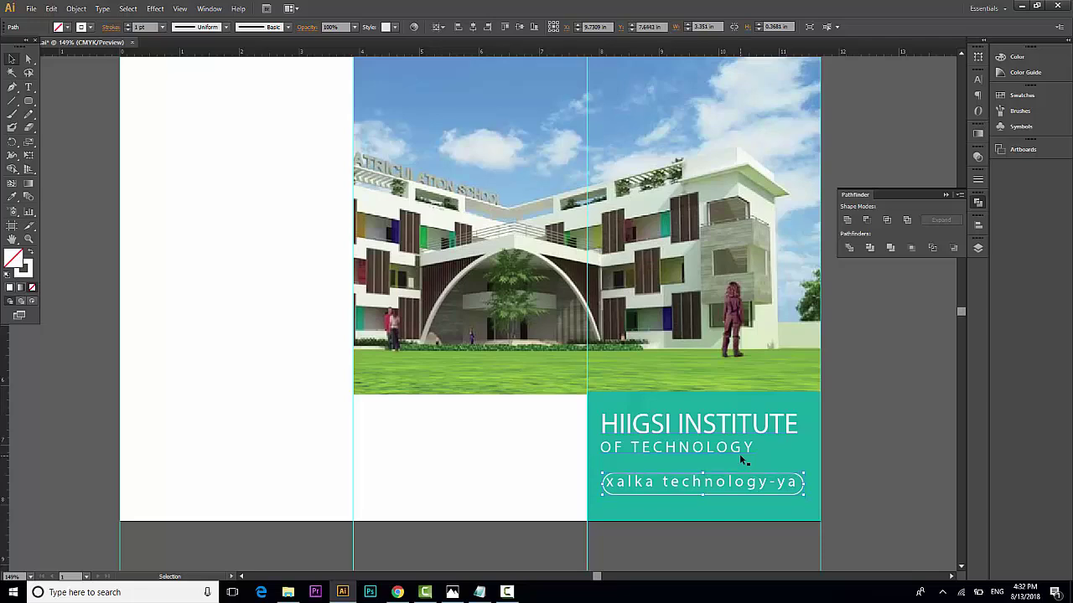
key(Left)
key(Left)
key(Up)
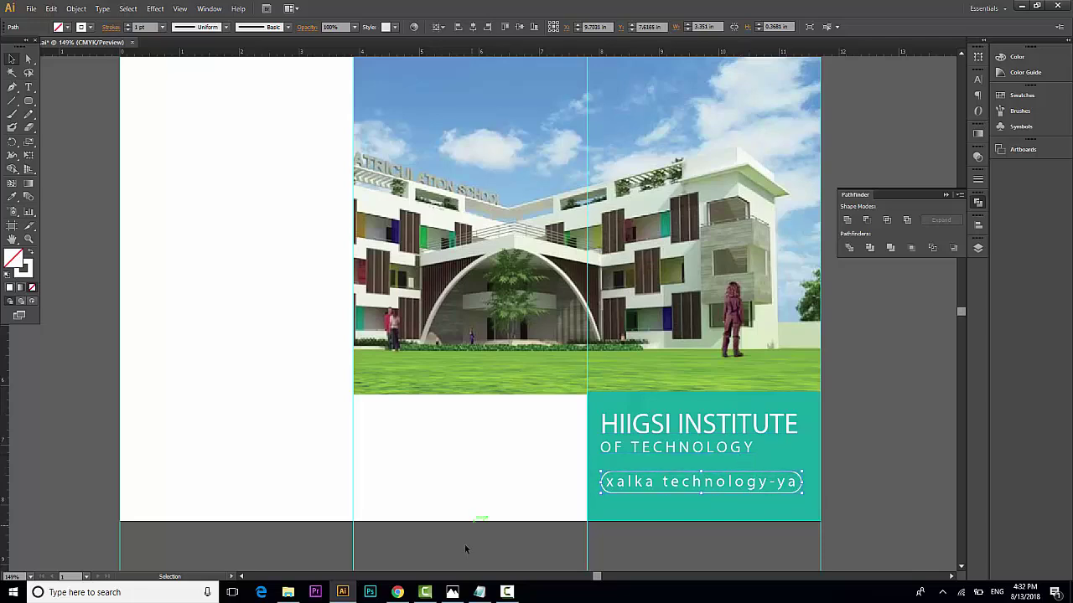
click(249, 344)
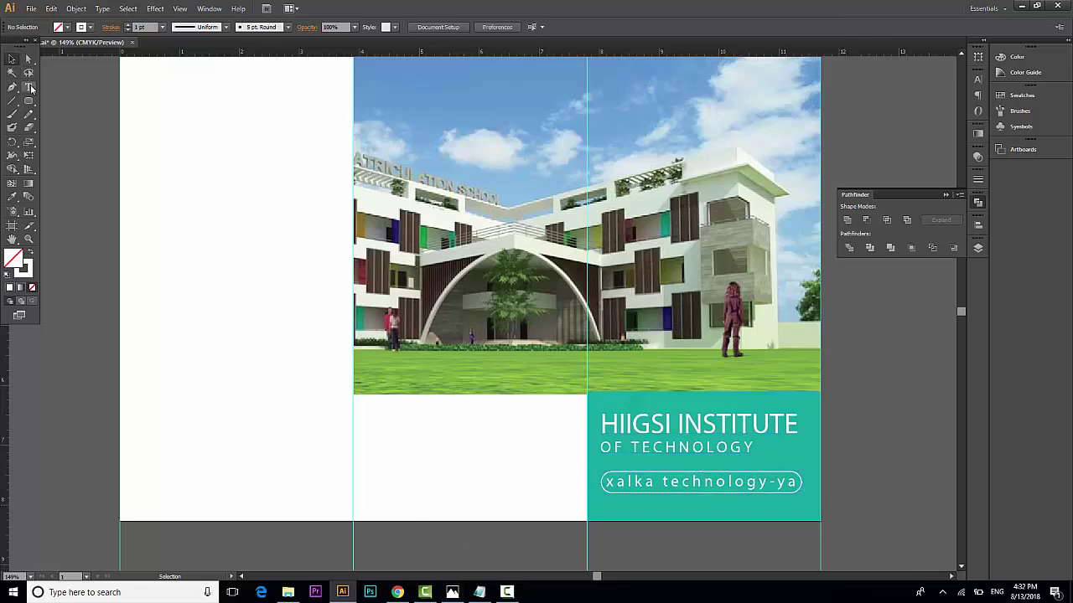
- Draw a rectangle about 3.88 in wide and 1.15 in high over the photo's lower edge in the middle panel, filled with the cover block's sampled teal
drag(29, 102, 50, 104)
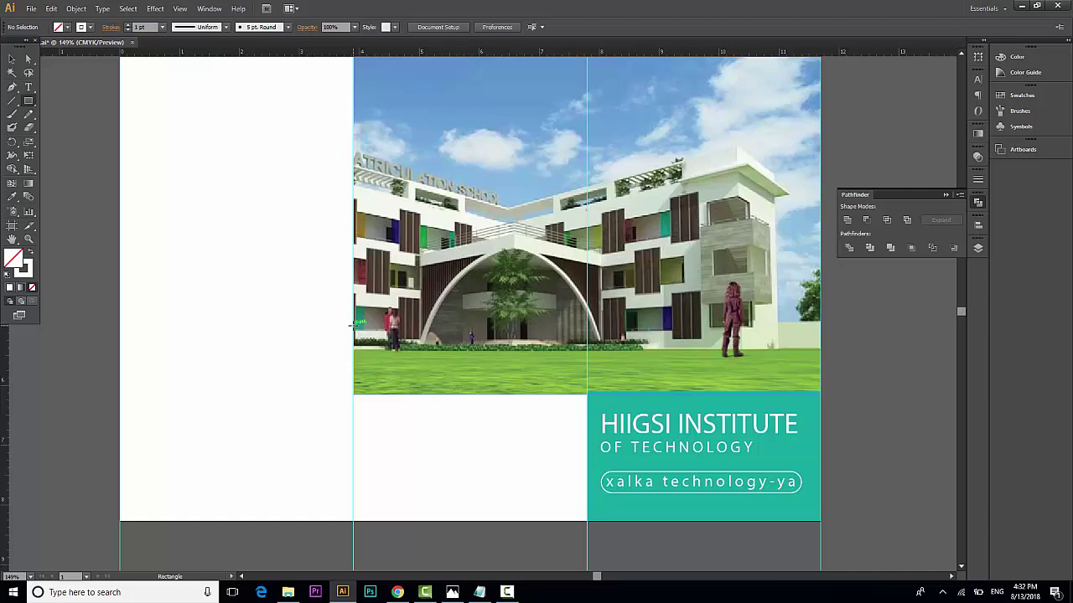
drag(352, 325, 585, 393)
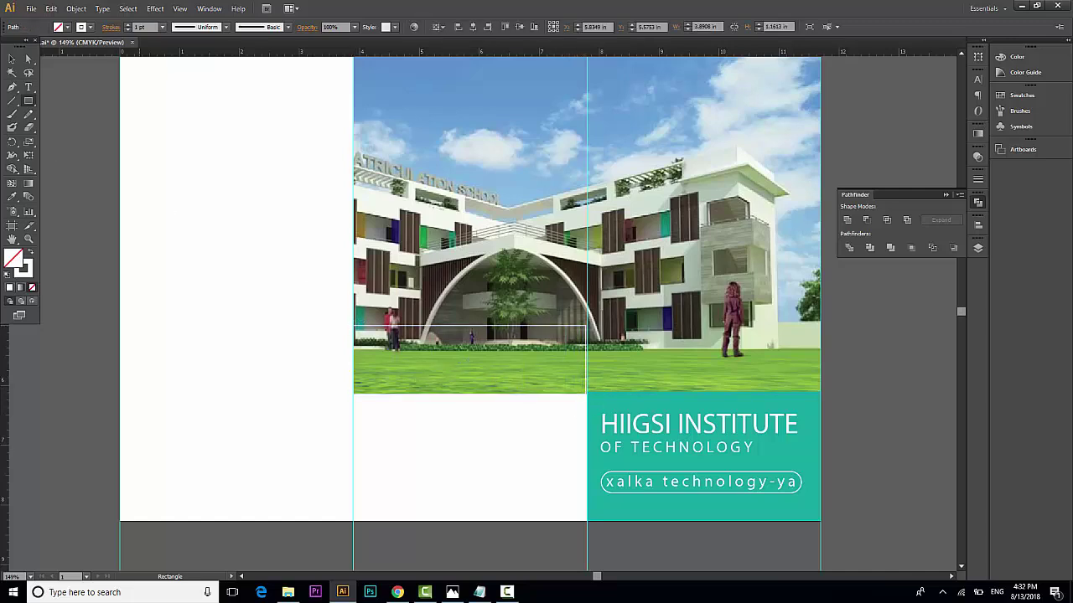
key(i)
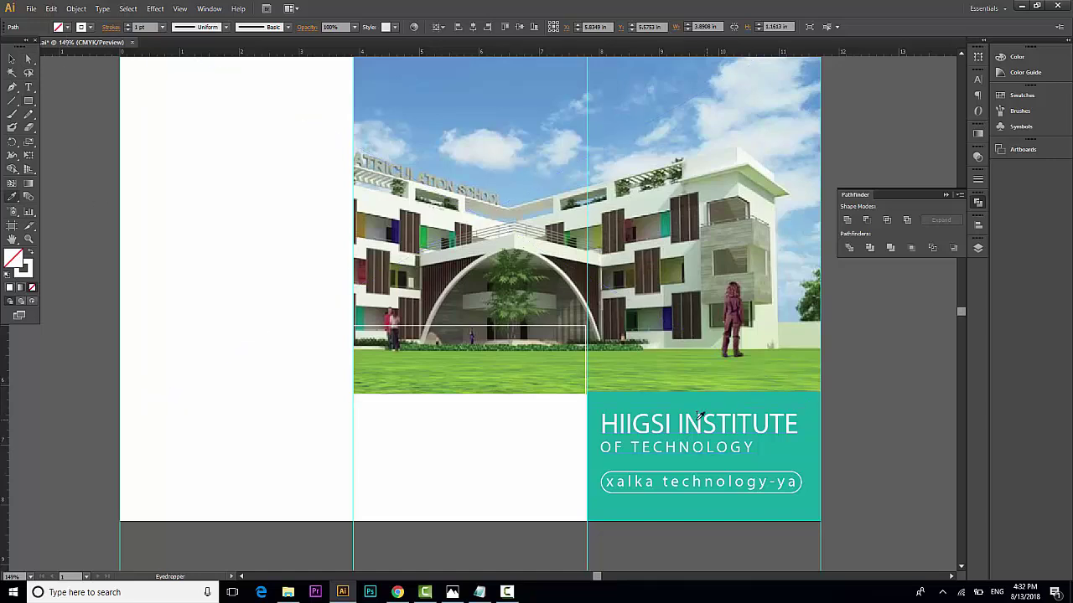
click(679, 398)
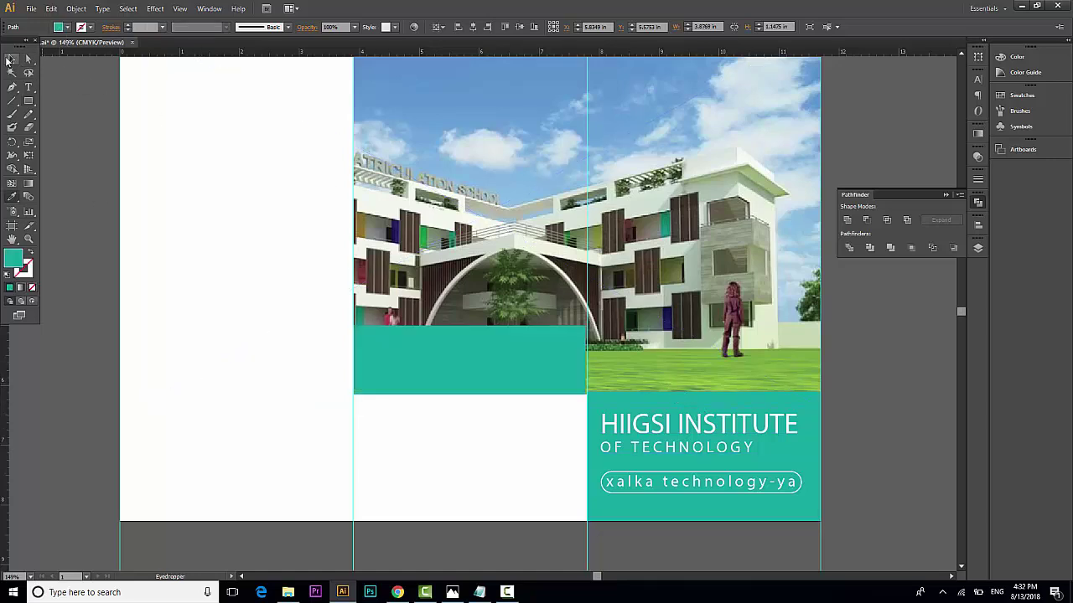
click(12, 58)
click(233, 314)
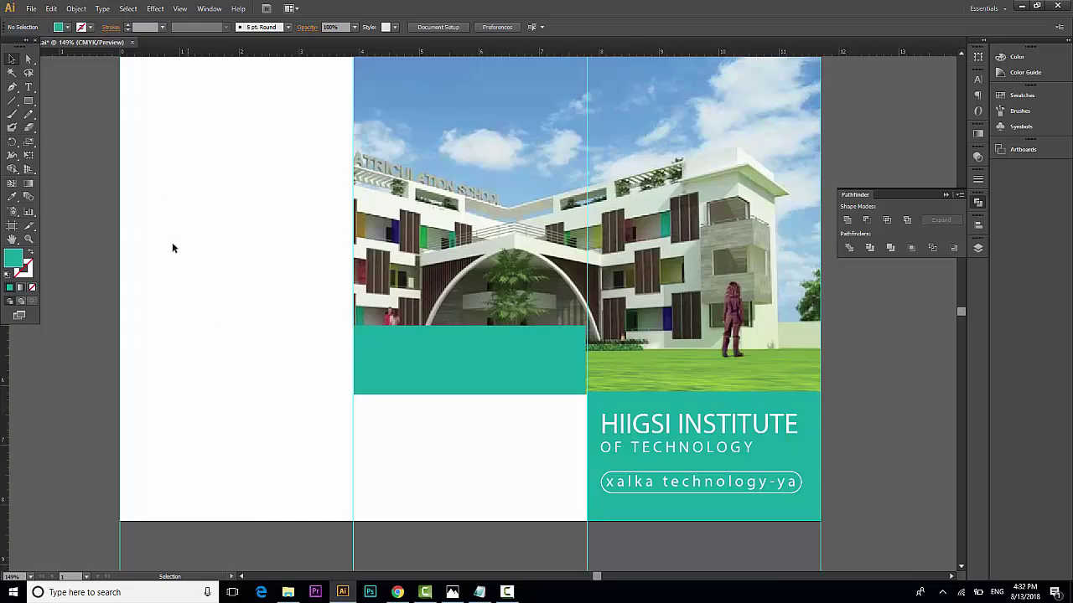
- Add the two-line text "NAGU SOO BOOQO" / "XARUNTEENA" on the teal block in the middle panel
click(29, 87)
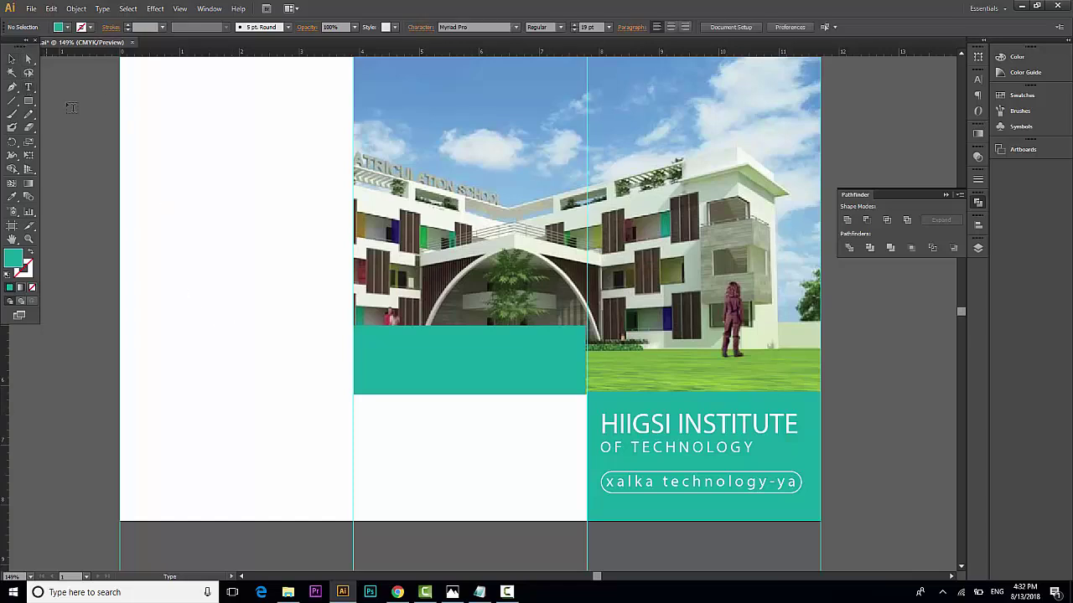
click(395, 337)
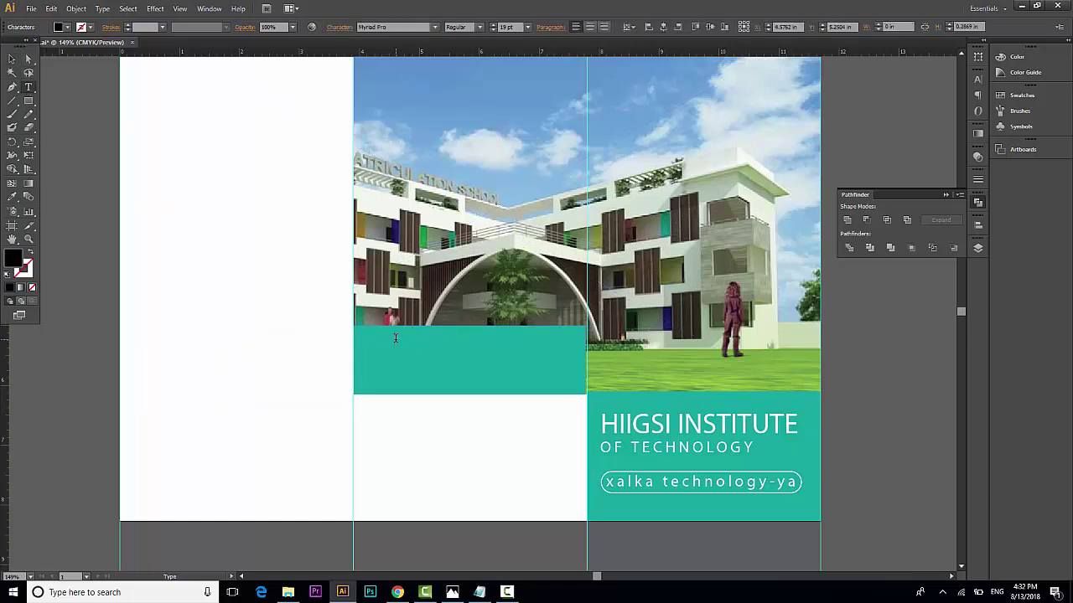
text(N)
text(AGU SOO)
text( BOOC)
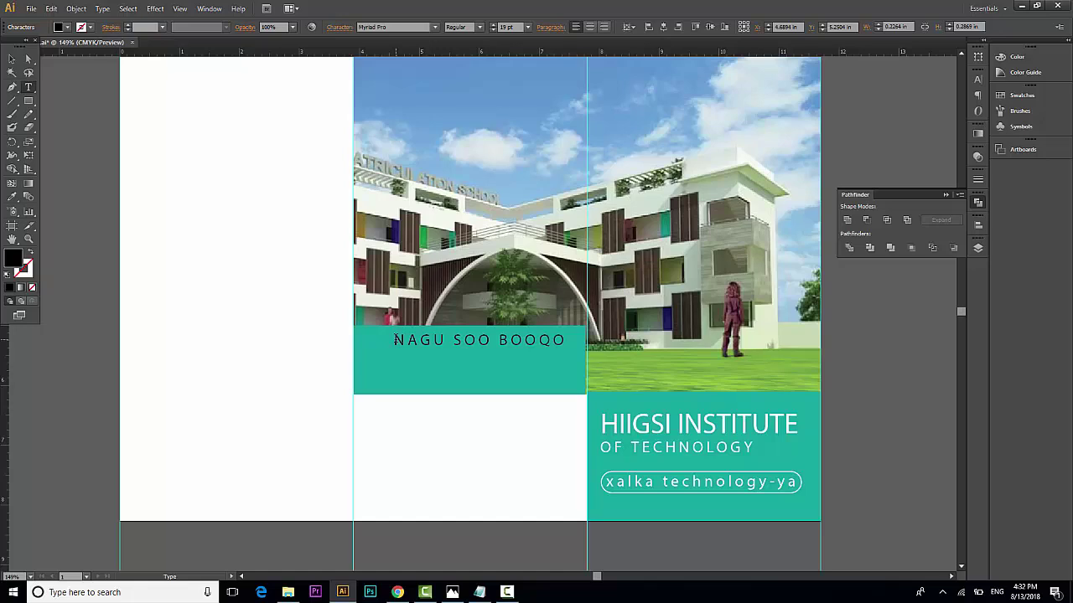
text(O)
key(Return)
text(XARUNTEE)
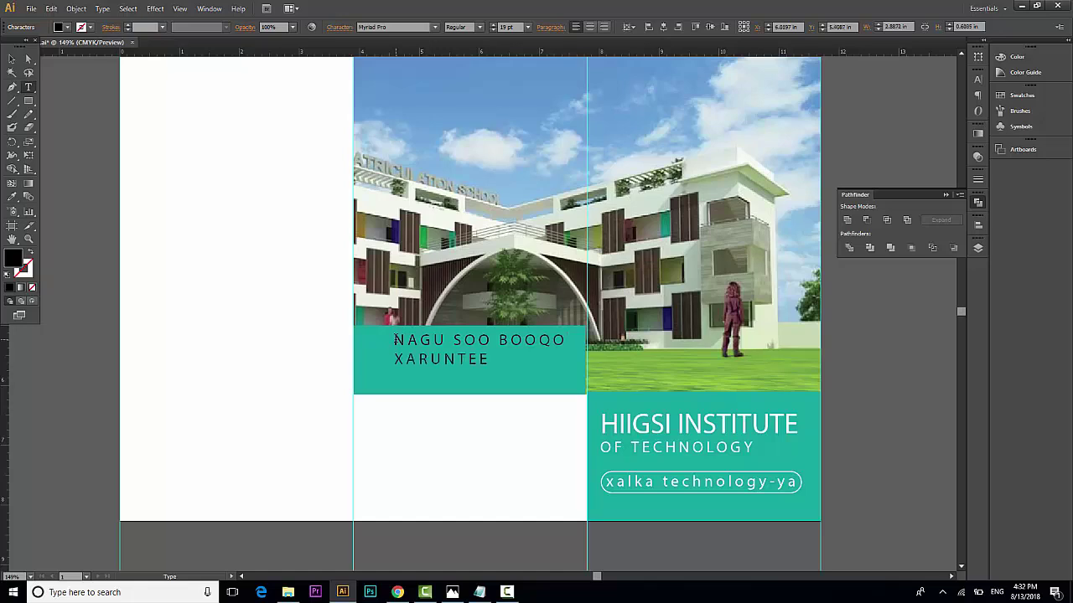
text(NA)
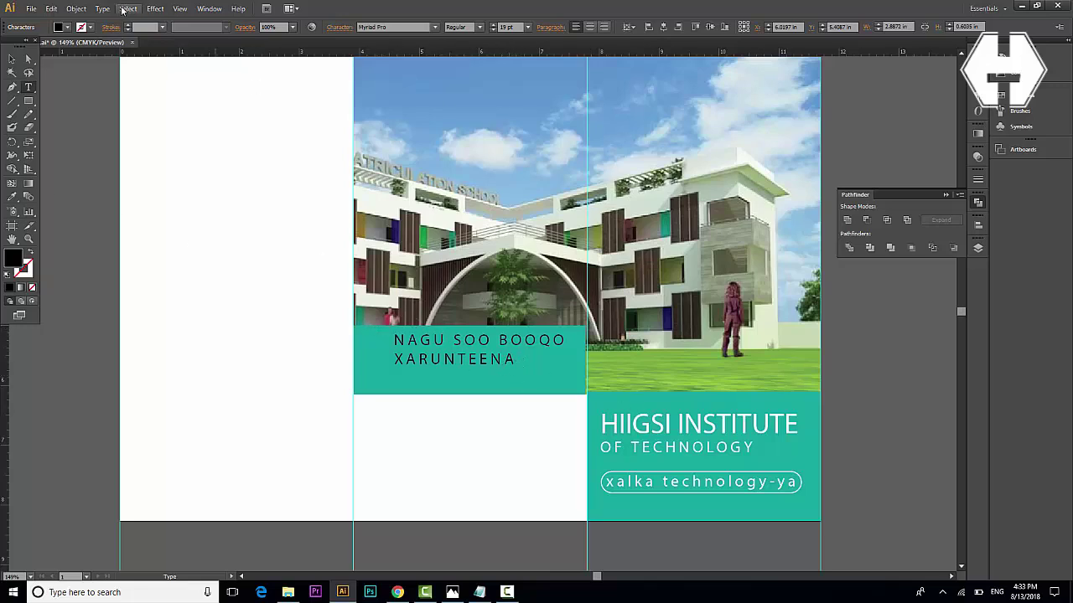
- Set the whole two-line heading to Bold, and switch "NAGU SOO" to Regular
click(484, 28)
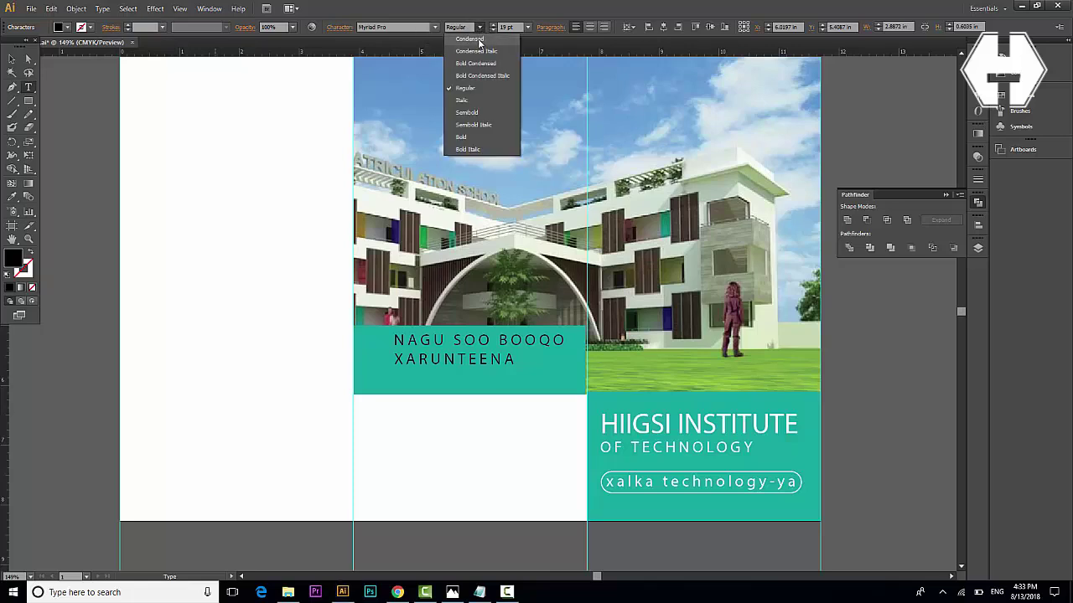
click(474, 141)
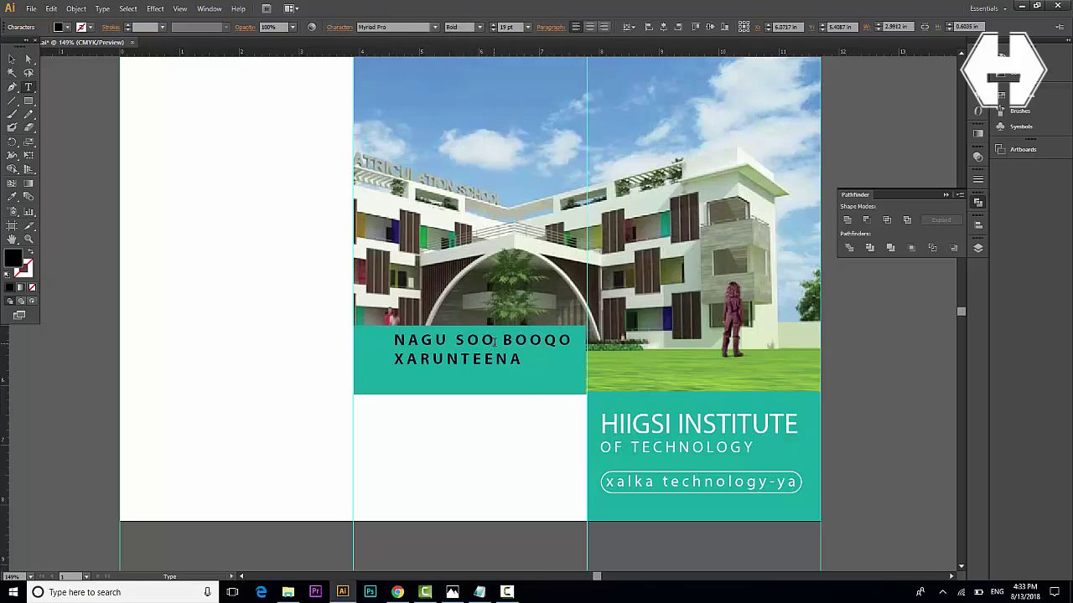
click(479, 29)
click(468, 89)
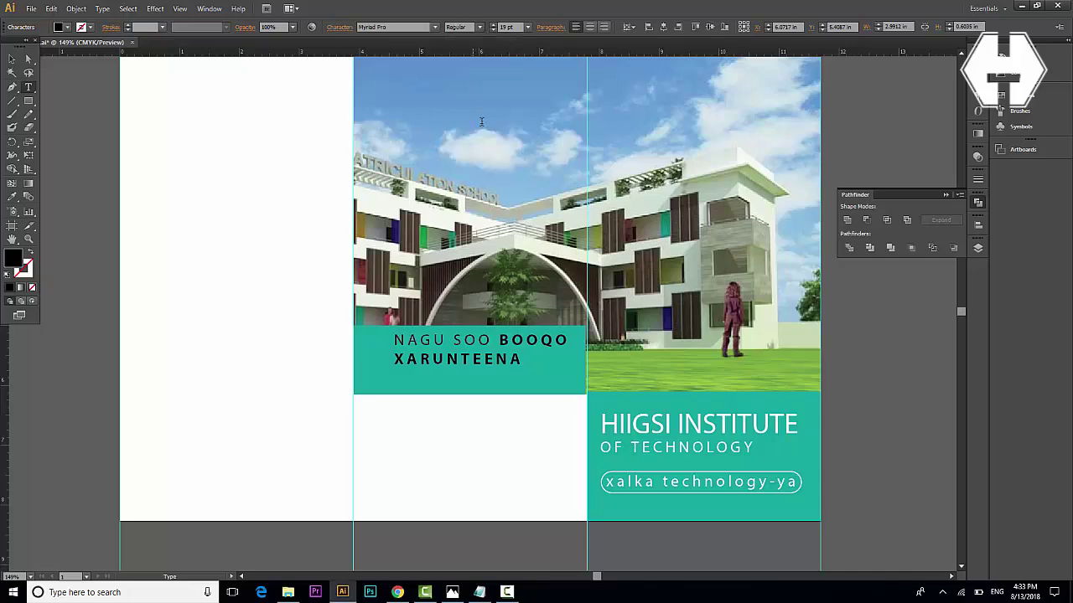
- Set "BOOQO" to Regular and "NAGU SOO" to Bold in the middle-panel heading
click(521, 360)
click(498, 340)
click(481, 27)
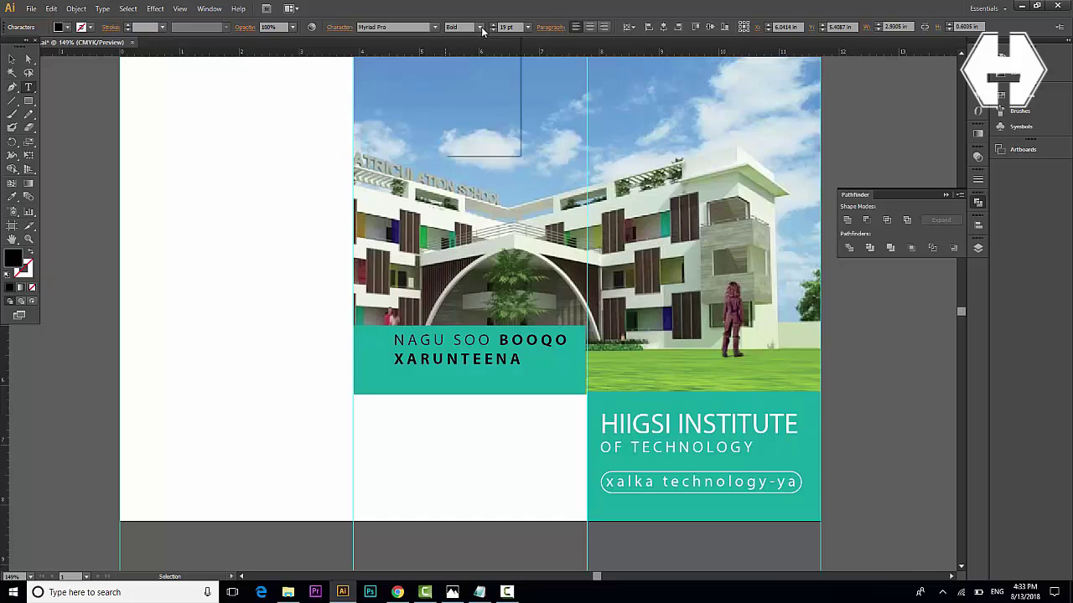
click(477, 91)
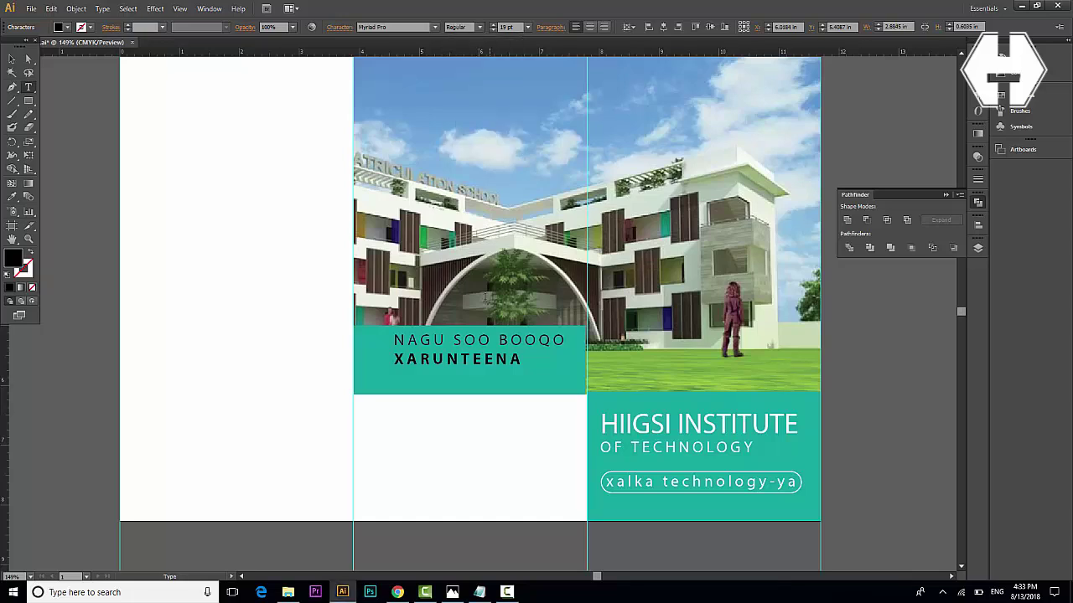
click(481, 27)
click(468, 140)
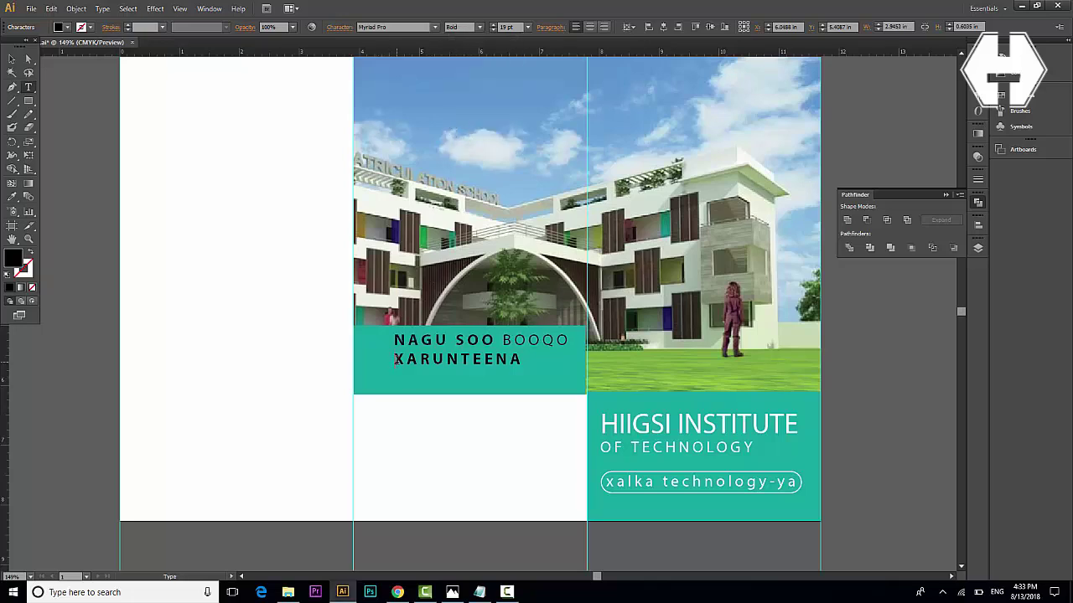
- Enlarge the middle-panel heading to about 21.65 pt and position it evenly inside the teal block
click(13, 59)
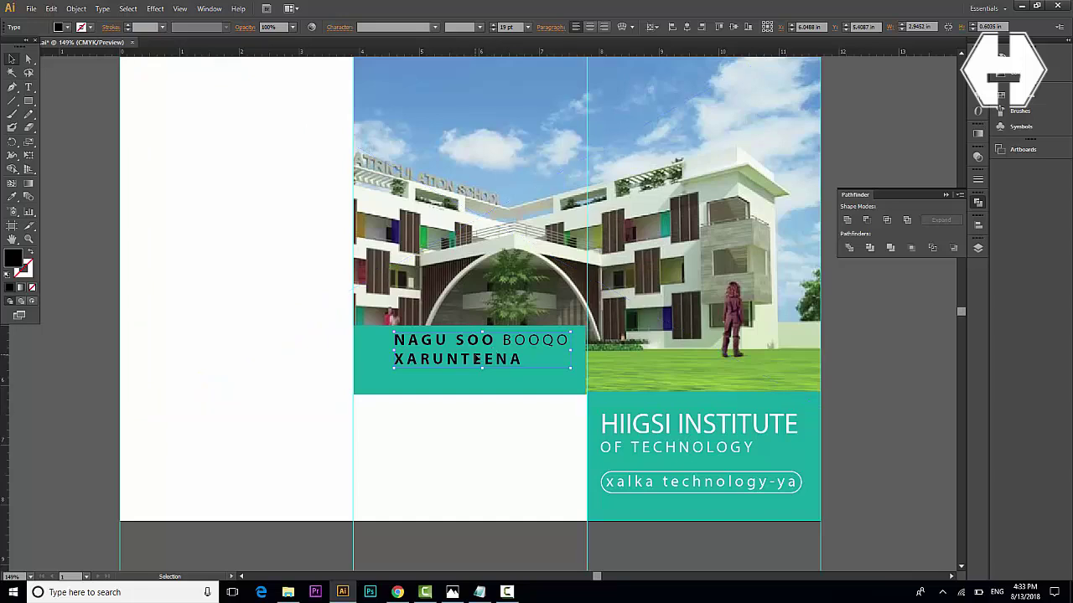
drag(474, 359, 453, 366)
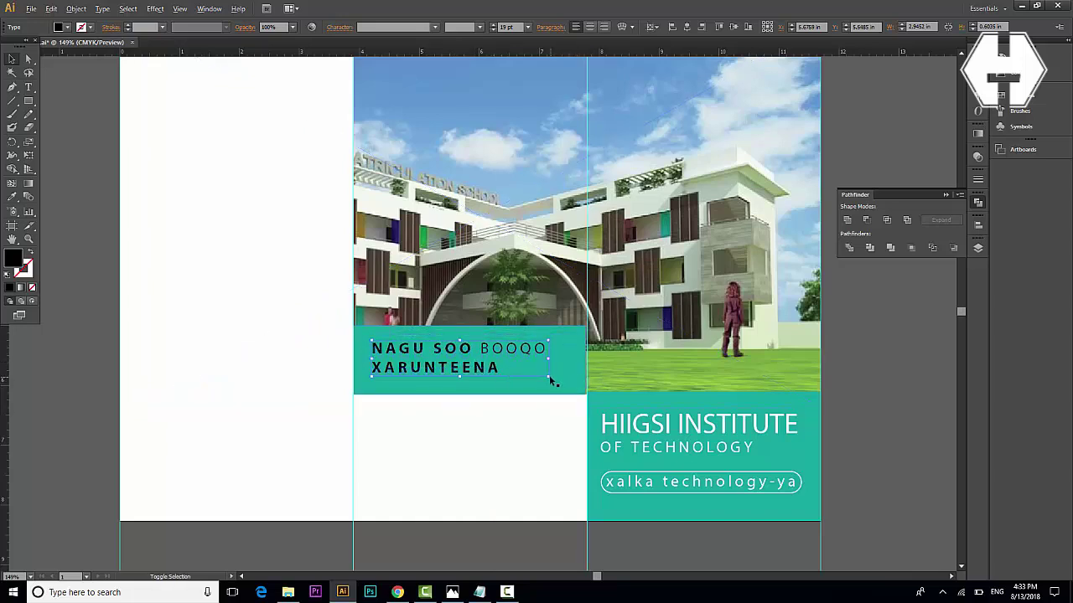
mouse_move(551, 381)
mouse_down()
mouse_move(586, 384)
mouse_move(560, 391)
mouse_up()
drag(466, 369, 474, 368)
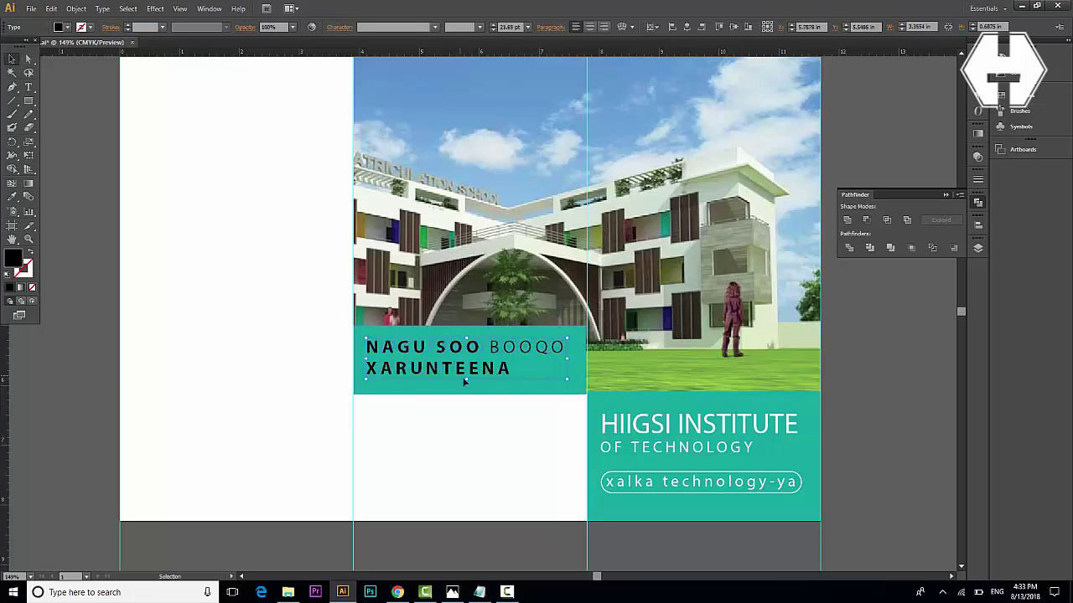
- Fill the middle-panel heading with white sampled from the blank page area
key(i)
click(299, 266)
key(v)
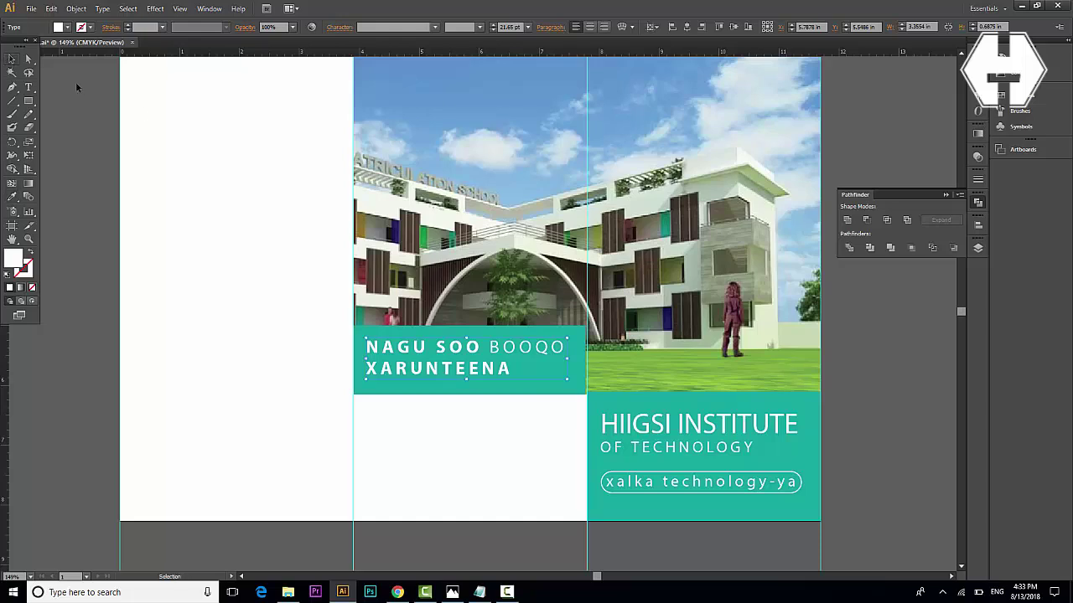
- Append six dots after "XARUNTEENA" in the heading and deselect the text
double_click(509, 370)
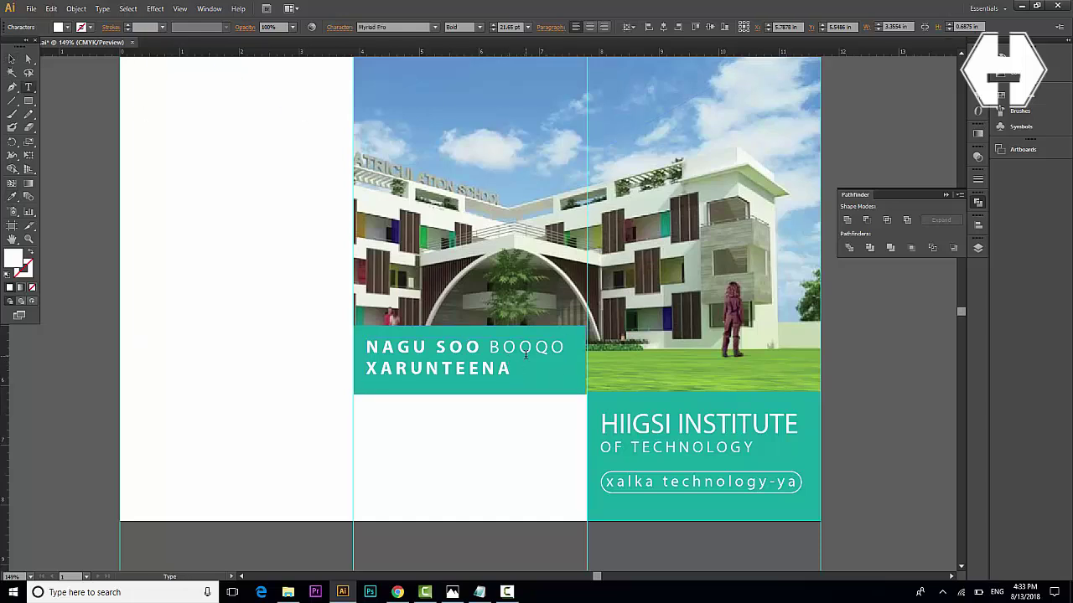
key(BackSpace)
key(BackSpace)
key(BackSpace)
key(BackSpace)
key(BackSpace)
key(BackSpace)
key(BackSpace)
key(BackSpace)
key(BackSpace)
key(BackSpace)
text(..)
key(ctrl+z)
key(Escape)
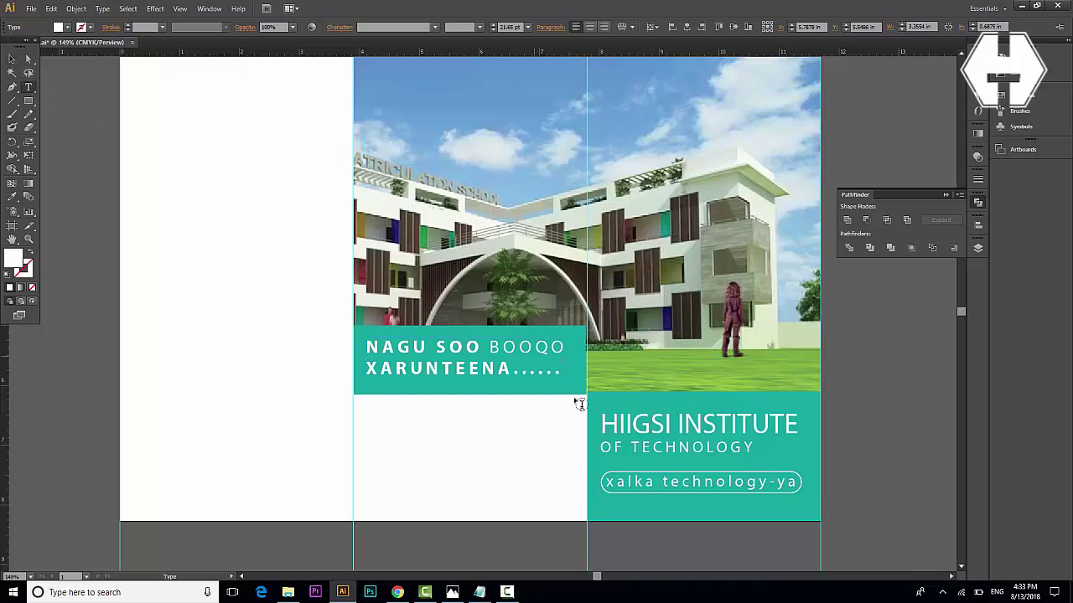
click(90, 133)
- Start a text line just below the middle teal block and enter "asdf" in the icon font
click(25, 87)
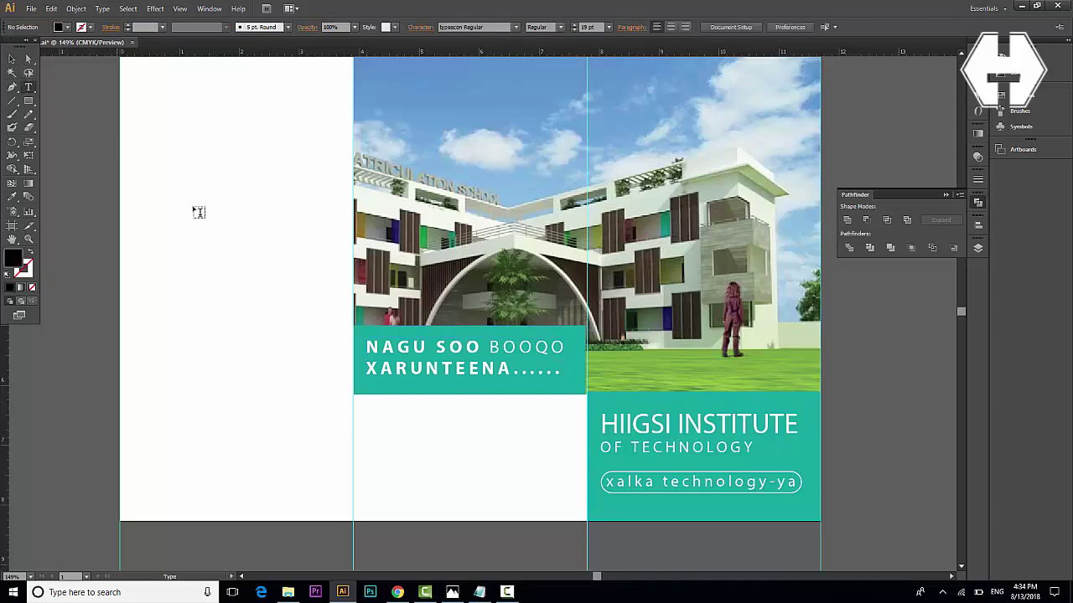
click(366, 409)
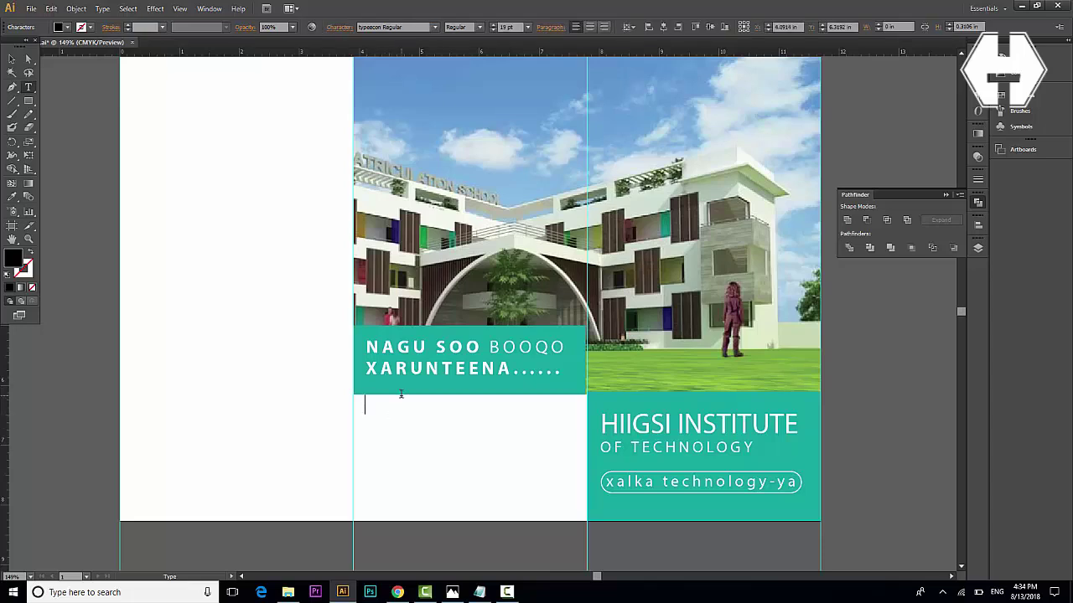
text(asdf)
click(396, 27)
- Apply the cover tagline's sampled text style to the characters after the location pin, and delete them so only the pin icon stays
click(12, 196)
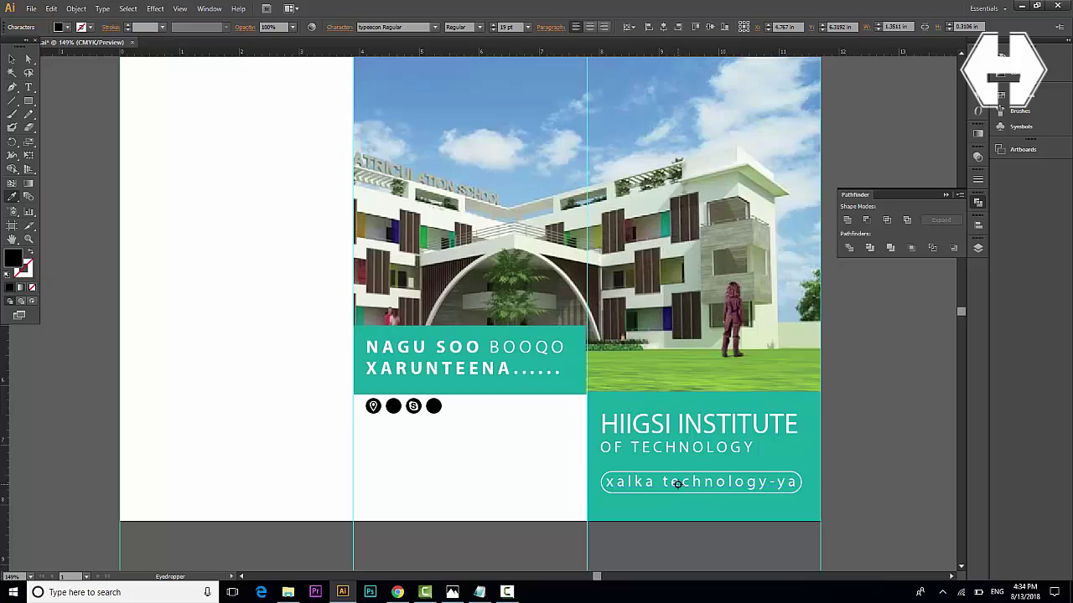
click(677, 484)
click(11, 61)
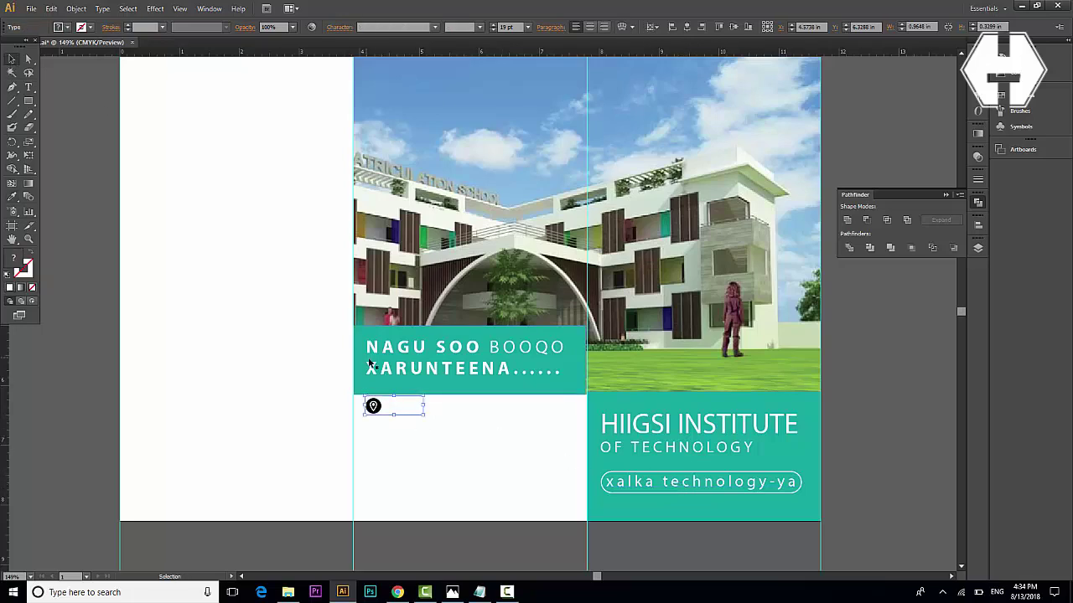
double_click(395, 407)
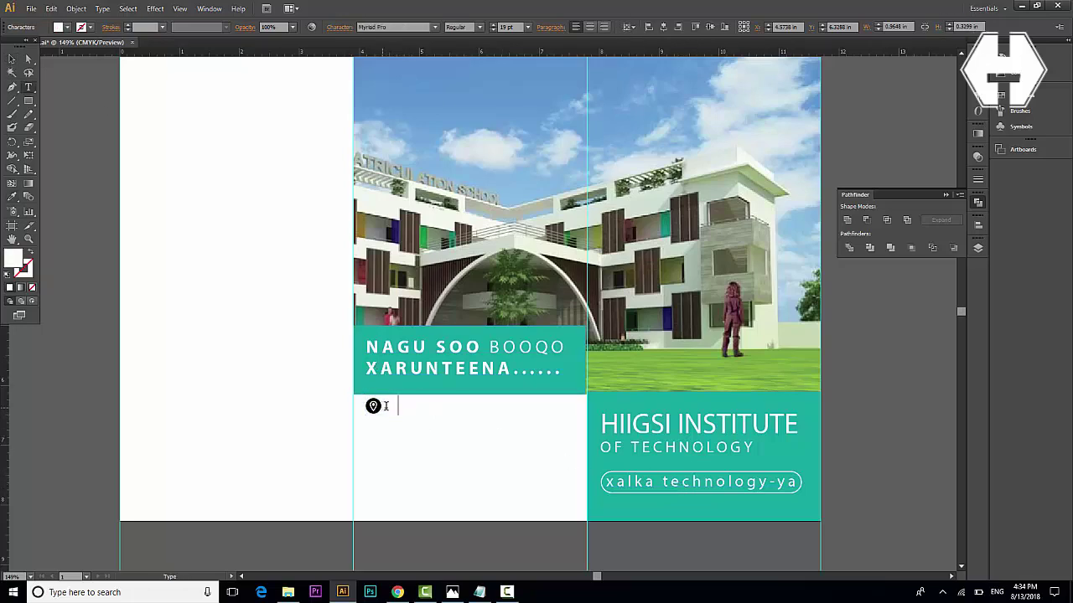
click(387, 406)
click(391, 406)
key(ctrl+z)
- Set the text fill to black and enter the school's street name after the location pin
click(67, 28)
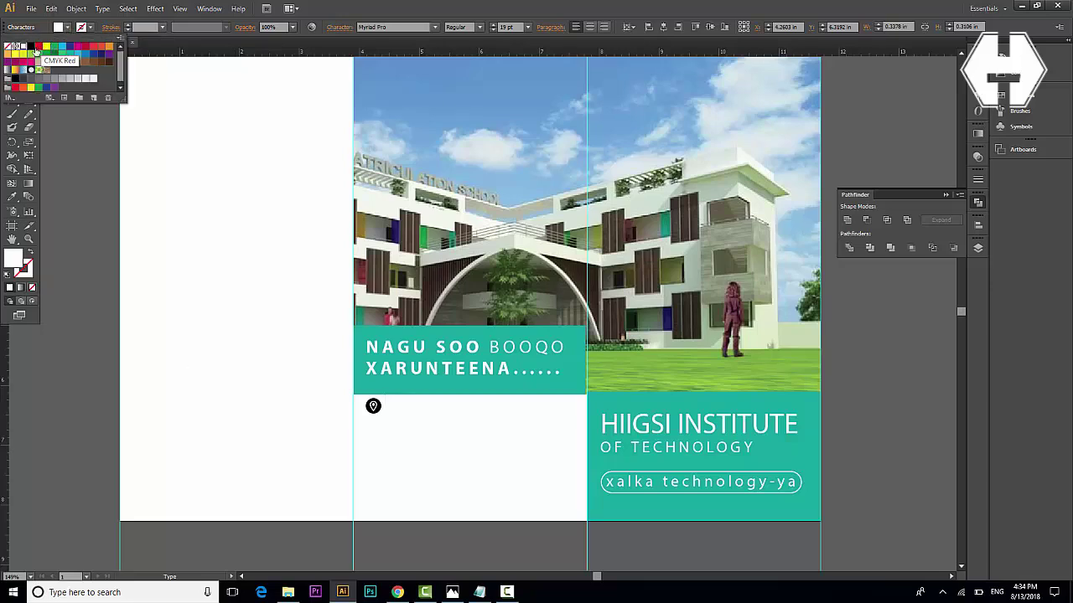
click(23, 46)
text(MA)
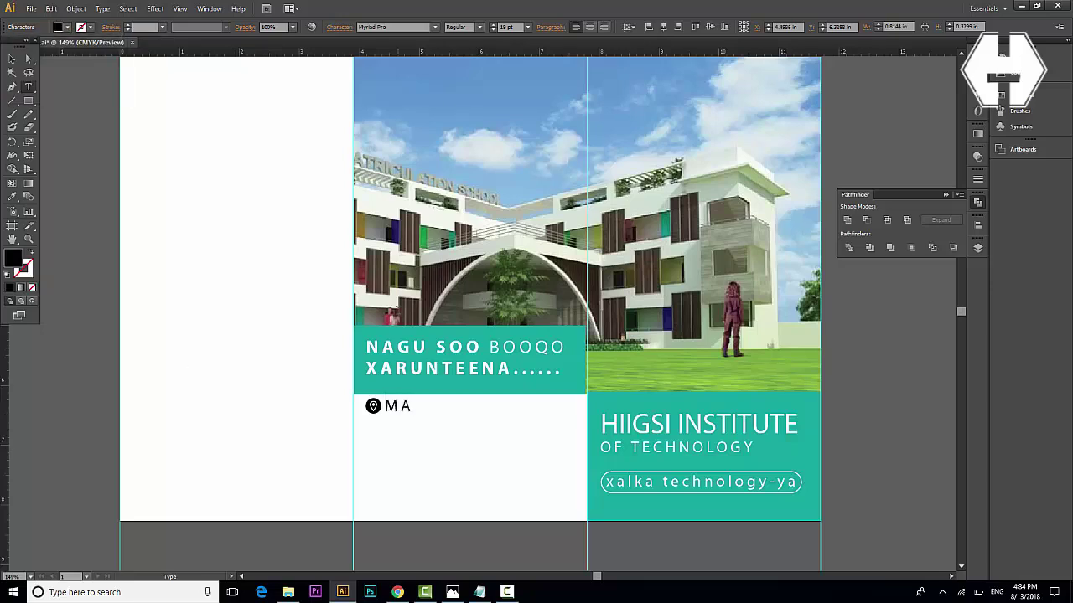
text(KA ALLMUKARAH)
- Reduce the whole address line, including the pin icon, to 15 pt
key(ctrl+s)
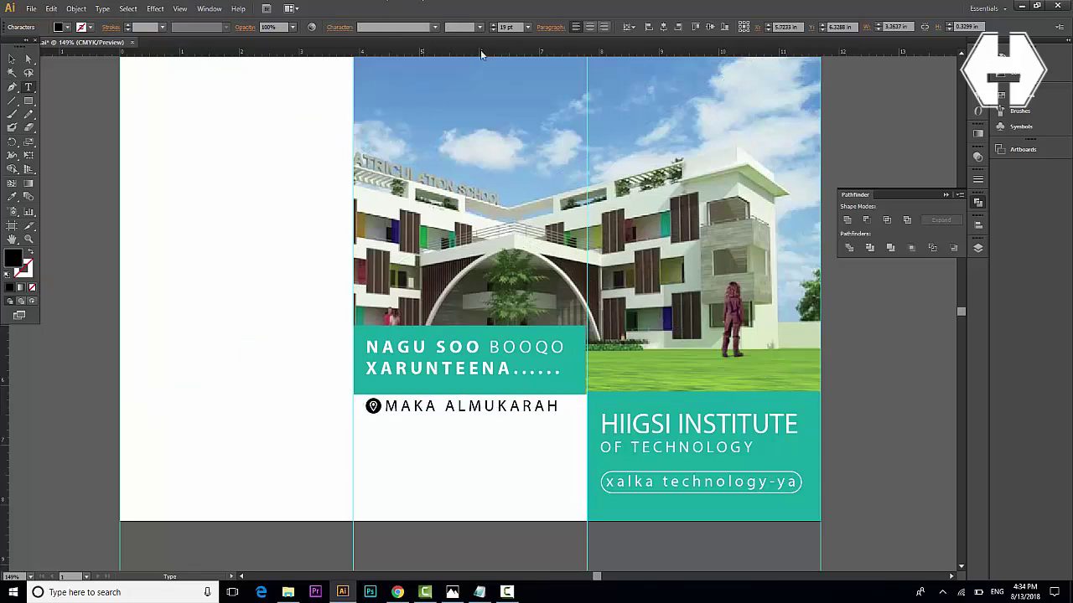
click(493, 30)
click(493, 30)
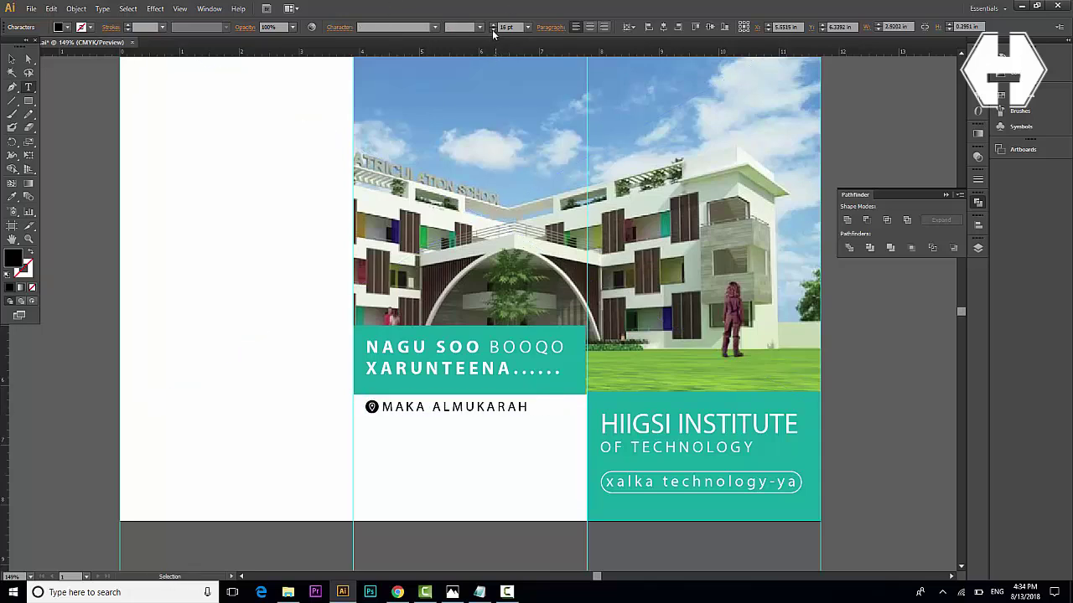
click(493, 30)
- Append a comma and the city and country to the address, placing them on an indented second line
click(518, 407)
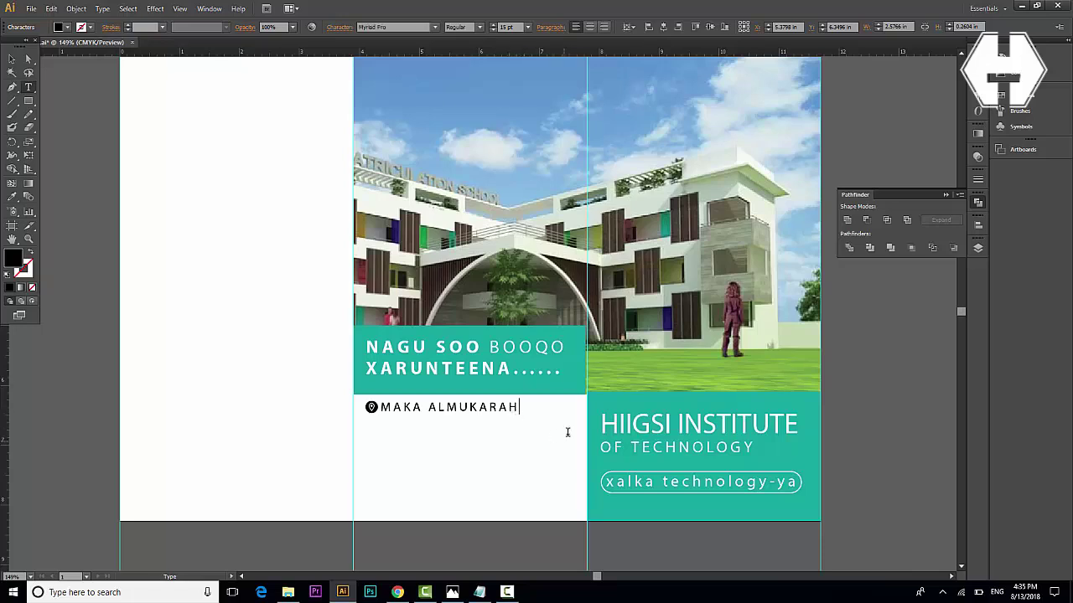
text(, MOGADISHU SOMAIA)
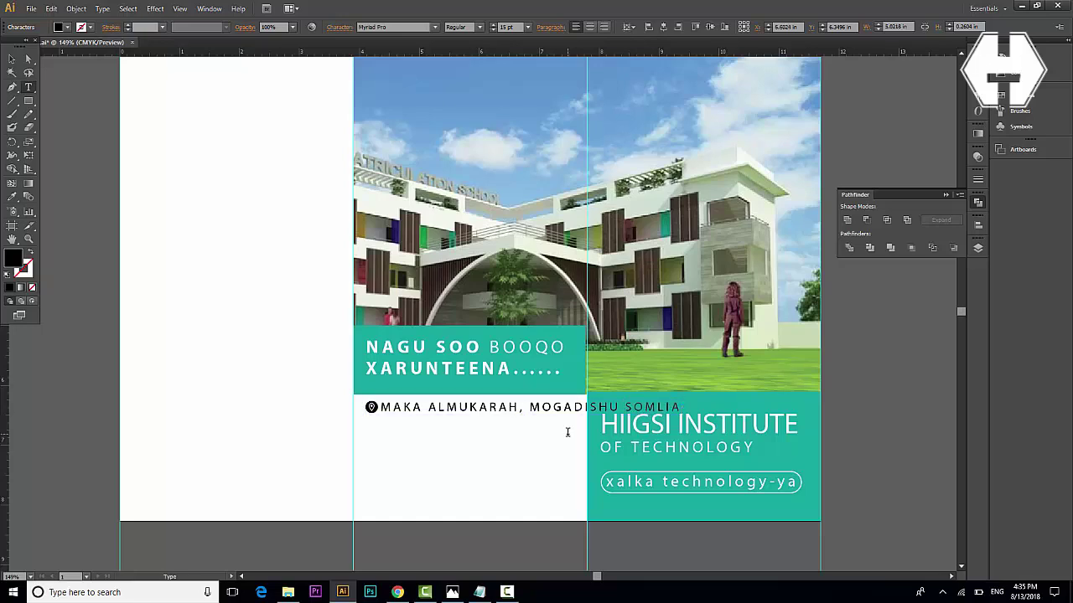
key(Return)
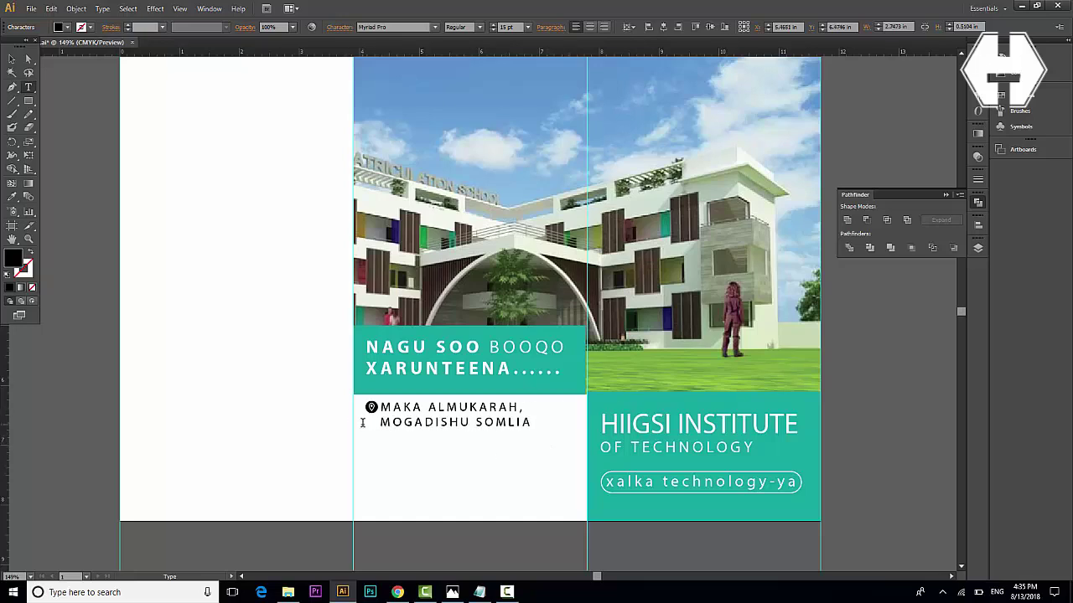
- Add space between the pin icon and the street name, indent the second line further, and set the street line to Bold
click(382, 409)
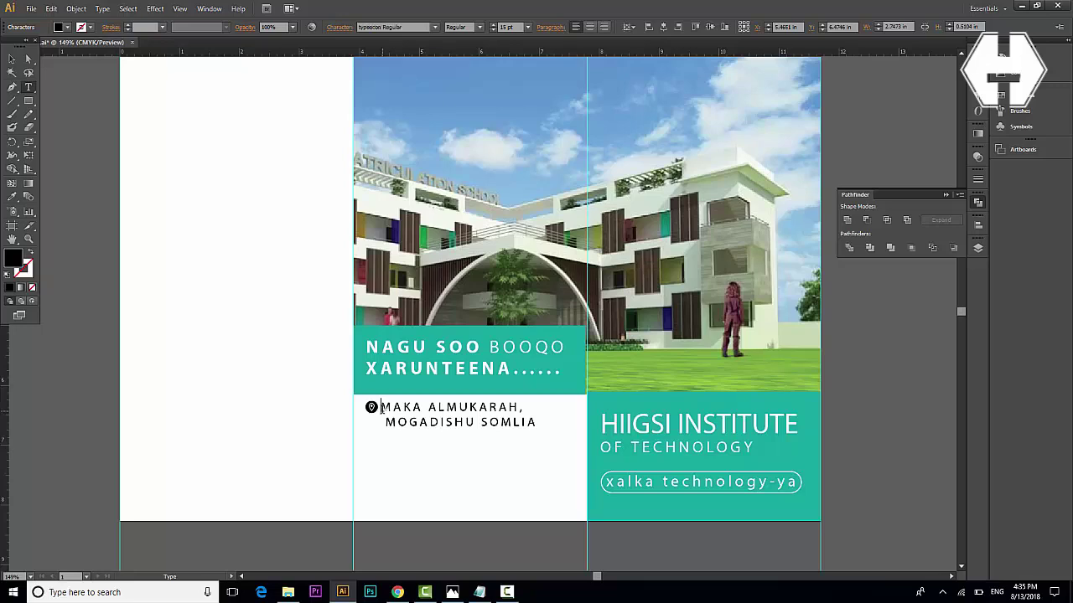
click(386, 424)
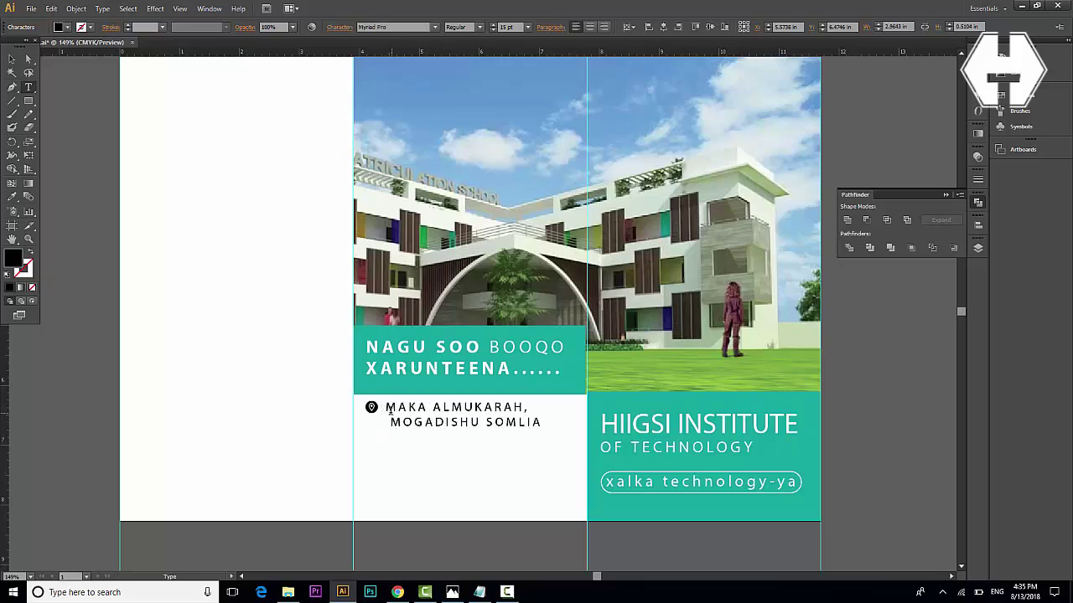
click(480, 27)
click(479, 131)
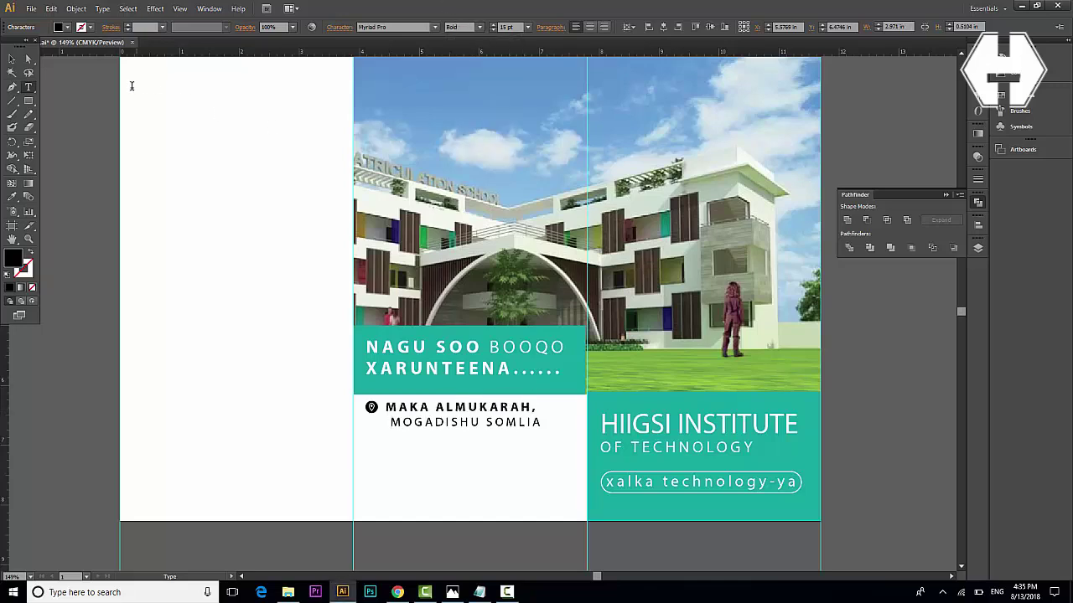
- Recolour the whole address text and pin icon with the teal sampled from the cover block
click(12, 59)
click(463, 441)
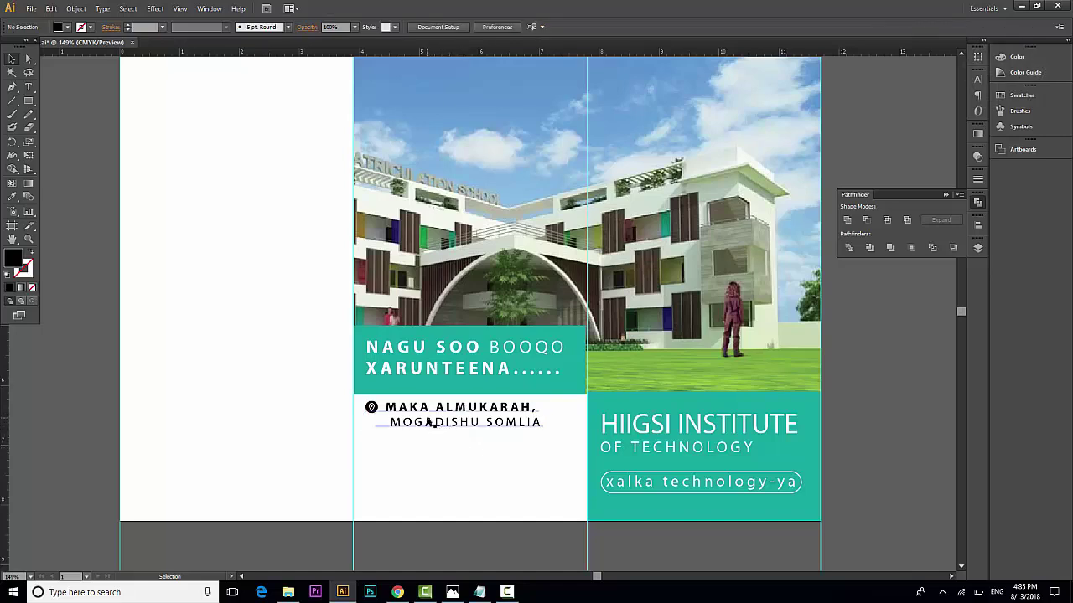
click(431, 417)
key(i)
click(616, 401)
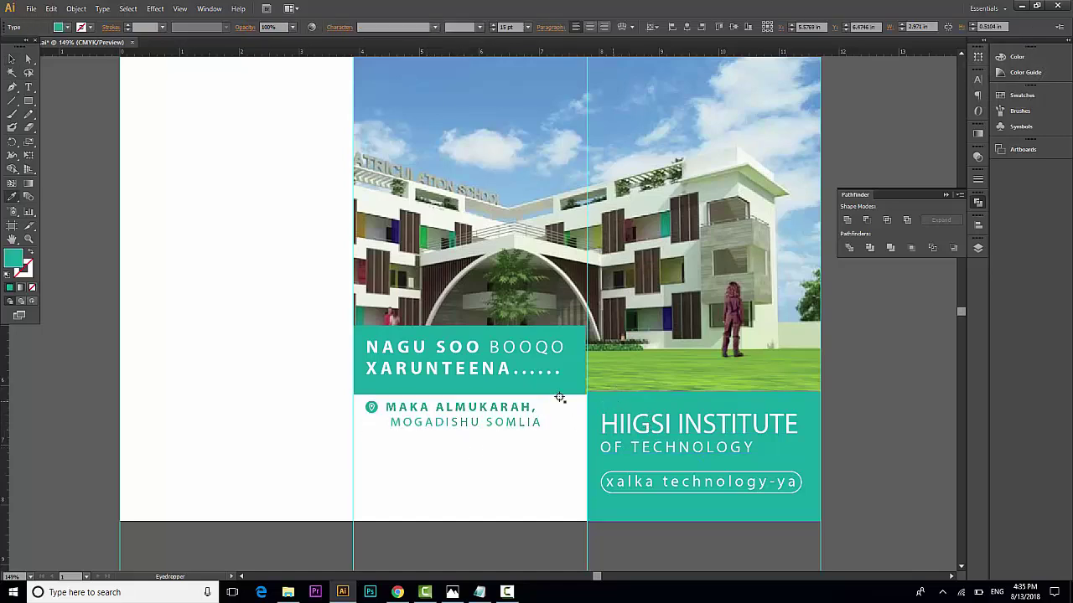
click(12, 59)
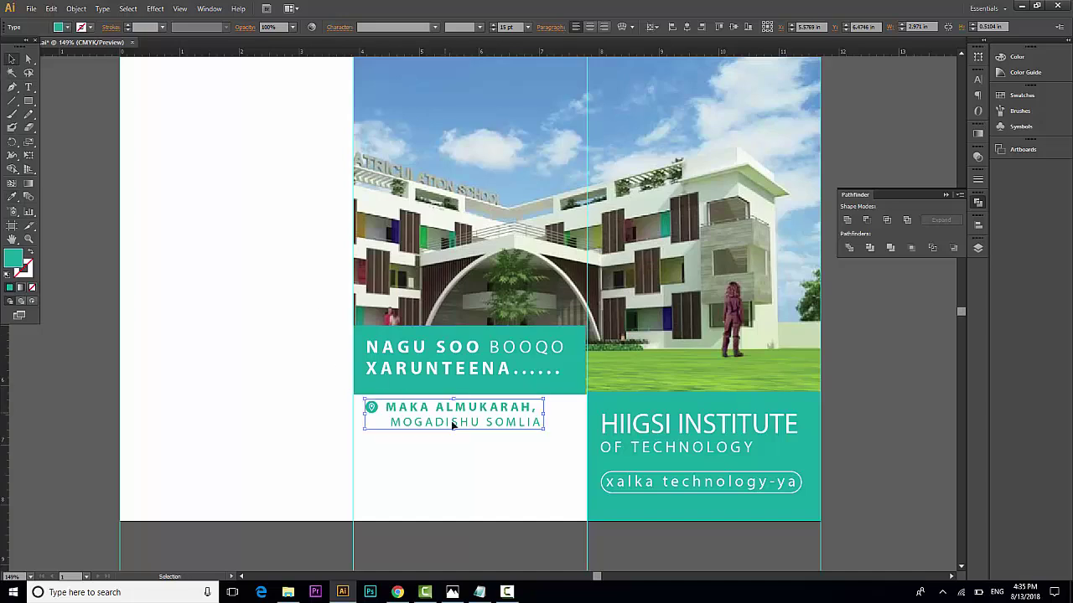
- Duplicate the address block directly below itself and replace the copy's pin icon with the Facebook icon
drag(437, 424, 436, 458)
double_click(379, 450)
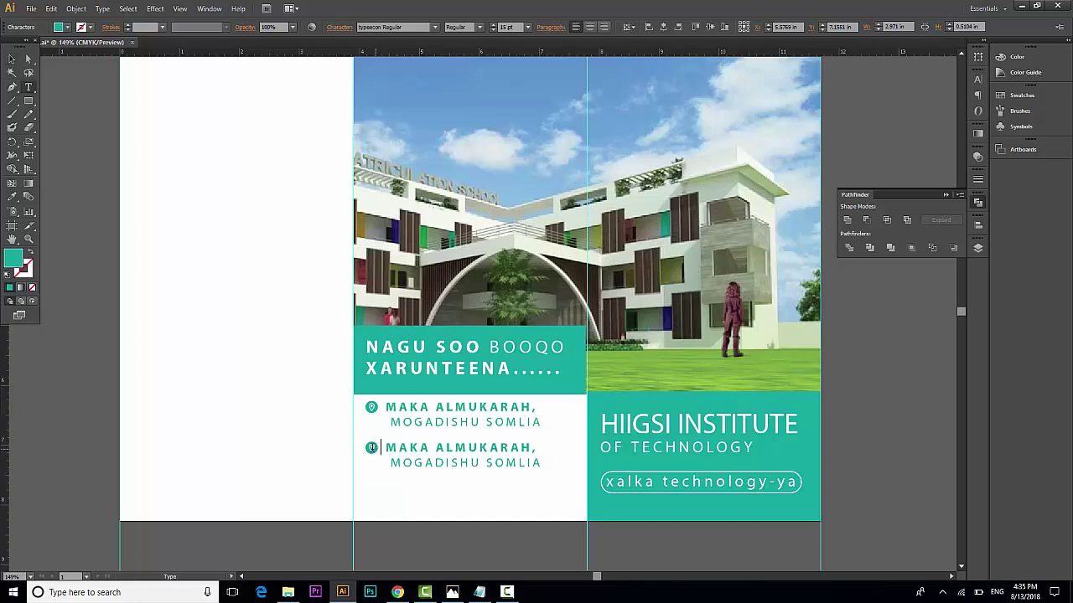
key(BackSpace)
text(e)
key(BackSpace)
text(f)
key(ctrl+Down)
key(ctrl)
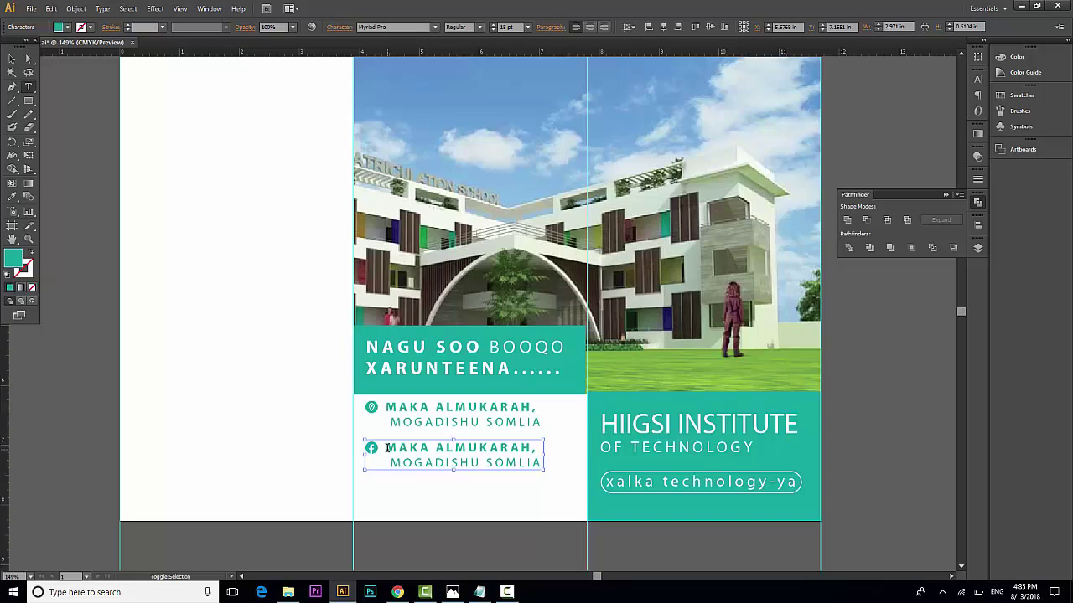
- Clear the street and city text from the copied block and begin its Facebook address with a capital F
key(BackSpace)
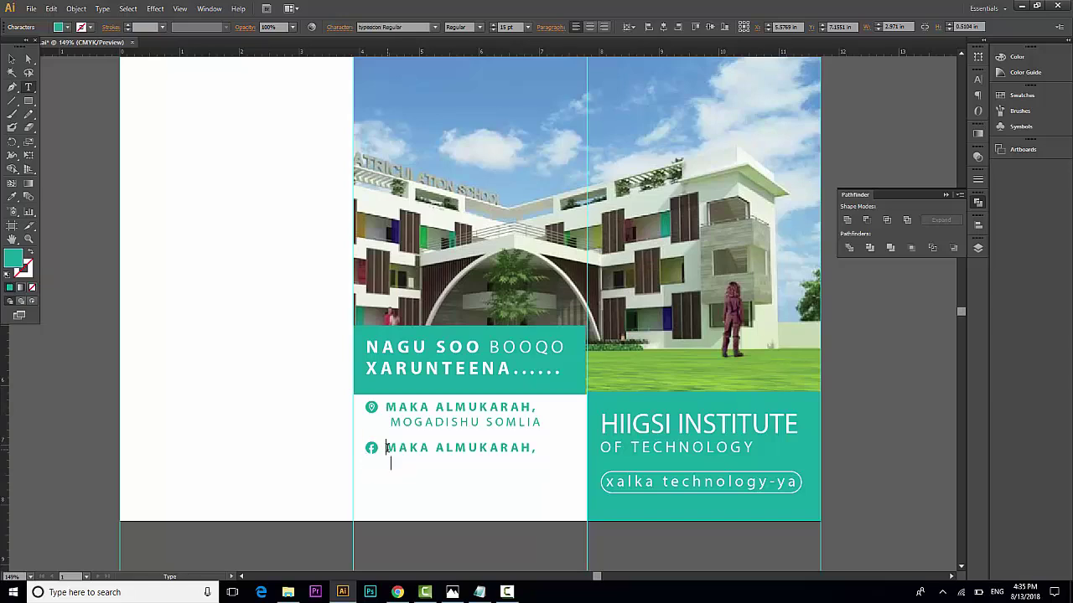
key(ctrl)
text(H)
key(BackSpace)
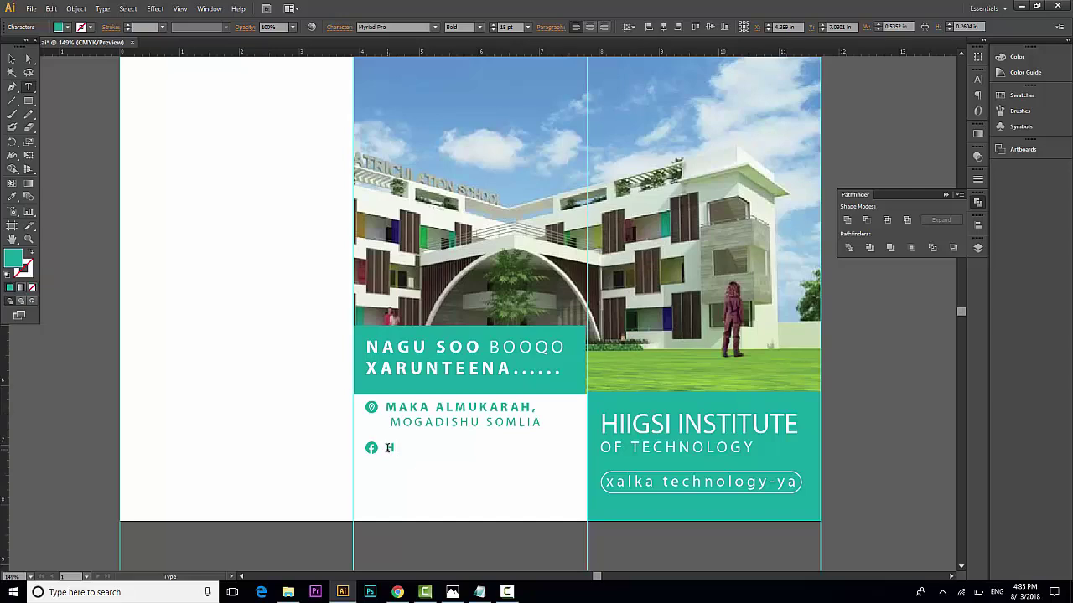
- Complete the line beside the Facebook icon as Facebook.com/hiigsitech in mixed case
text(ACE)
key(BackSpace)
key(BackSpace)
text(acebook.com/hiigsitech)
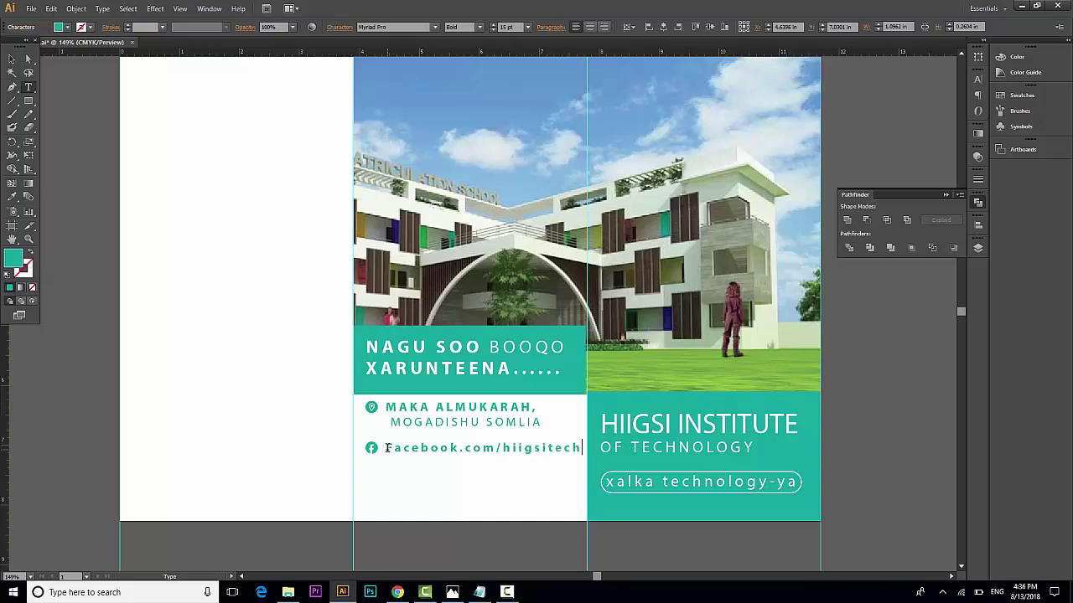
- Try duplicating the Facebook line below itself, and undo both the copy and the mixed-case address back to its first letter
click(12, 59)
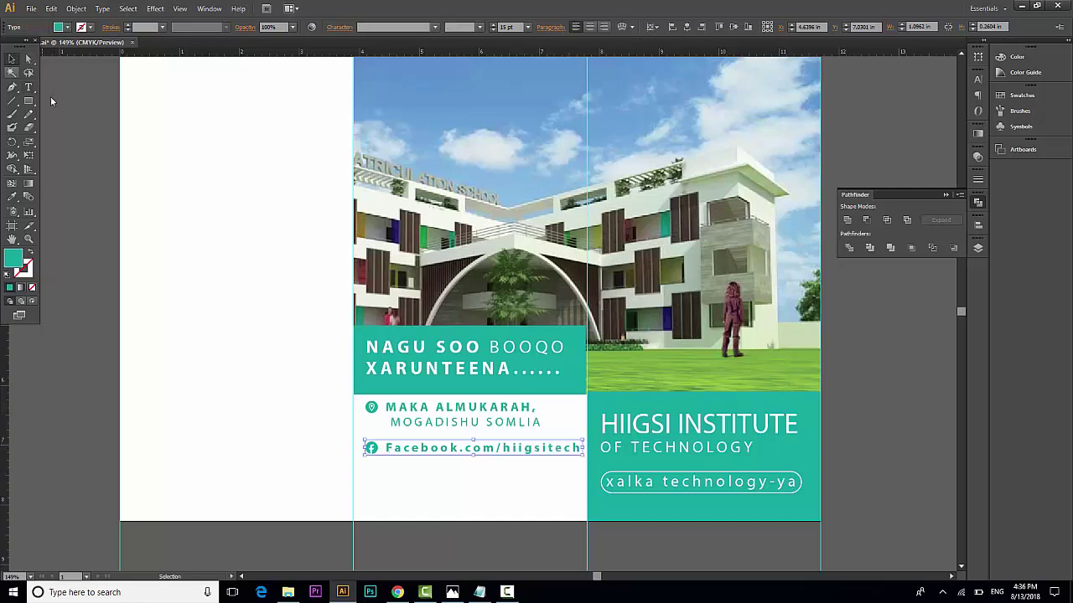
click(434, 503)
click(442, 450)
drag(442, 452, 443, 469)
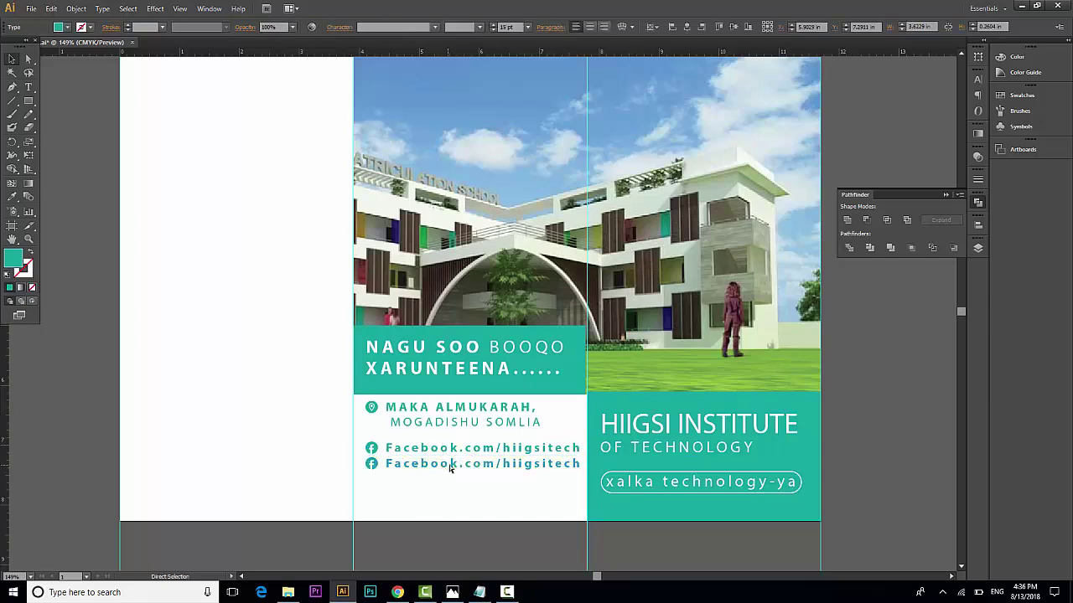
key(ctrl+z)
key(ctrl+z)
key(ctrl+z)
key(ctrl+z)
key(ctrl+z)
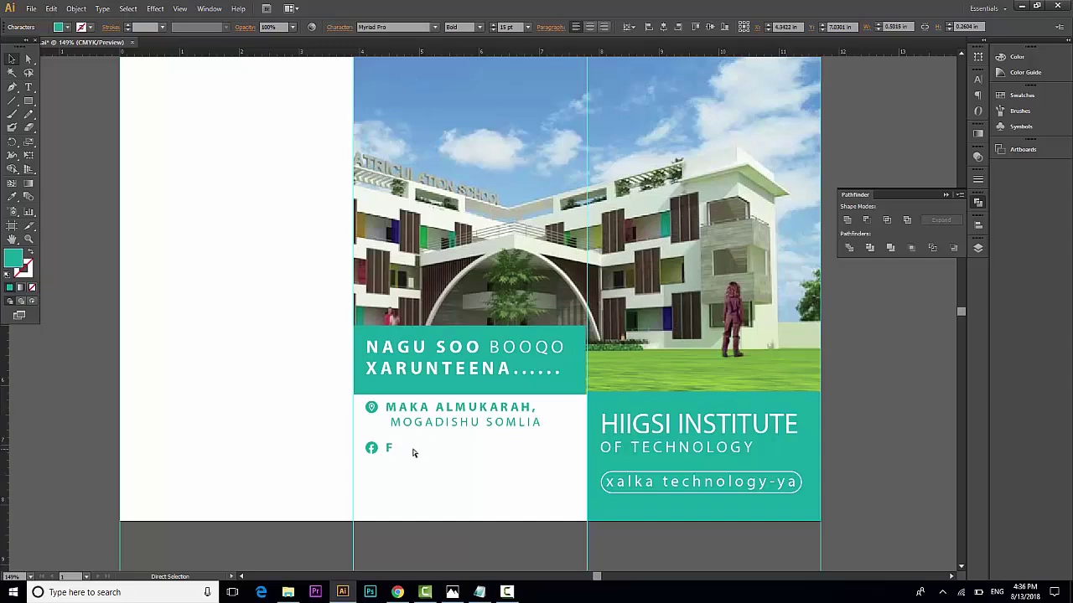
- Write the Facebook address in capitals as FACEBOOK.COM/HIT
text(t)
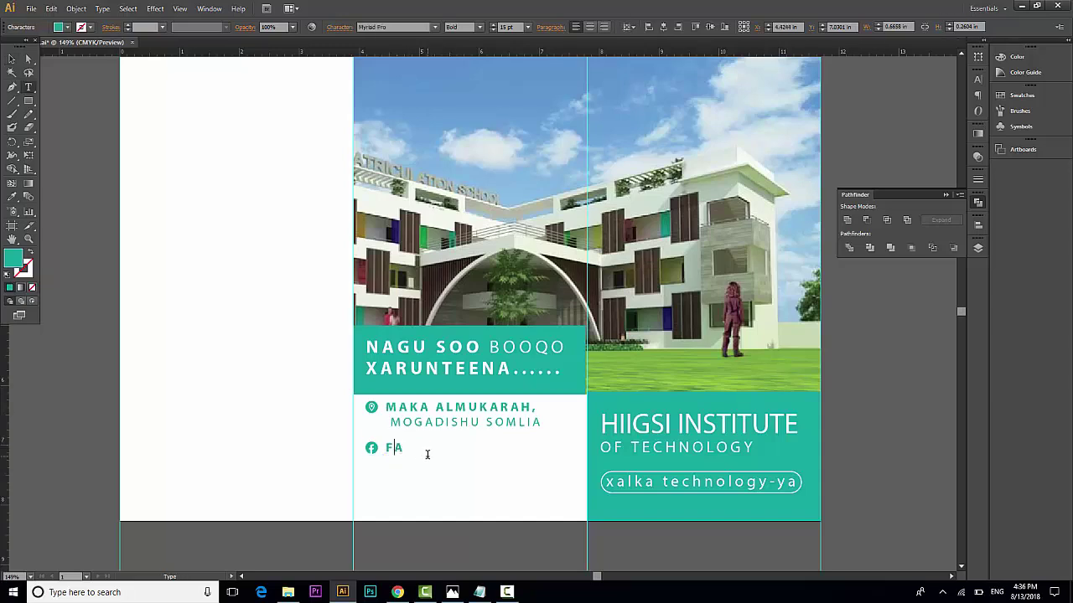
text(c)
key(BackSpace)
key(BackSpace)
key(BackSpace)
key(BackSpace)
key(BackSpace)
text(CEBOOK)
text(BOOK)
text(.COM/HII)
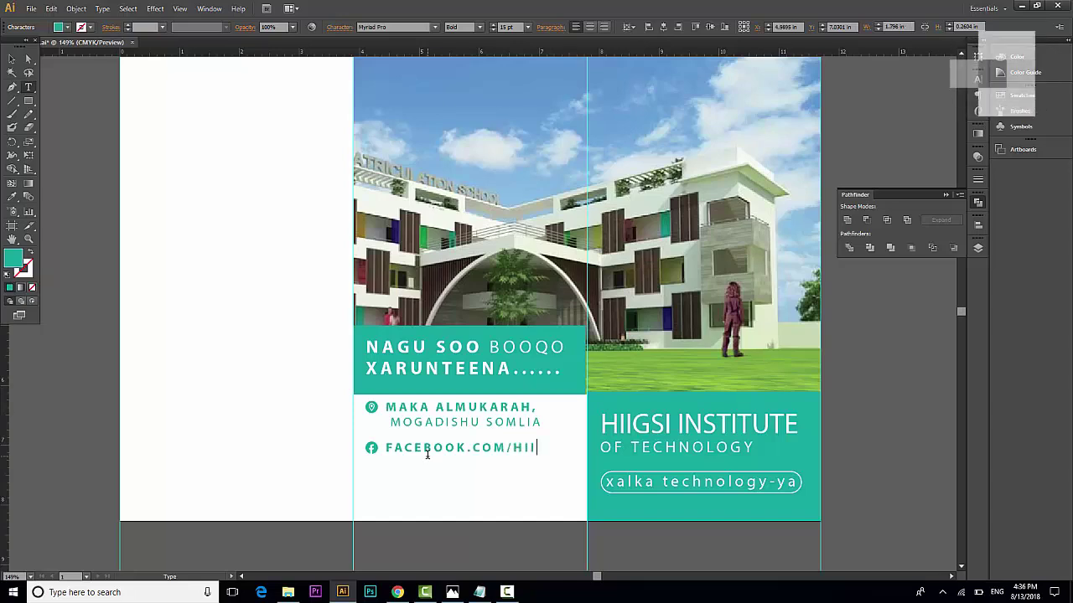
key(BackSpace)
key(BackSpace)
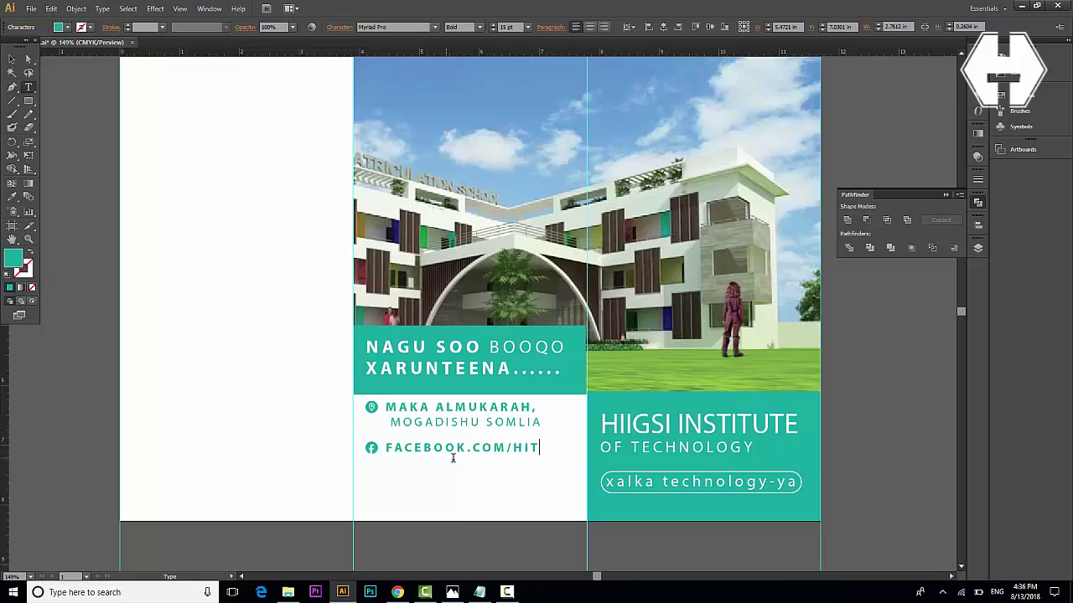
text(IT)
click(11, 58)
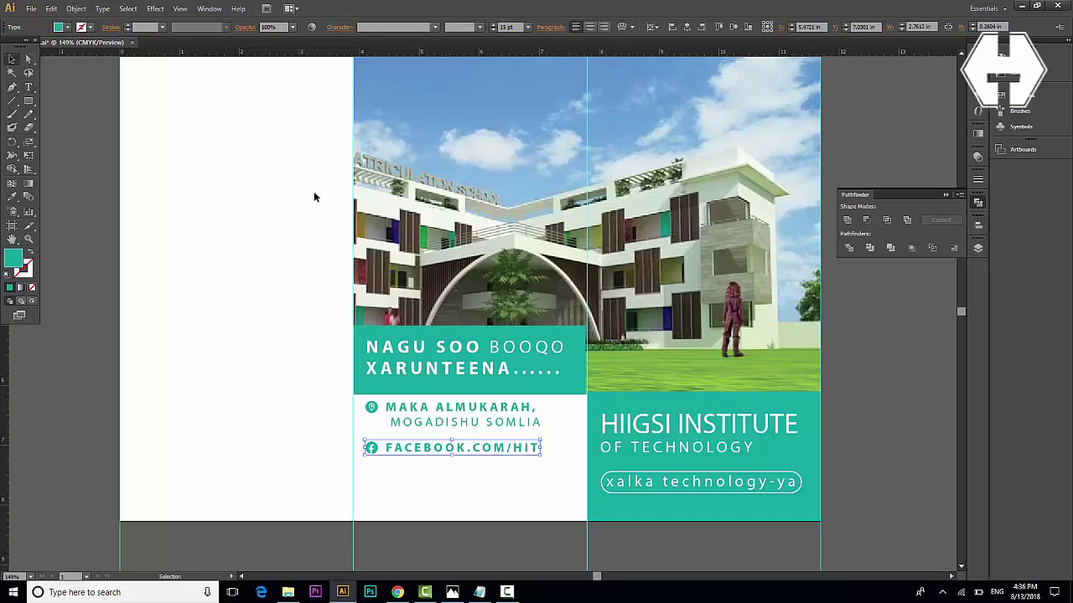
- Duplicate the Facebook line directly below and replace the copy's icon with the Instagram icon
drag(400, 452, 394, 469)
key(t)
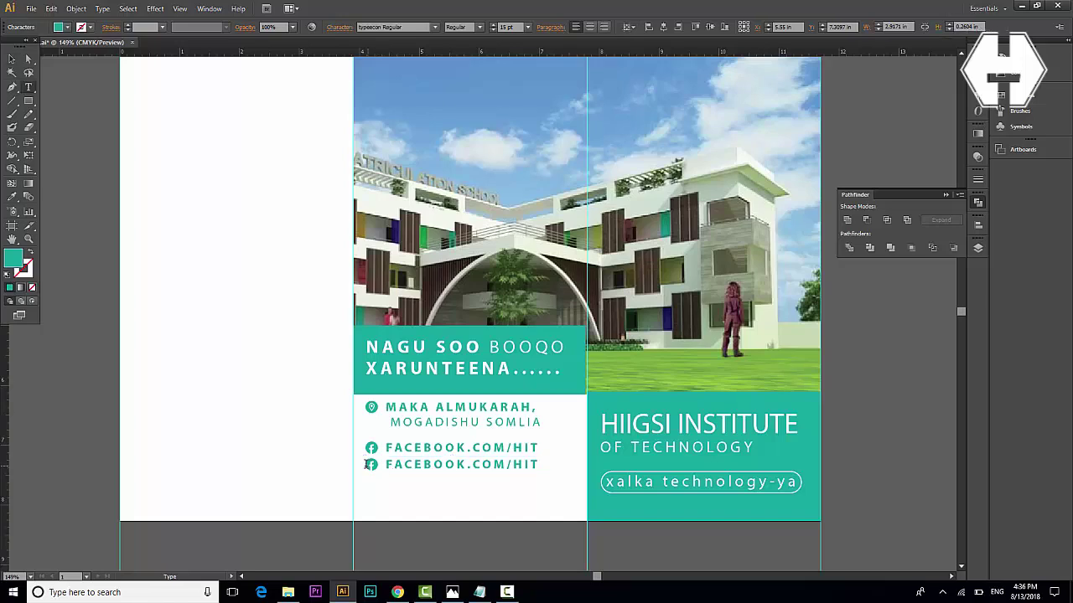
click(377, 471)
- Replace the site name in the copied line so it reads INSTIGRAM.COM/HIT
click(403, 465)
key(Delete)
key(Delete)
key(Delete)
key(Delete)
key(Delete)
key(Delete)
key(Delete)
key(Delete)
text(INSTIG)
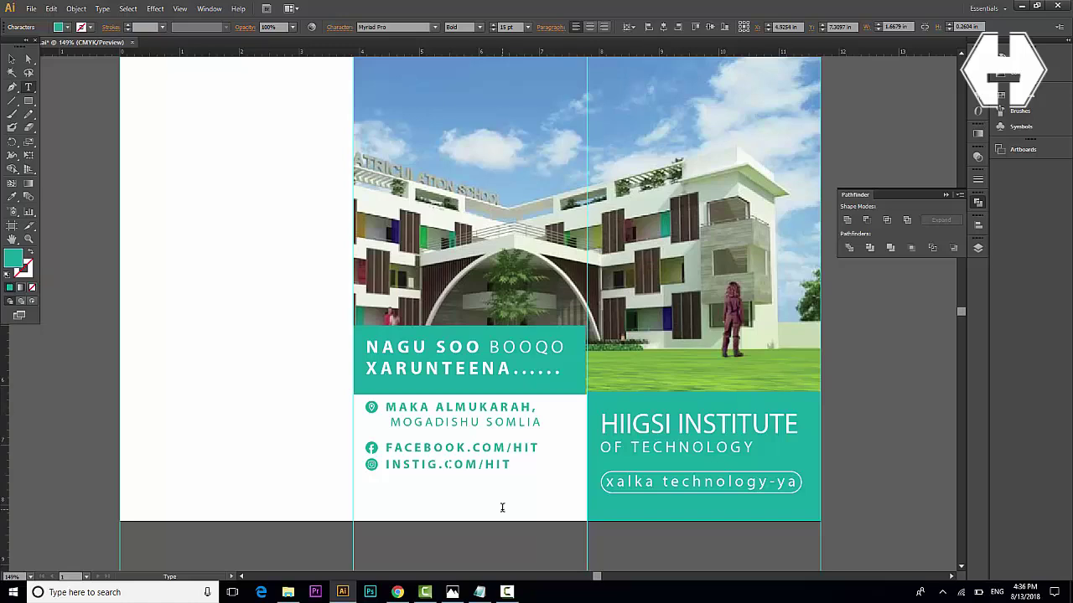
text(RAM)
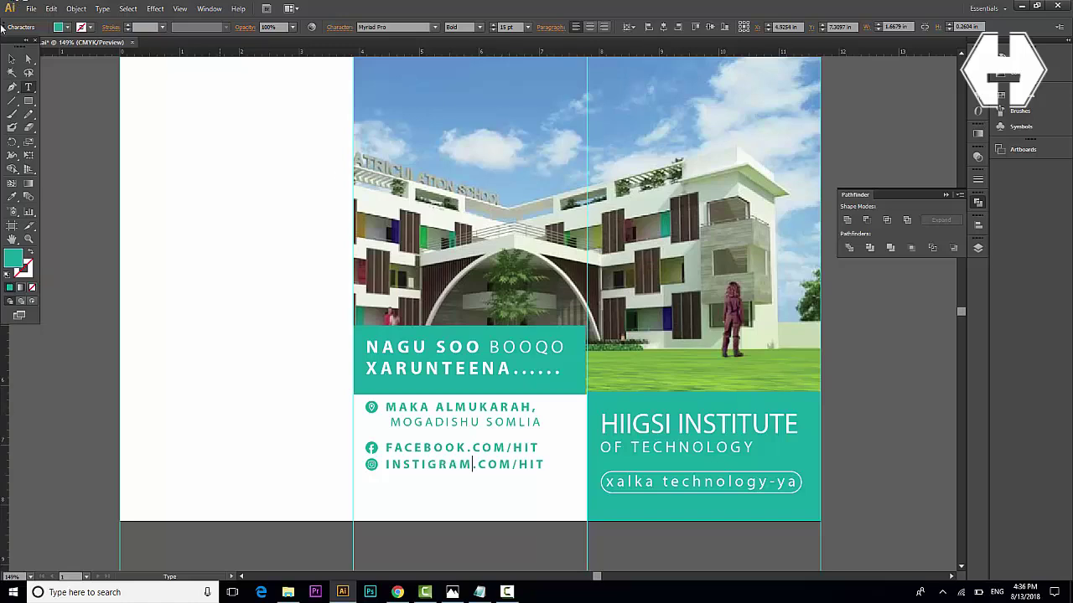
click(10, 57)
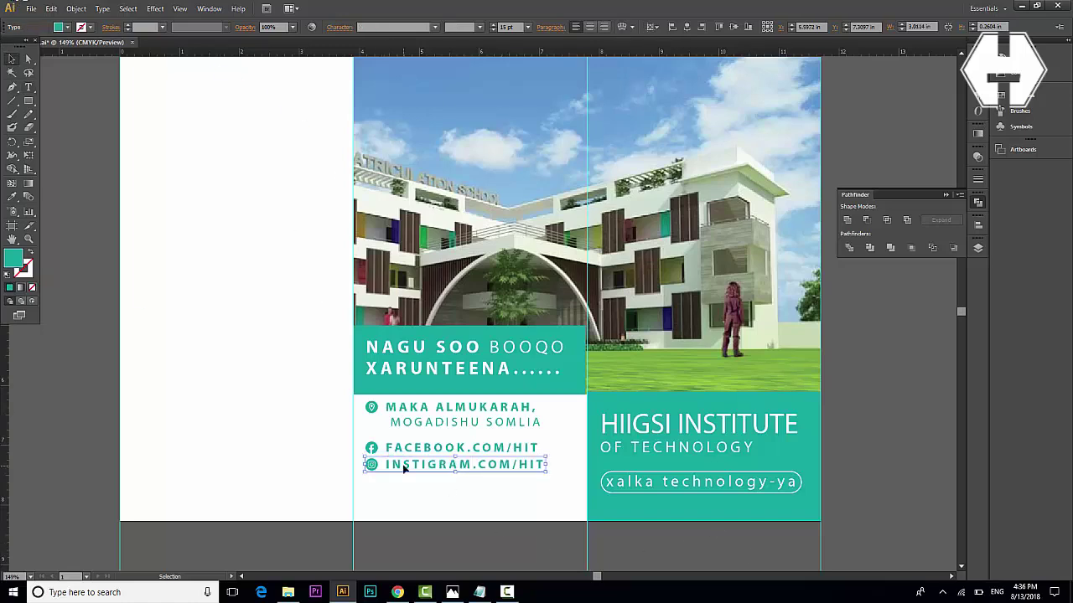
- Duplicate the Instagram line below with even line spacing and change the copy's text to LINKIN.COM/HIT
key(super)
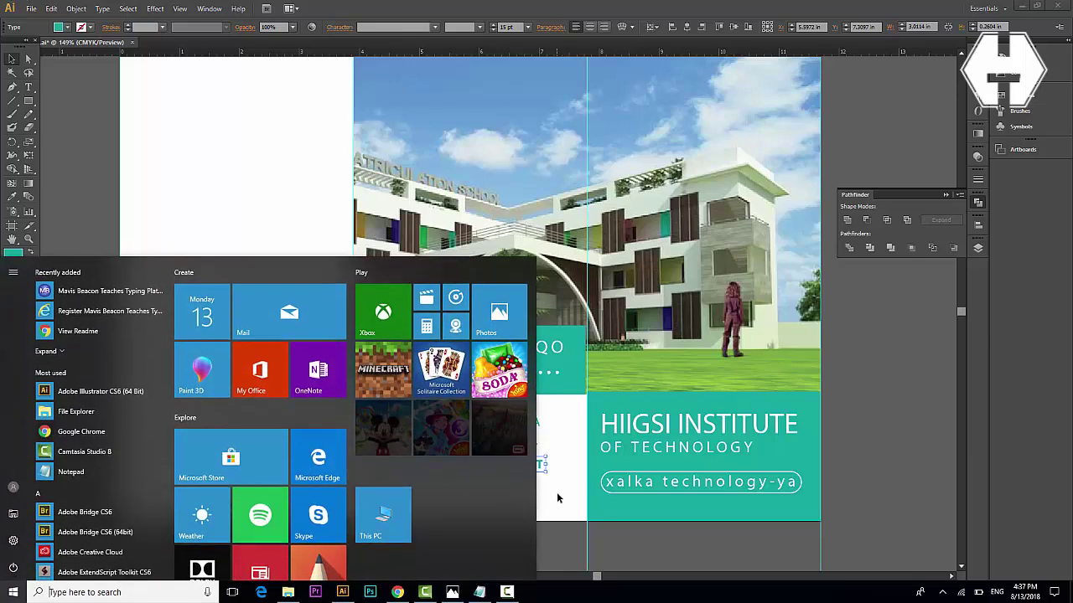
key(super)
drag(474, 470, 455, 494)
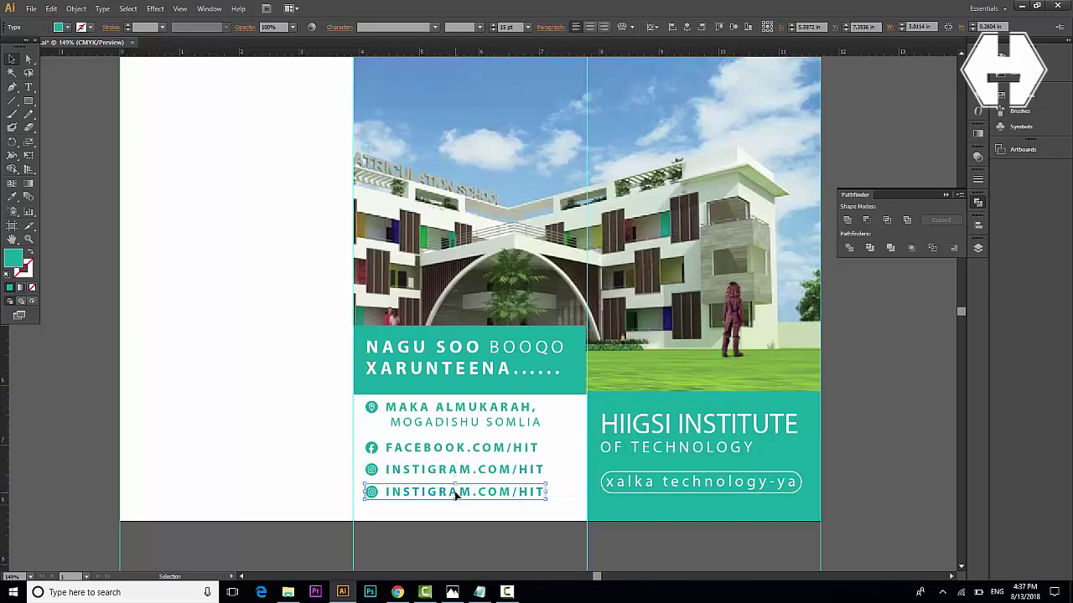
key(t)
click(452, 493)
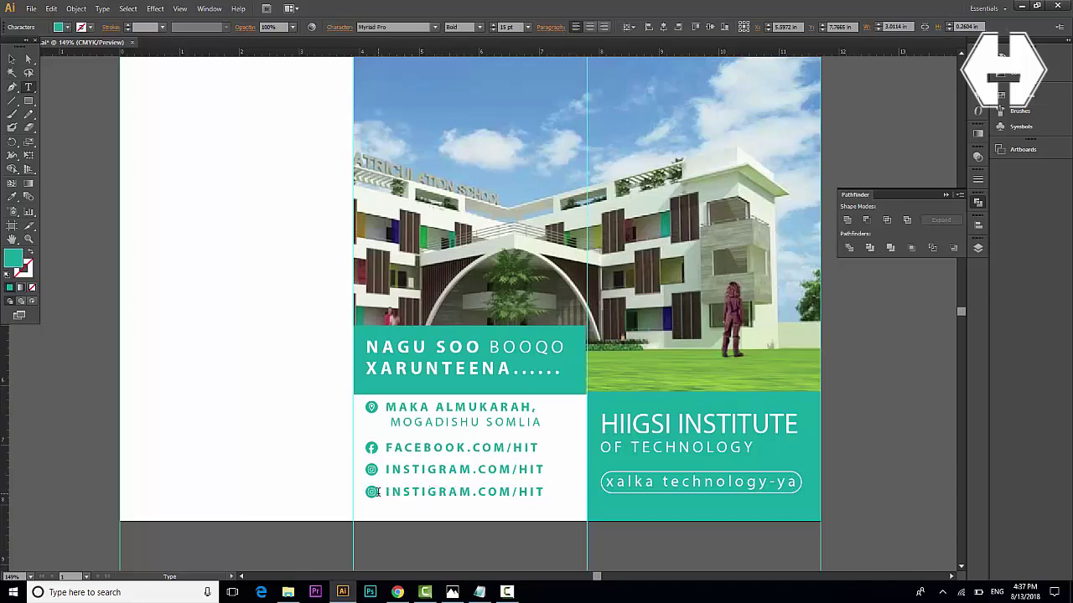
text(LINK)
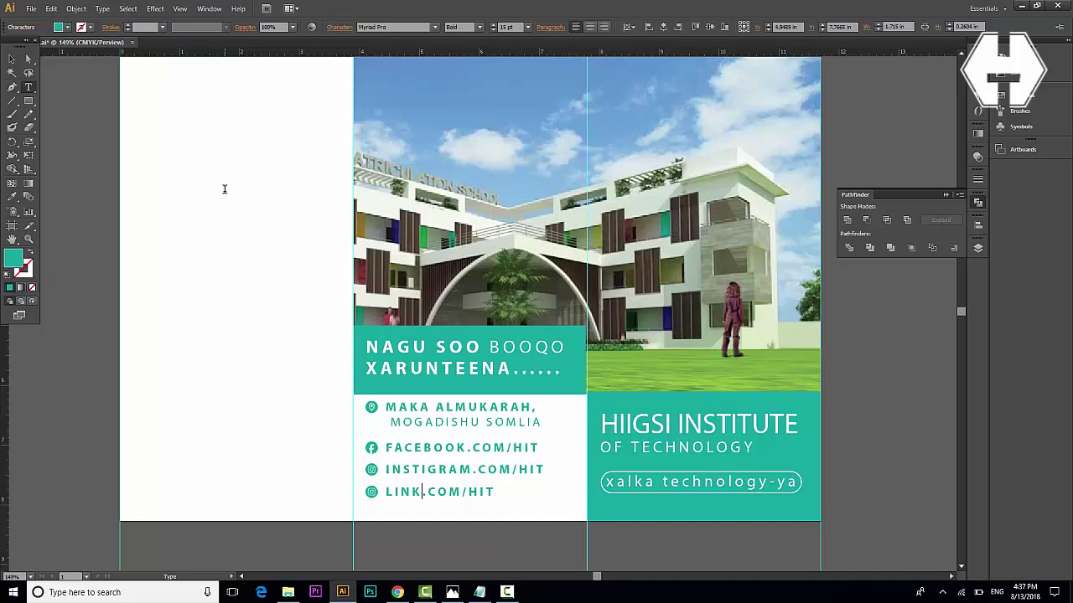
text(IN)
click(11, 60)
click(218, 477)
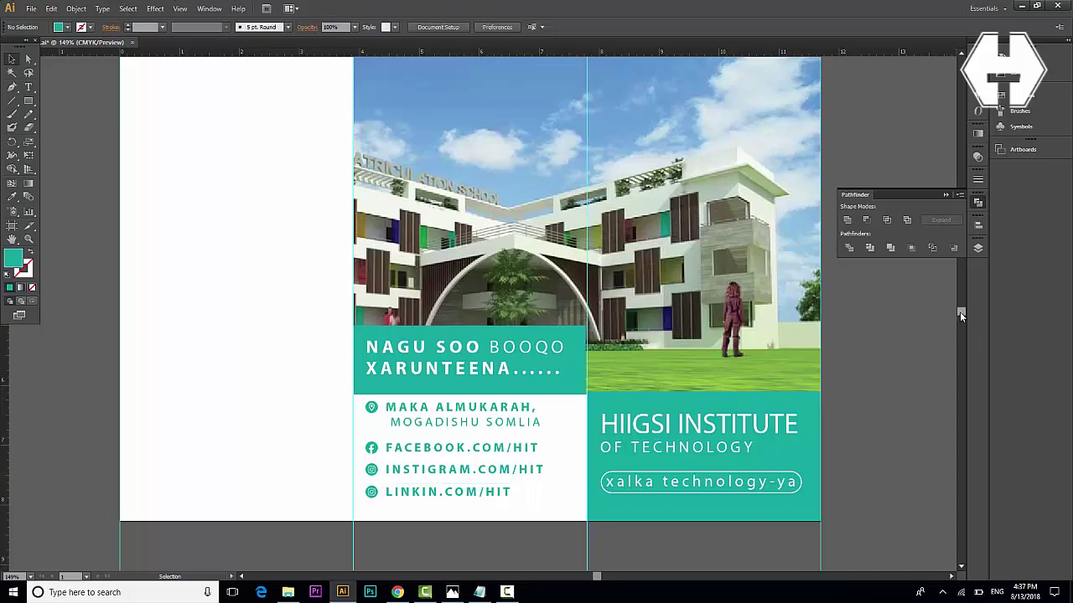
- Draw a rectangle about 3.9 by 0.64 in across the middle panel's top edge and fill it white
drag(959, 312, 960, 305)
click(28, 102)
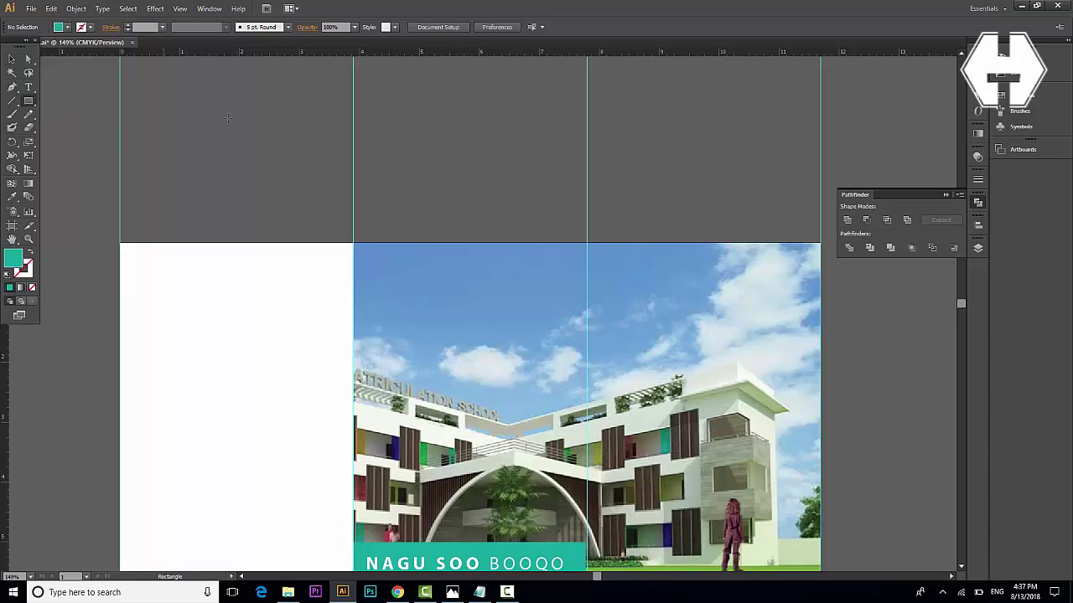
drag(352, 242, 587, 281)
key(i)
click(201, 328)
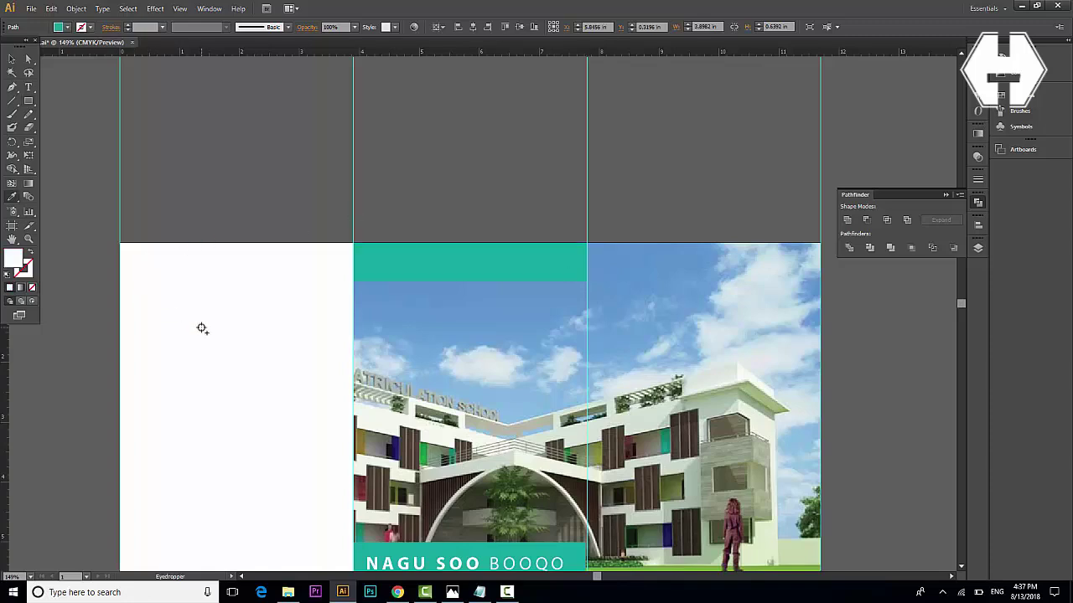
- Duplicate the white strip across the top of the cover panel and recolour the copy with the heading block's teal
key(v)
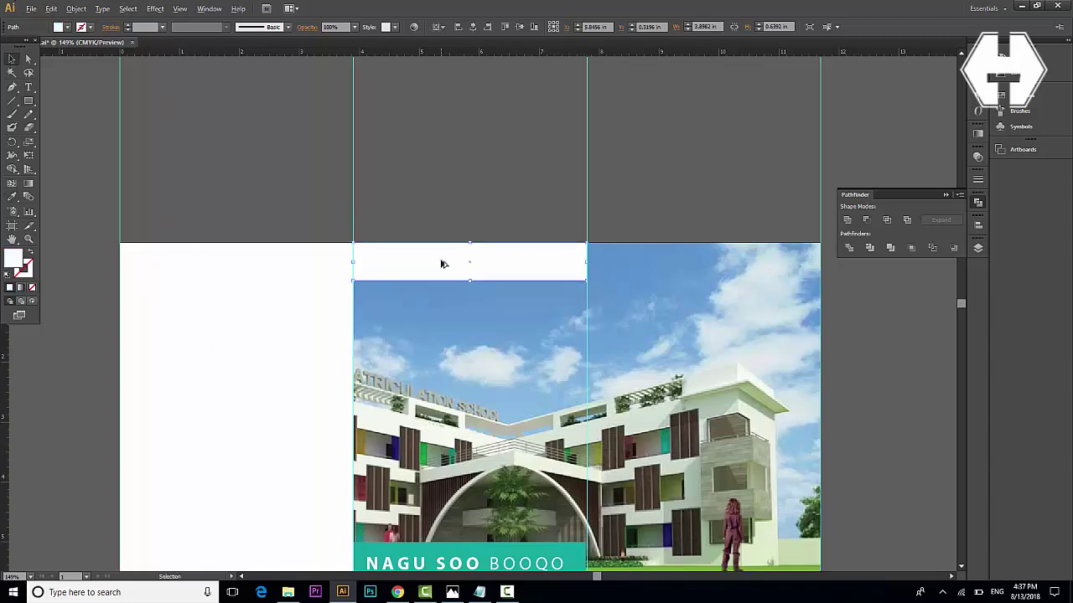
drag(442, 262, 675, 259)
key(i)
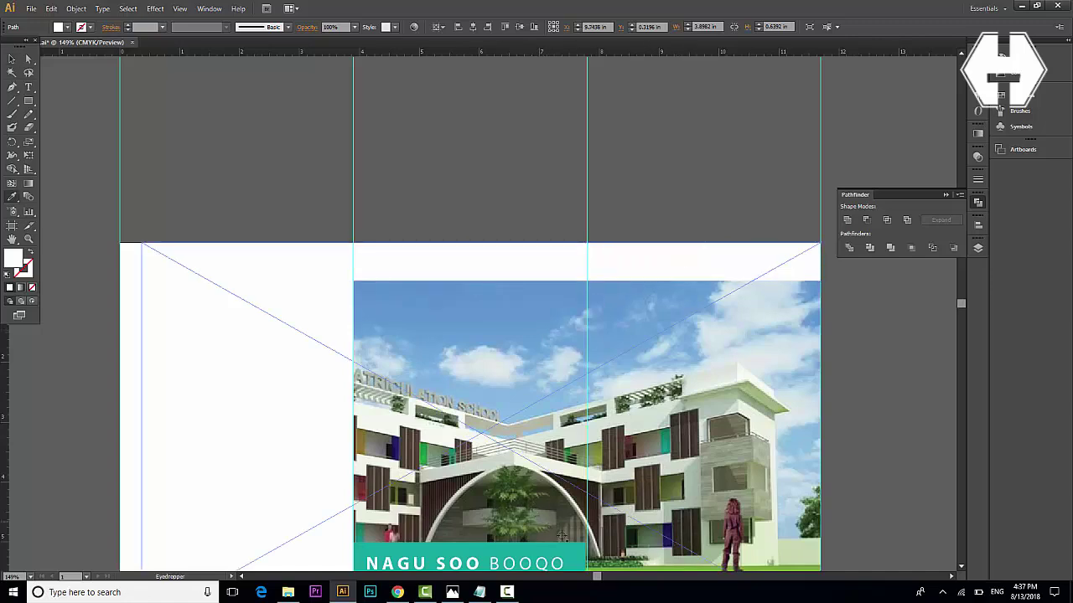
click(577, 558)
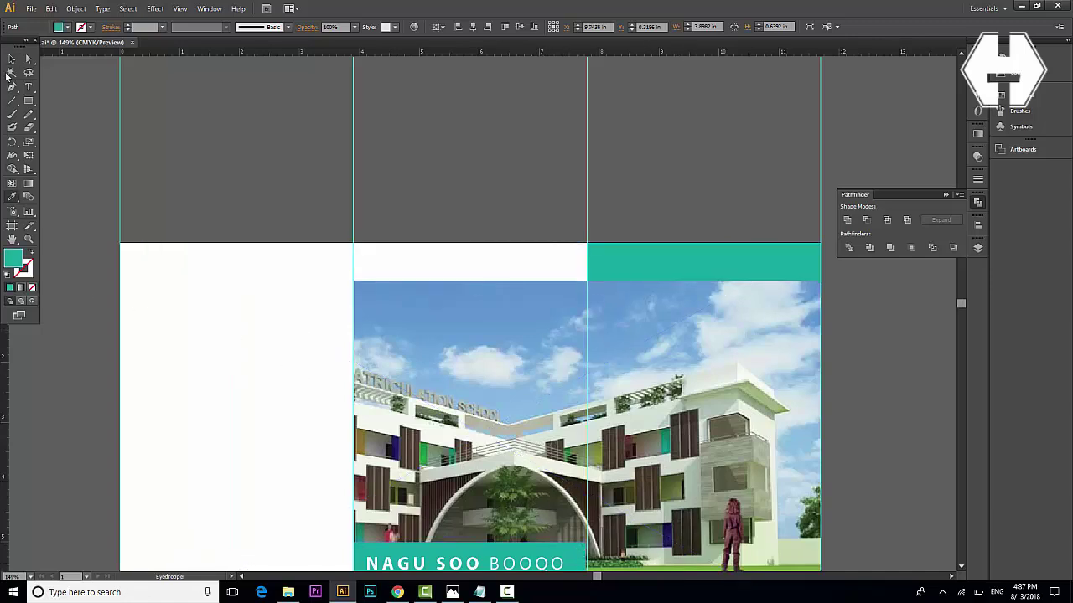
click(12, 58)
- Open the logo file profile hiigsi tech.png from the HIIGSI TECH folder on the desktop
click(31, 8)
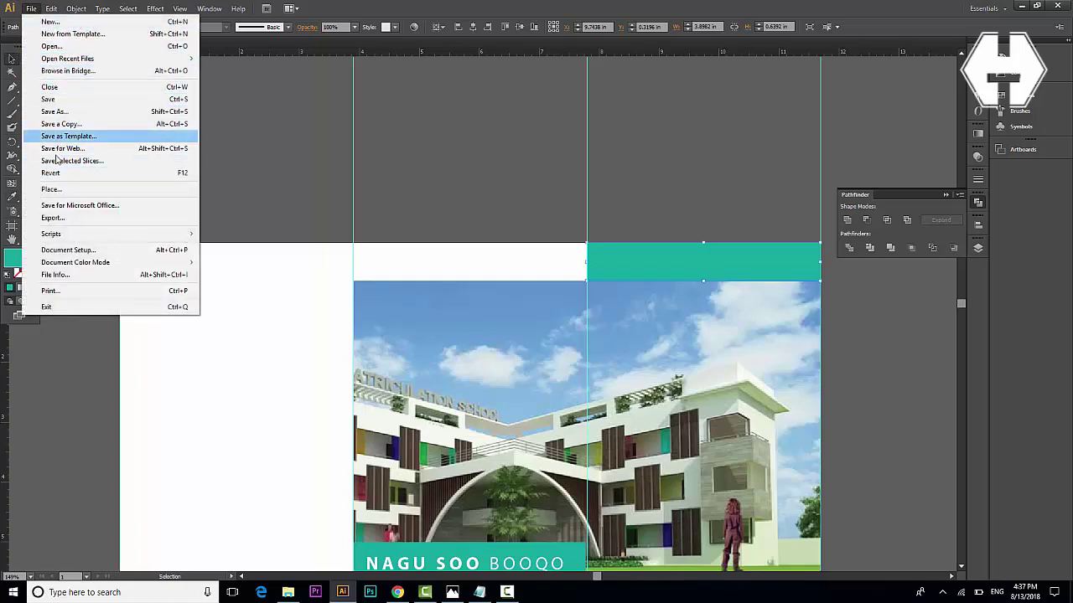
click(51, 47)
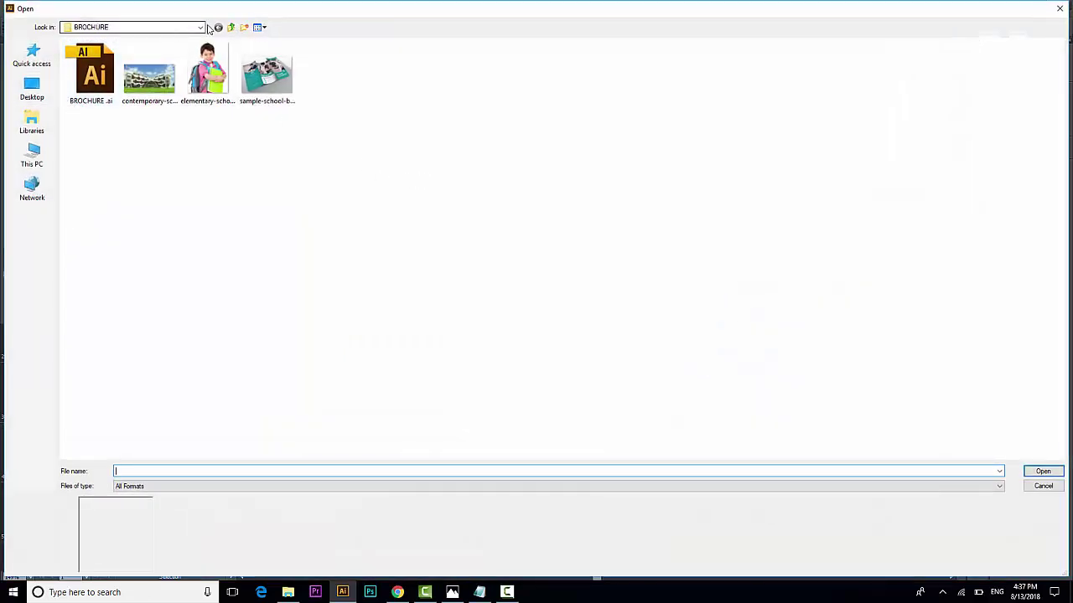
click(201, 27)
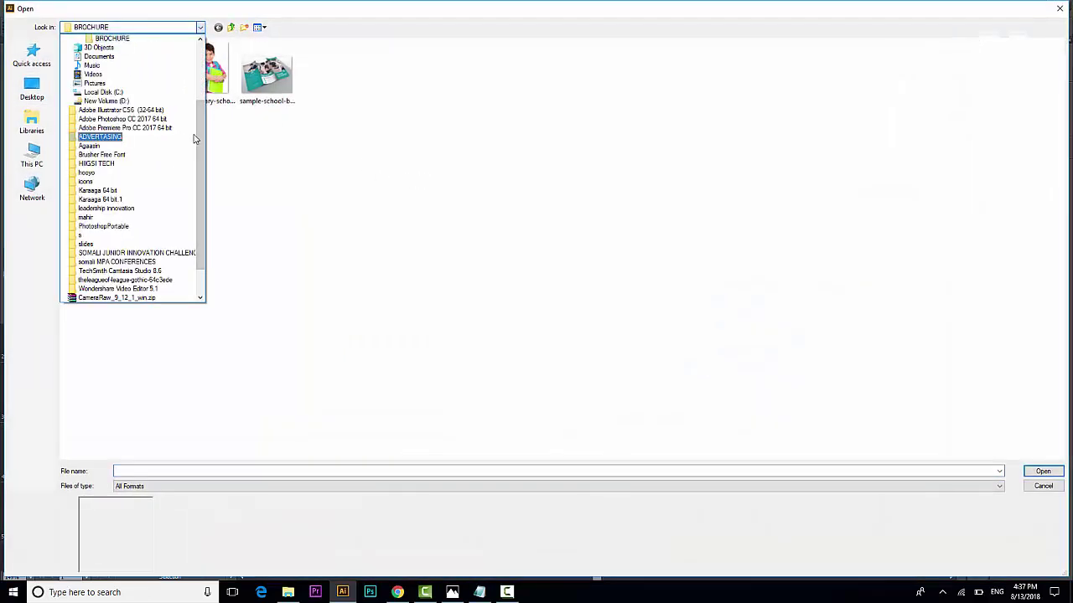
click(194, 137)
click(53, 97)
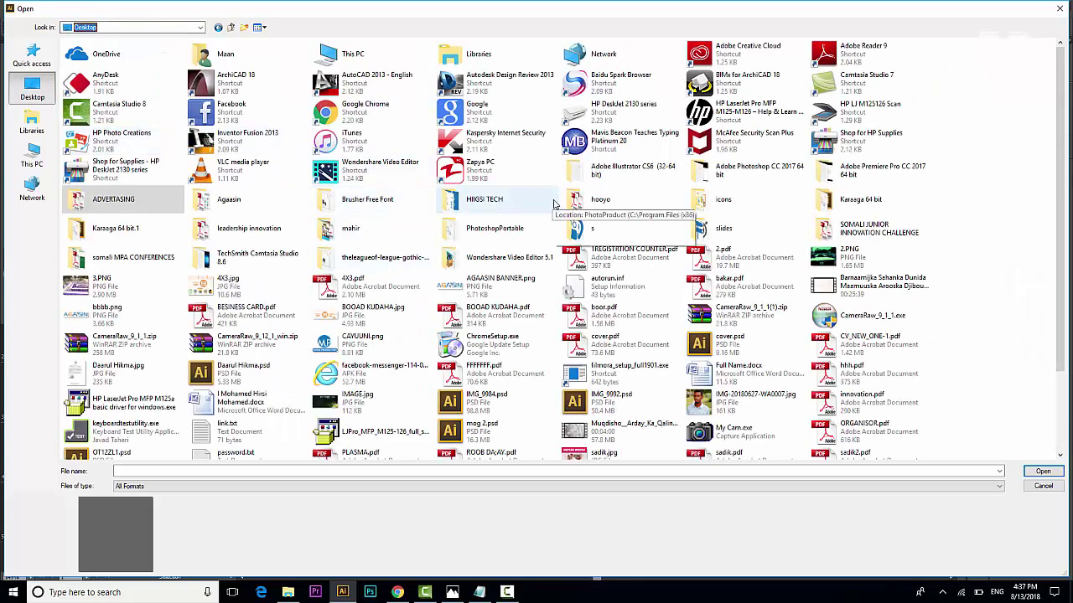
double_click(471, 201)
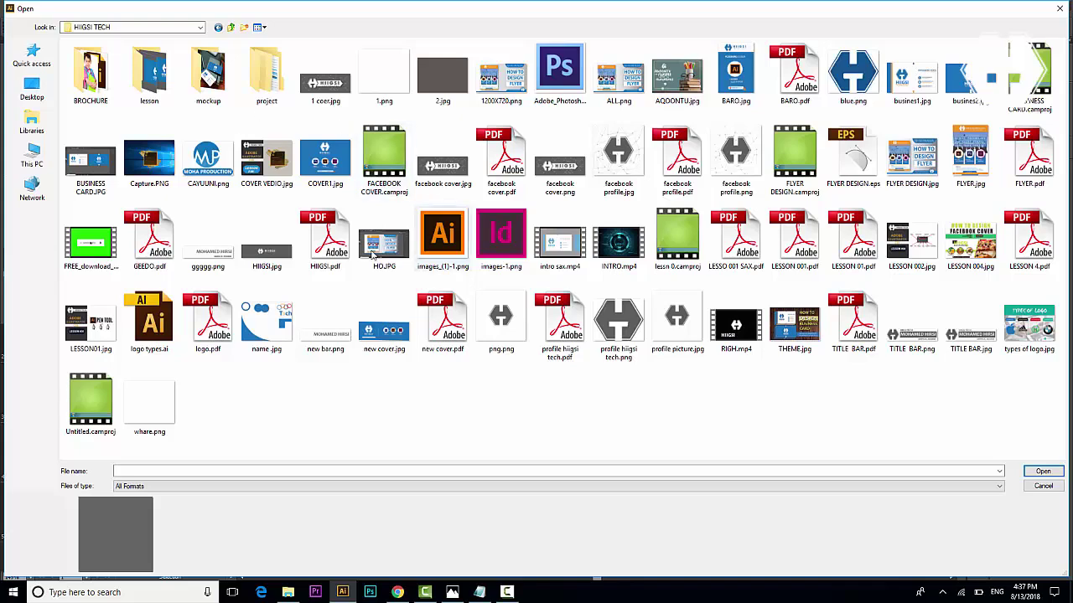
double_click(609, 316)
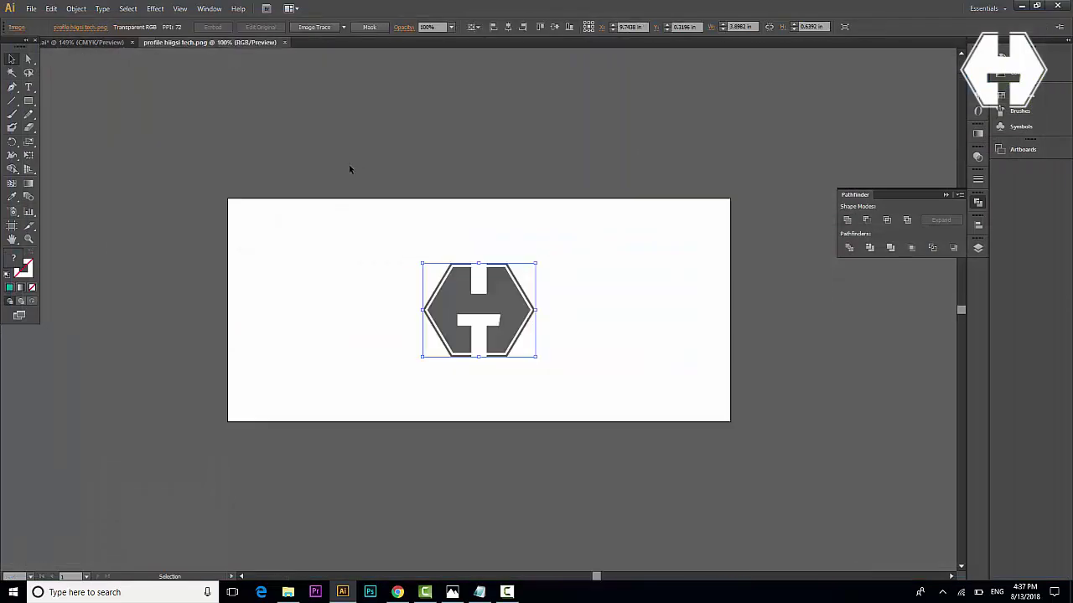
- Image Trace the hexagonal logo with the default preset, expand it to paths, and ungroup them
click(306, 28)
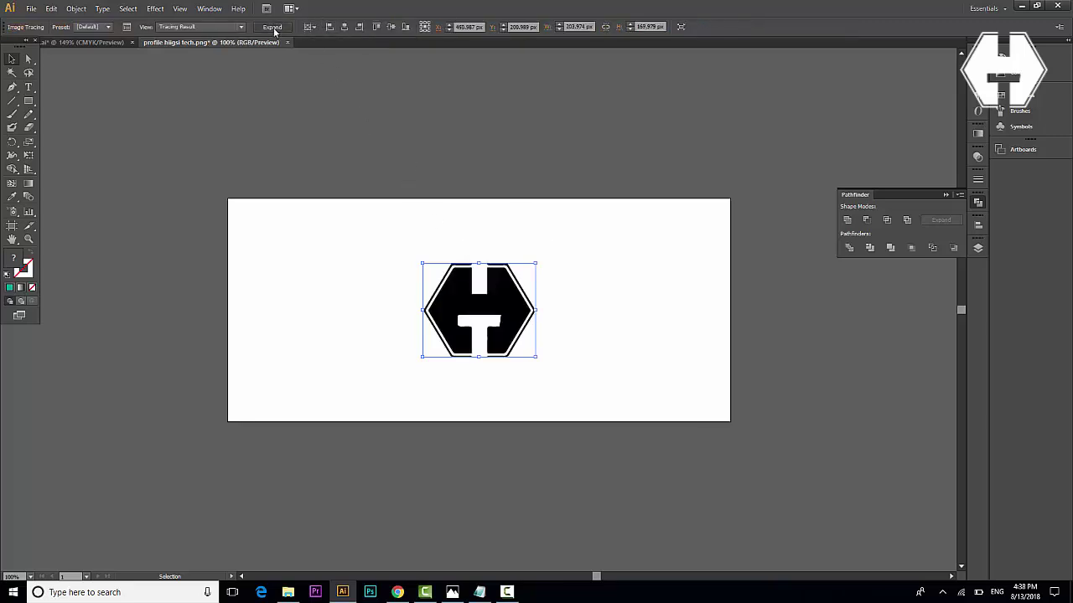
click(277, 27)
right_click(498, 294)
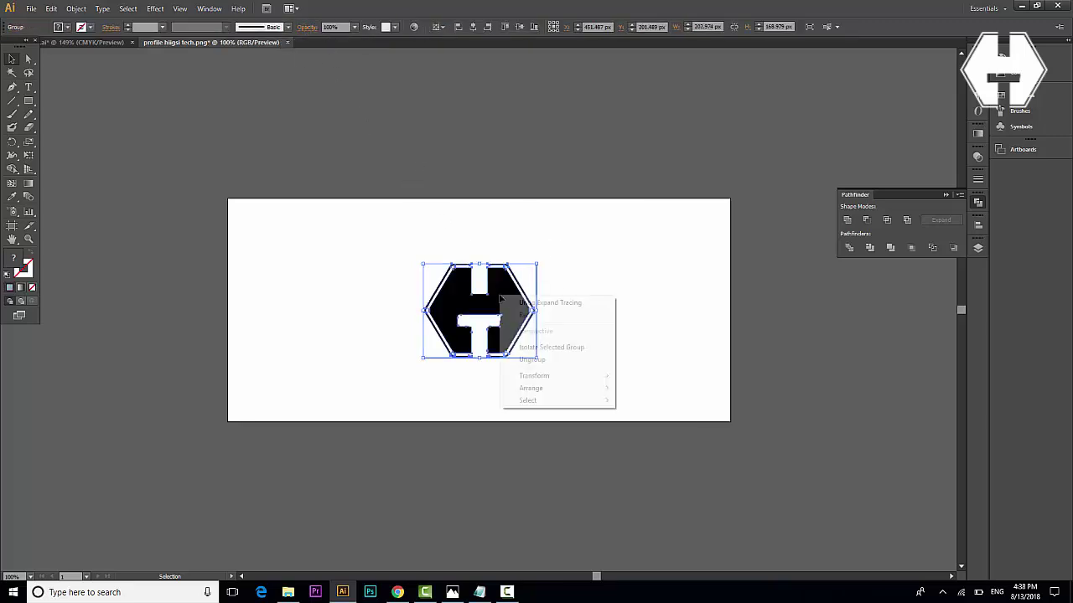
click(543, 360)
click(639, 269)
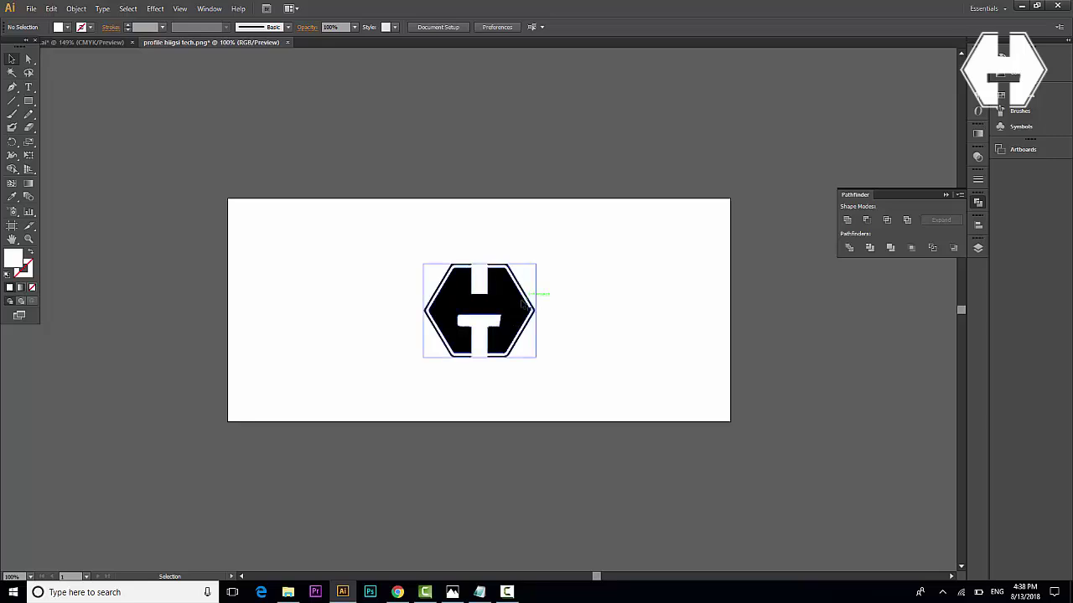
- Delete the leftover white shape from the traced logo and group its remaining black pieces
click(493, 334)
drag(606, 342, 375, 241)
right_click(462, 289)
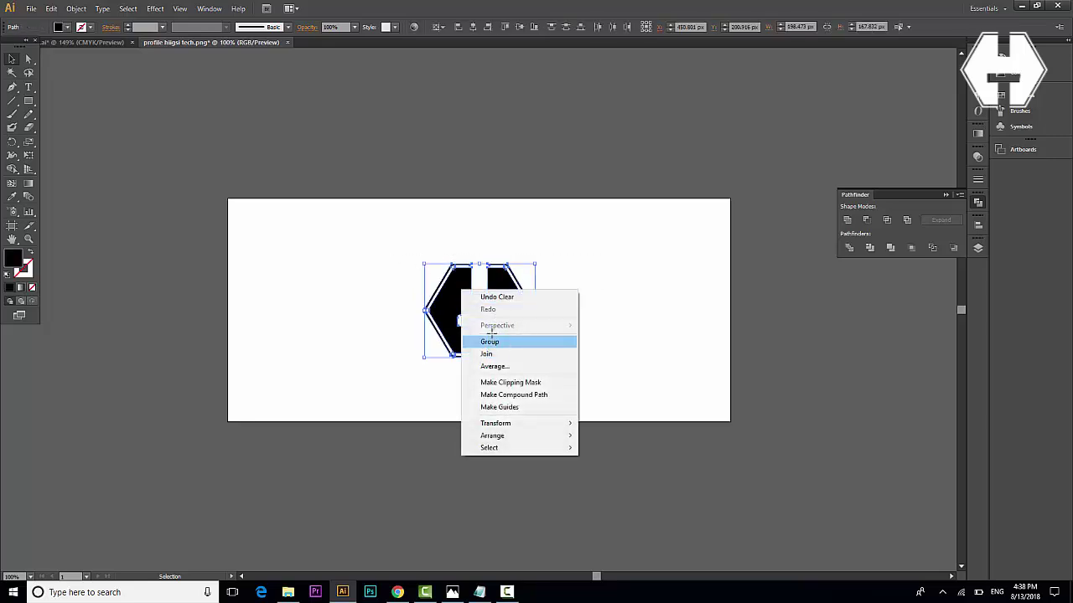
click(494, 343)
- Move the logo into the brochure document, scale it to about 0.56 in wide on the cover's teal top strip, and colour it white
drag(436, 293, 689, 253)
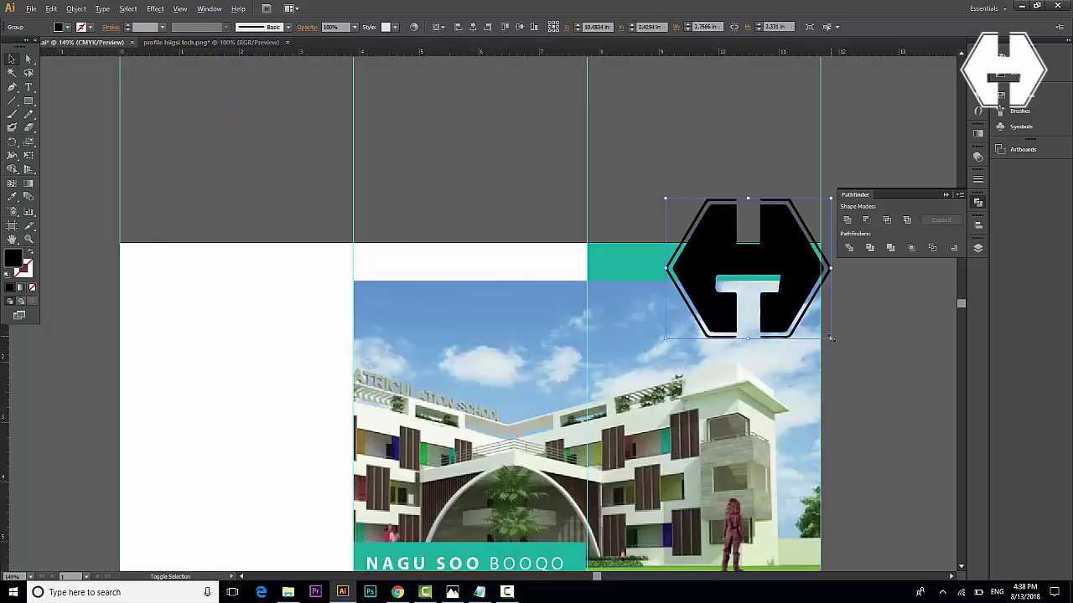
drag(831, 338, 699, 265)
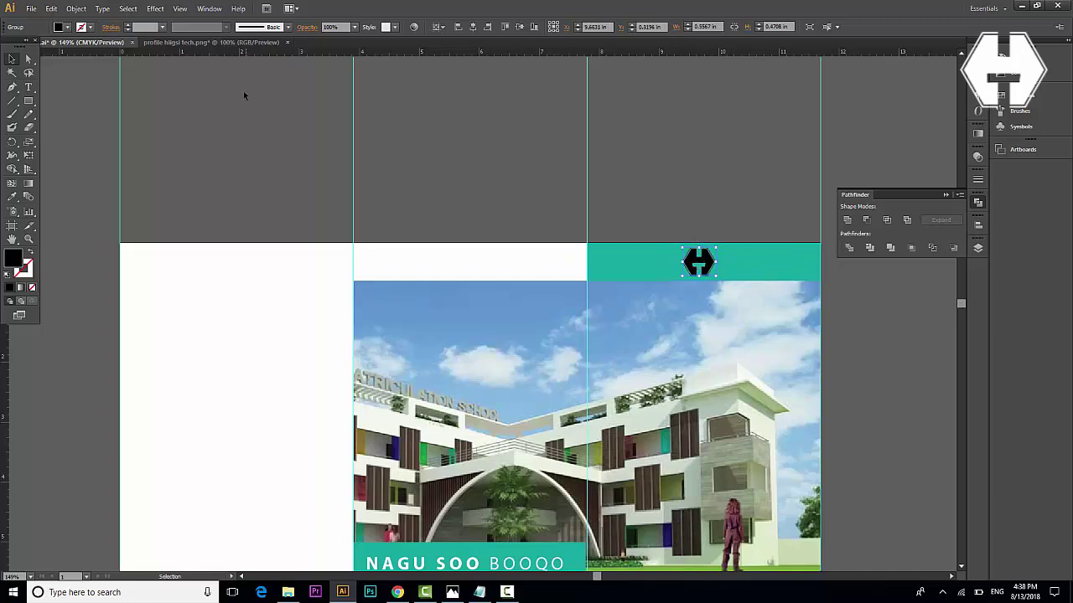
key(i)
click(305, 377)
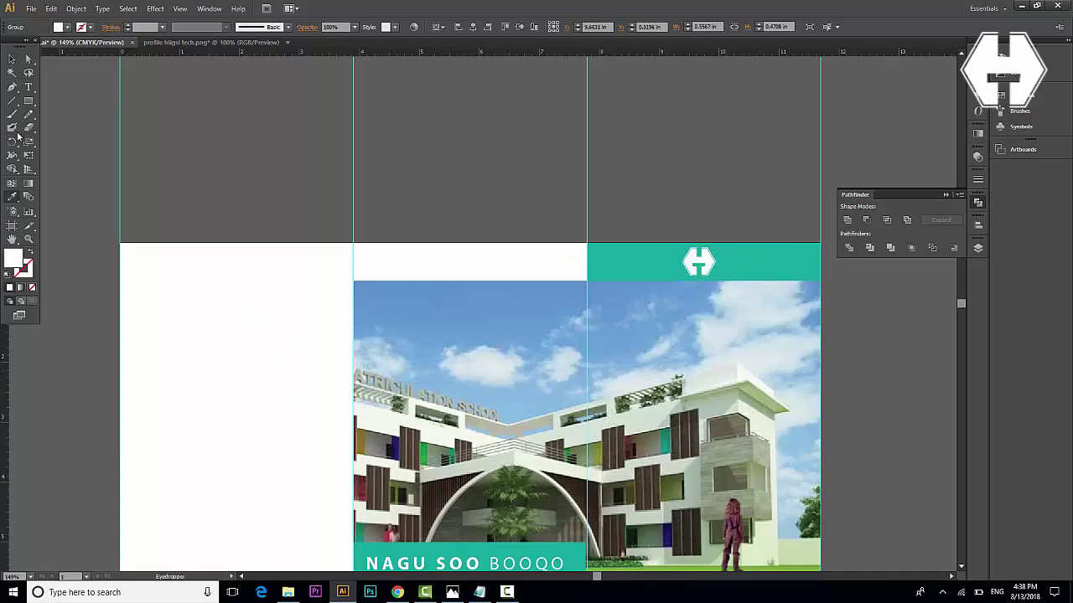
- Duplicate the white logo and place the copy on the cover photo above the title block
key(v)
drag(700, 263, 714, 291)
key(ctrl+z)
scroll(960, 303, down, 3)
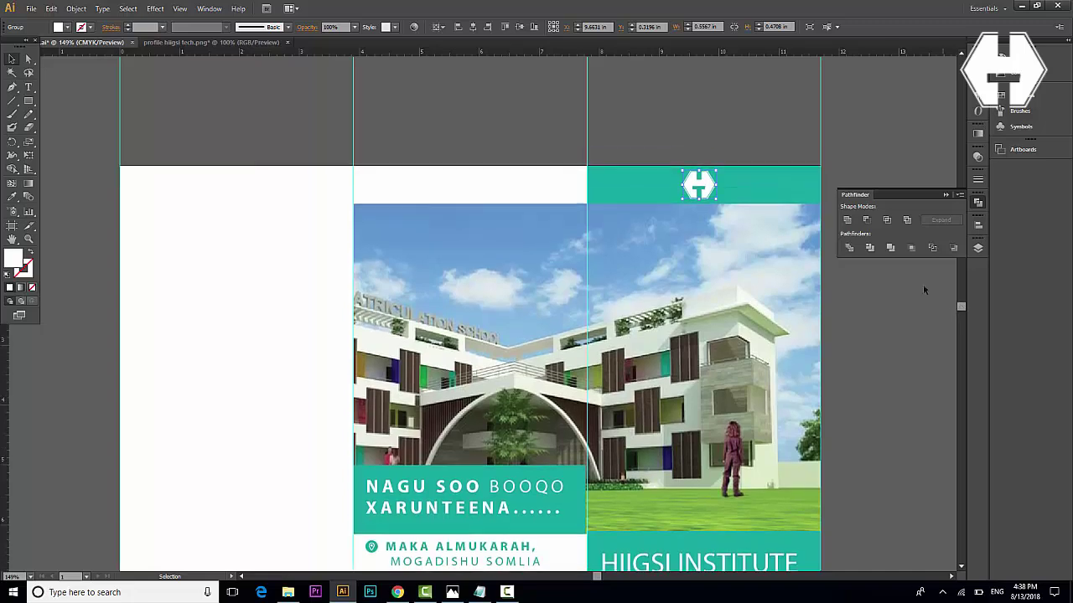
drag(697, 191, 743, 468)
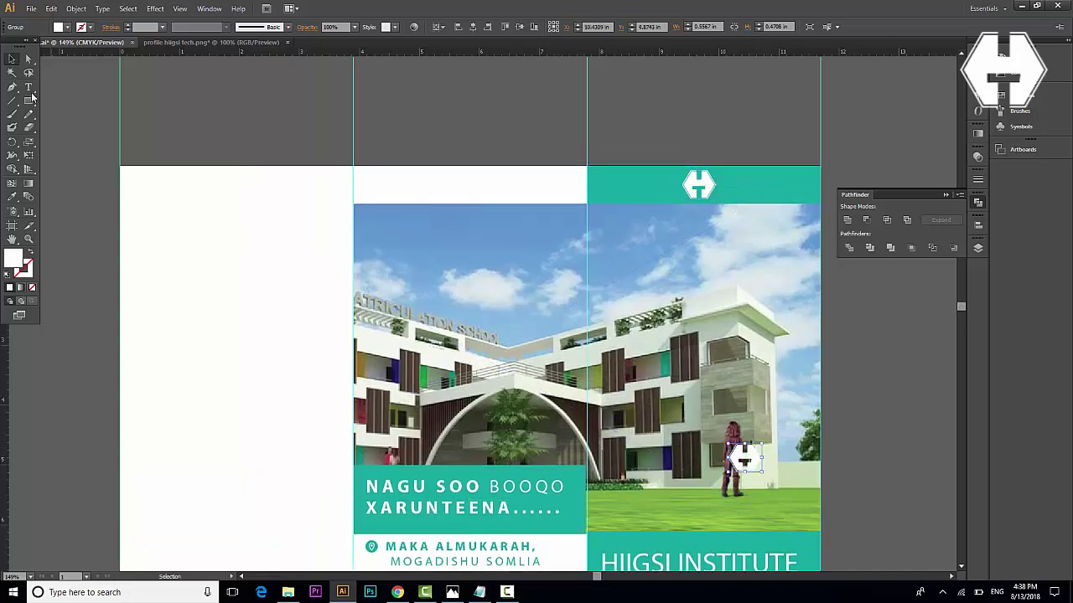
- Draw a circle about 0.65 in across over the upper edge of the cover's title block and fill it with the block's teal
drag(36, 101, 75, 125)
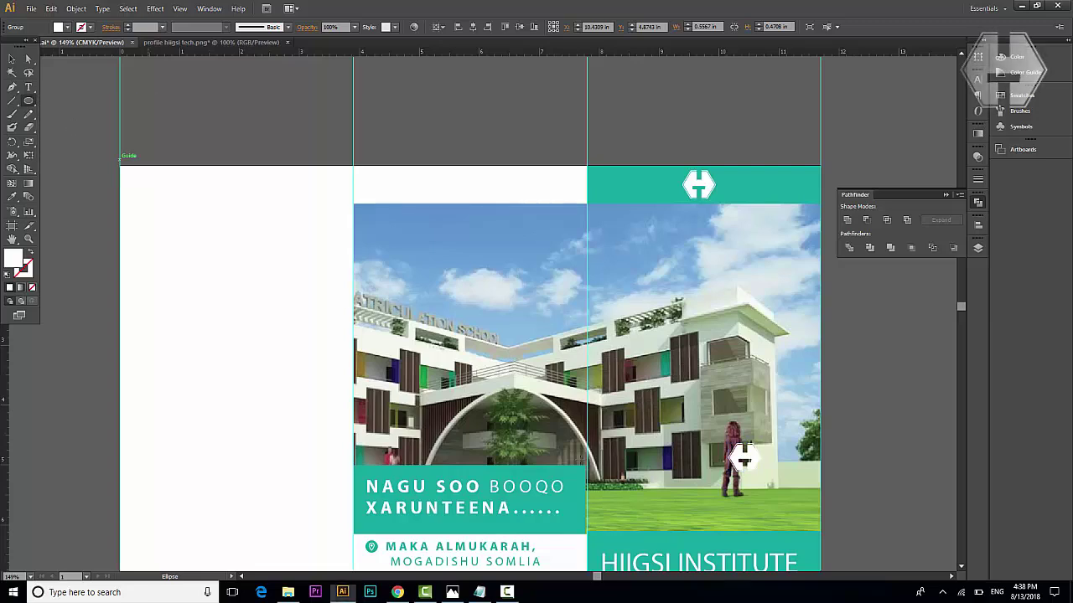
drag(761, 531, 780, 551)
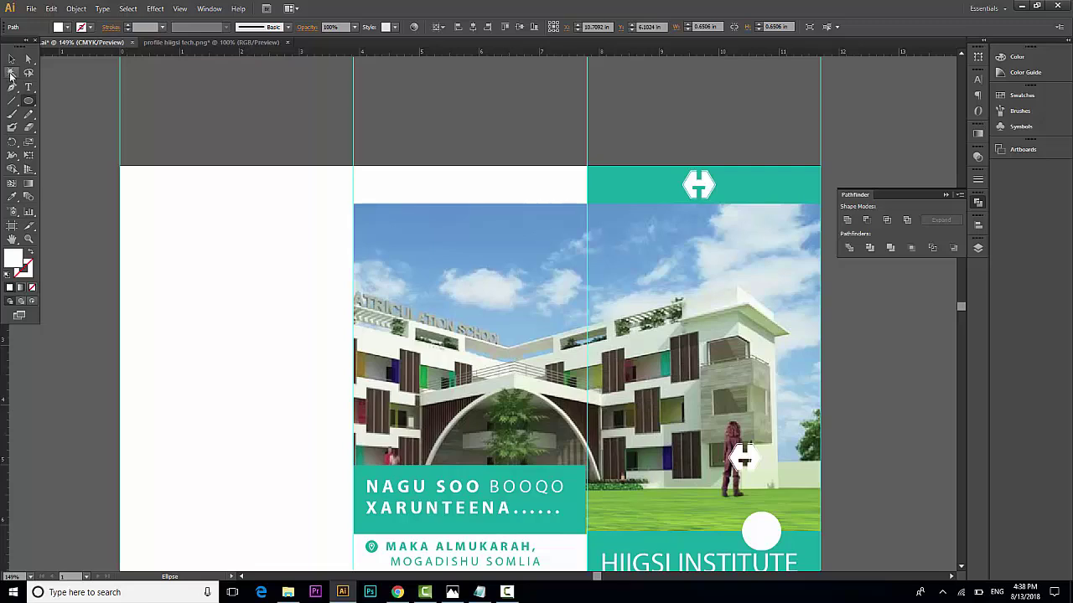
click(11, 58)
drag(758, 533, 775, 524)
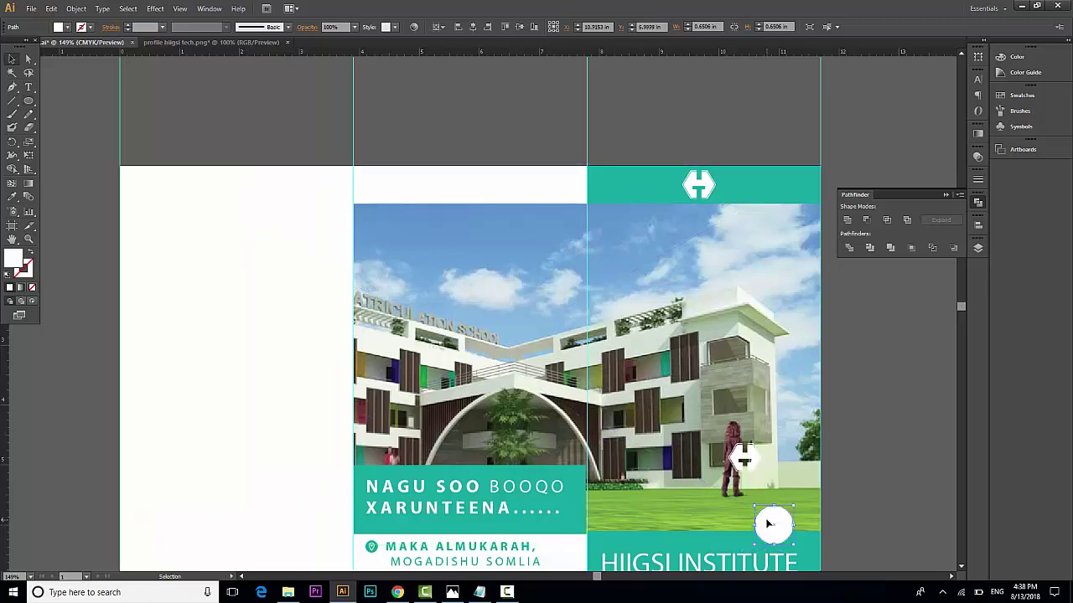
key(i)
click(731, 550)
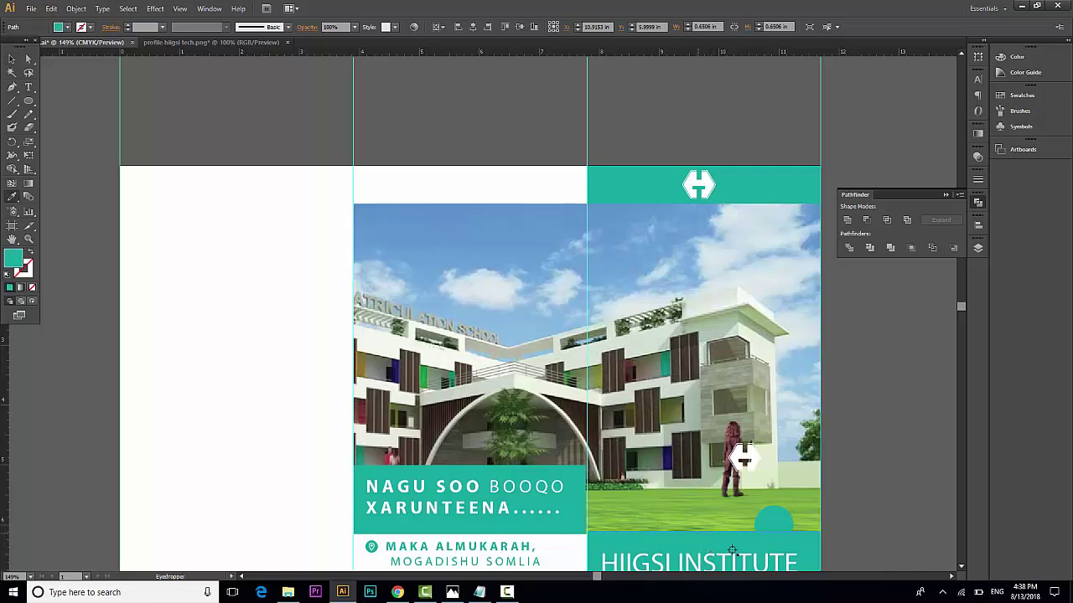
click(12, 58)
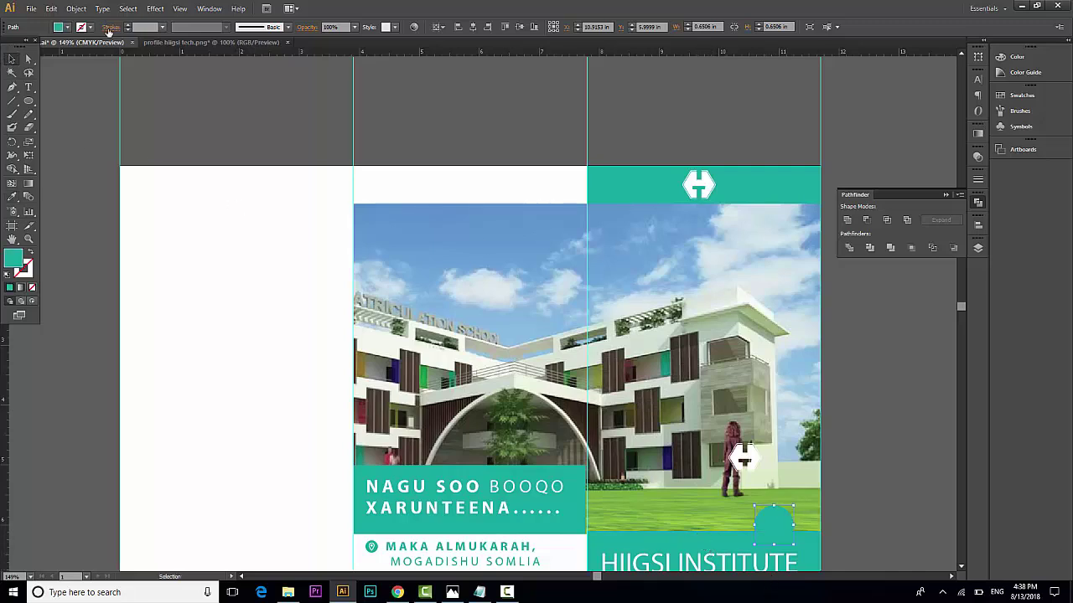
- Give the teal circle a white 1 pt stroke and centre the logo copy on it, brought to the front
click(128, 25)
click(128, 25)
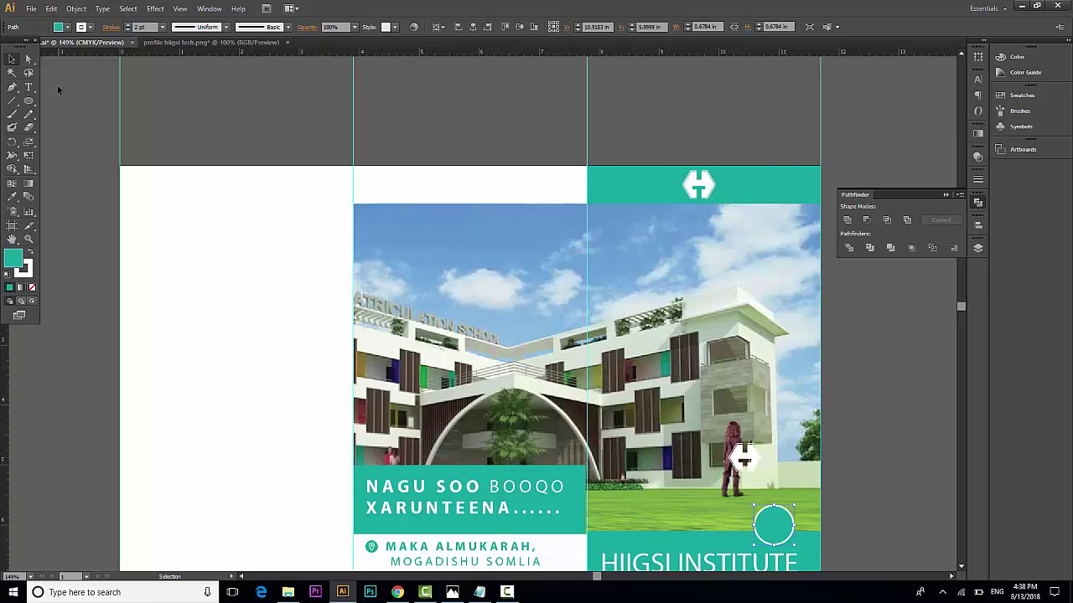
click(128, 31)
click(500, 114)
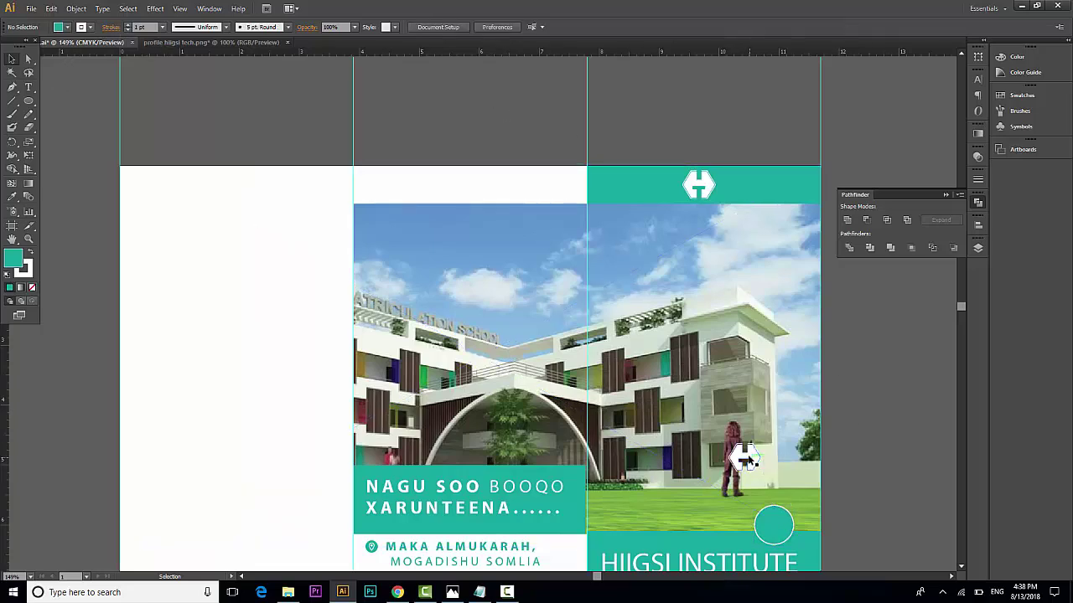
drag(737, 444, 779, 521)
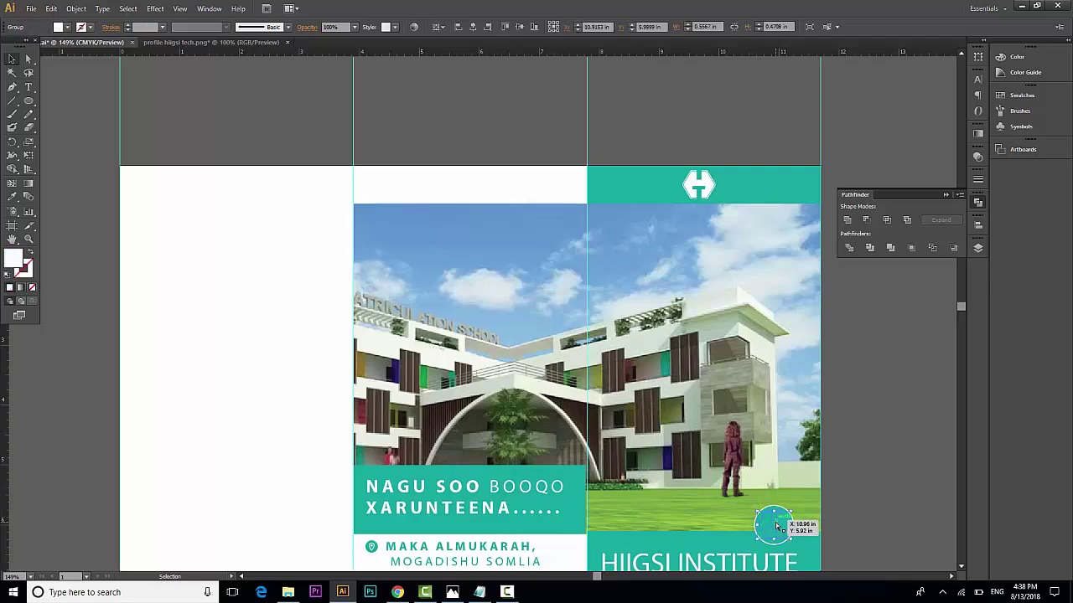
key(ctrl+shift+])
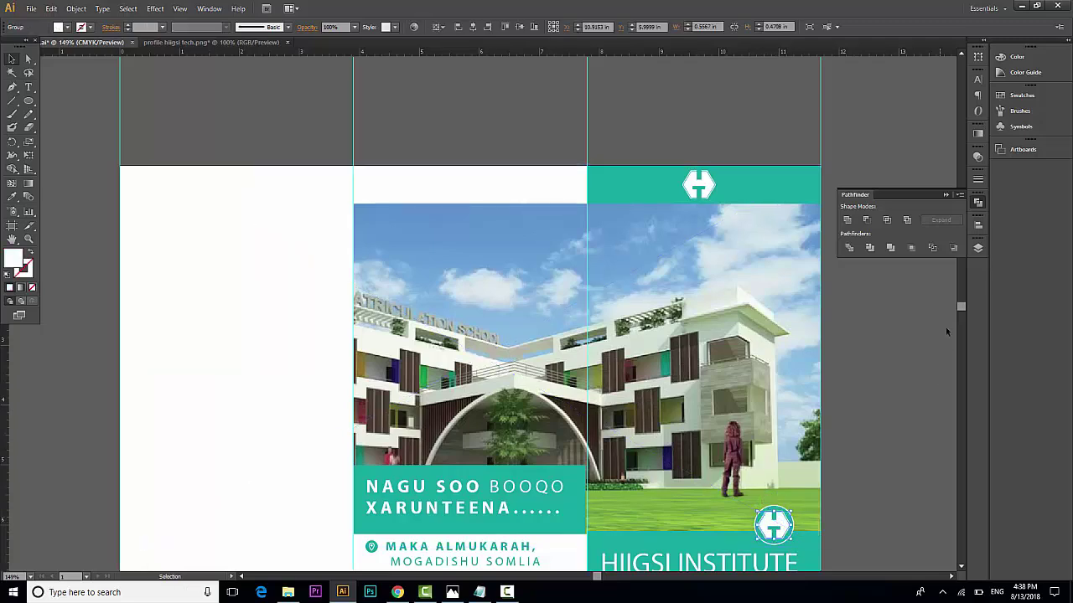
- Shorten the white strip at the top of the middle panel by about a third, raising its lower edge
drag(961, 303, 960, 309)
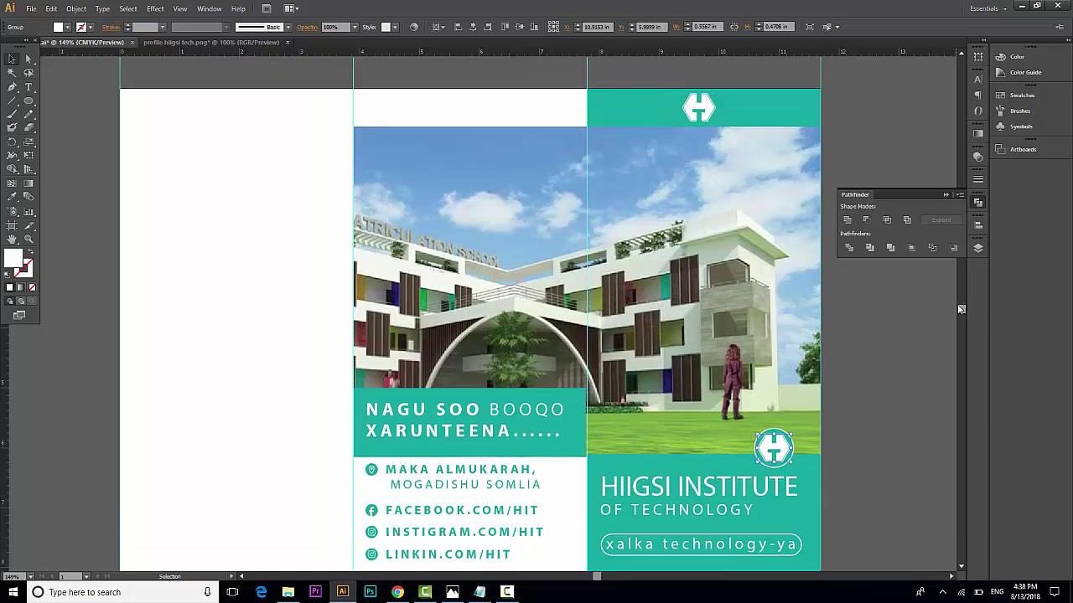
click(515, 122)
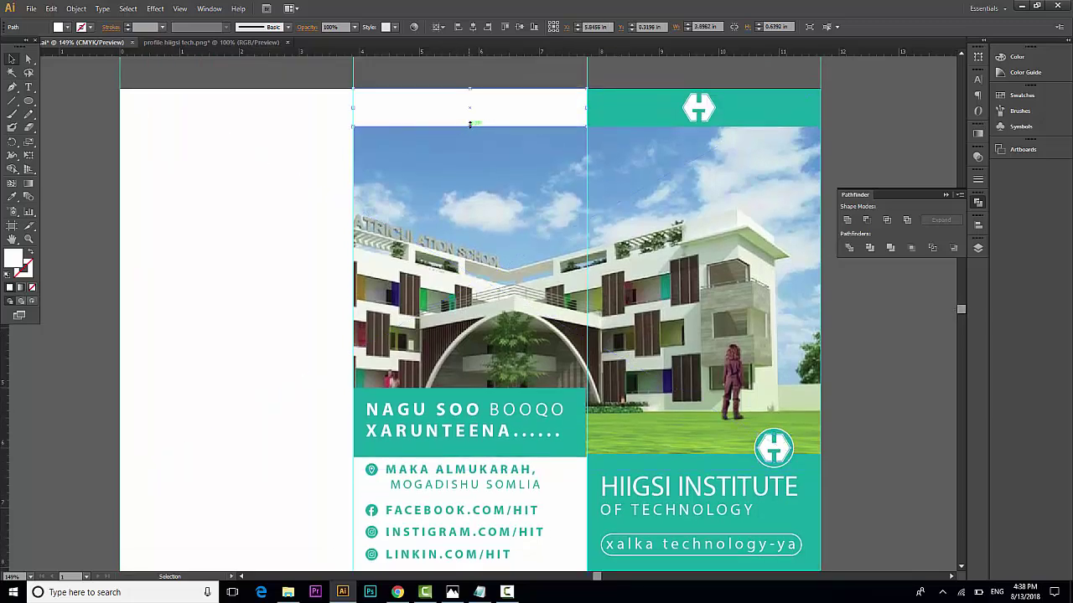
drag(470, 124, 471, 114)
click(257, 249)
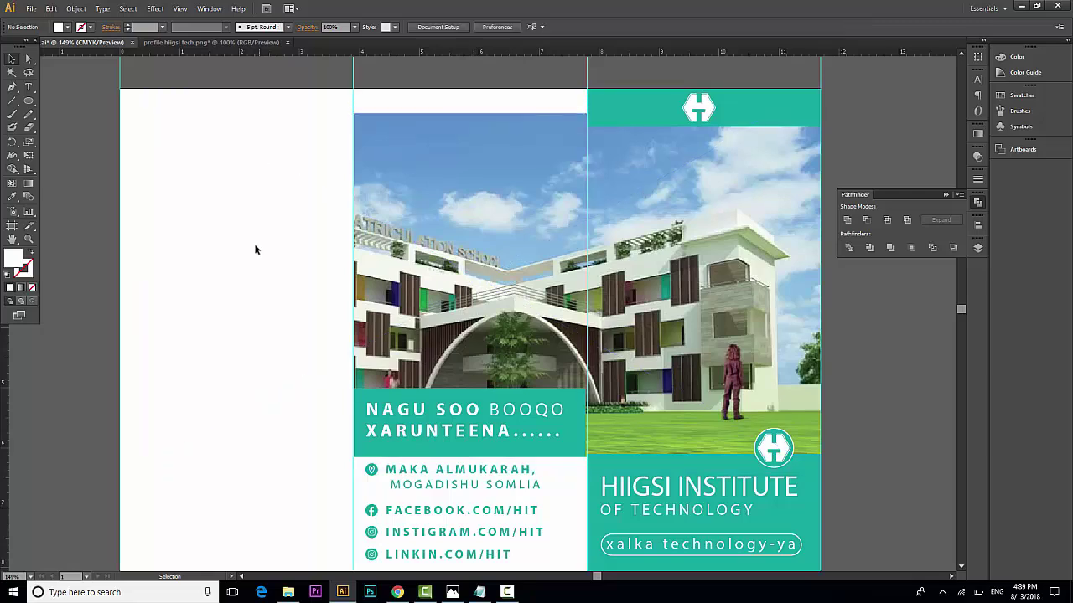
- Set HIT in the FACEBOOK.COM/HIT line to the Regular font style
scroll(237, 347, left, 6)
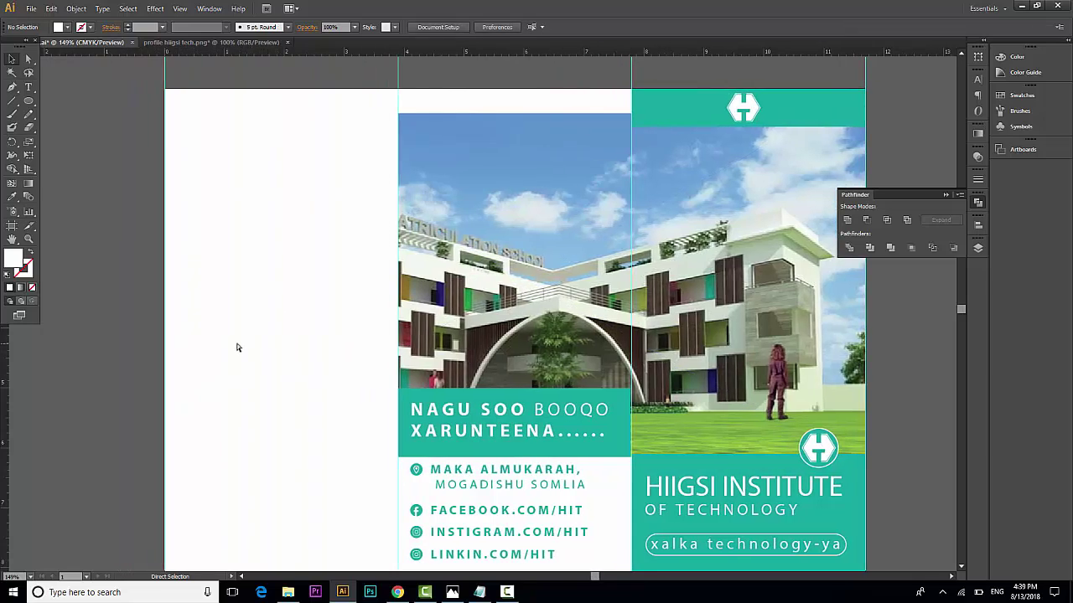
scroll(238, 347, down, 4)
scroll(238, 347, up, 2)
scroll(238, 347, left, 1)
scroll(237, 347, left, 3)
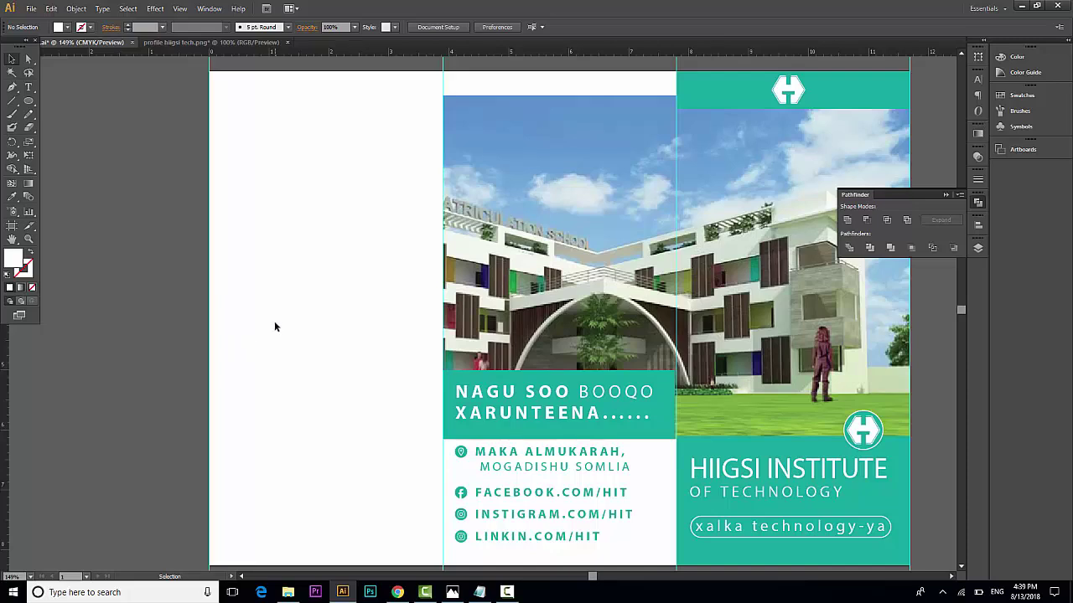
scroll(275, 326, down, 1)
double_click(604, 486)
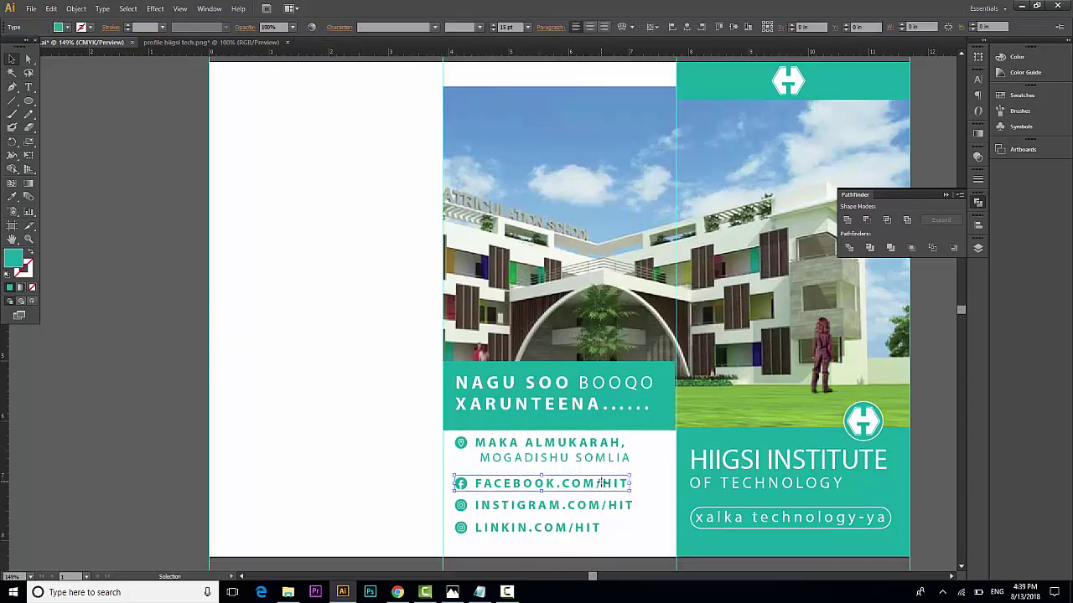
click(626, 484)
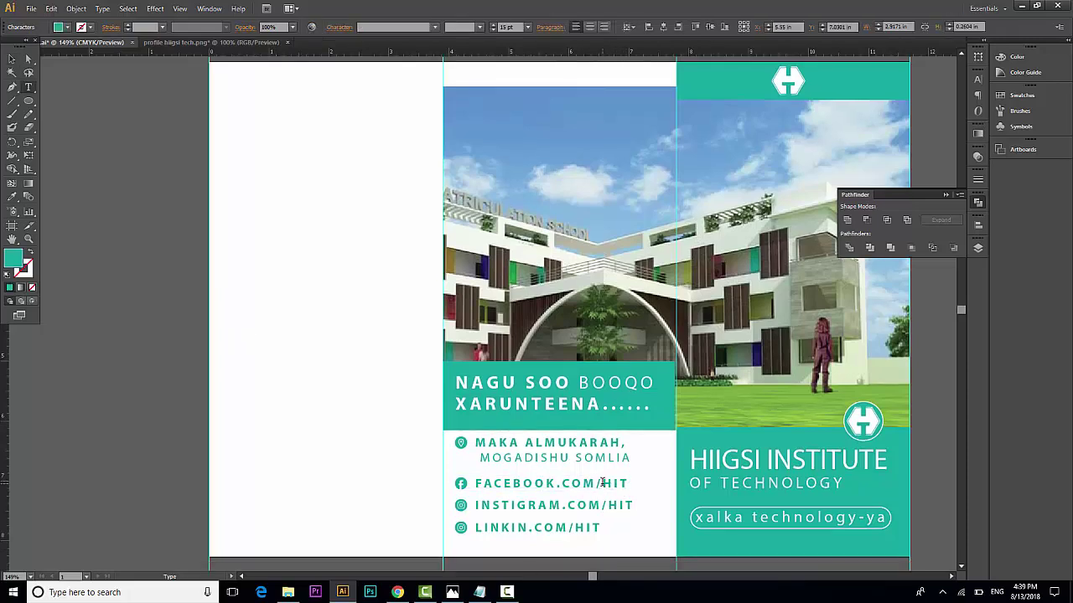
click(479, 26)
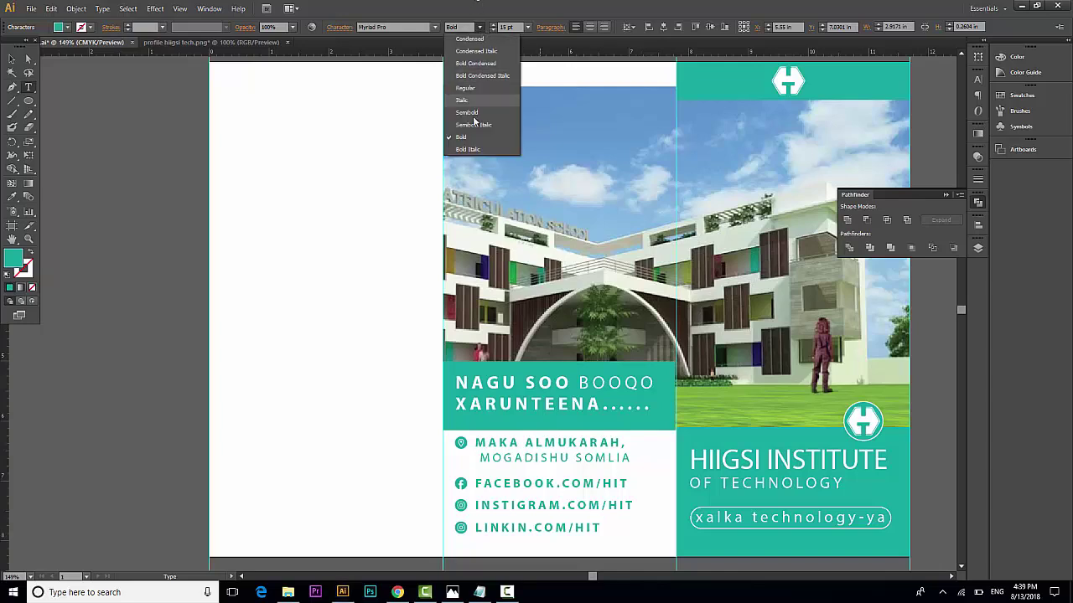
click(468, 88)
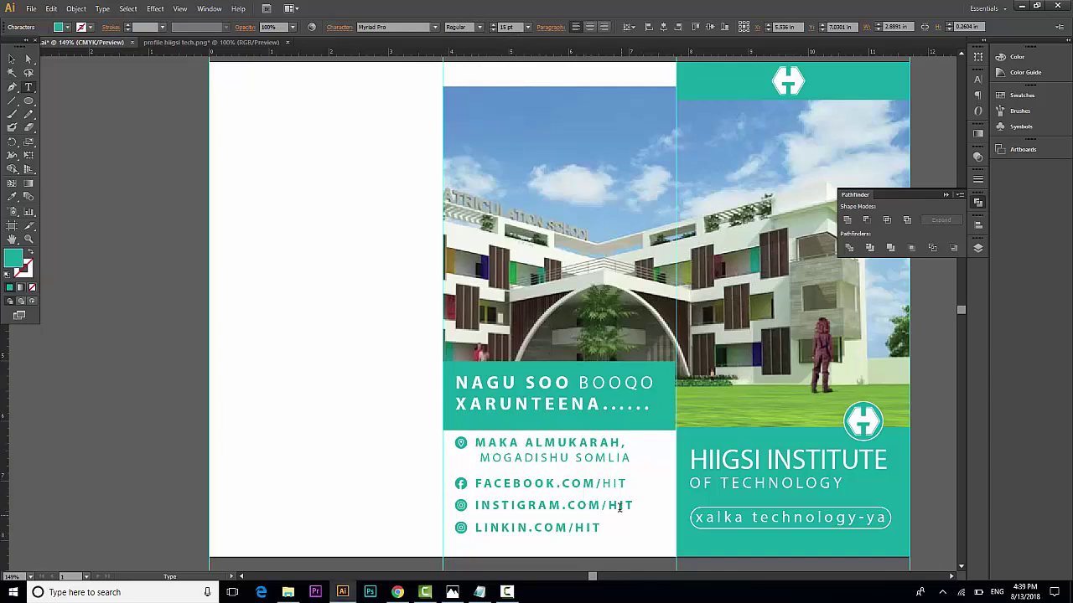
- Set HIT in the INSTIGRAM.COM/HIT and LINKIN.COM/HIT lines to the Regular font style
key(ctrl)
click(481, 31)
click(480, 92)
click(479, 29)
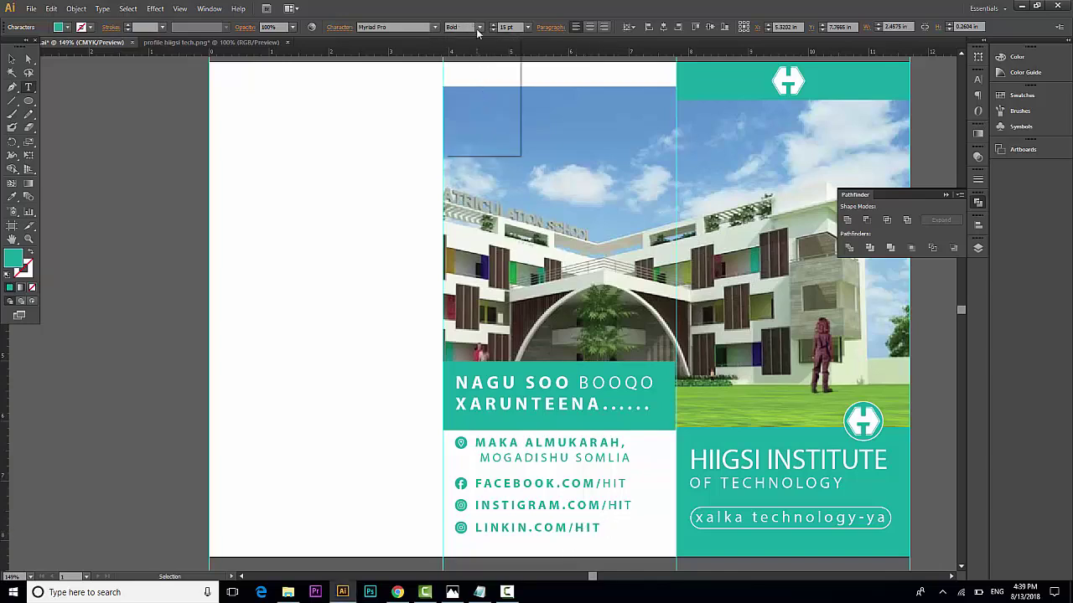
click(465, 87)
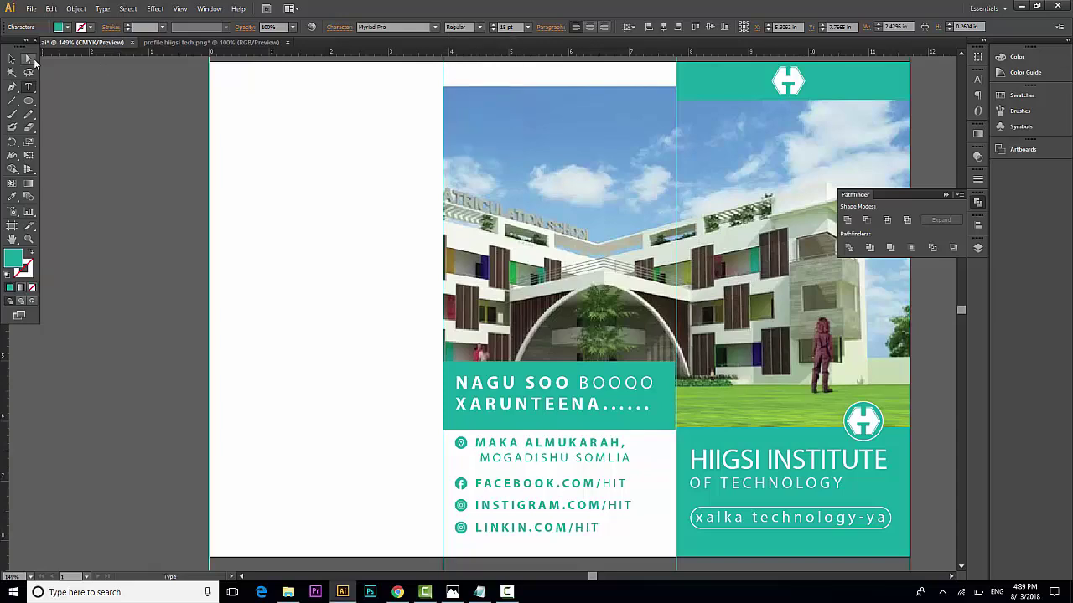
click(12, 59)
click(56, 157)
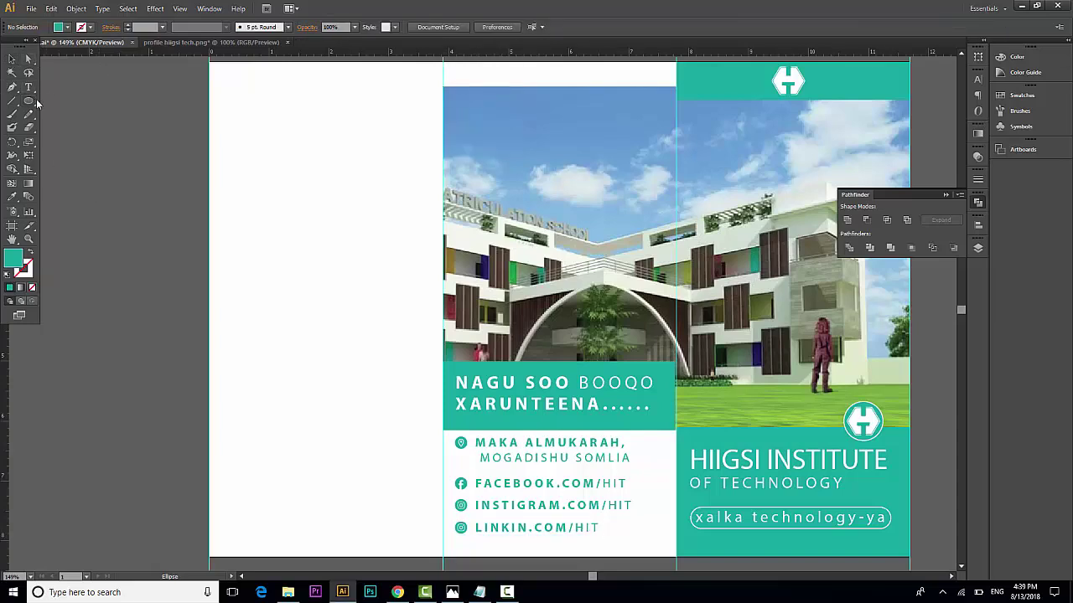
- Draw a teal rectangle about 3.9 by 2.9 in across the top of the empty left panel and switch to Draw Inside mode
drag(28, 100, 67, 98)
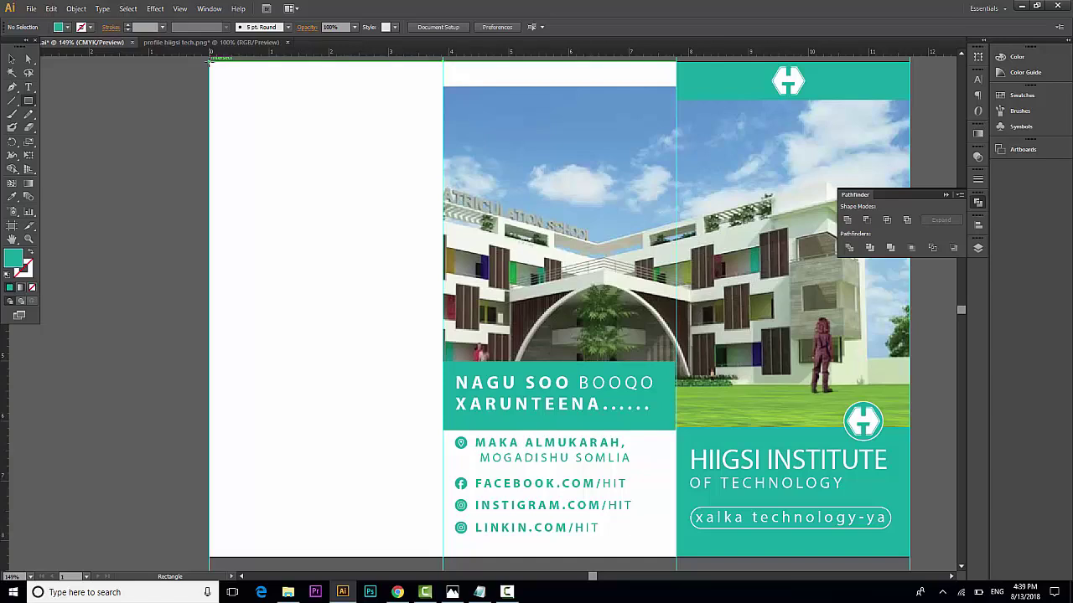
mouse_move(210, 60)
mouse_down()
mouse_move(366, 240)
mouse_move(419, 399)
mouse_move(443, 370)
mouse_move(443, 235)
mouse_up()
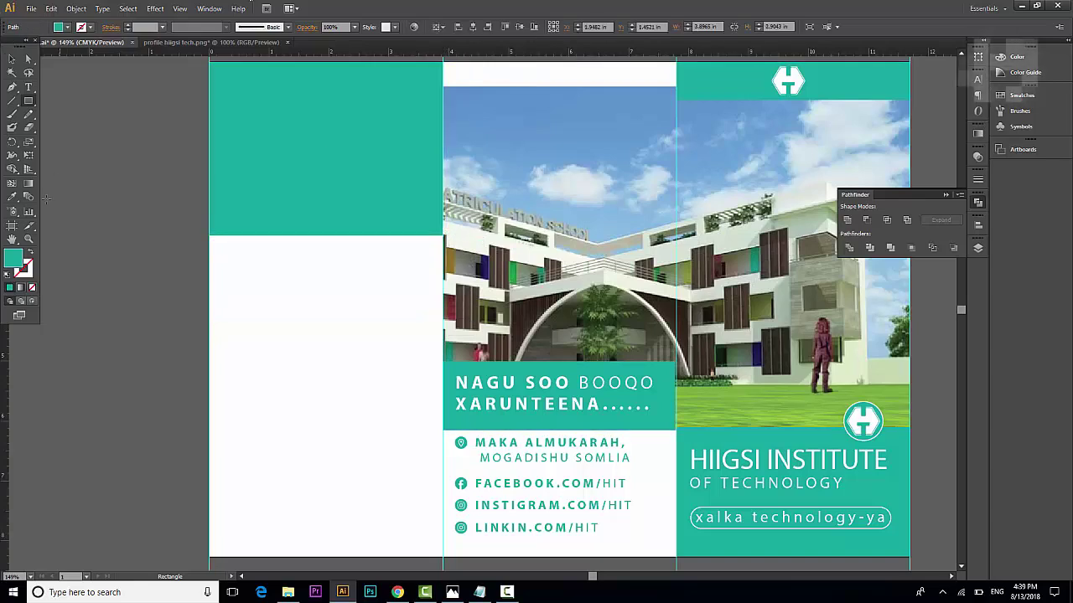
click(34, 304)
- Place the elementary school child photo from the BROCHURE folder inside the teal rectangle
click(31, 9)
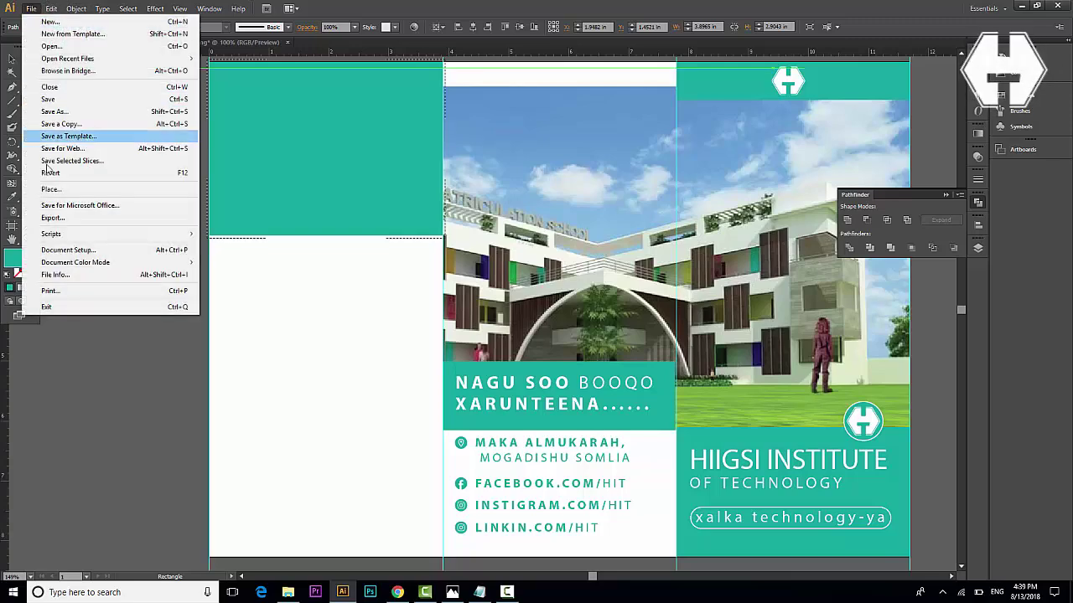
click(65, 189)
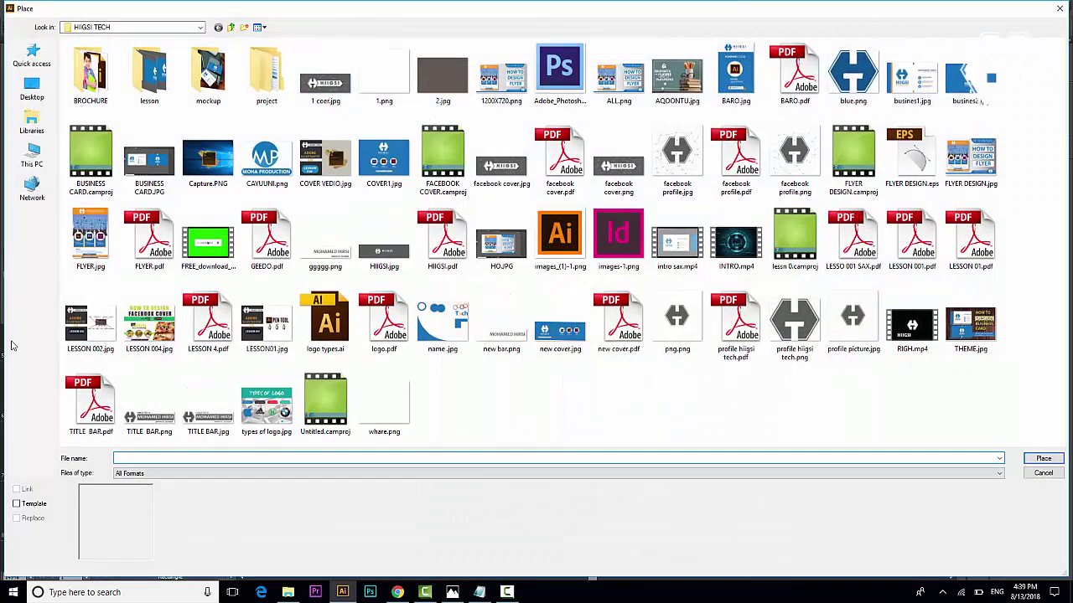
double_click(91, 71)
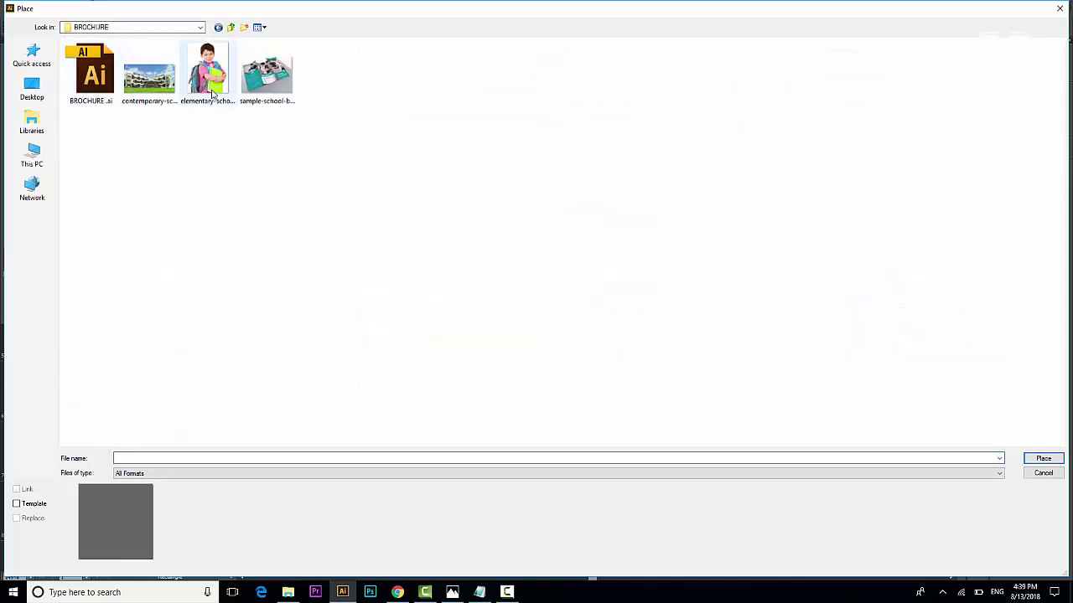
double_click(208, 72)
click(332, 125)
- Scale the child photo down to about 2.9 by 3.7 in and align it with the teal rectangle's upper-left corner
click(11, 59)
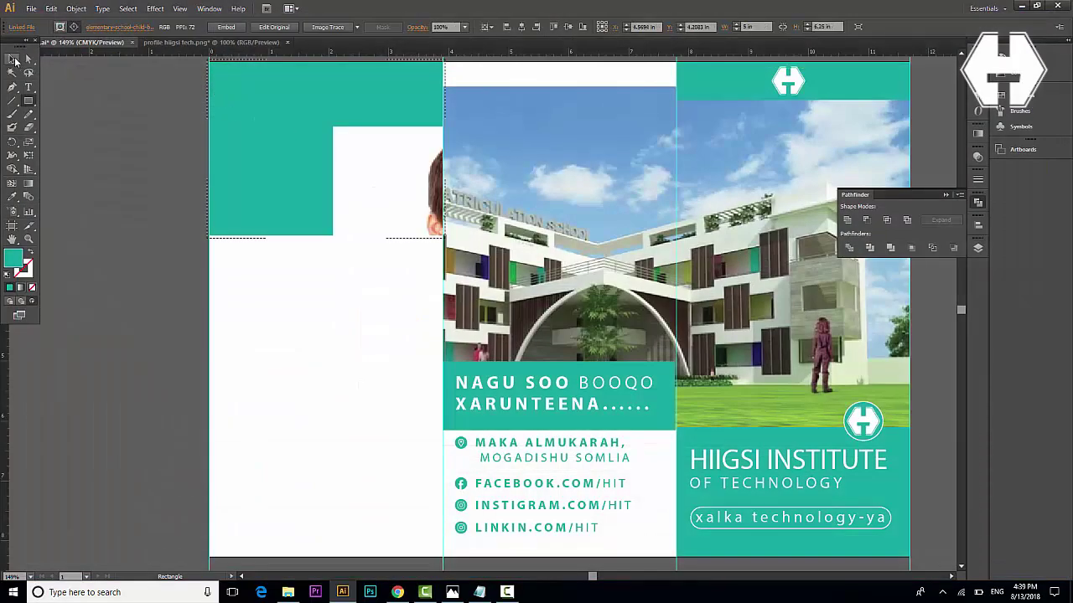
drag(392, 164, 283, 106)
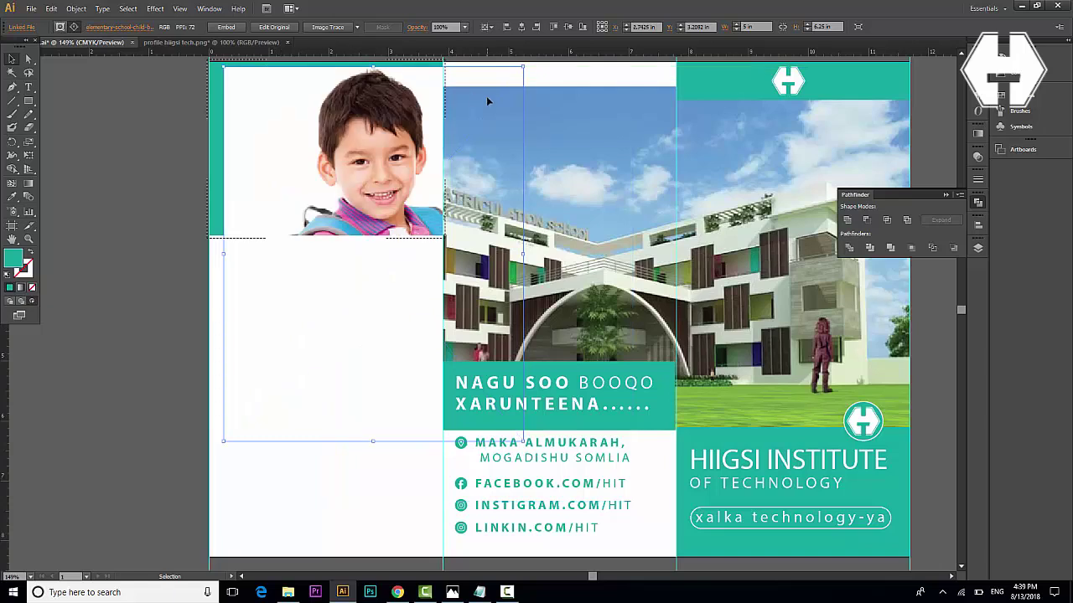
drag(523, 67, 460, 116)
drag(397, 184, 324, 102)
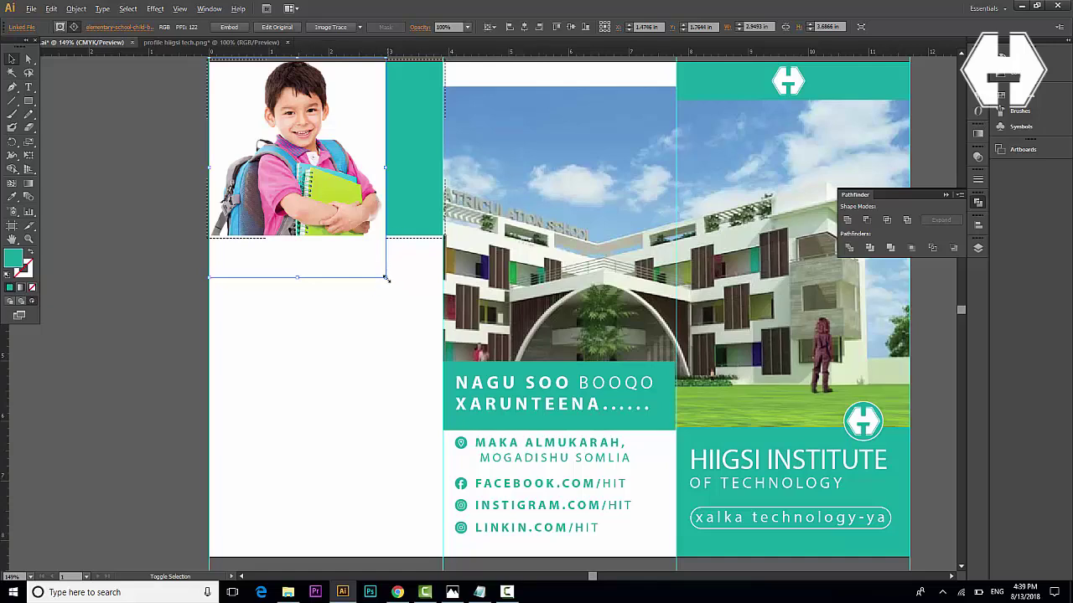
- Enlarge the child photo to cover the panel width and extend its clipping rectangle to about 3.9 by 4.68 in
drag(386, 279, 426, 328)
drag(274, 149, 318, 166)
double_click(324, 234)
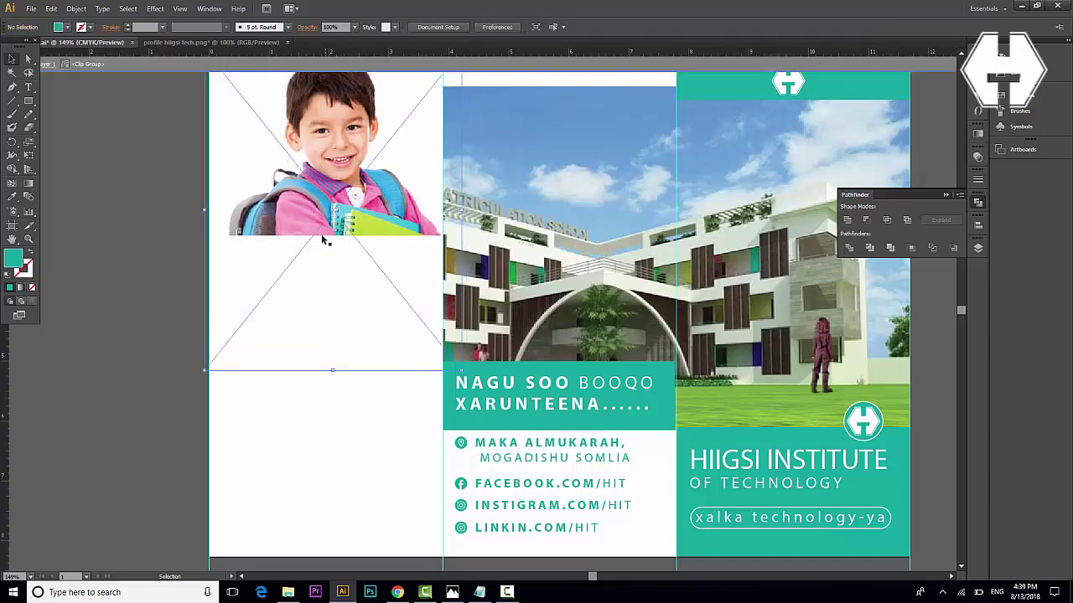
drag(326, 235, 325, 341)
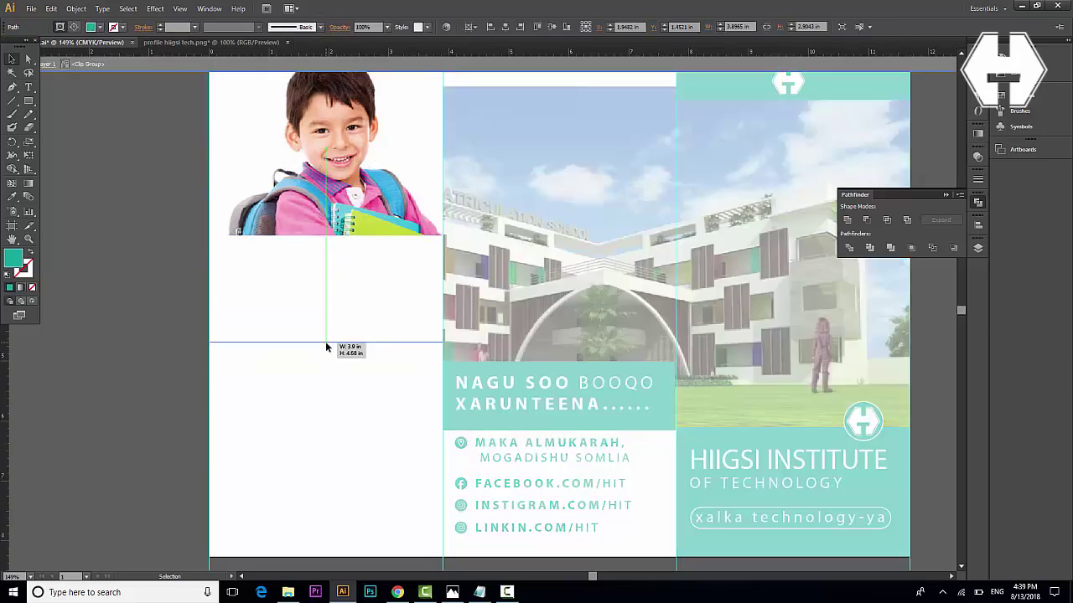
double_click(144, 177)
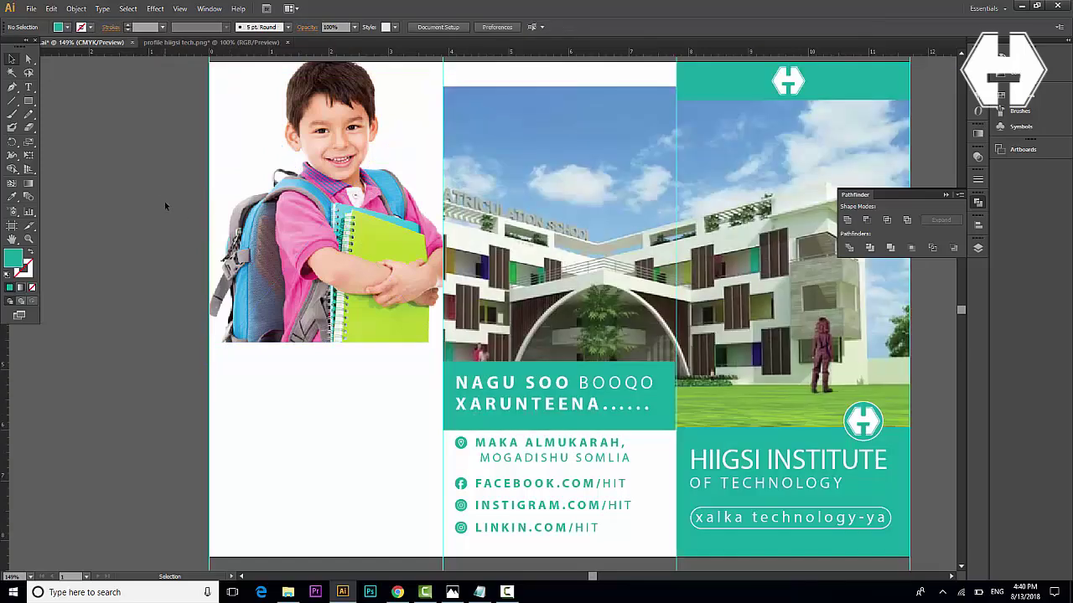
- Resize the child photo inside its clip group to about 3.9 by 4.9 in and nudge it up and left to fill the frame
scroll(164, 201, up, 1)
click(277, 196)
double_click(334, 213)
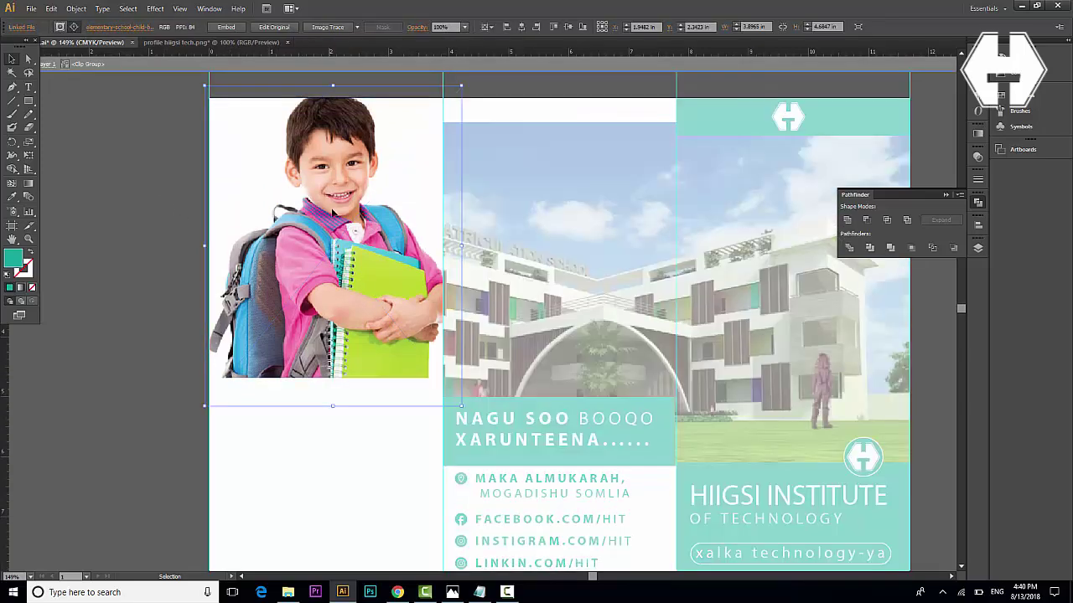
mouse_move(461, 85)
mouse_down()
mouse_move(469, 92)
mouse_move(452, 93)
mouse_up()
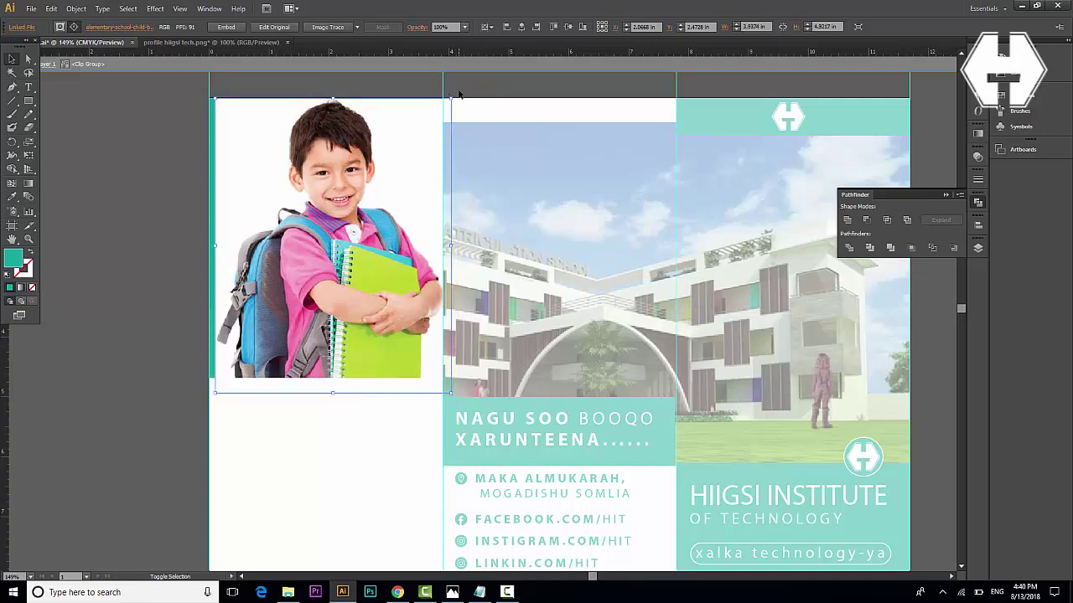
key(Up)
key(Up)
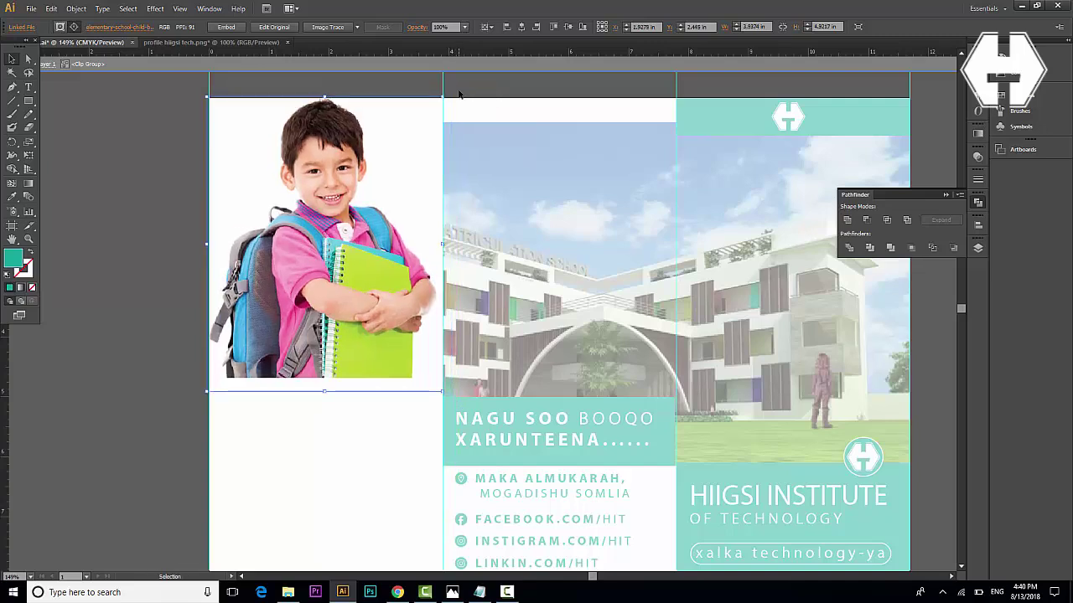
double_click(416, 440)
scroll(292, 397, down, 2)
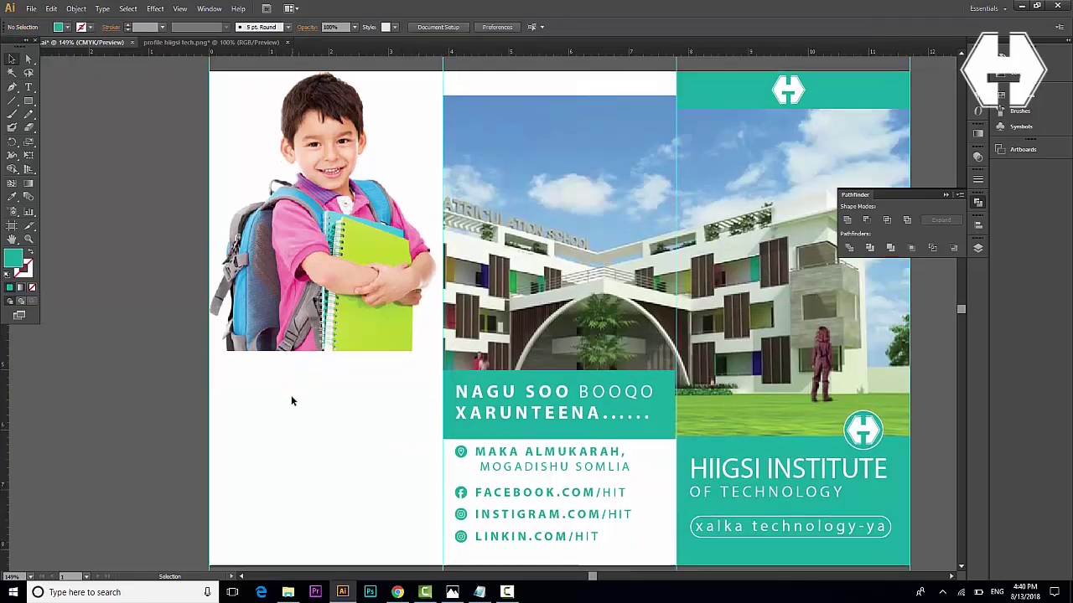
- Draw a teal rectangle about 3.9 by 3.6 in filling the panel area below the child photo
scroll(293, 401, down, 3)
click(29, 100)
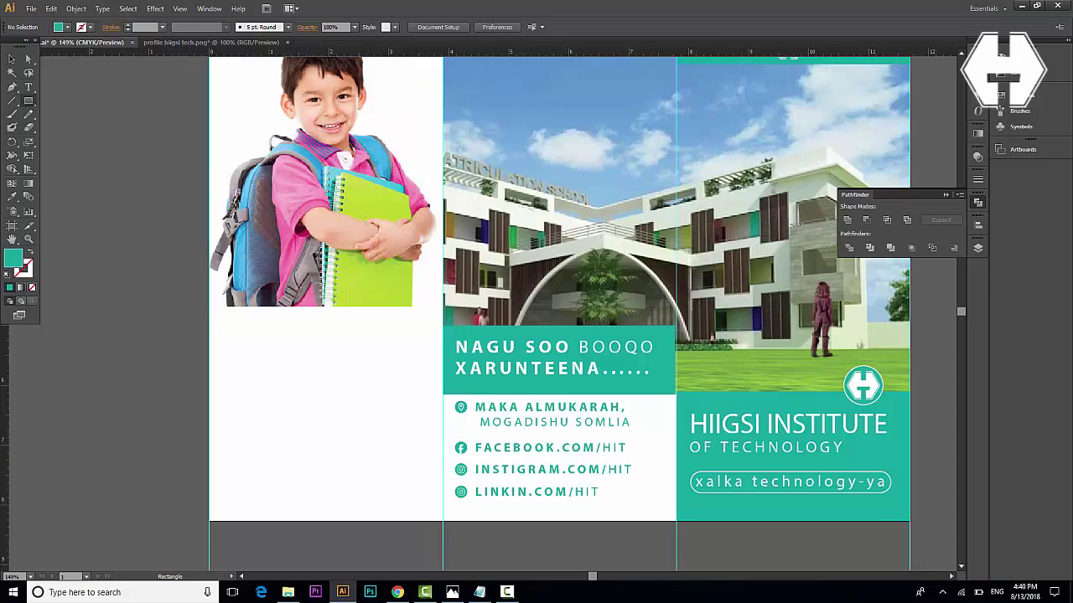
drag(209, 307, 445, 493)
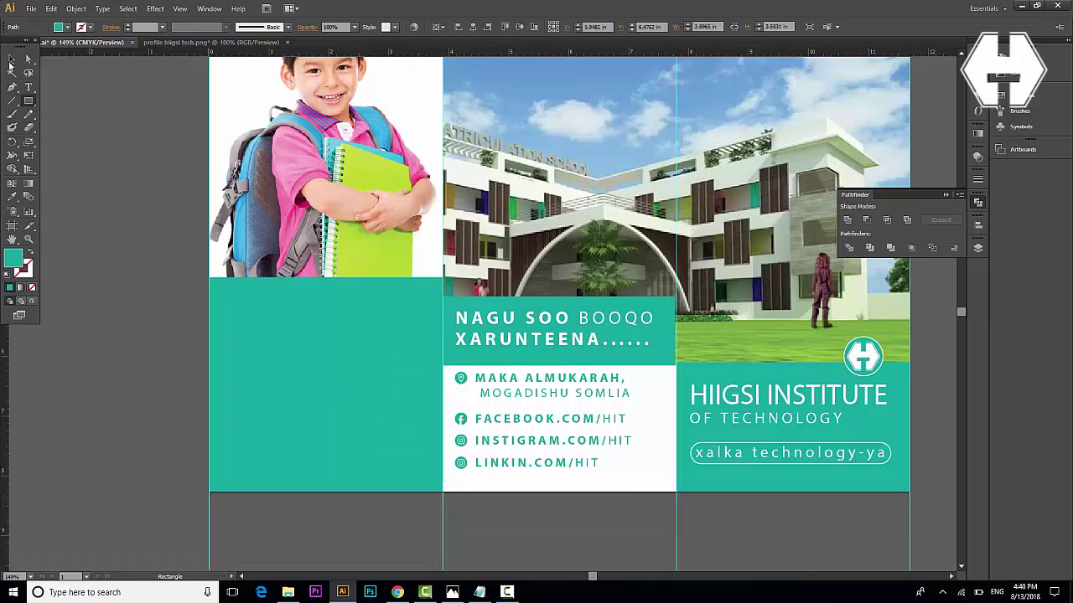
click(11, 61)
click(95, 251)
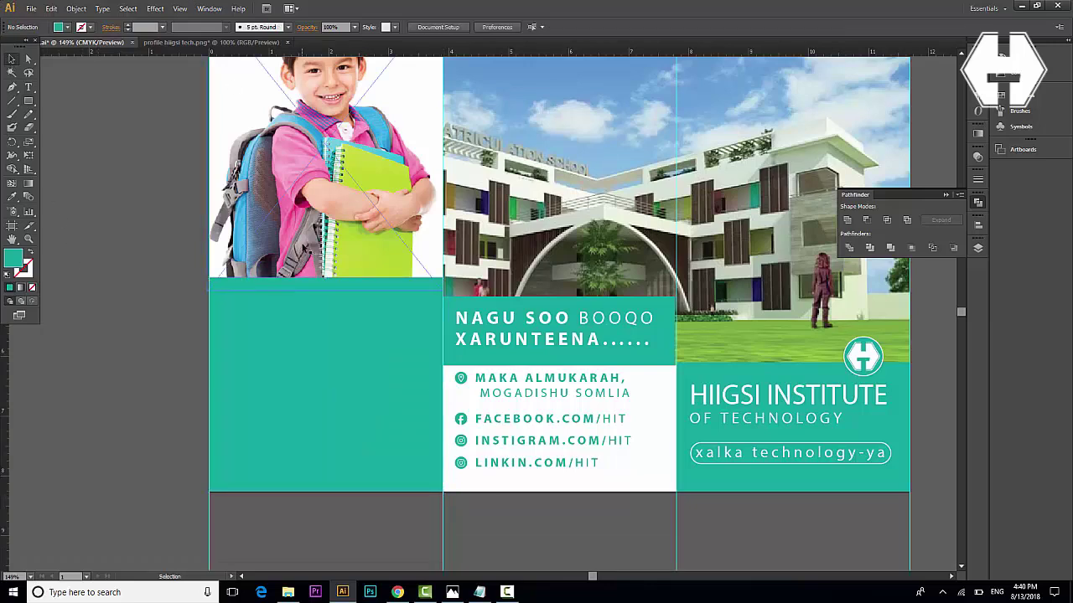
- Copy the two-line about paragraph starting with "hiigsi institute of technology" from the Notepad file and return to Illustrator
scroll(304, 249, up, 3)
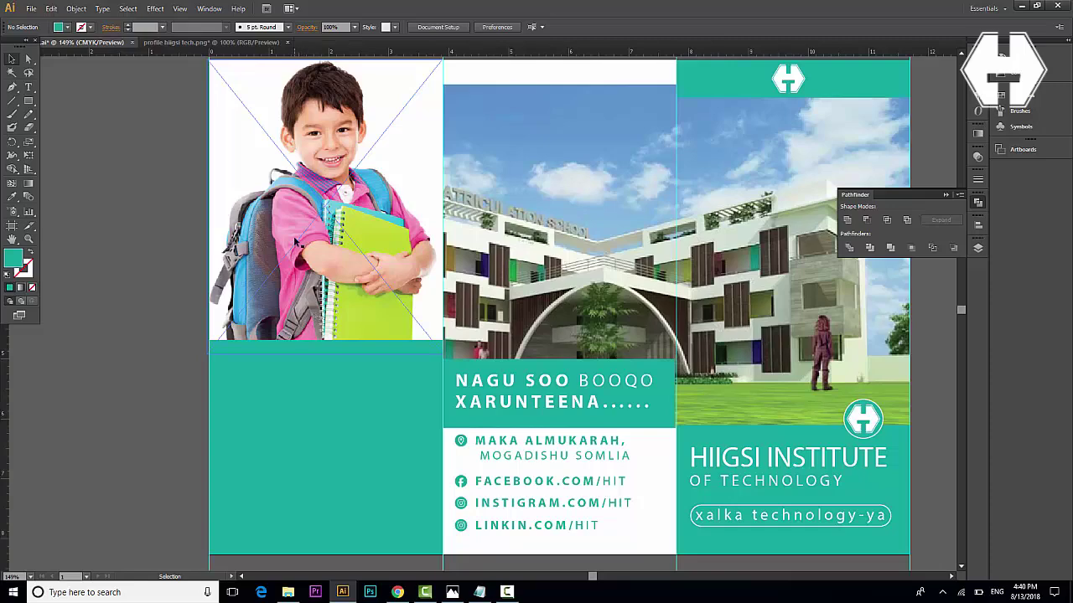
scroll(297, 242, up, 2)
scroll(304, 240, down, 2)
scroll(308, 245, down, 3)
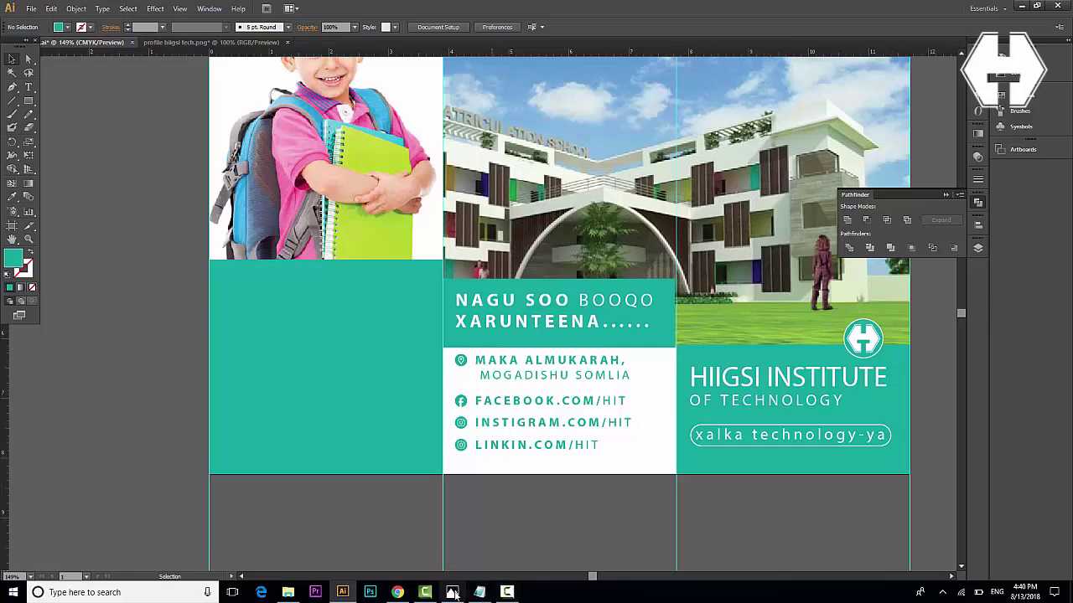
click(479, 592)
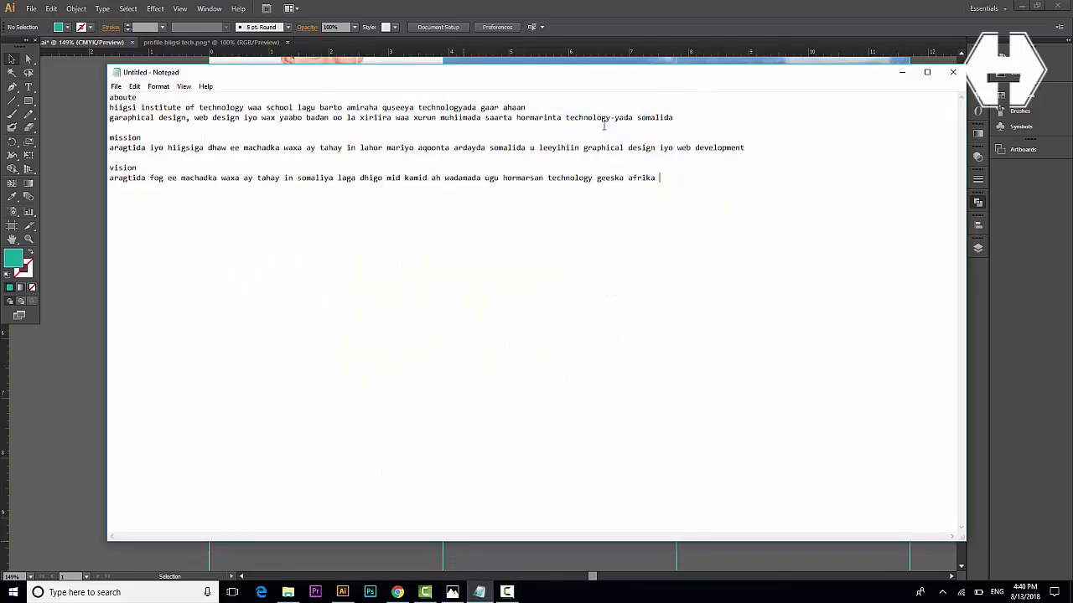
drag(692, 126, 110, 106)
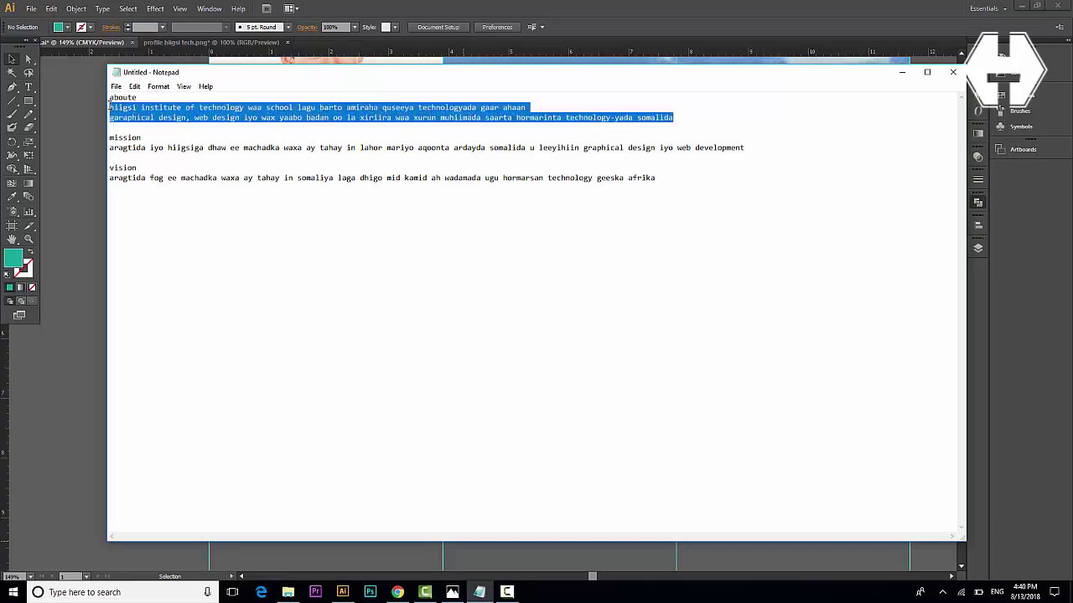
click(425, 591)
click(340, 593)
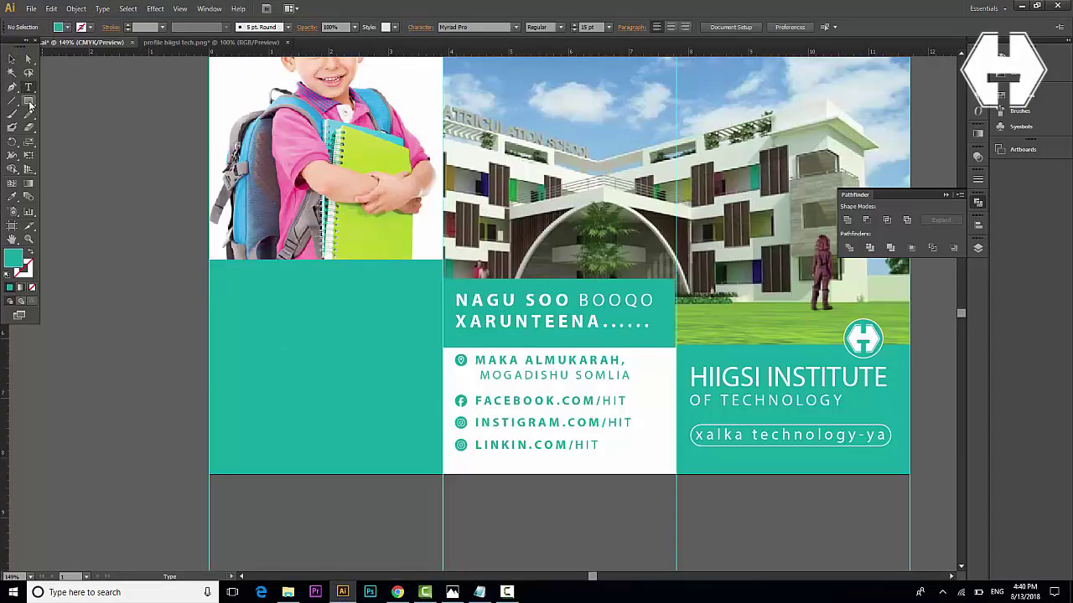
- Draw a rounded rectangle about 0.64 by 0.28 in near the teal block's upper-left corner and fill it white
drag(29, 101, 75, 113)
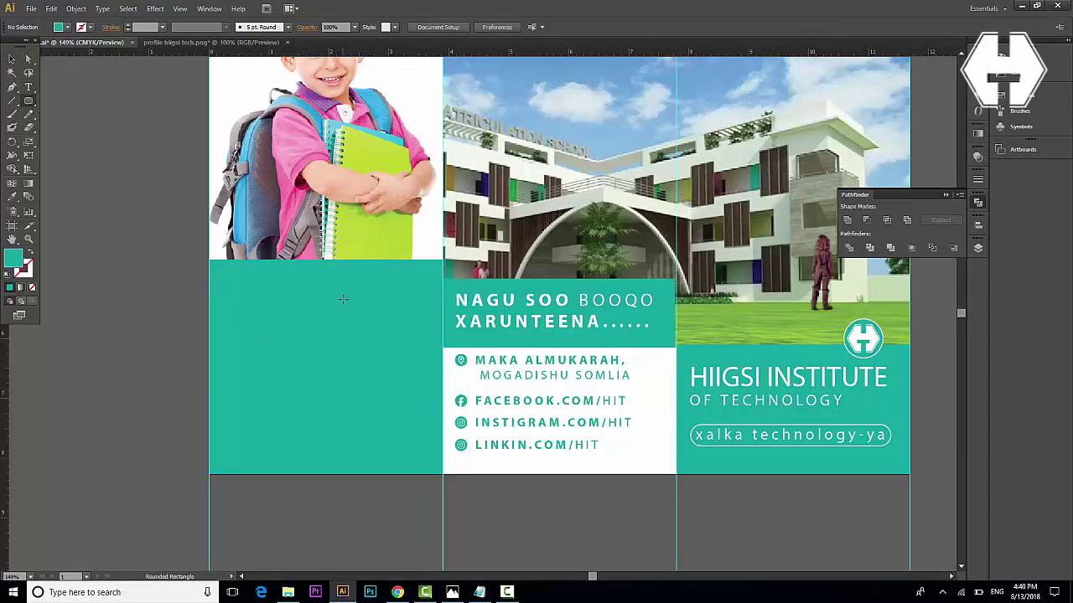
drag(225, 266, 269, 289)
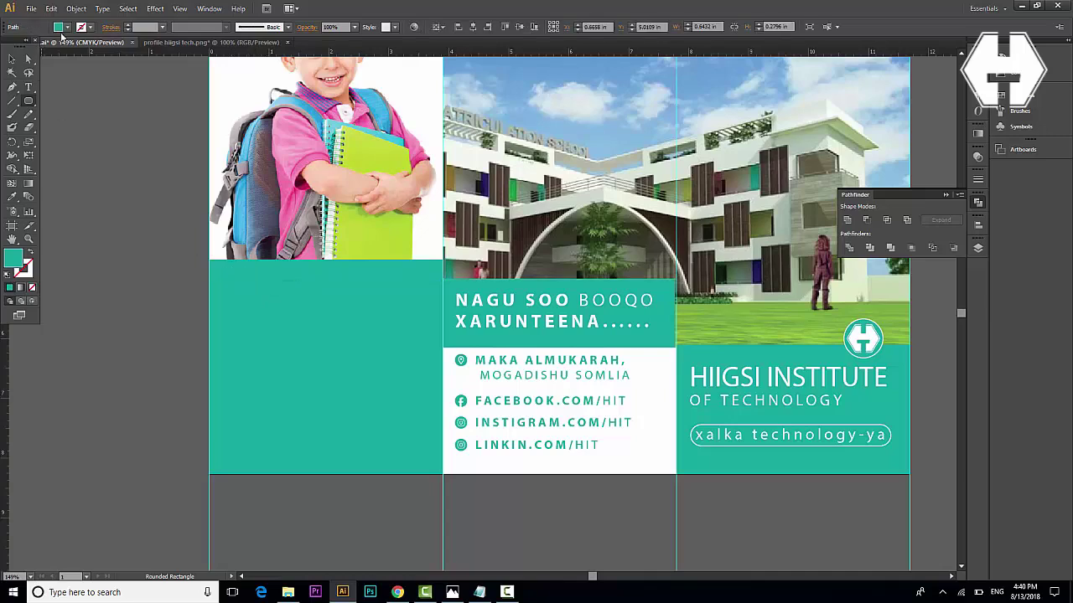
click(67, 27)
click(23, 46)
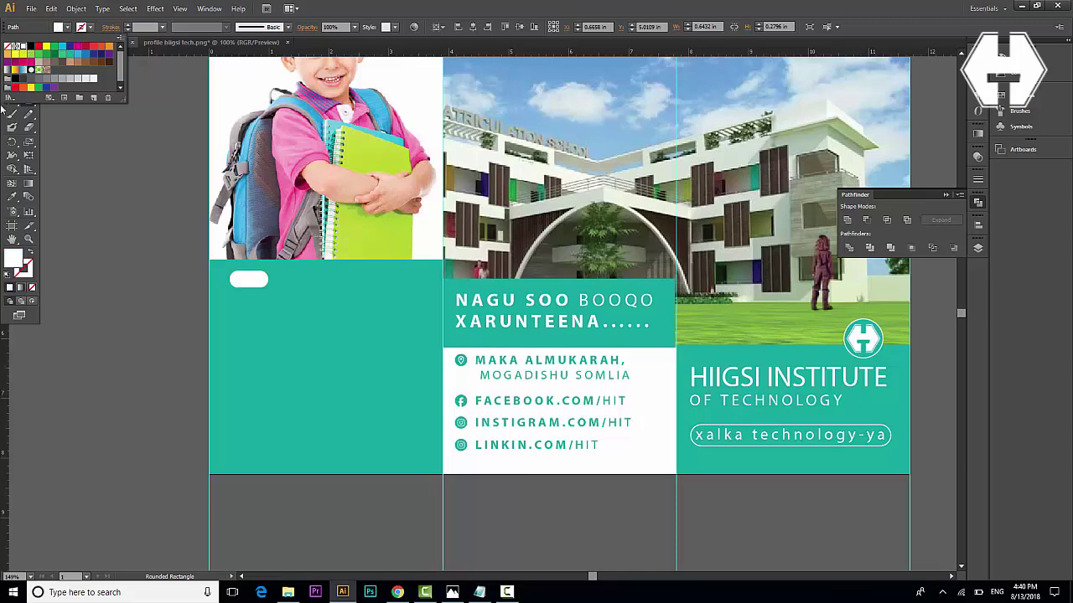
- Add the heading ABOUT over the white rounded rectangle and format it as Myriad Pro Bold, 13 pt
click(28, 87)
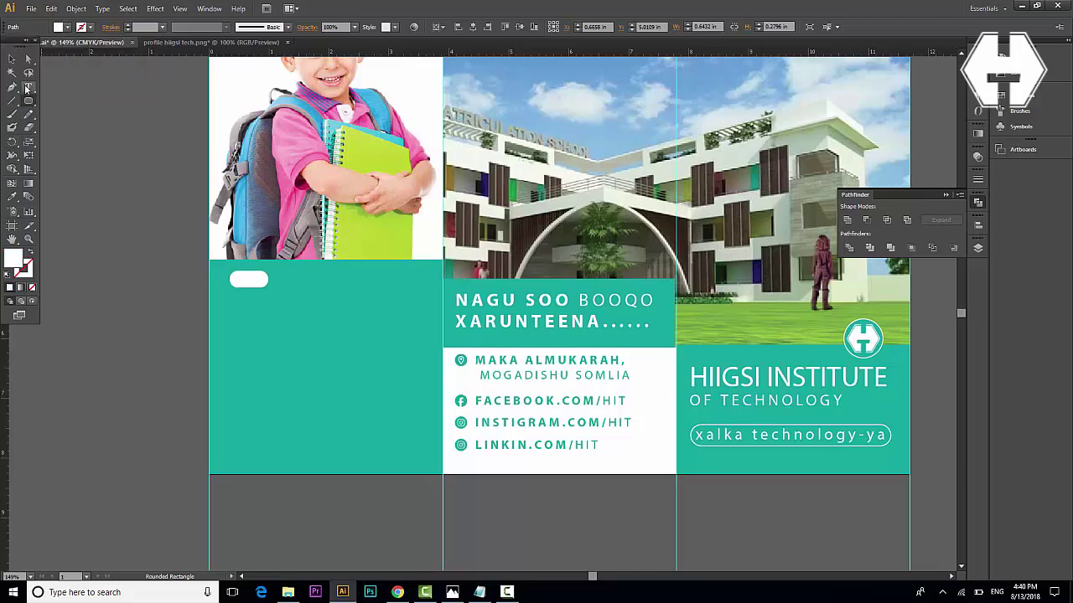
click(249, 282)
text(ABOUT)
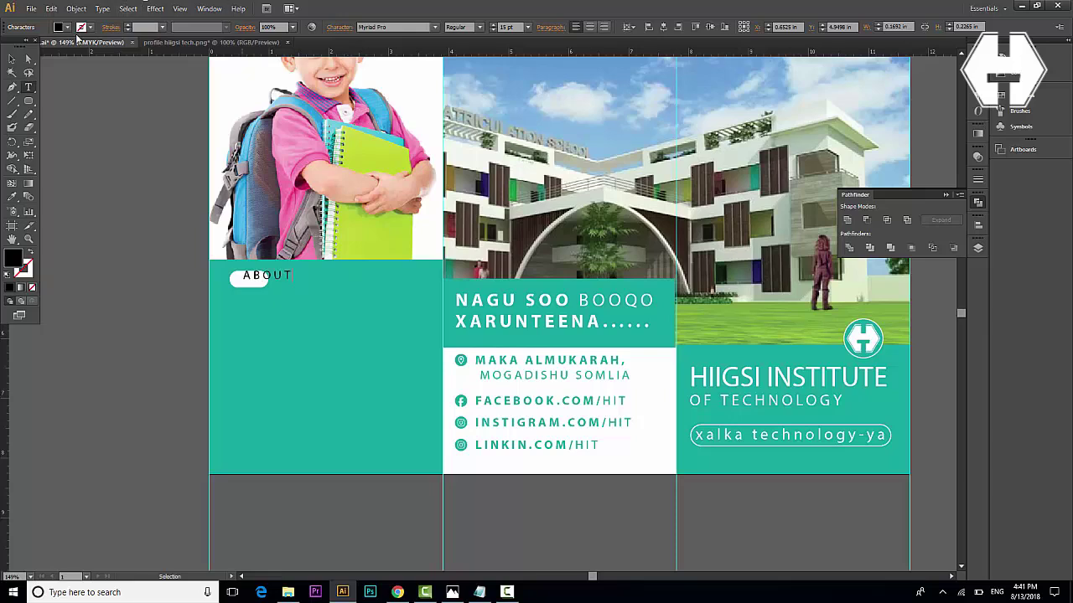
click(12, 58)
click(480, 27)
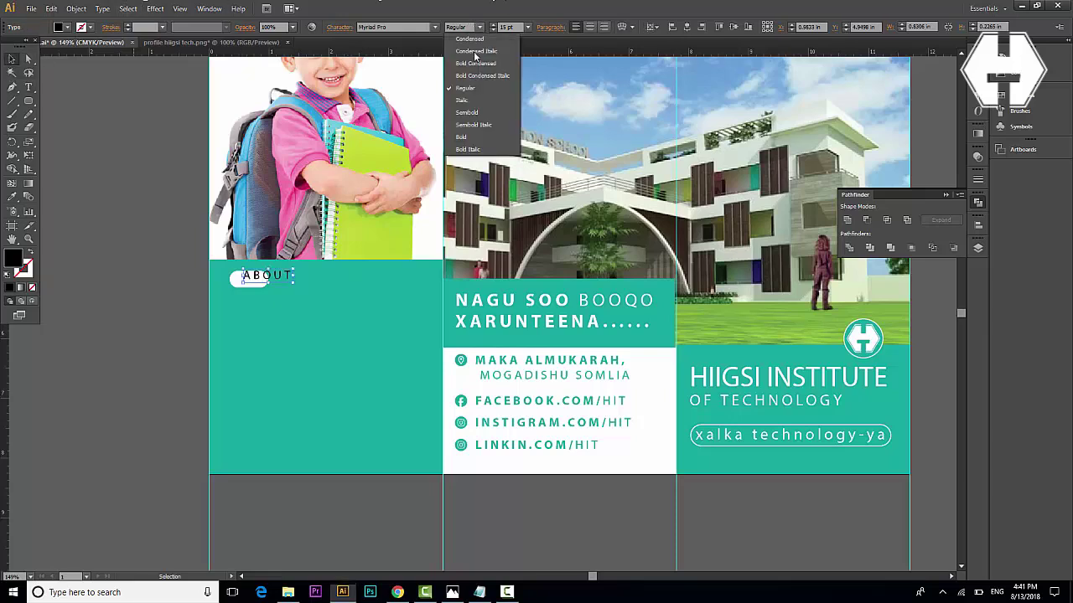
click(468, 136)
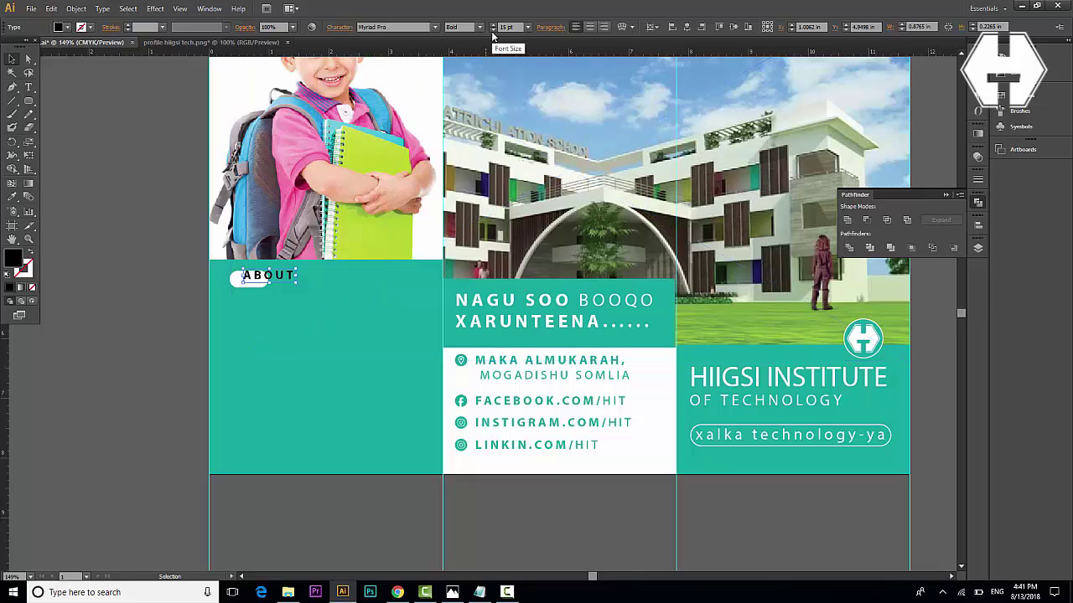
click(493, 30)
click(492, 31)
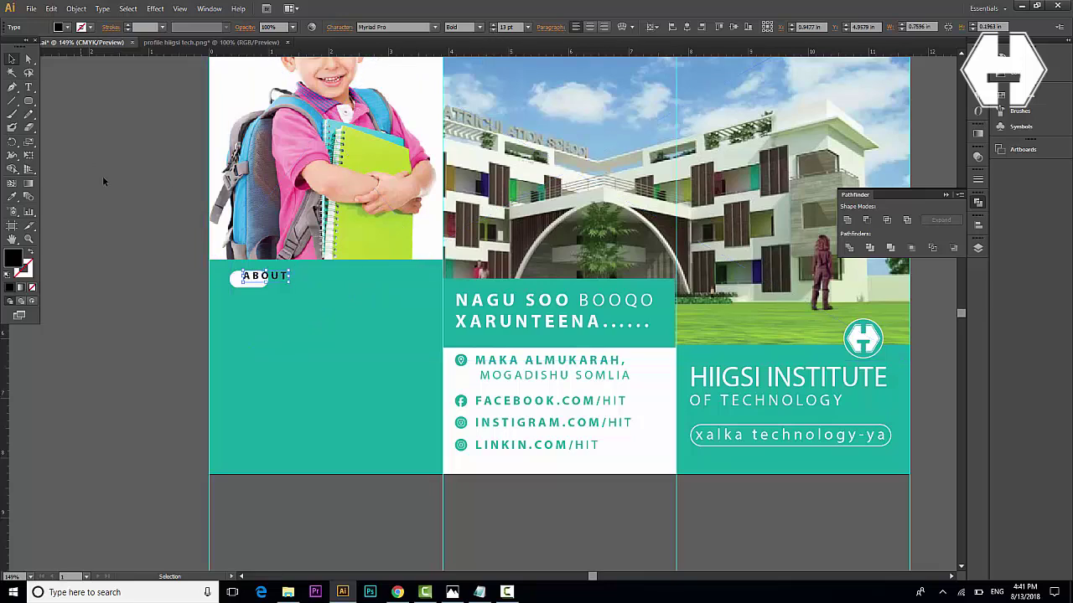
- Nudge the ABOUT heading left and down so it sits on the white rounded rectangle
key(Left)
key(Left)
key(Left)
key(Left)
key(Left)
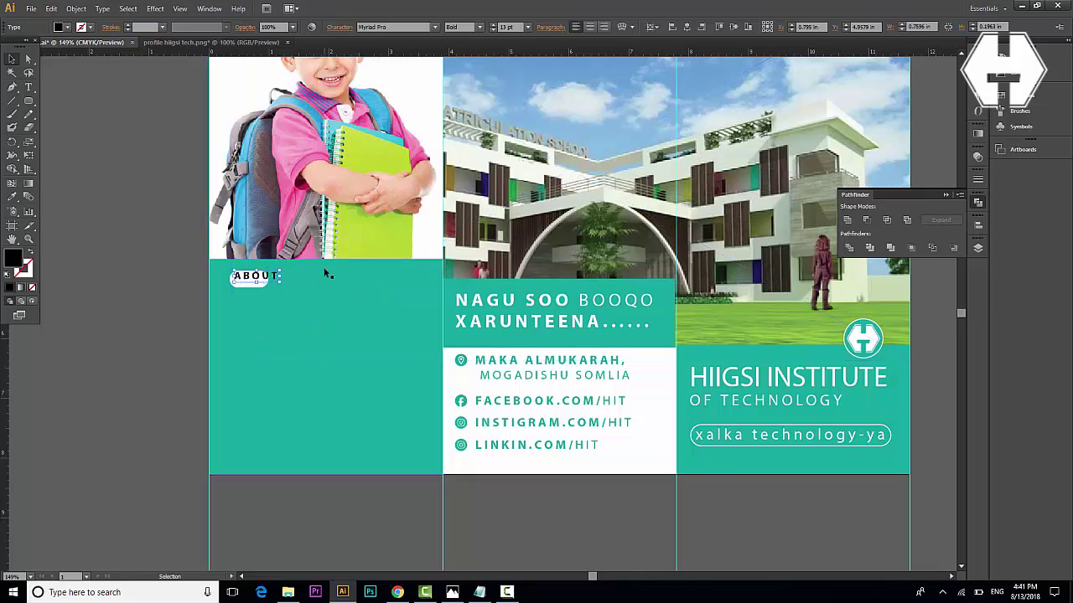
key(Down)
key(Down)
- Widen the white rounded rectangle to about 0.91 in and nudge it left to centre it around ABOUT
click(266, 301)
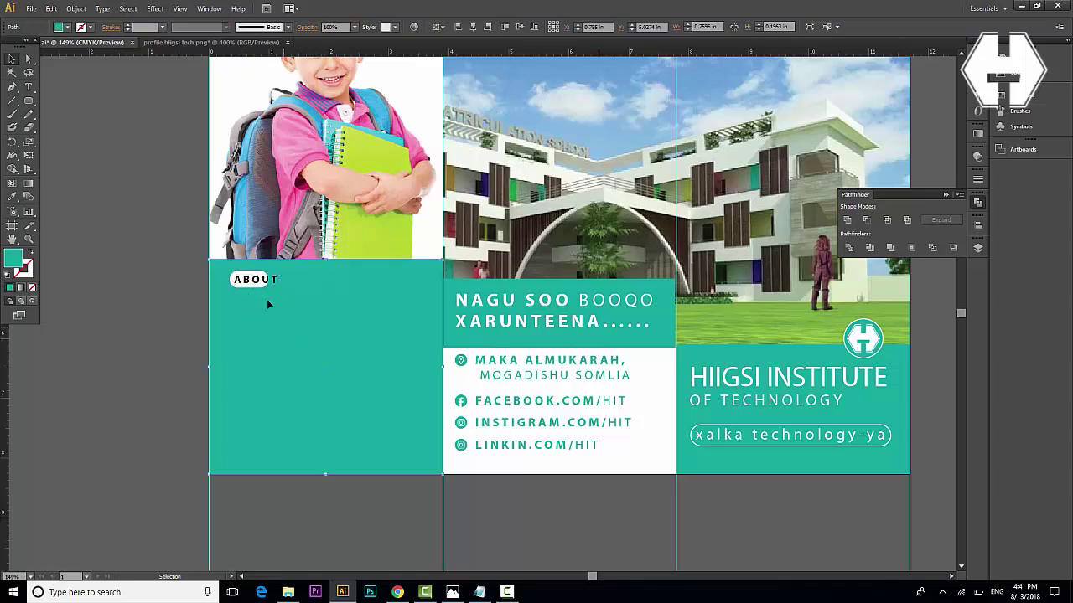
click(264, 281)
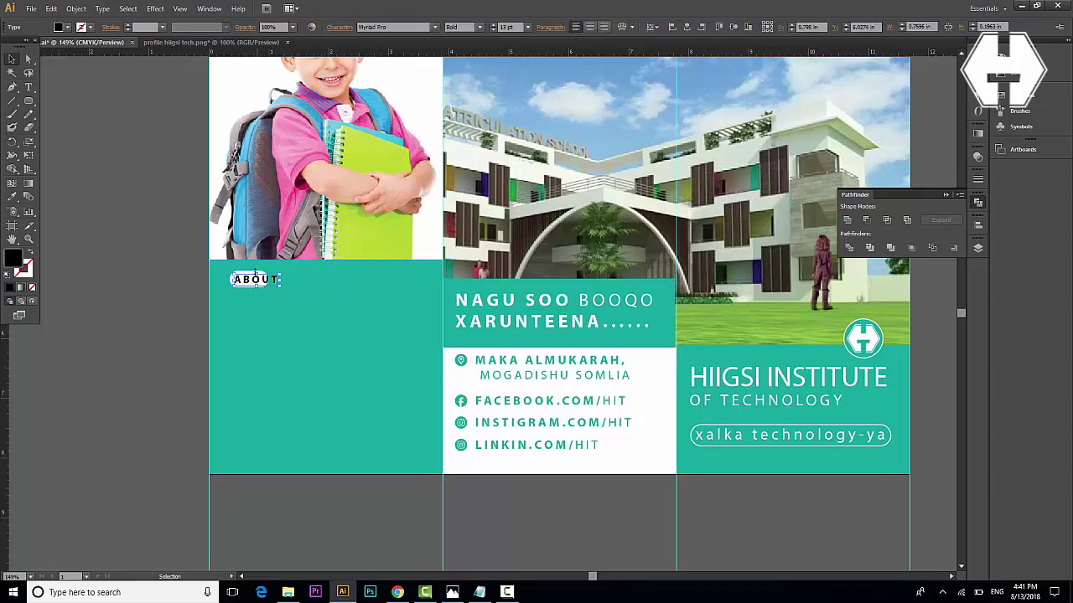
click(254, 279)
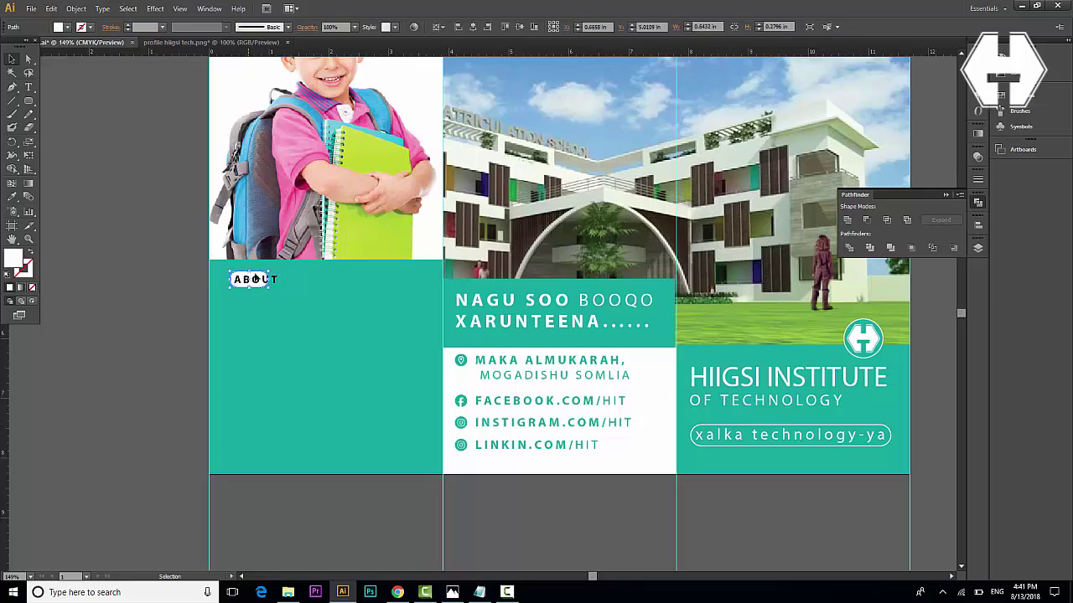
drag(274, 279, 285, 279)
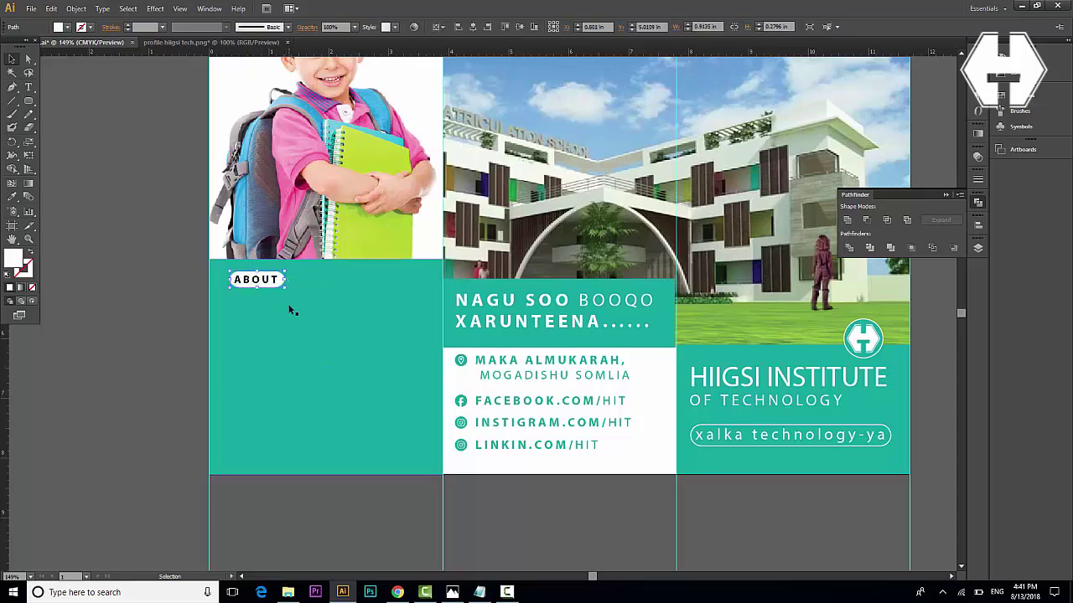
key(Left)
key(Left)
- Recolour the ABOUT heading with the teal sampled from the block behind it
click(270, 282)
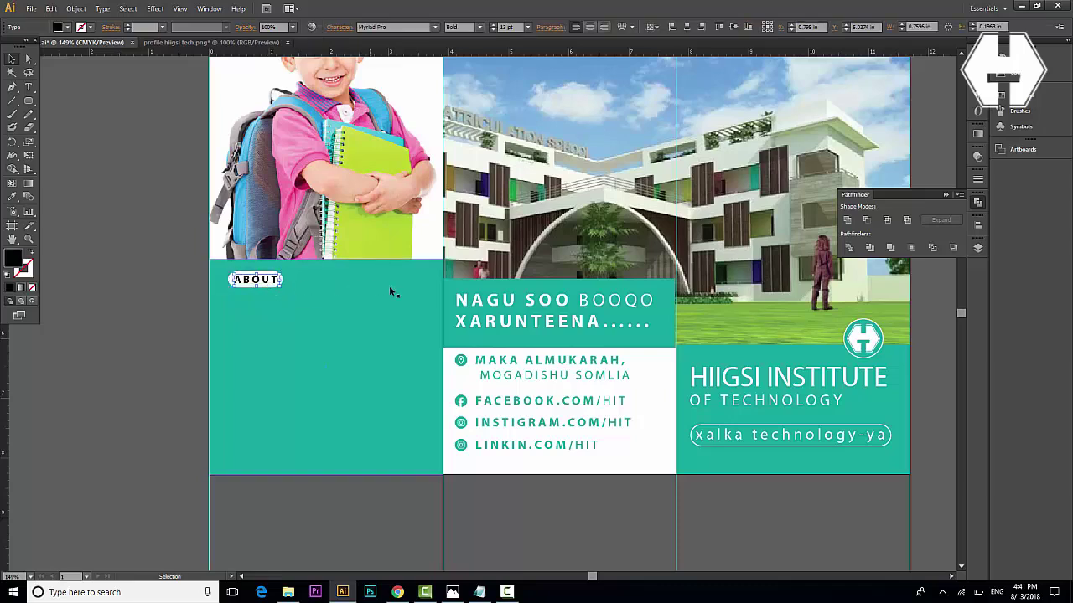
key(i)
click(397, 305)
click(11, 58)
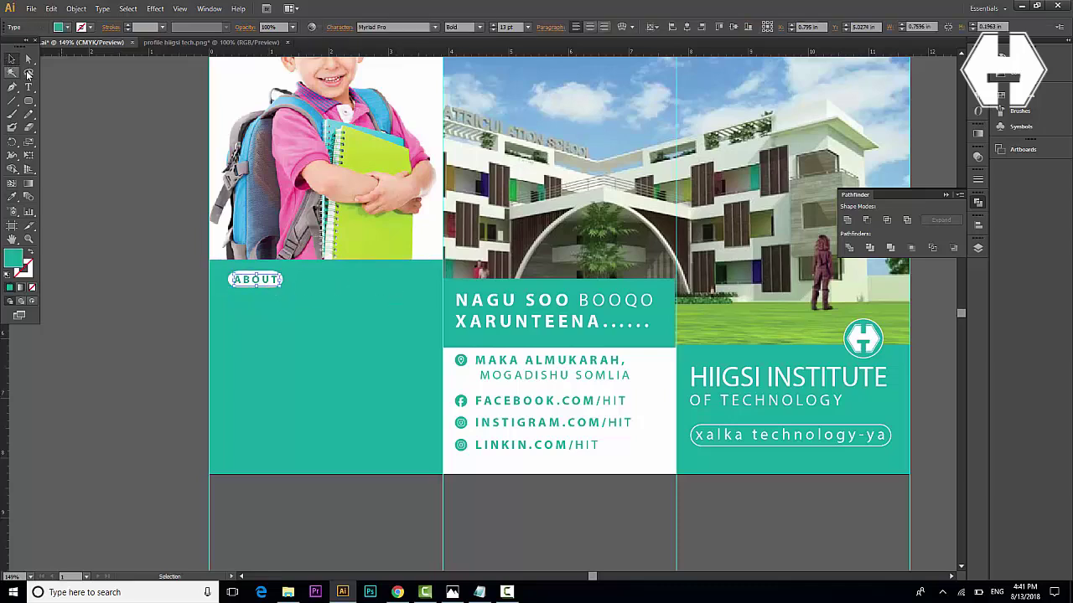
- Paste the copied about paragraph as text below the ABOUT heading and set it to 11 pt Regular
click(28, 88)
click(245, 305)
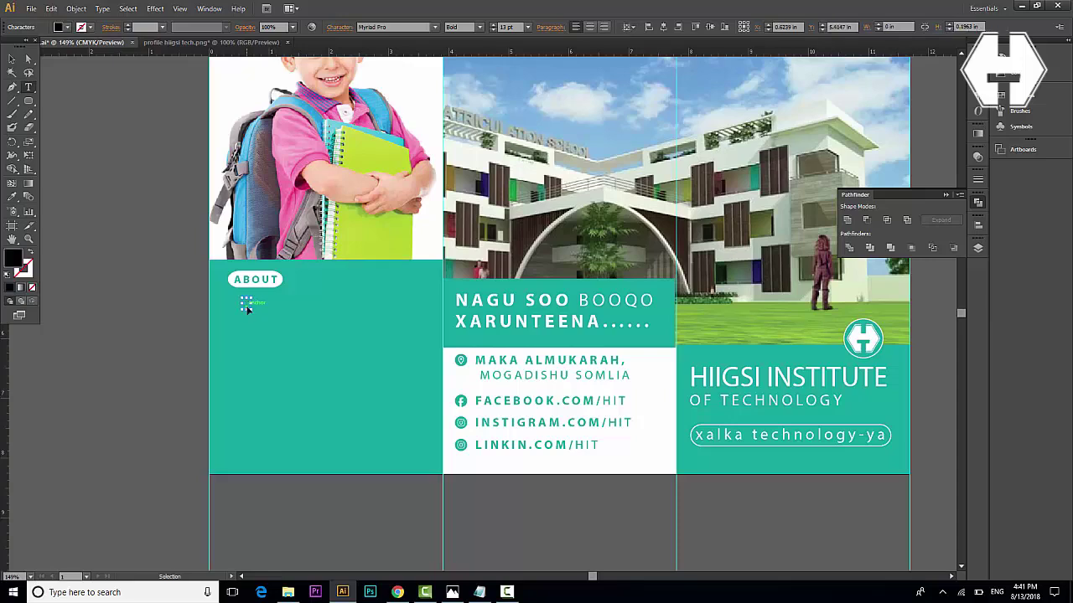
key(ctrl+v)
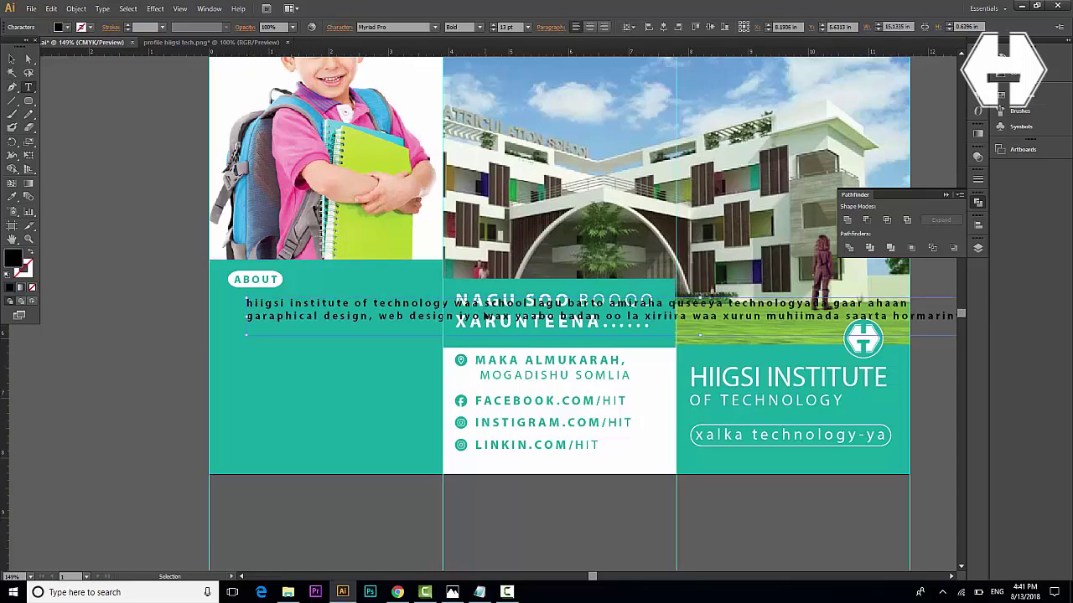
key(Escape)
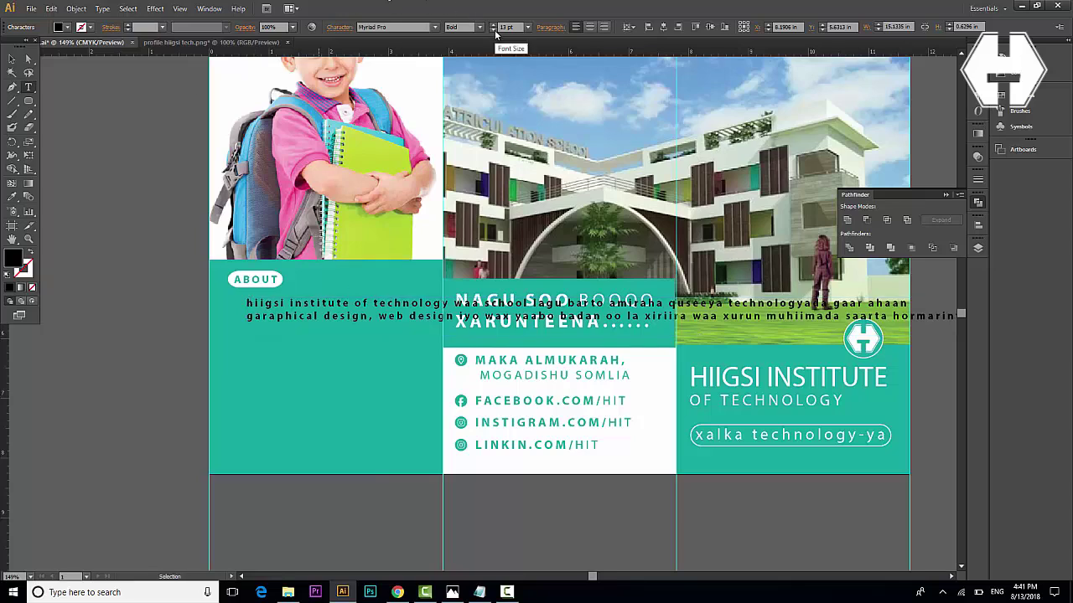
double_click(493, 30)
click(475, 27)
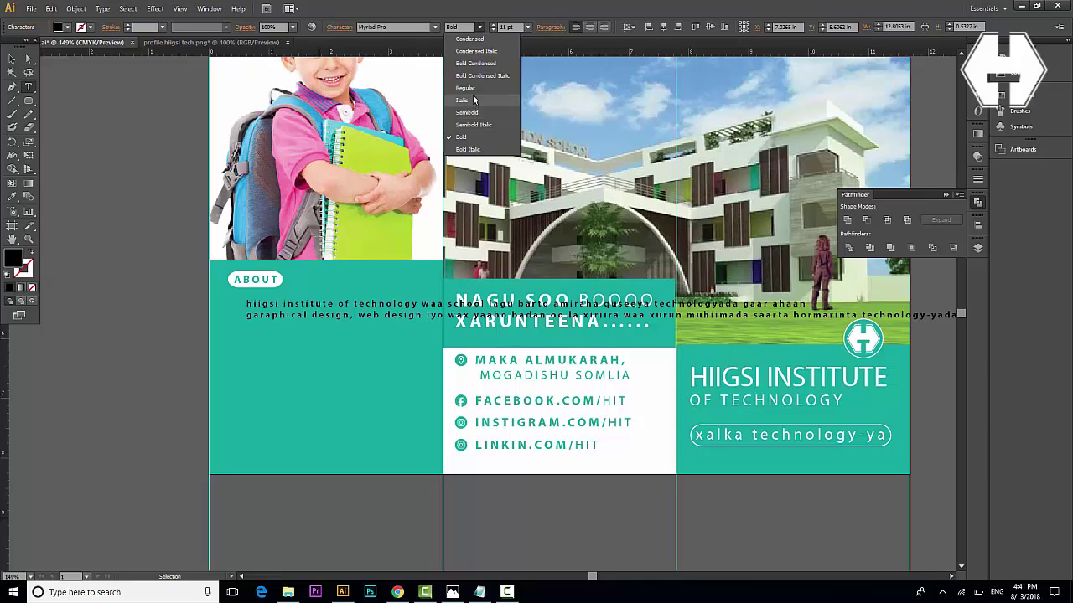
click(465, 88)
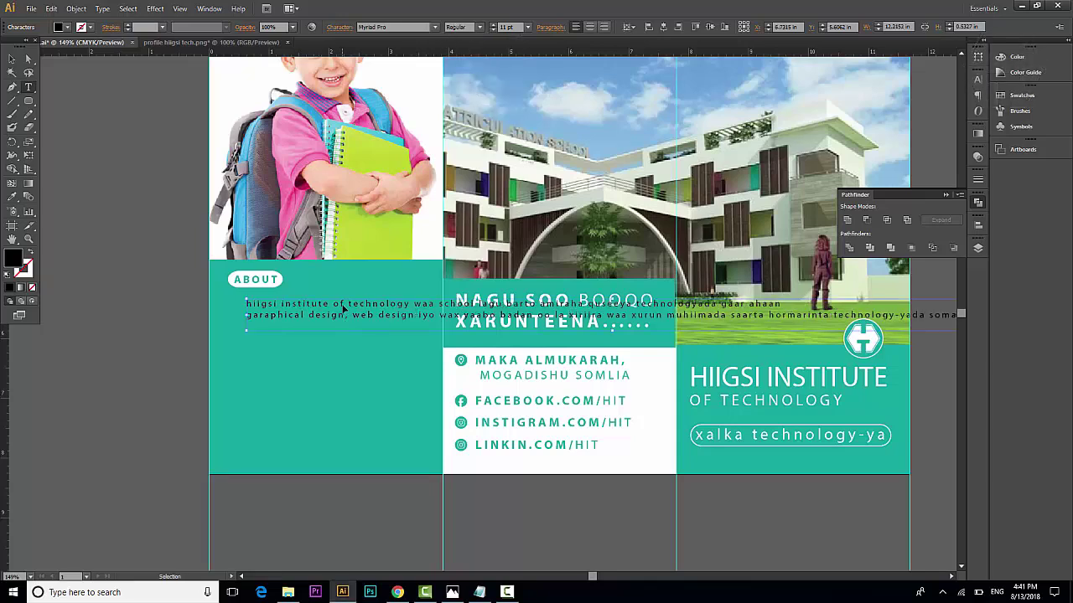
- Move the about paragraph left under the ABOUT heading and break it into short lines that fit the teal panel
drag(342, 308, 325, 304)
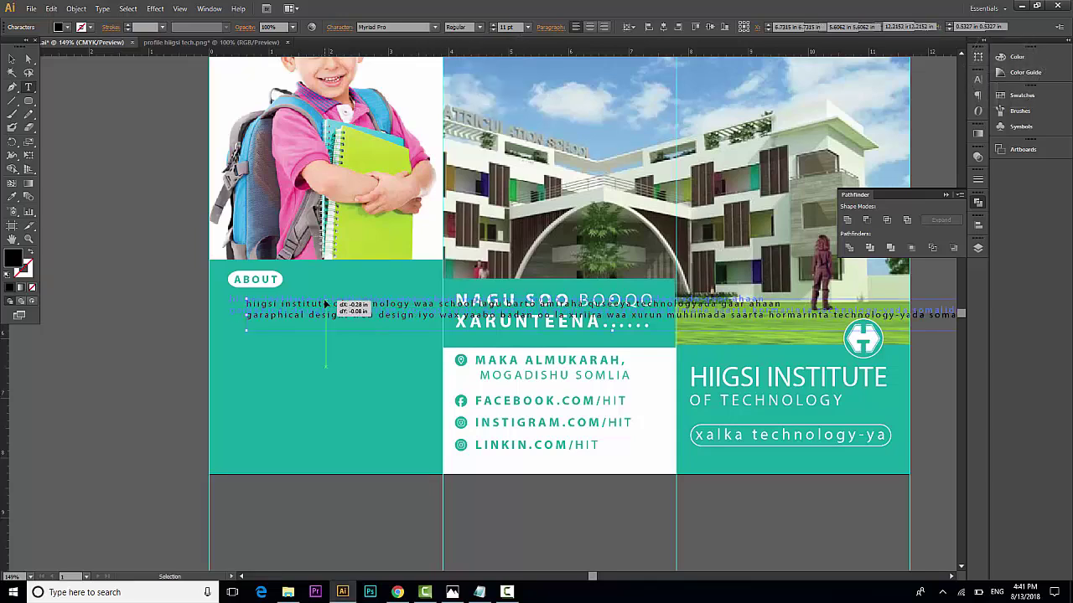
click(419, 299)
key(Return)
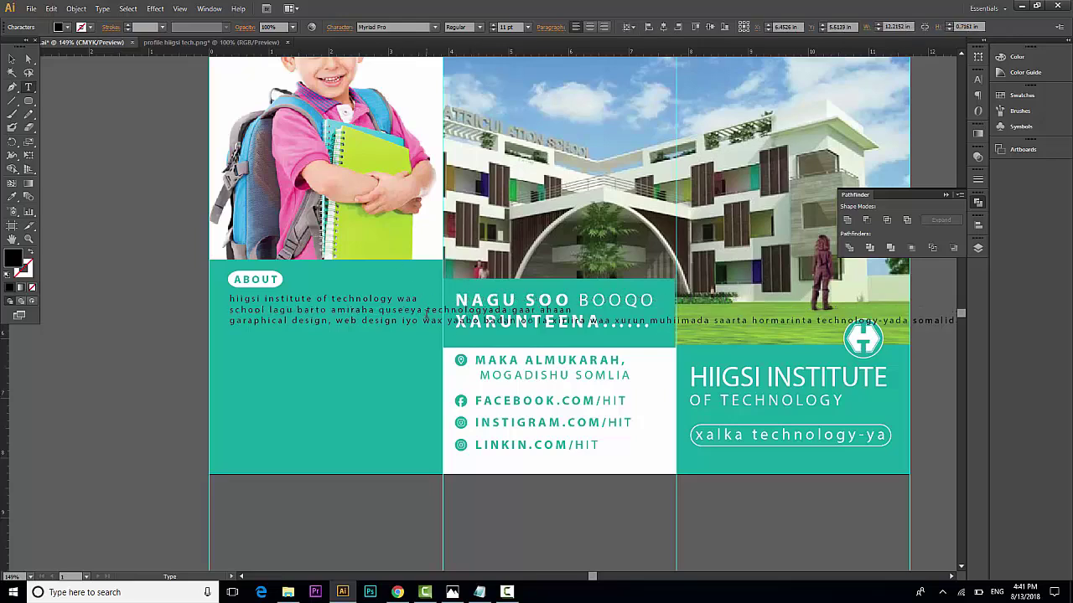
key(Return)
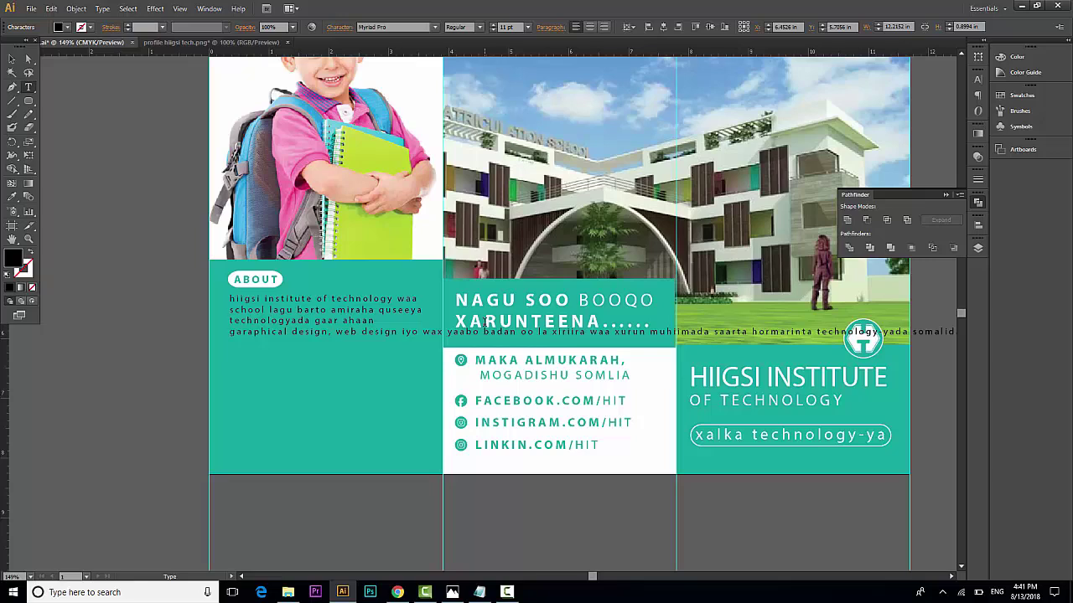
key(Escape)
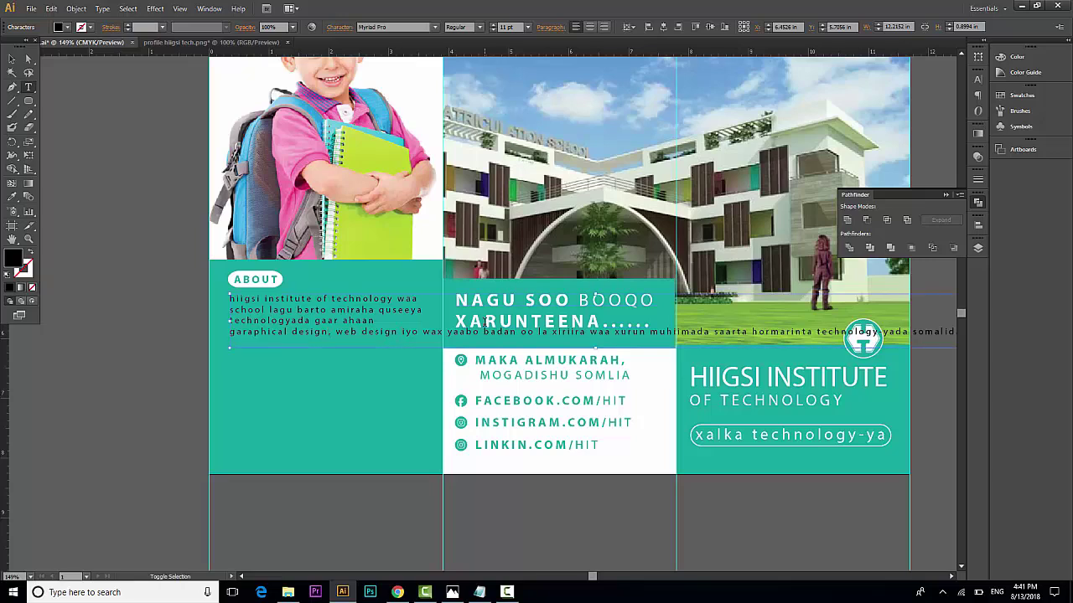
- Delete the about paragraph's text after "web design" and capitalise its first word as "Hiigsi"
key(ctrl+shift+End)
key(BackSpace)
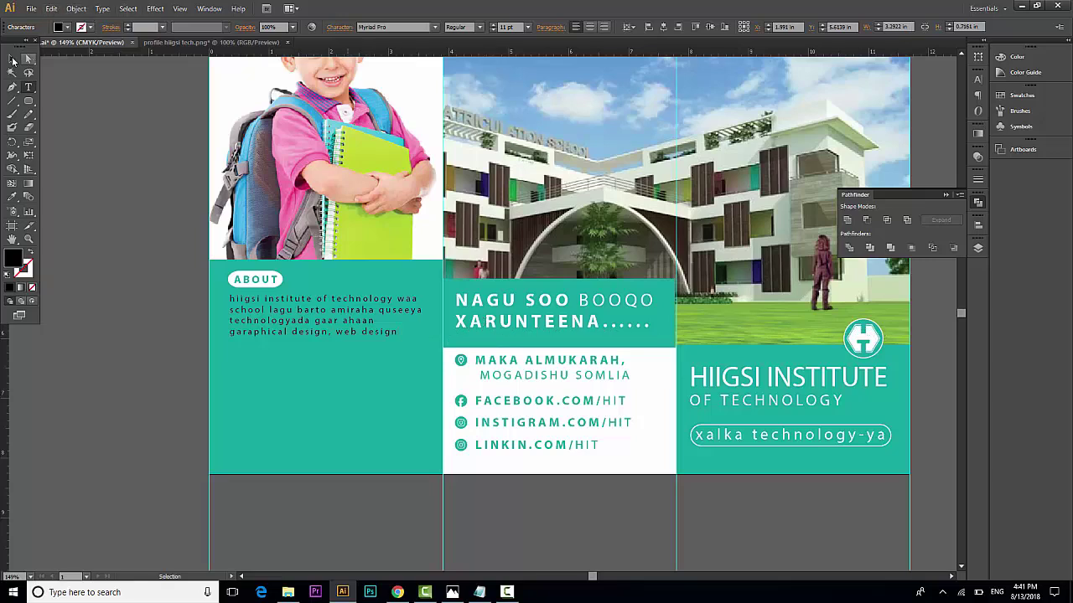
click(226, 298)
text(H)
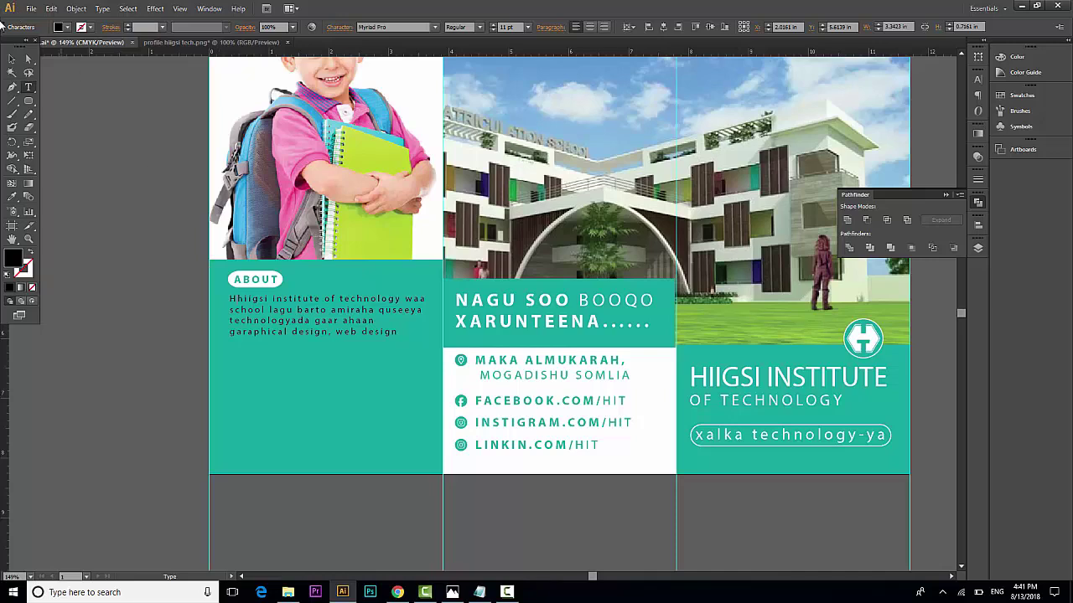
key(Delete)
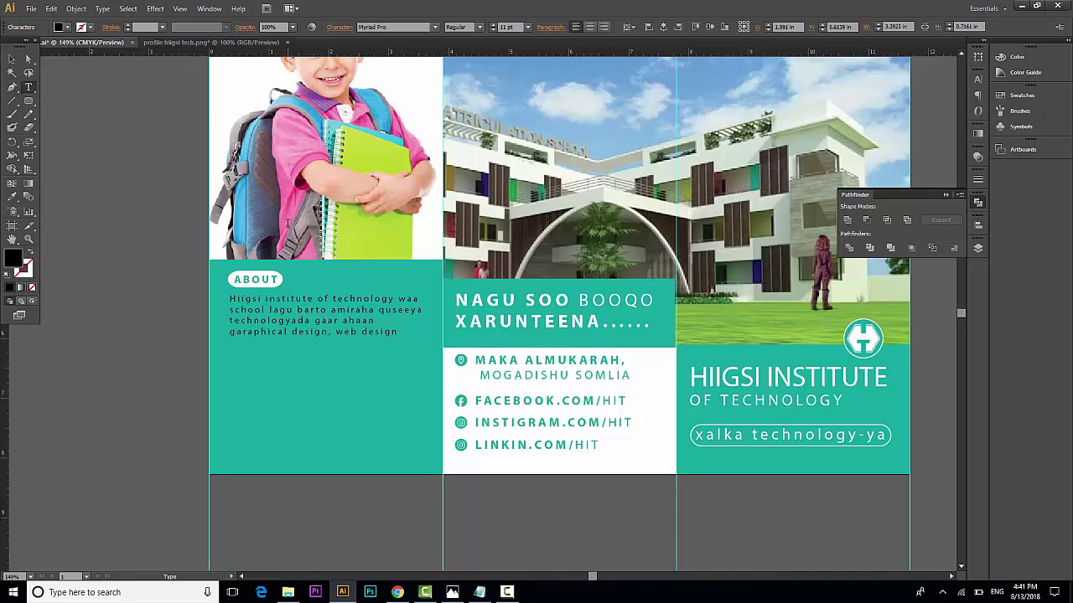
- Recolour the about paragraph white
click(12, 60)
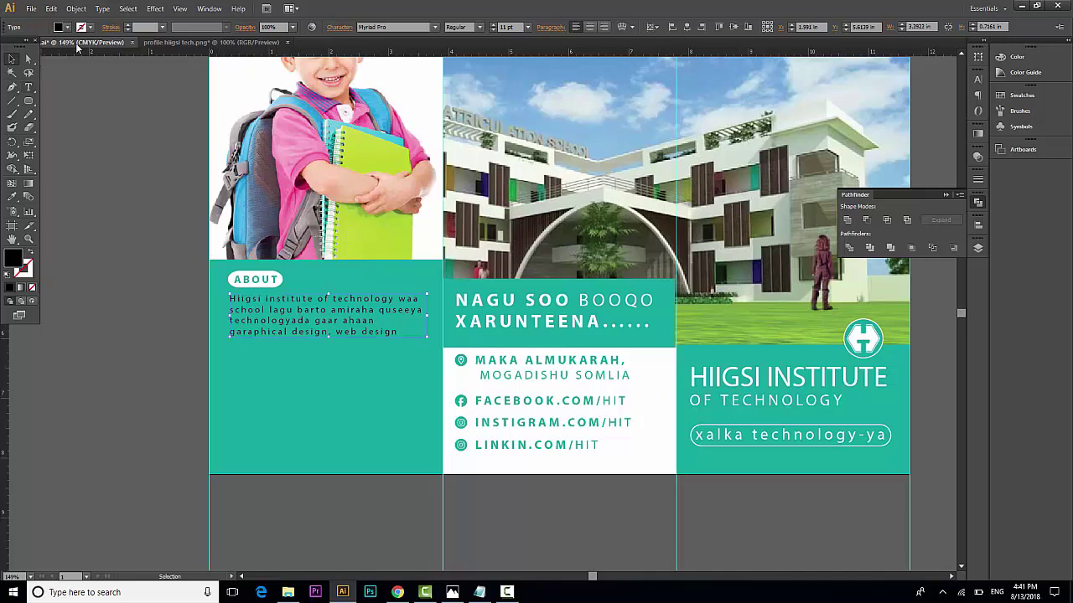
click(69, 28)
click(23, 47)
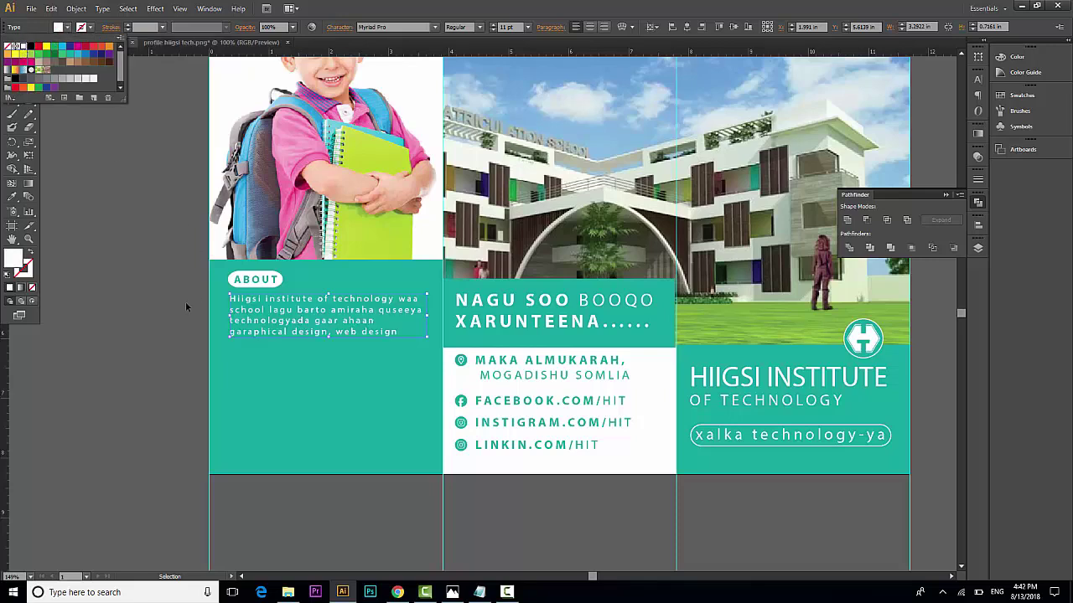
click(180, 302)
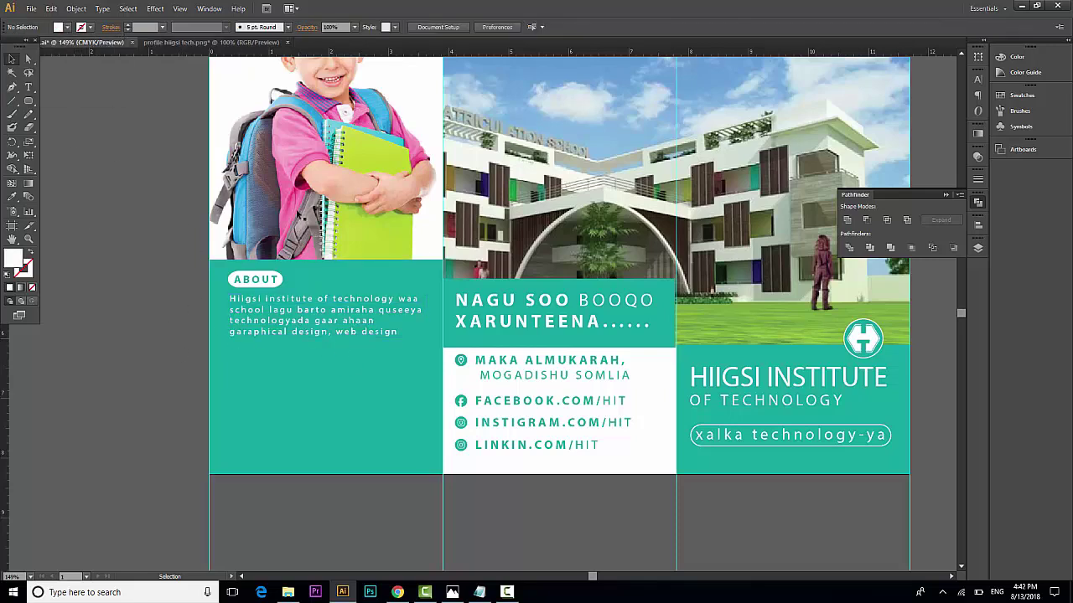
- Duplicate the ABOUT heading together with its white rounded rectangle and place the copy below the about paragraph
click(265, 278)
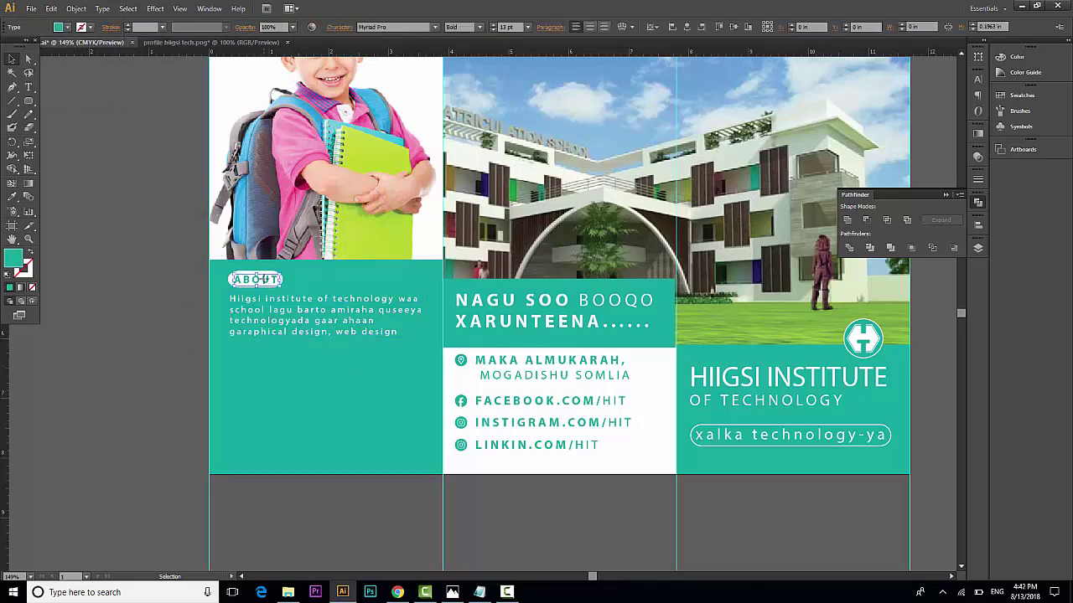
shift+click(264, 279)
drag(265, 279, 270, 359)
click(168, 346)
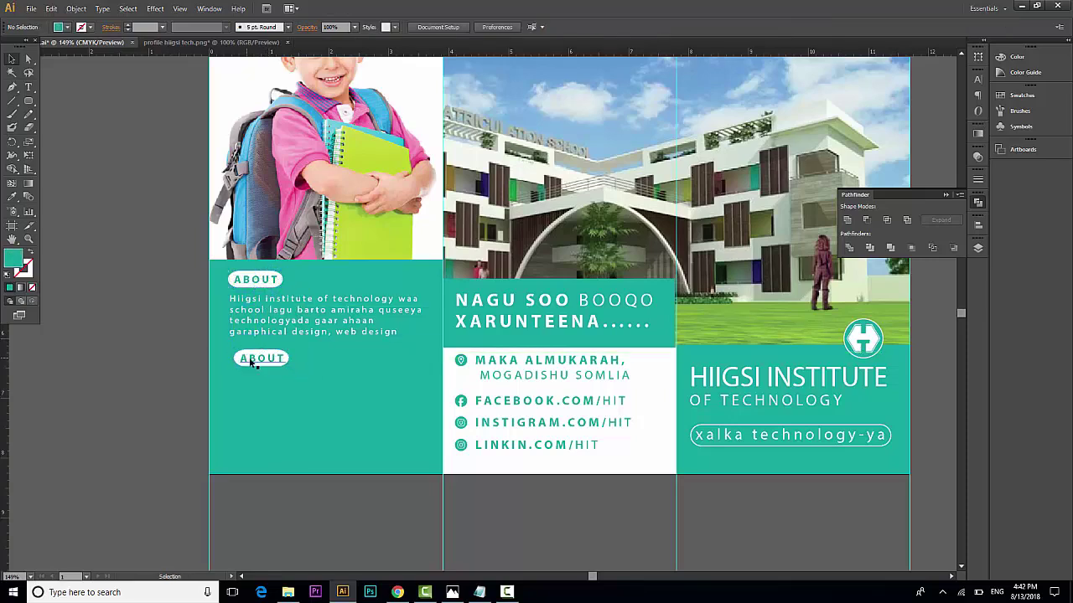
- Replace the copied heading's text with MISION
key(t)
key(ctrl+a)
text(V)
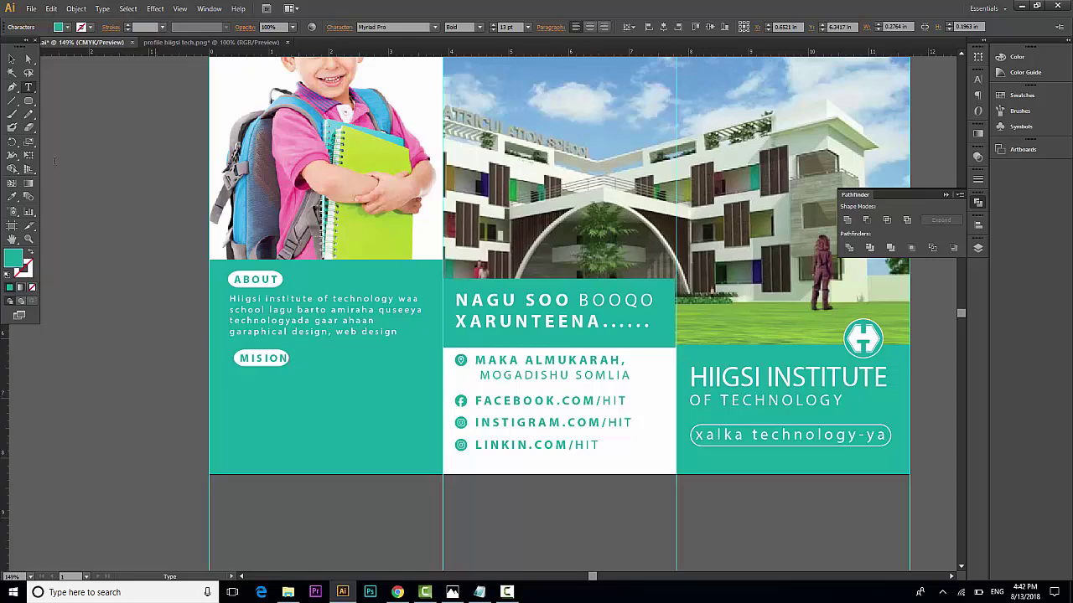
click(11, 59)
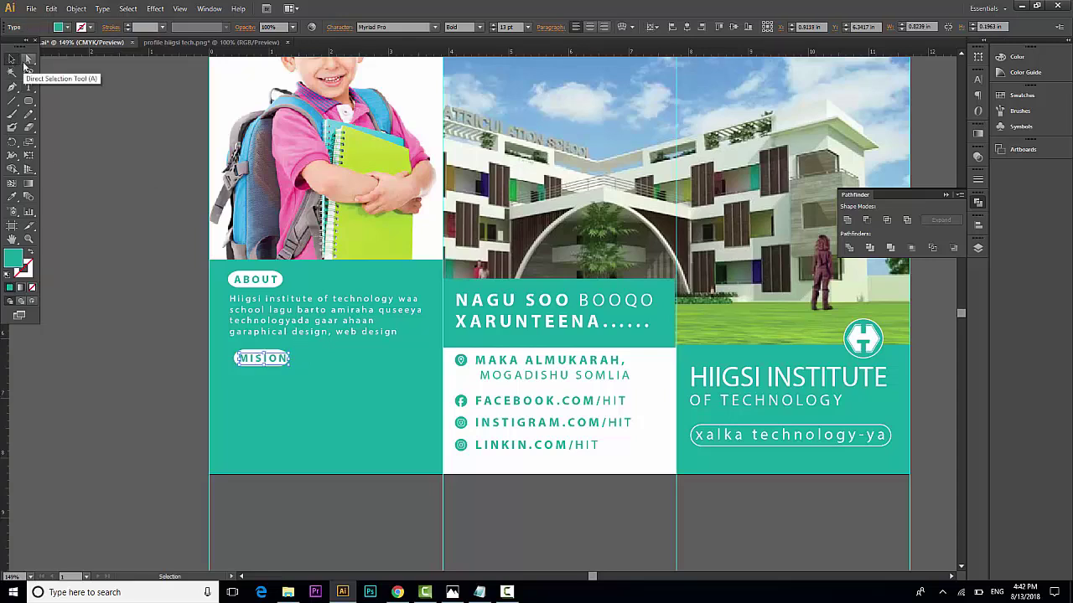
click(56, 152)
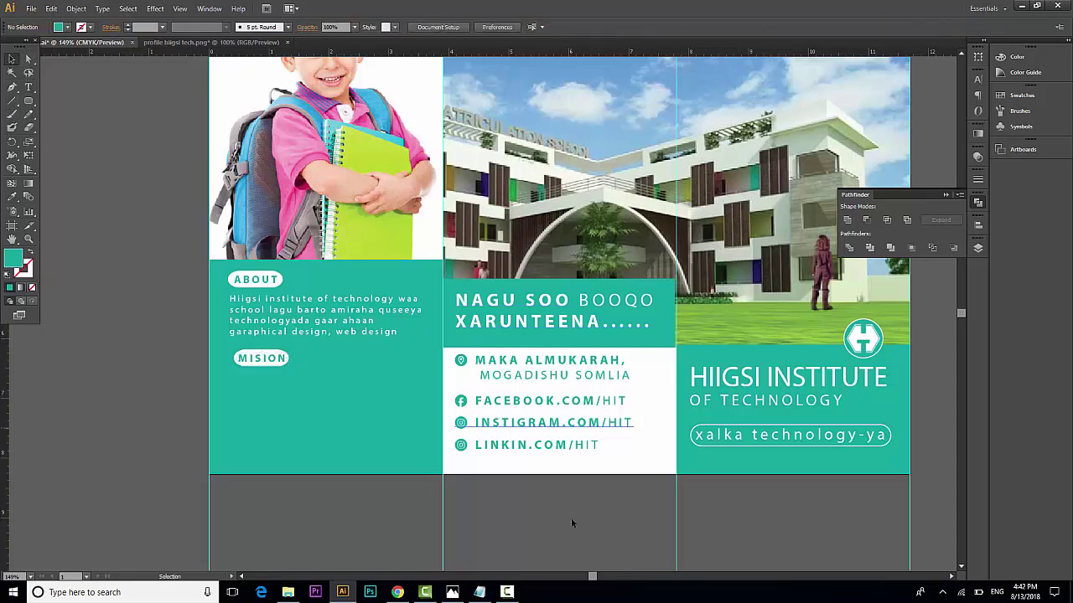
- Copy the mission paragraph from the Notepad file and paste it as text below the MISION heading in Illustrator
click(479, 592)
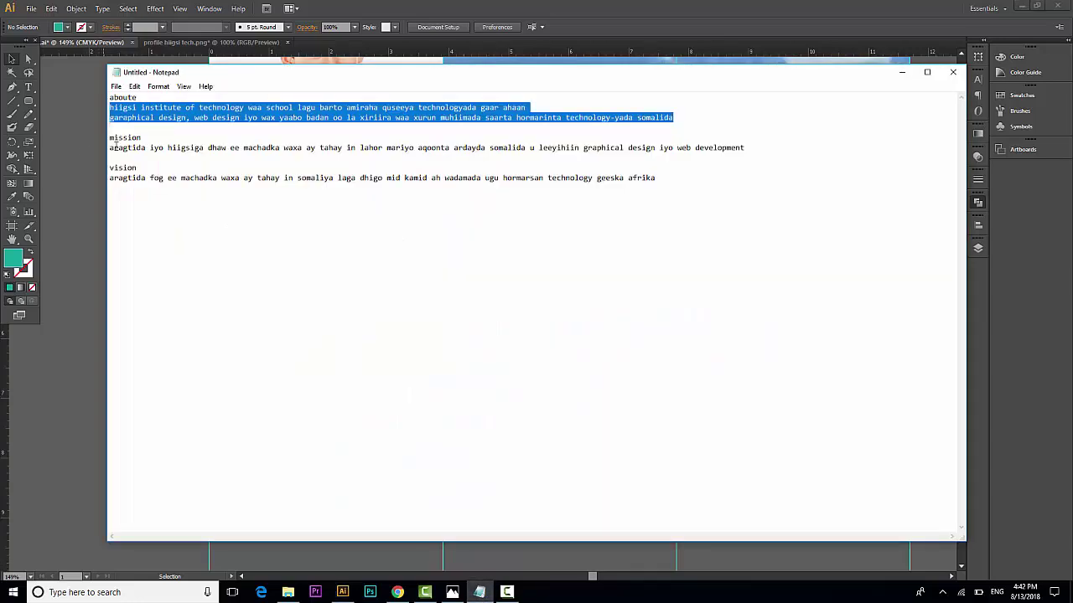
drag(110, 148, 804, 159)
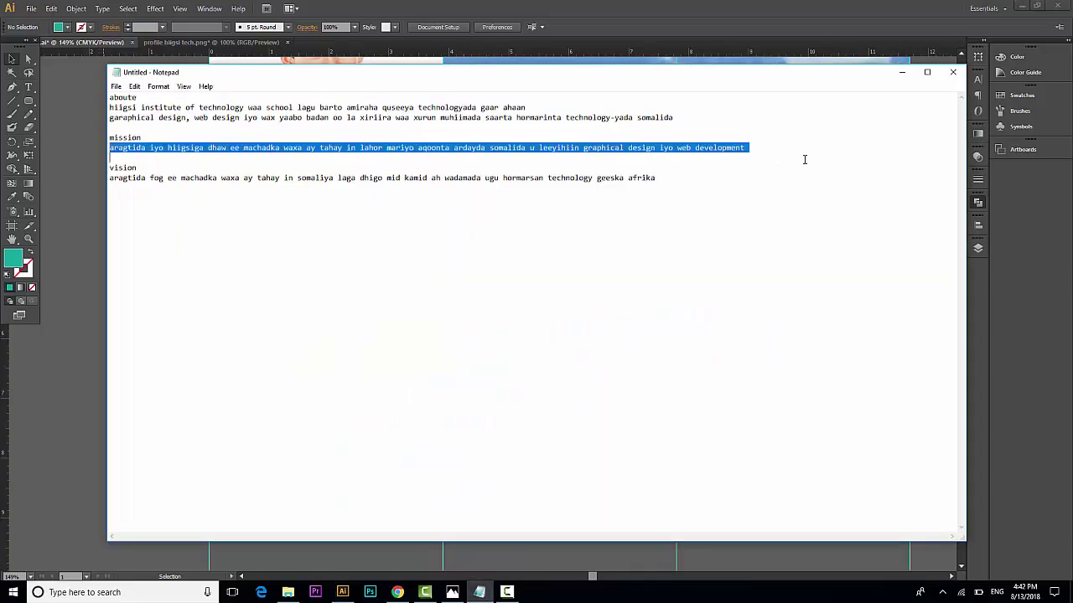
key(ctrl+c)
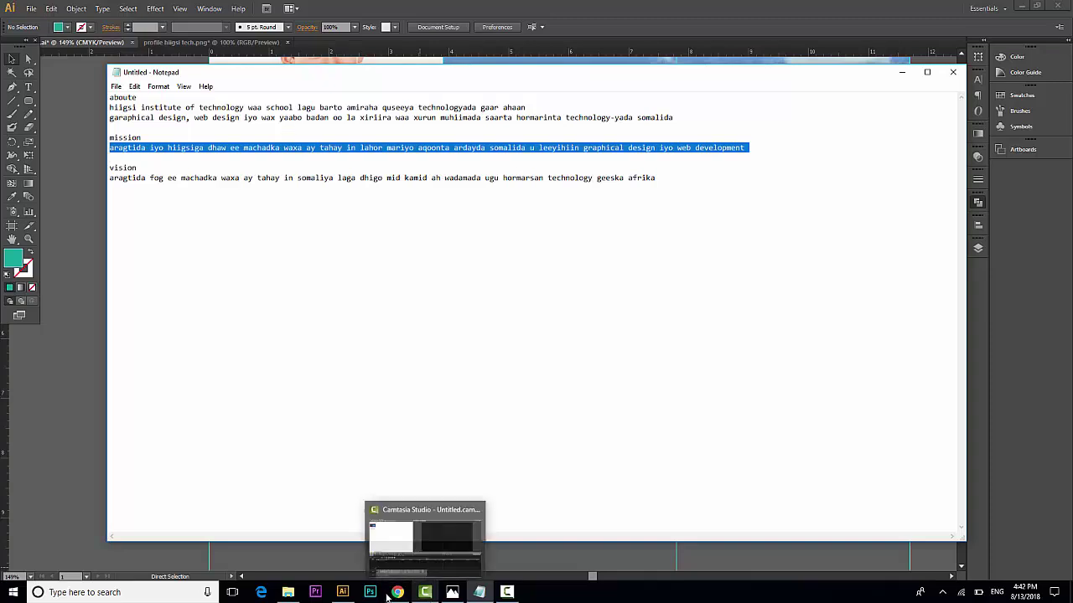
mouse_move(334, 599)
click(313, 514)
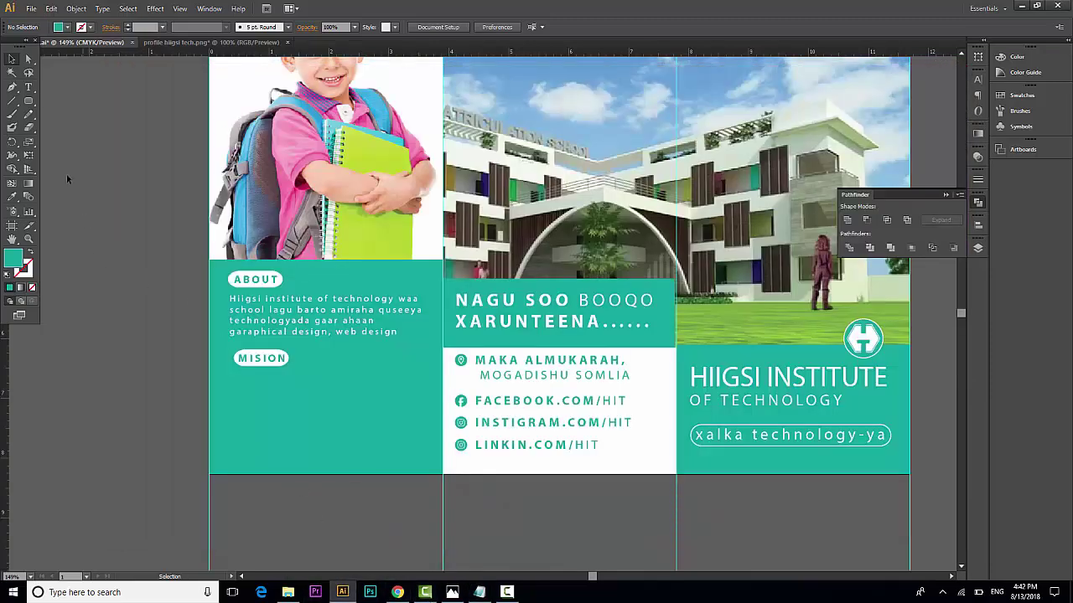
click(29, 87)
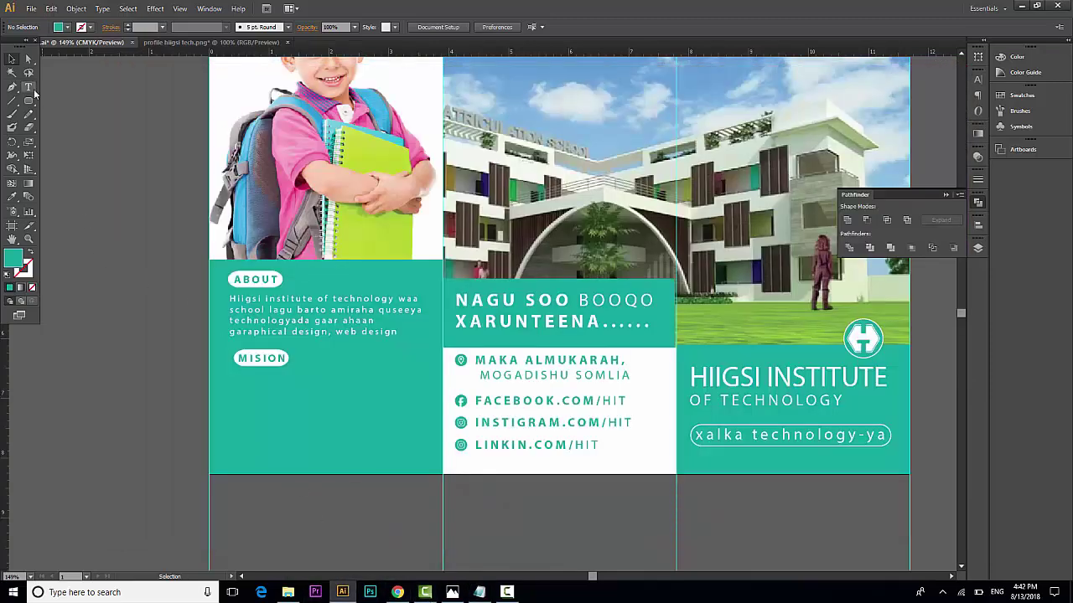
click(232, 381)
key(ctrl+v)
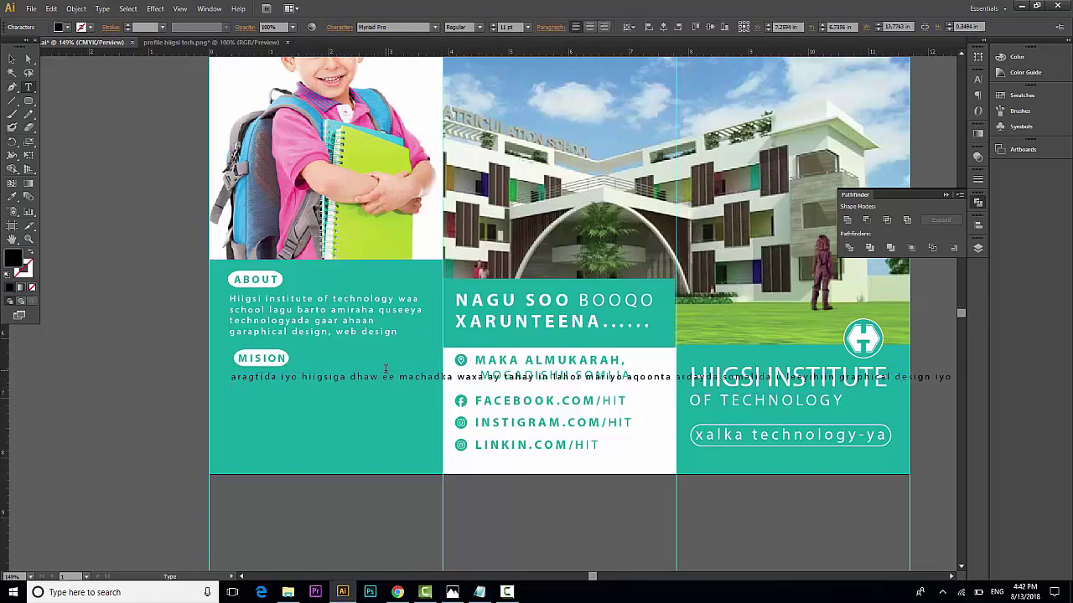
- Break the mission paragraph into five short lines so it fits within the teal panel
key(Return)
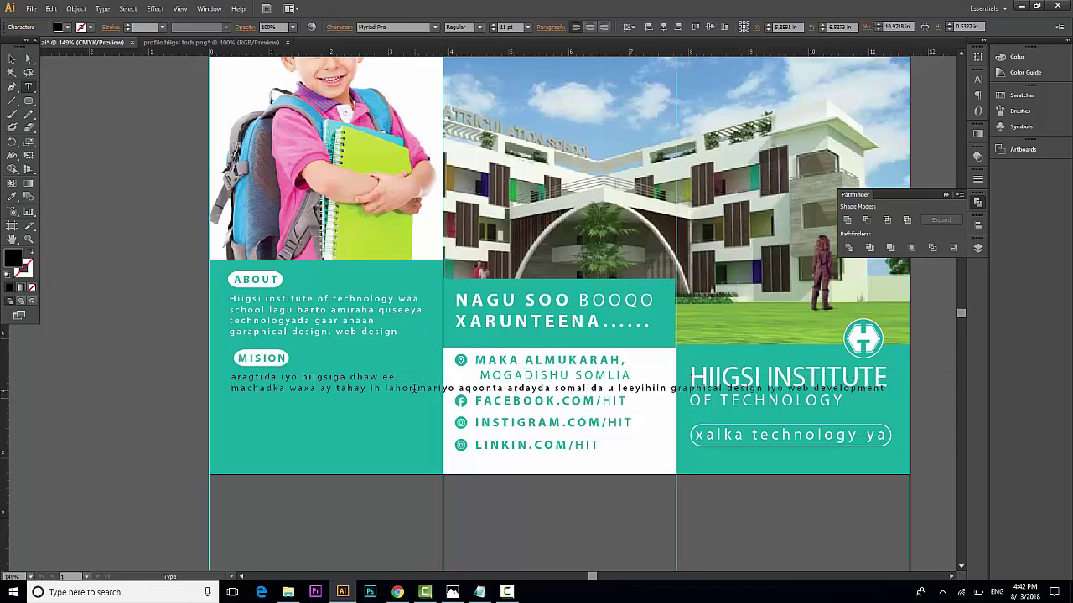
key(Return)
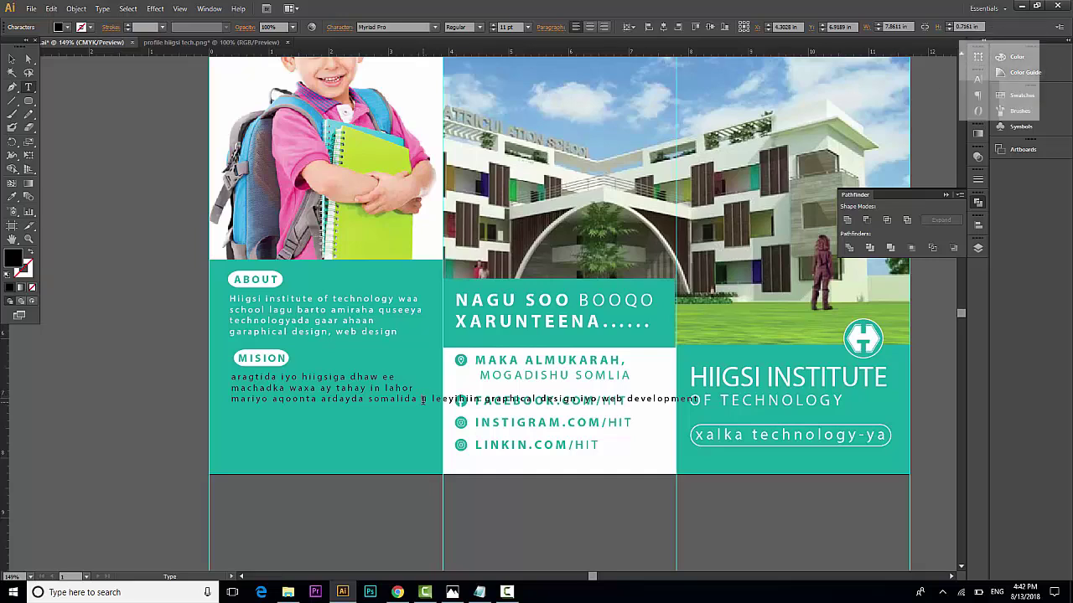
key(Return)
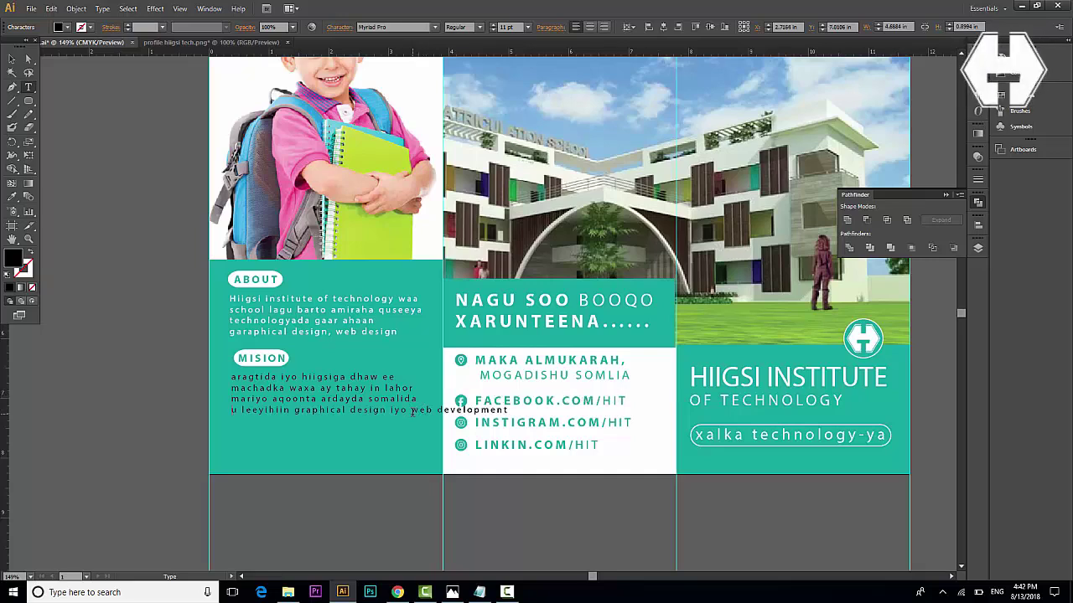
click(412, 410)
key(Return)
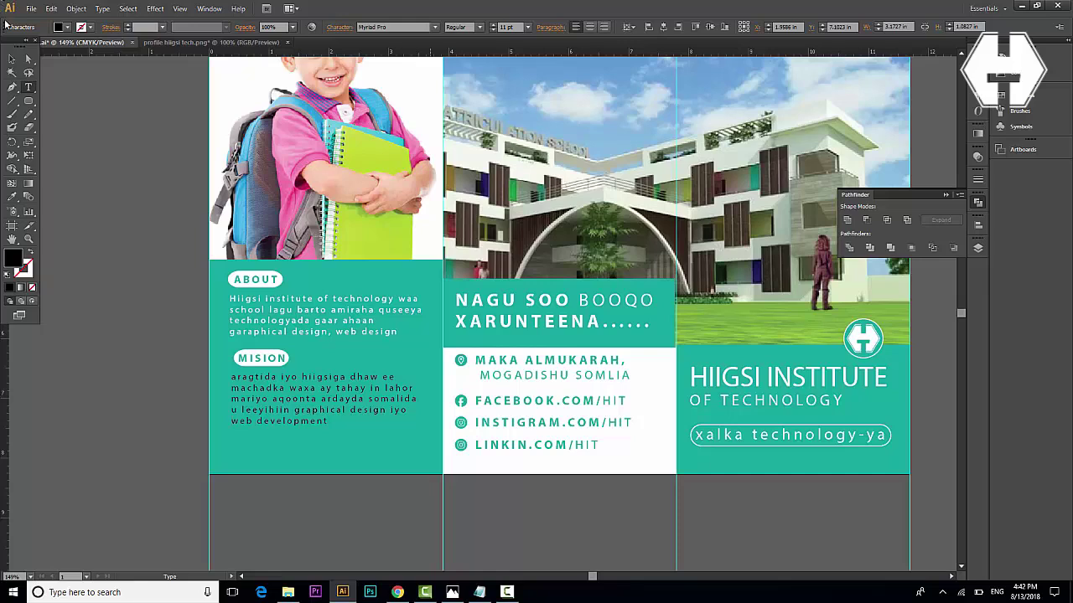
- Recolour the mission paragraph white
click(9, 74)
click(12, 58)
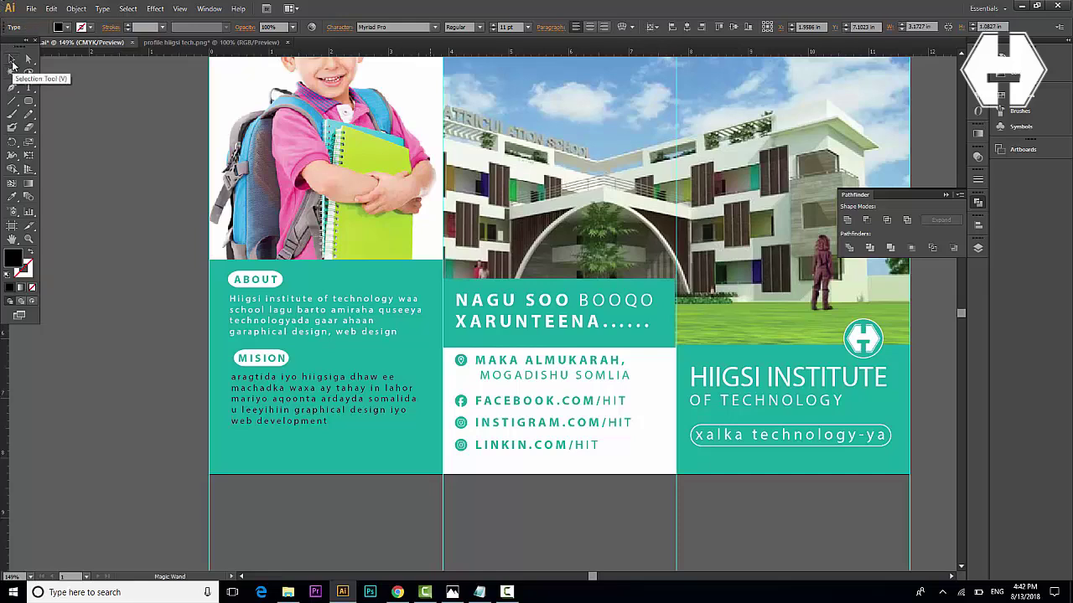
click(69, 29)
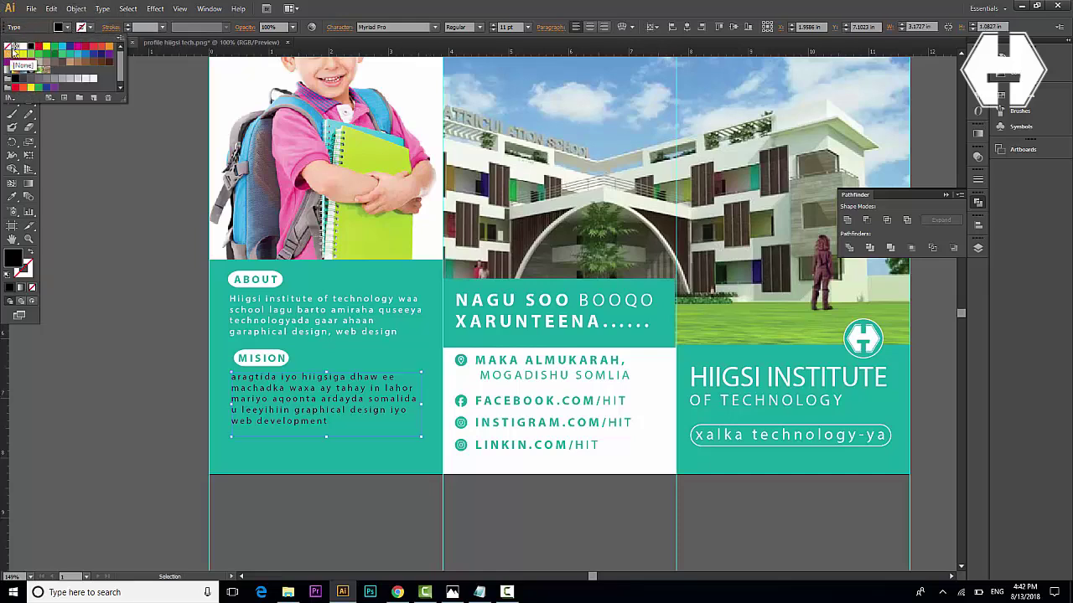
click(28, 47)
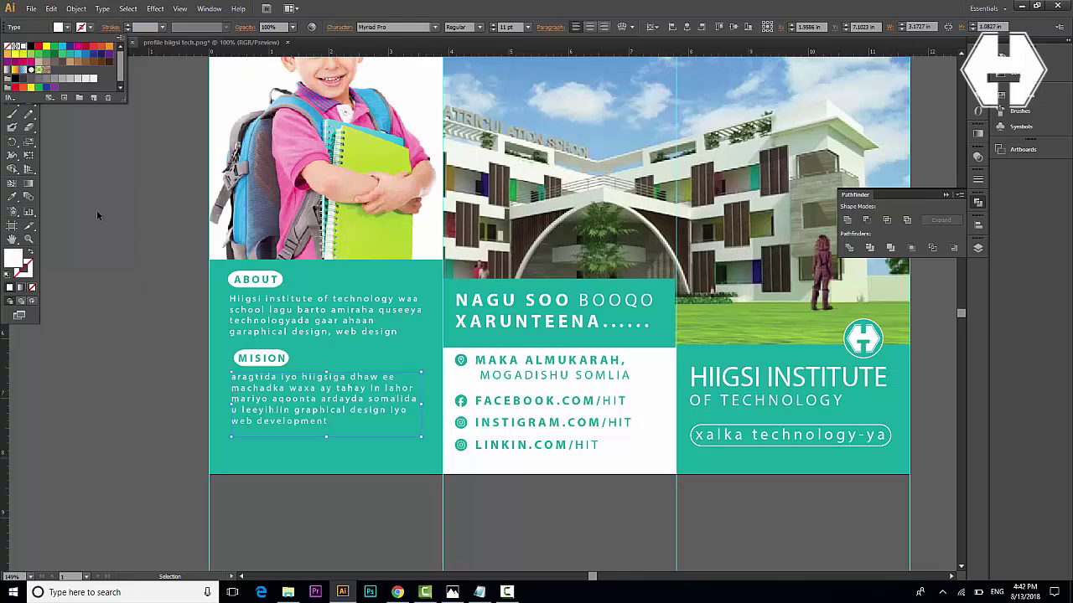
- Capitalise the mission paragraph's first word as "Aragtida" and set its words "graphical design iyo web development" to Bold
double_click(235, 381)
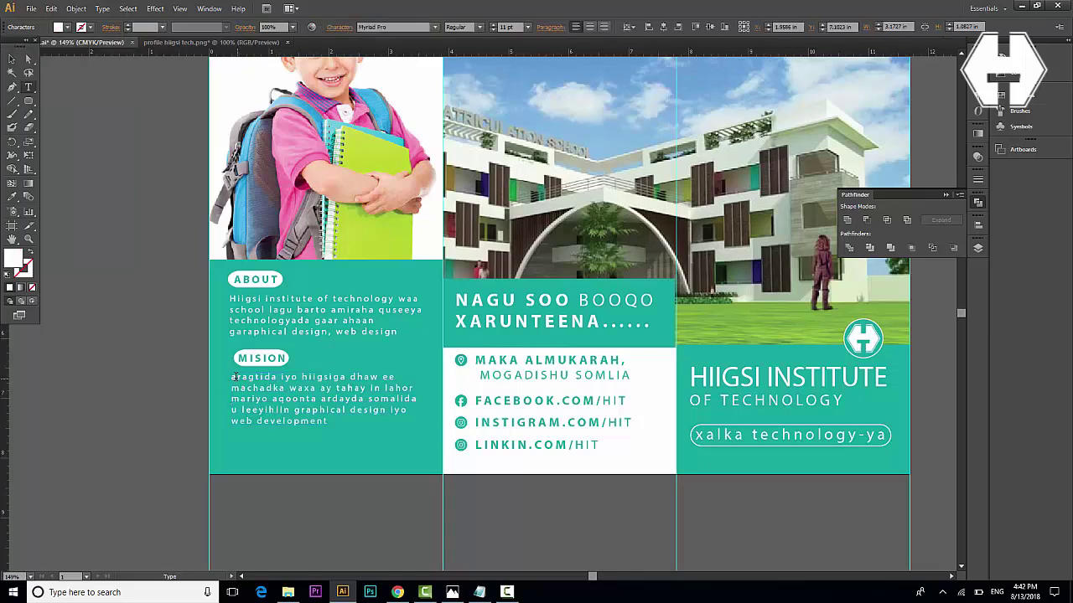
key(BackSpace)
text(A)
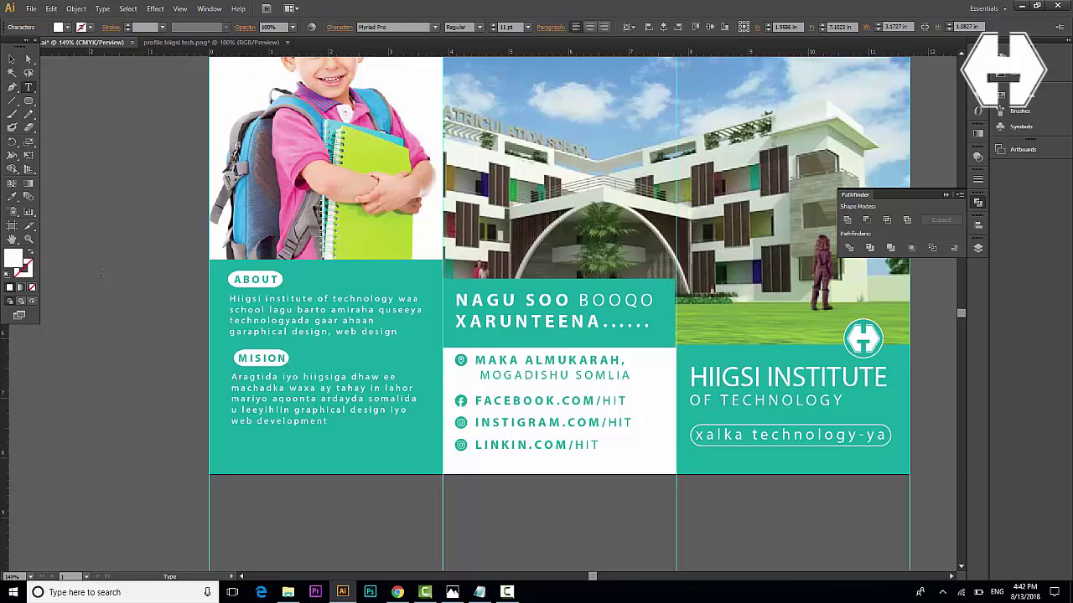
click(464, 27)
click(479, 125)
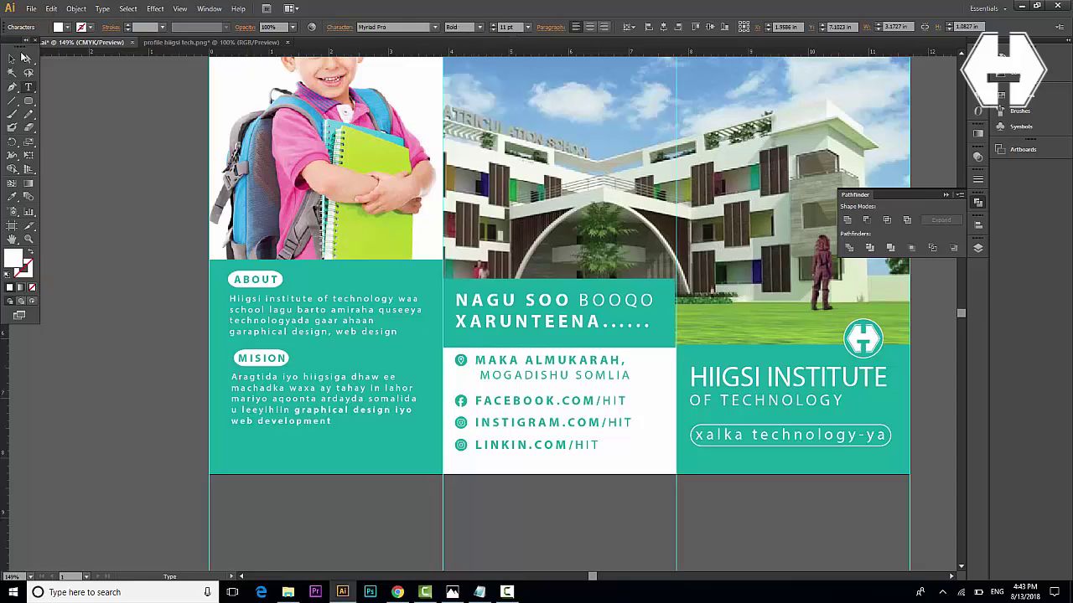
click(12, 59)
click(70, 238)
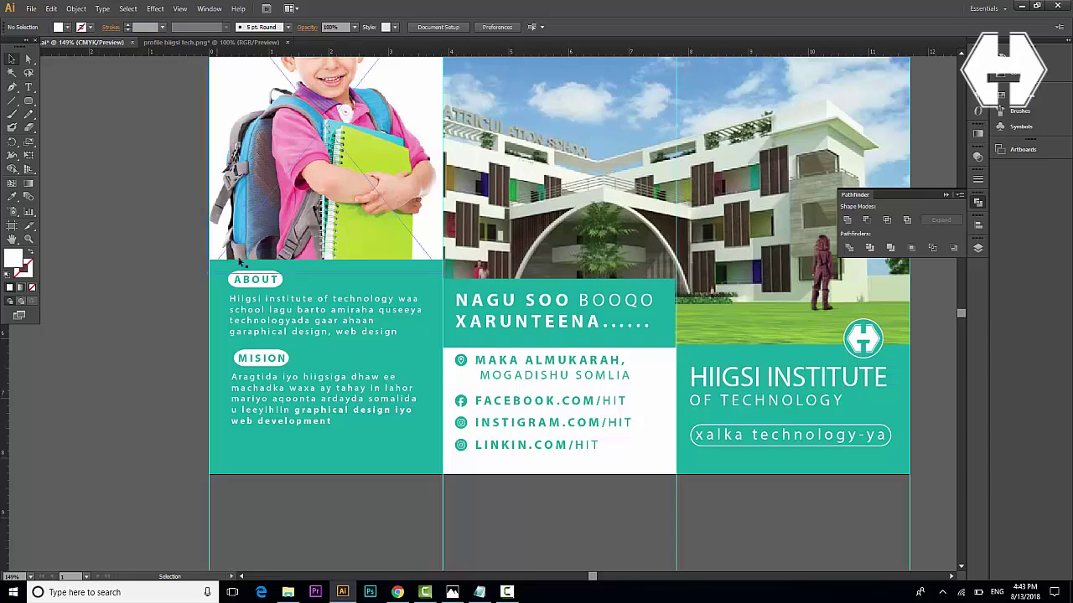
- Centre-align the HIIGSI INSTITUTE OF TECHNOLOGY title and reposition it centrally above the outlined tagline on the cover panel
scroll(164, 242, up, 4)
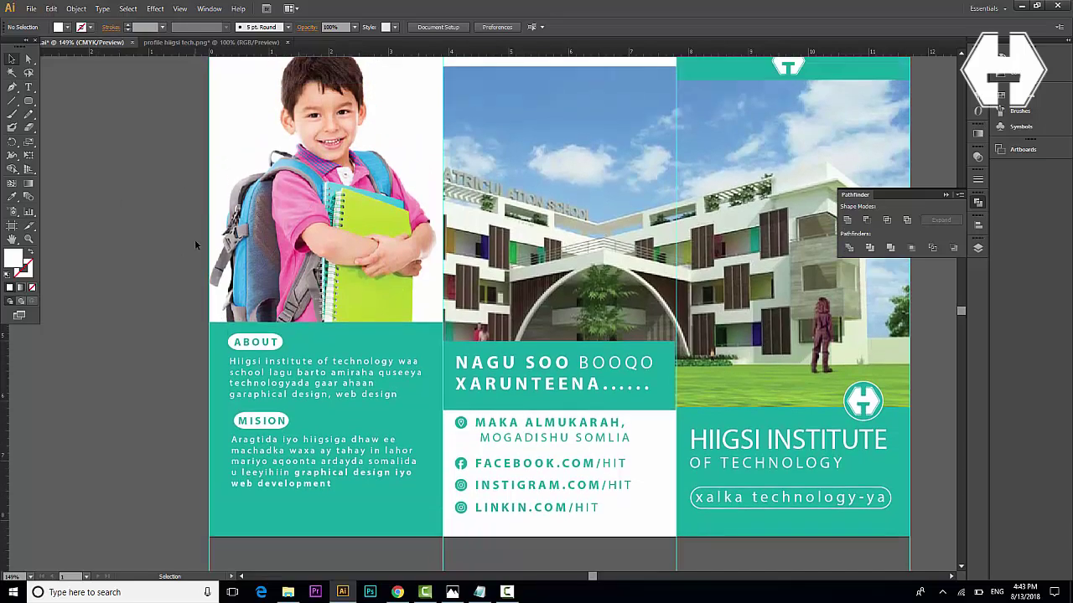
key(ctrl+0)
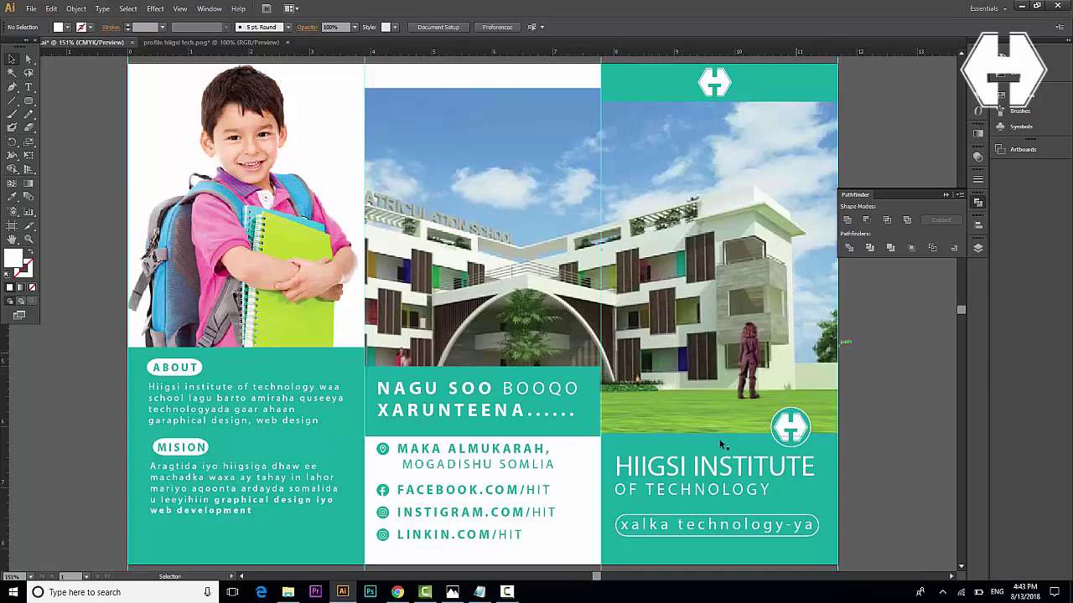
click(653, 476)
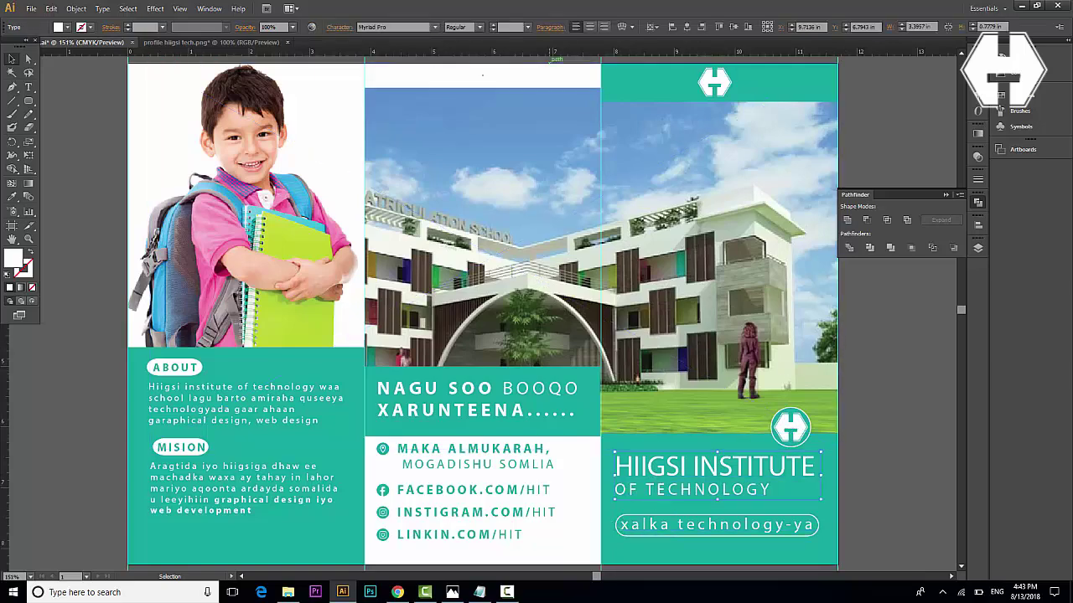
click(590, 27)
drag(706, 471, 772, 476)
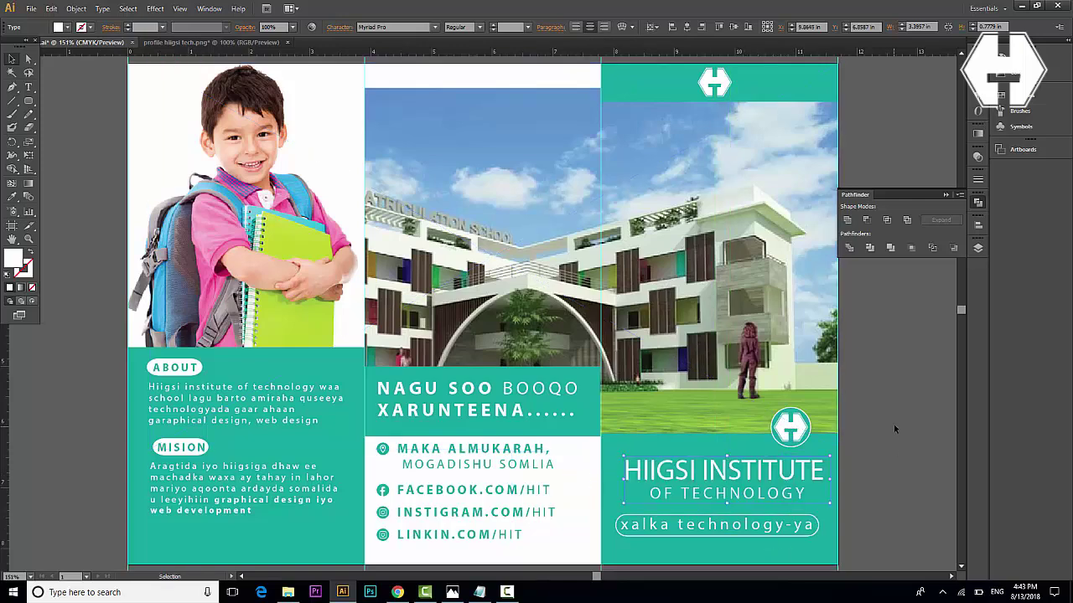
key(Left)
key(Left)
key(Left)
key(Left)
key(Left)
key(Left)
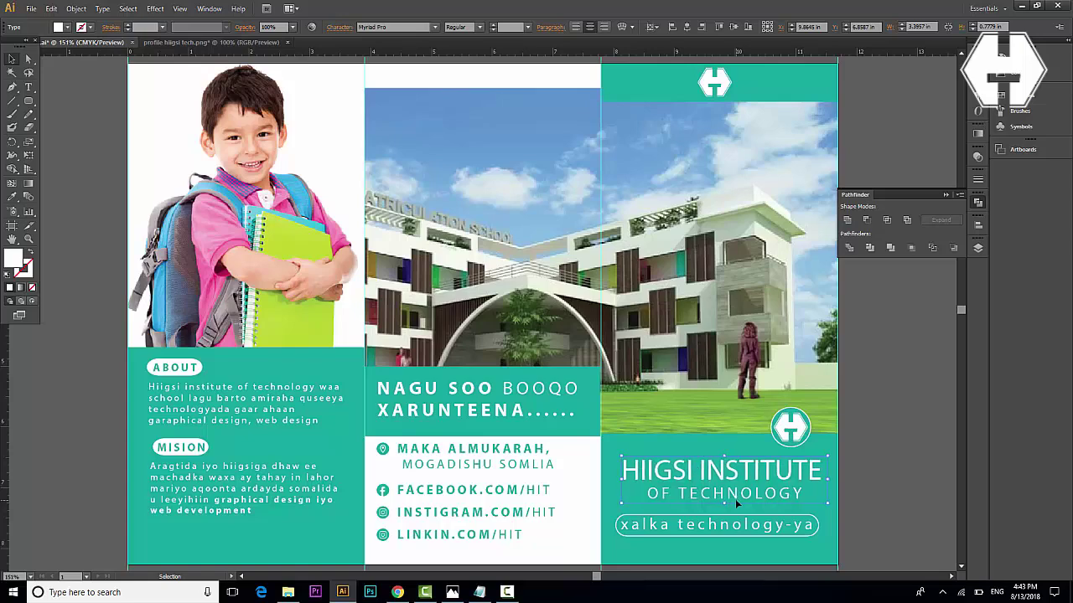
click(916, 413)
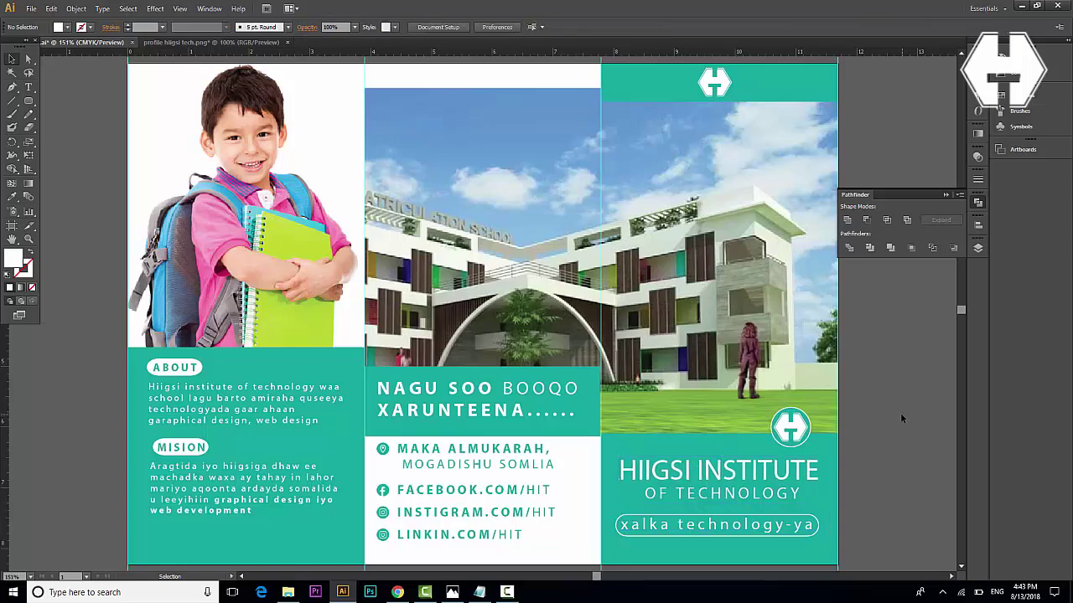
- Draw a white rounded rectangle about 2.44 × 0.85 in across the ABOUT panel's bottom edge and another about 3.65 × 0.99 in just below that edge
scroll(900, 412, down, 1)
scroll(249, 562, down, 3)
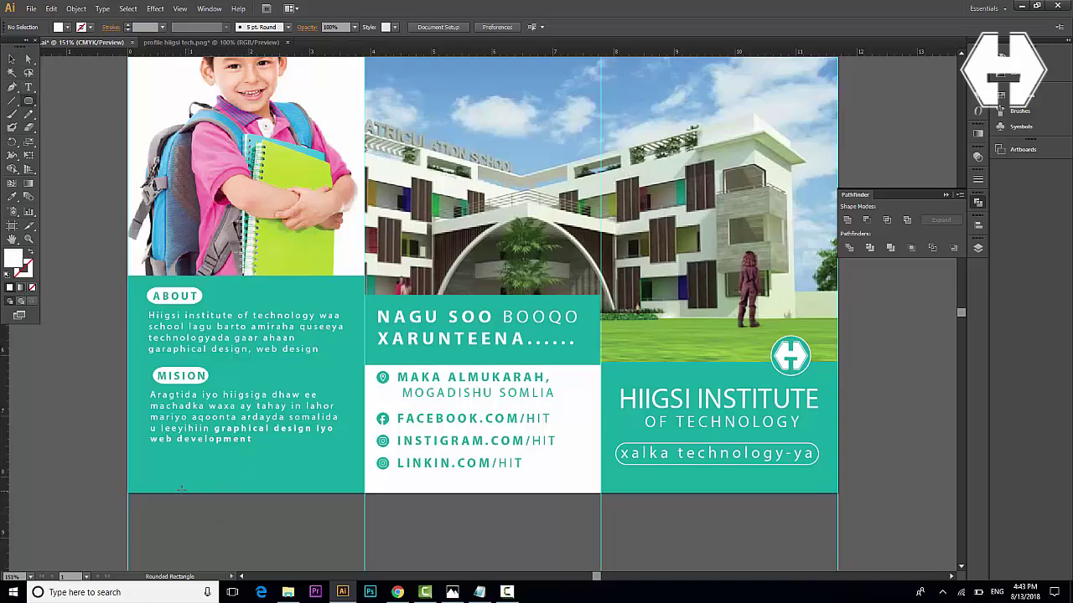
drag(168, 479, 317, 529)
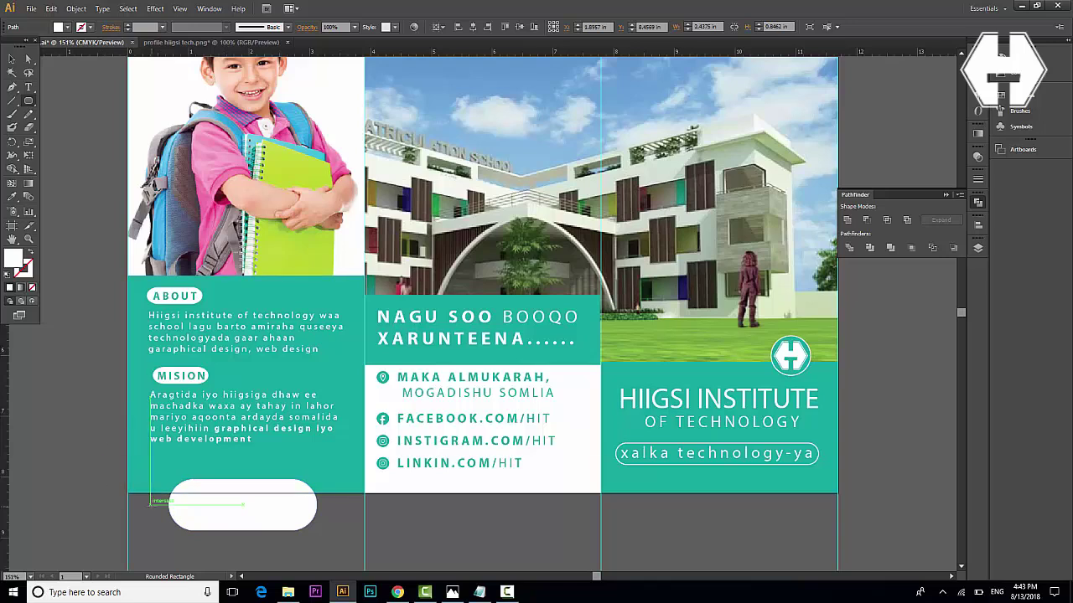
drag(144, 493, 364, 553)
- Subtract the lower rounded rectangle from the upper one with Minus Front, leaving a white tab on the ABOUT panel's bottom edge
key(v)
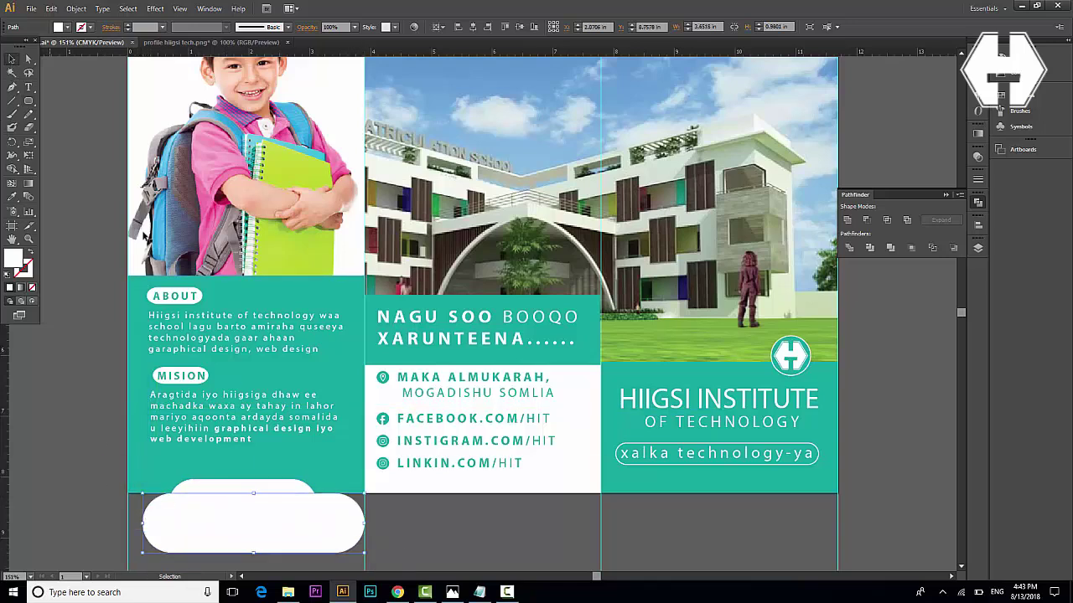
shift+click(228, 484)
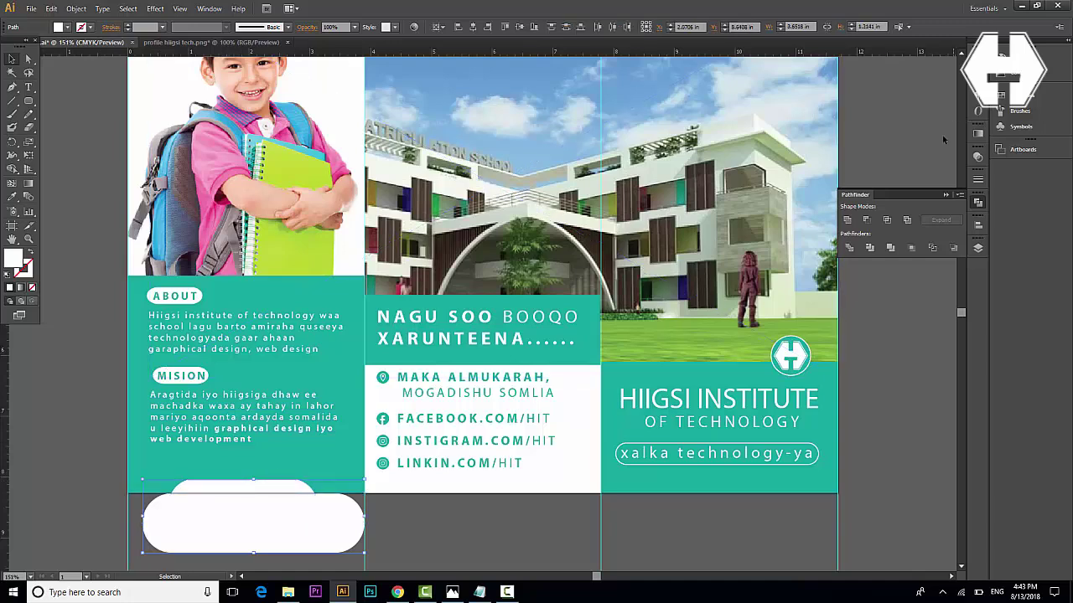
click(868, 223)
click(307, 528)
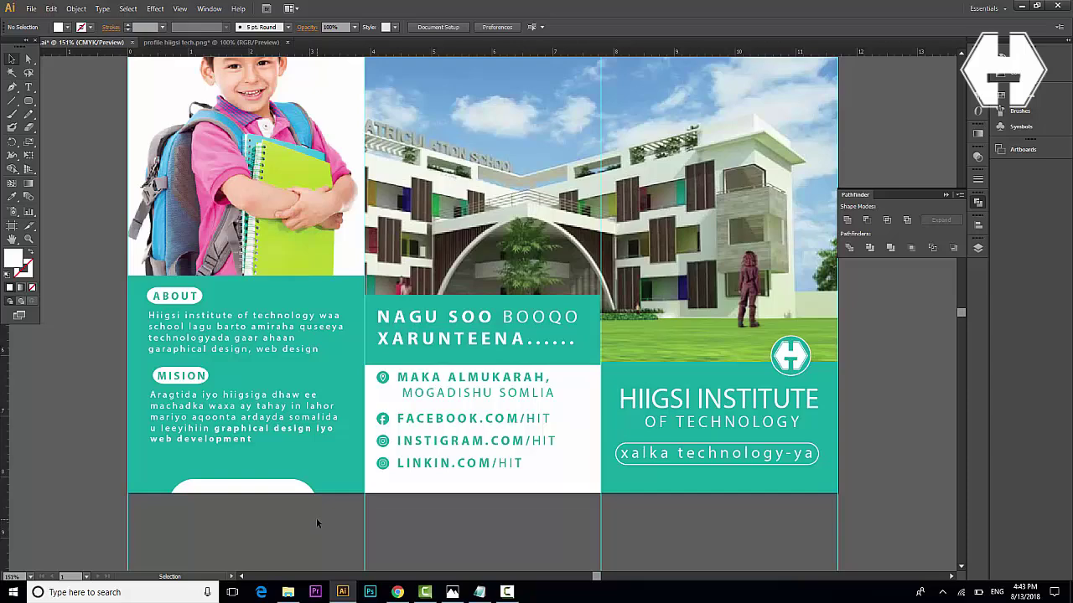
- Delete the white strip above the building photo on the middle panel
scroll(316, 518, up, 3)
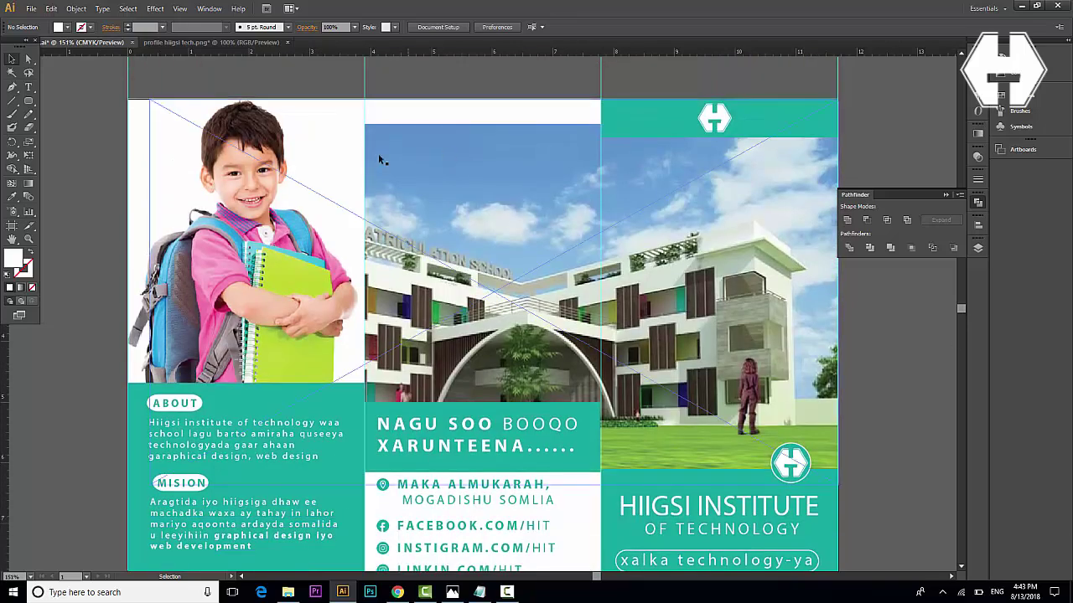
click(403, 112)
key(Delete)
scroll(483, 335, up, 2)
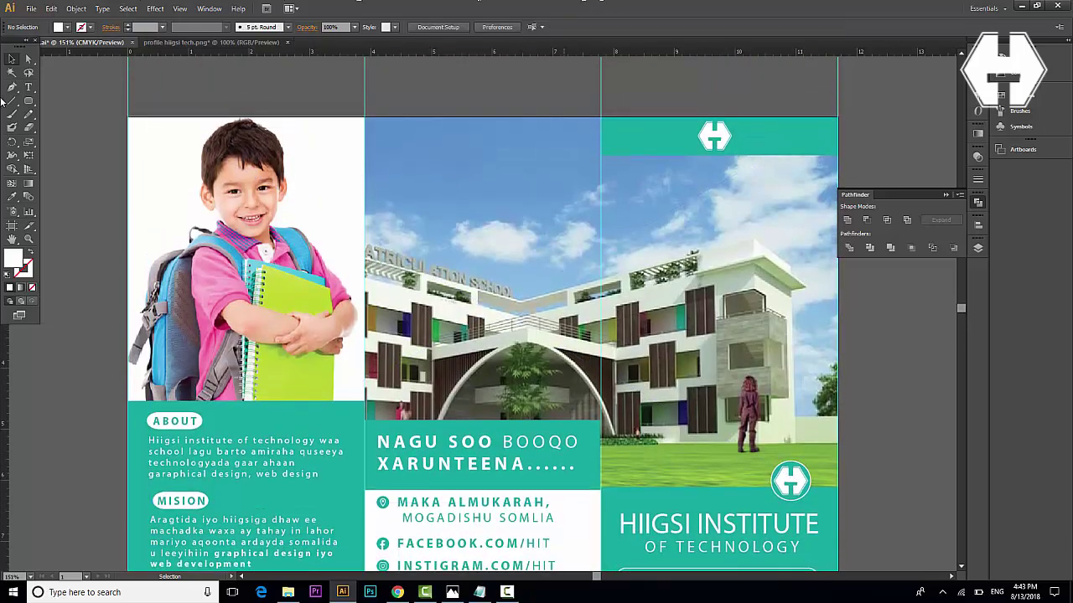
- Draw a white rounded rectangle about 2.97 × 0.66 in and centre it across the middle panel's top edge
click(29, 102)
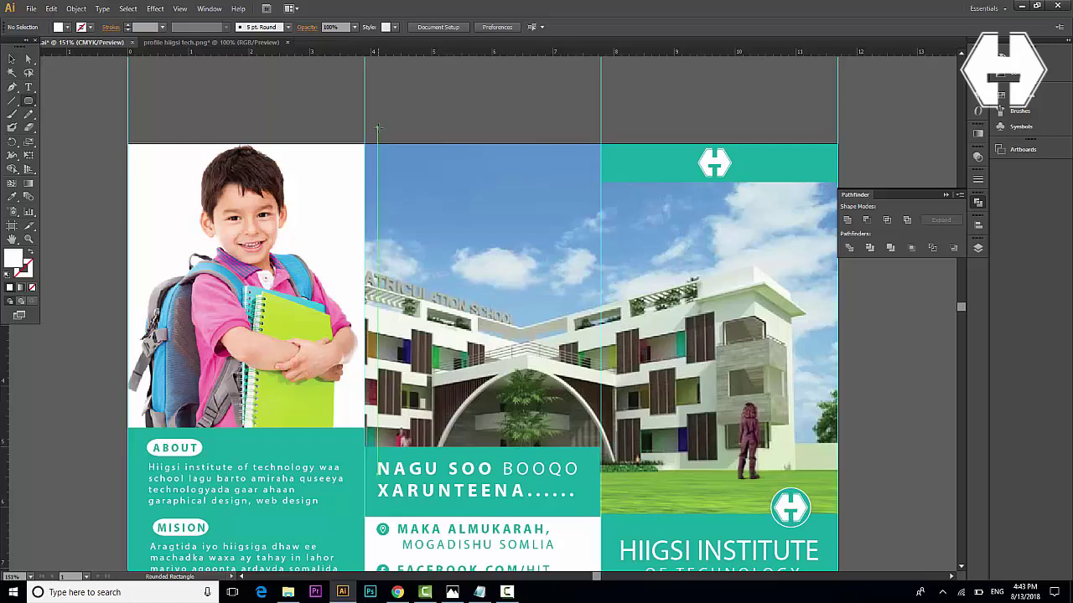
drag(375, 134, 550, 172)
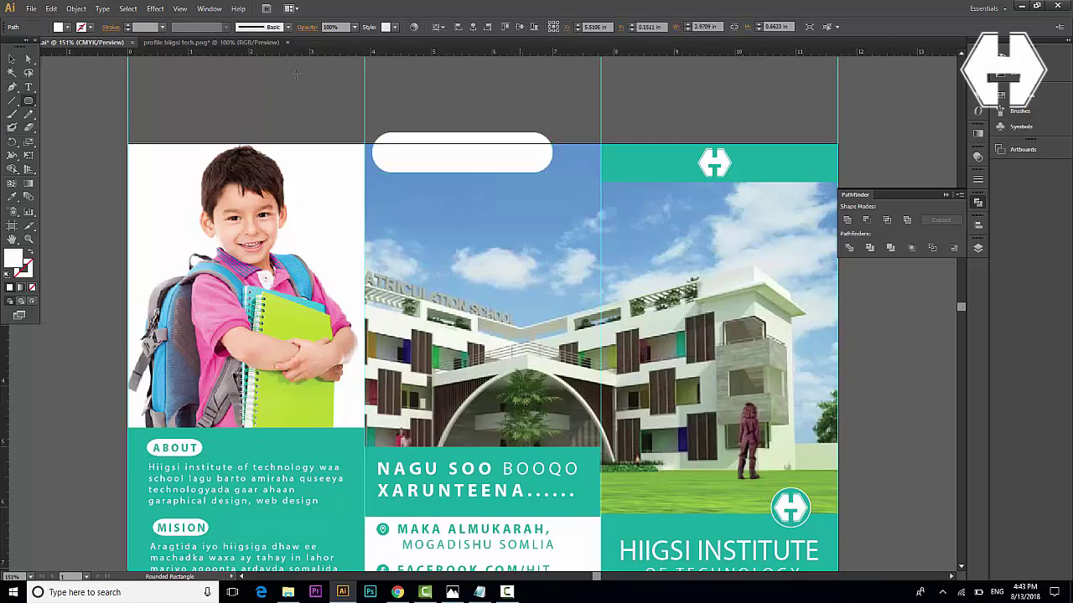
click(13, 57)
drag(455, 146, 468, 135)
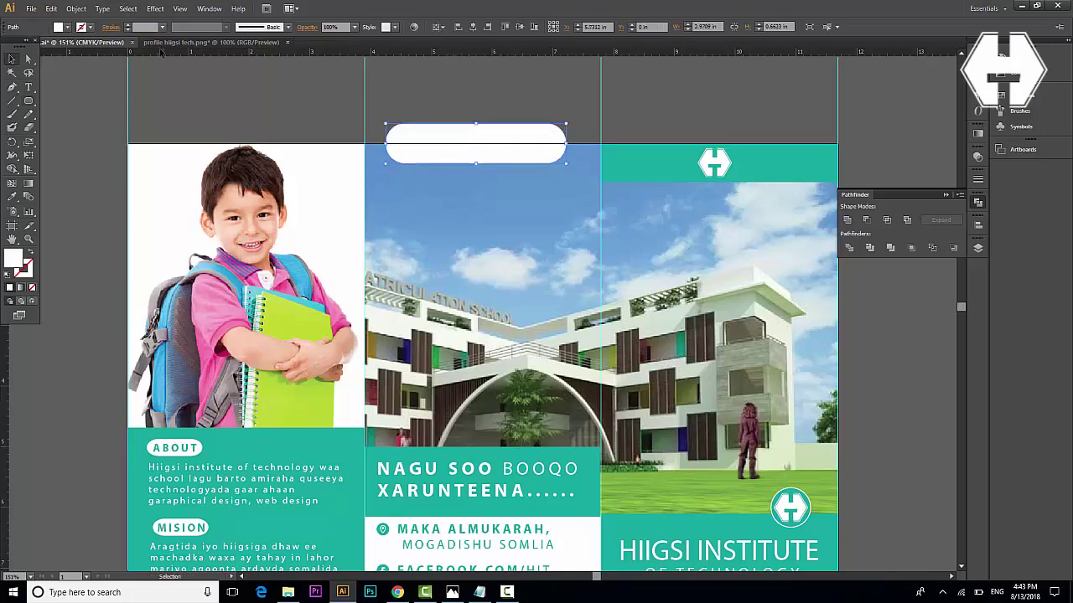
- Draw a rounded rectangle about 4.01 × 0.63 in above the middle panel and subtract it from the white shape, leaving a tab inside the page
click(28, 101)
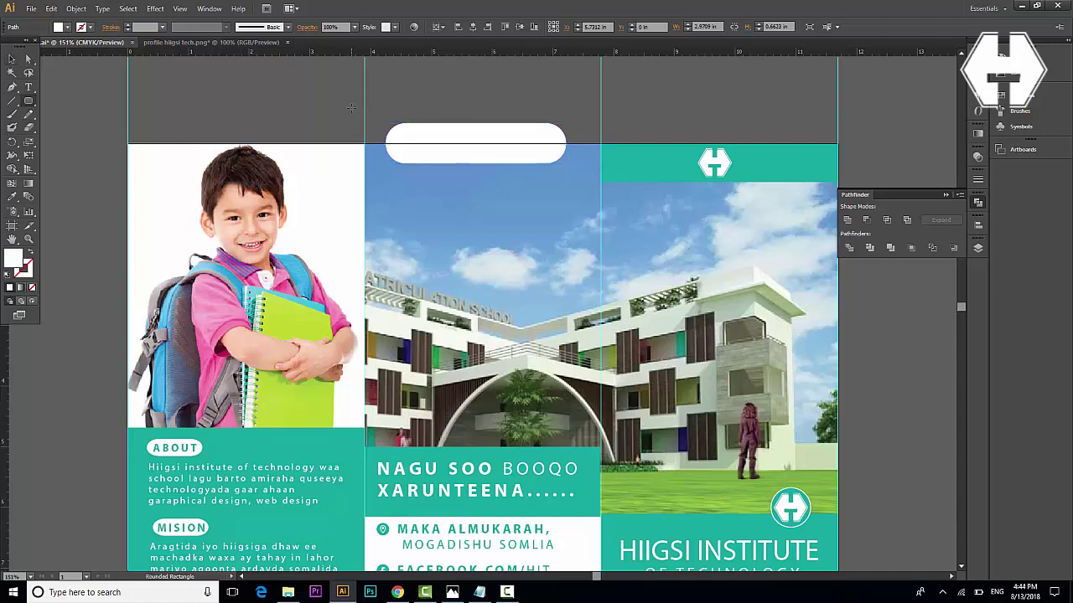
drag(351, 107, 595, 144)
key(v)
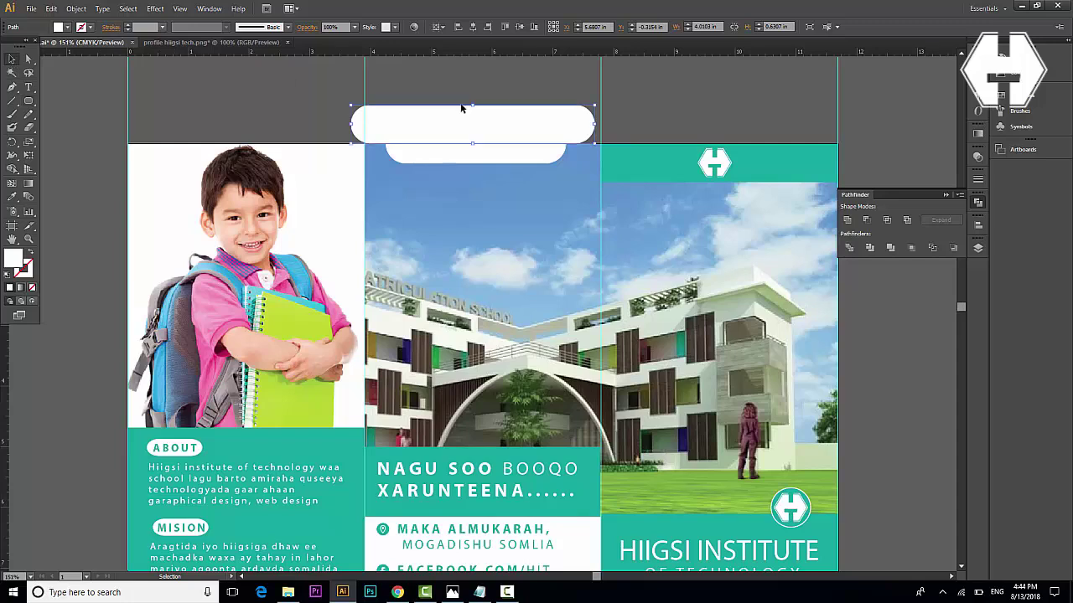
shift+click(515, 152)
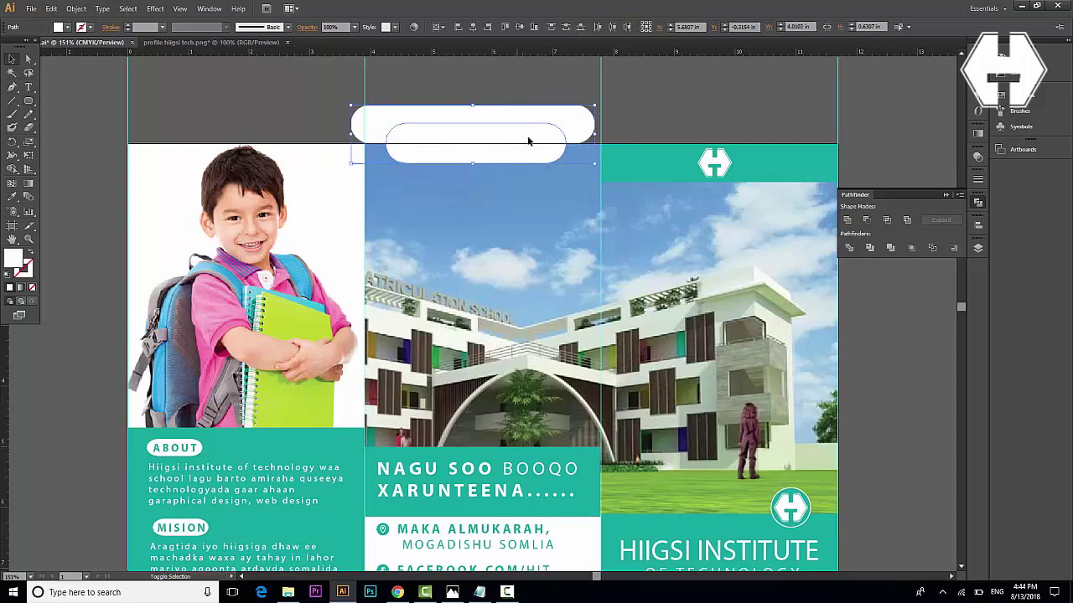
click(867, 221)
click(662, 85)
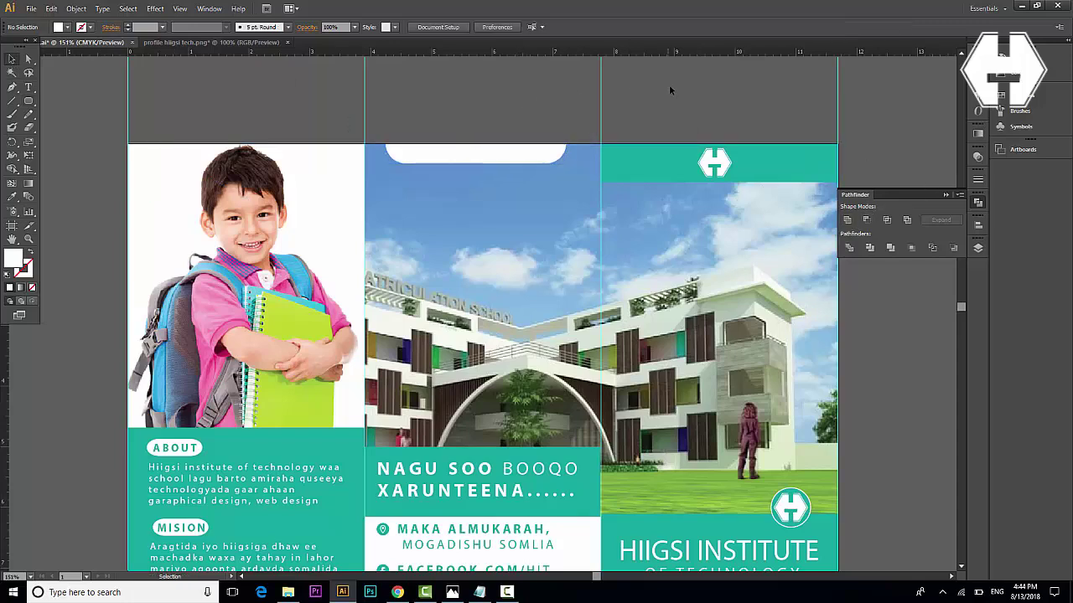
- Delete the teal strip across the cover panel's top and move its white logo above the artboard
click(670, 170)
key(Delete)
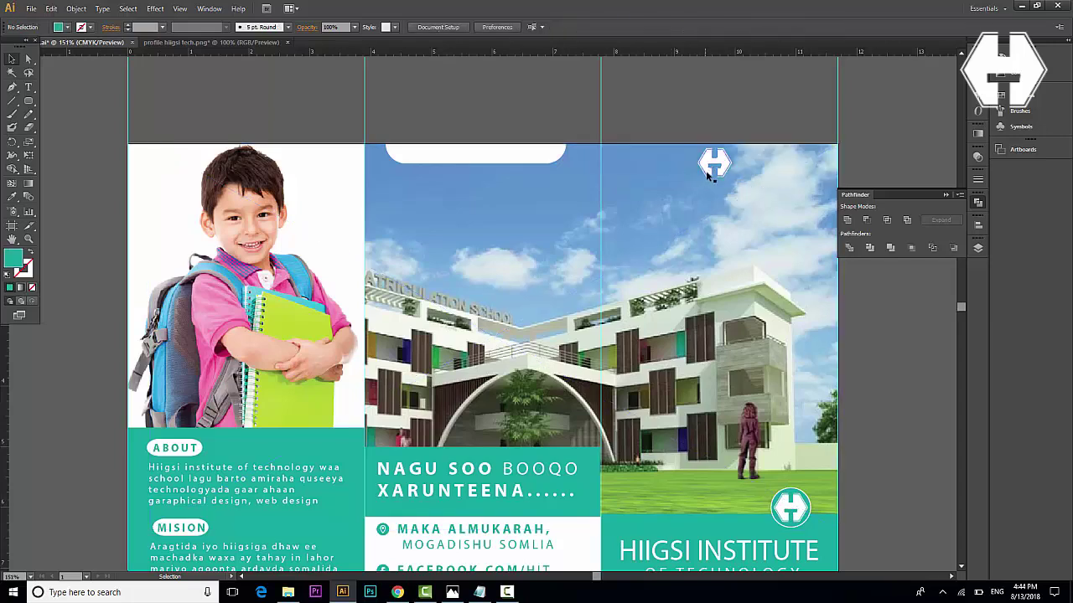
drag(711, 161, 651, 101)
- Copy the white tab to the cover panel's top edge, make it about 0.56 in tall, and recolour it teal with the Eyedropper
click(501, 162)
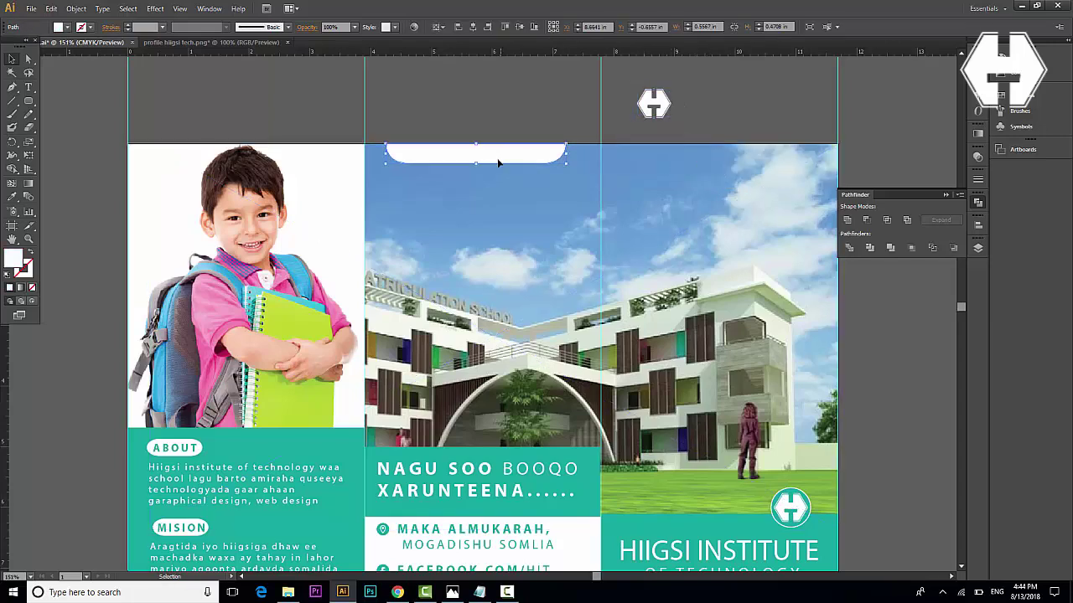
drag(496, 162, 712, 178)
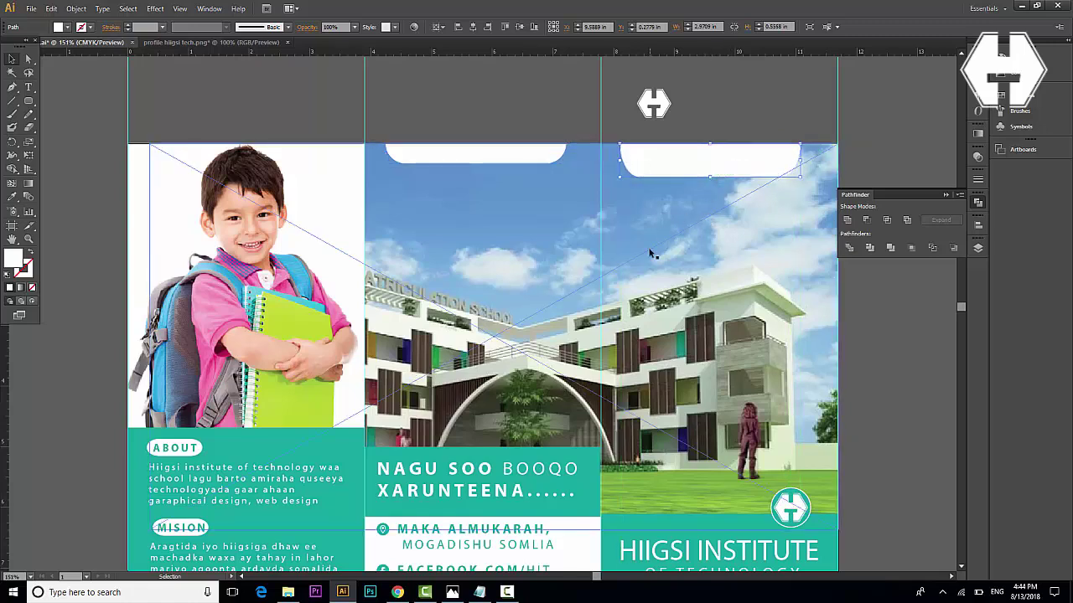
key(i)
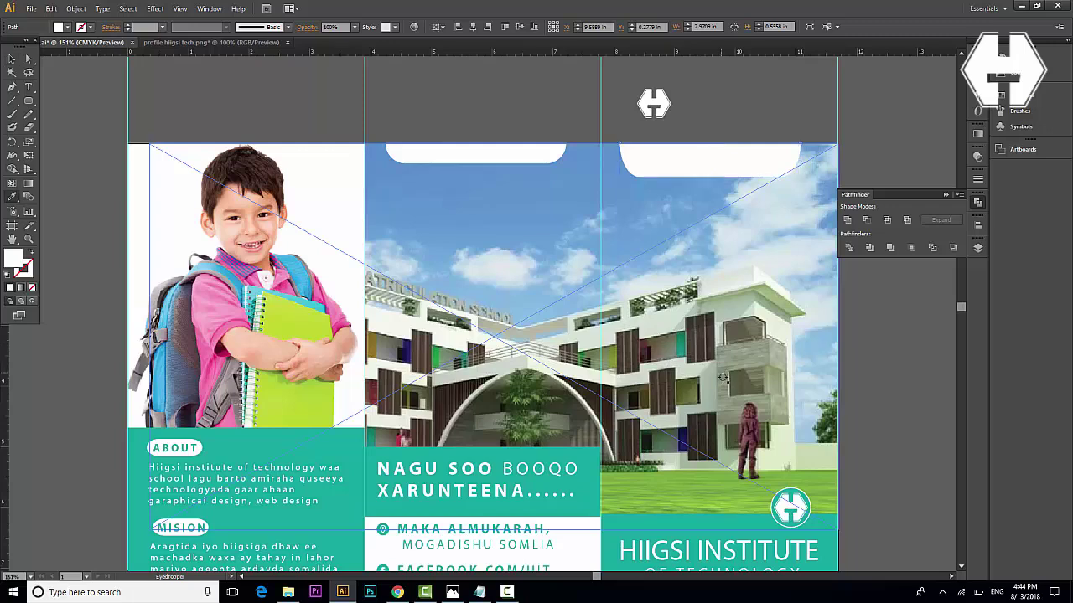
click(591, 500)
key(v)
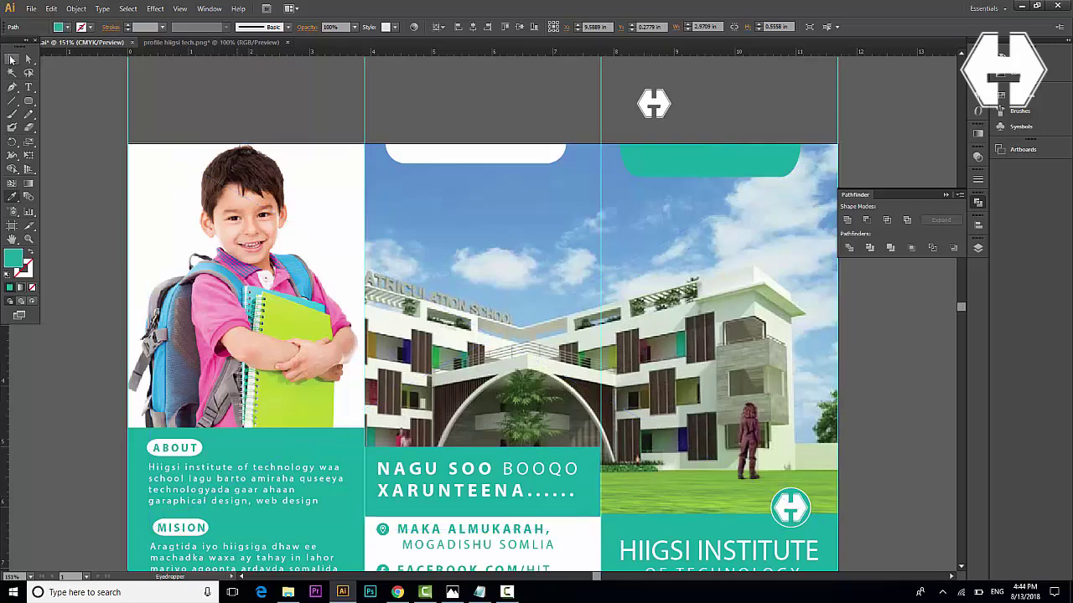
- Move the white logo onto the teal tab at the cover's top and bring it to the front
drag(702, 153, 707, 159)
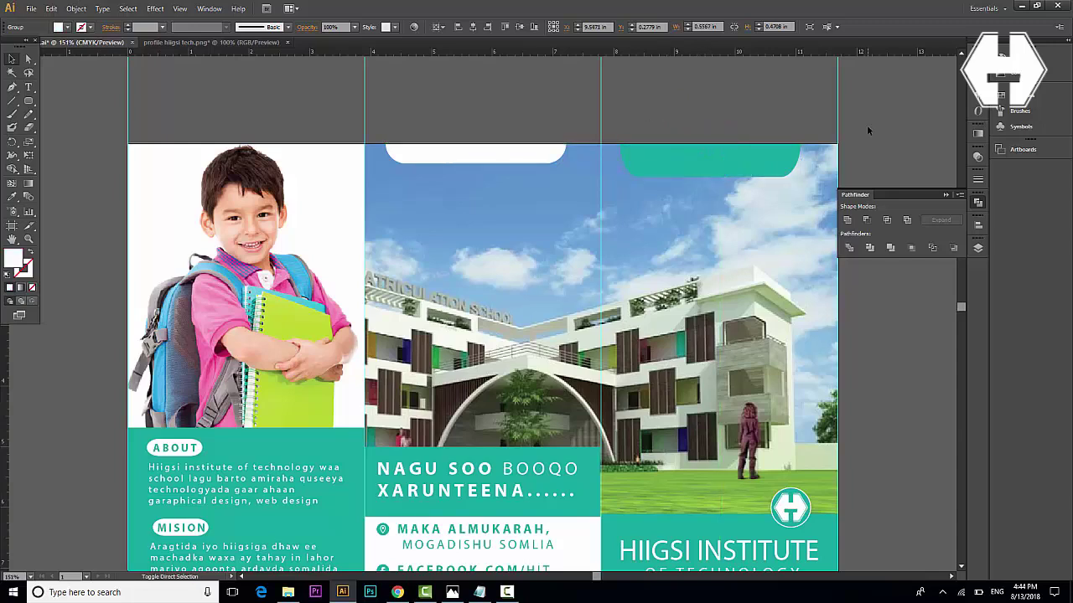
key(ctrl+shift+bracketright)
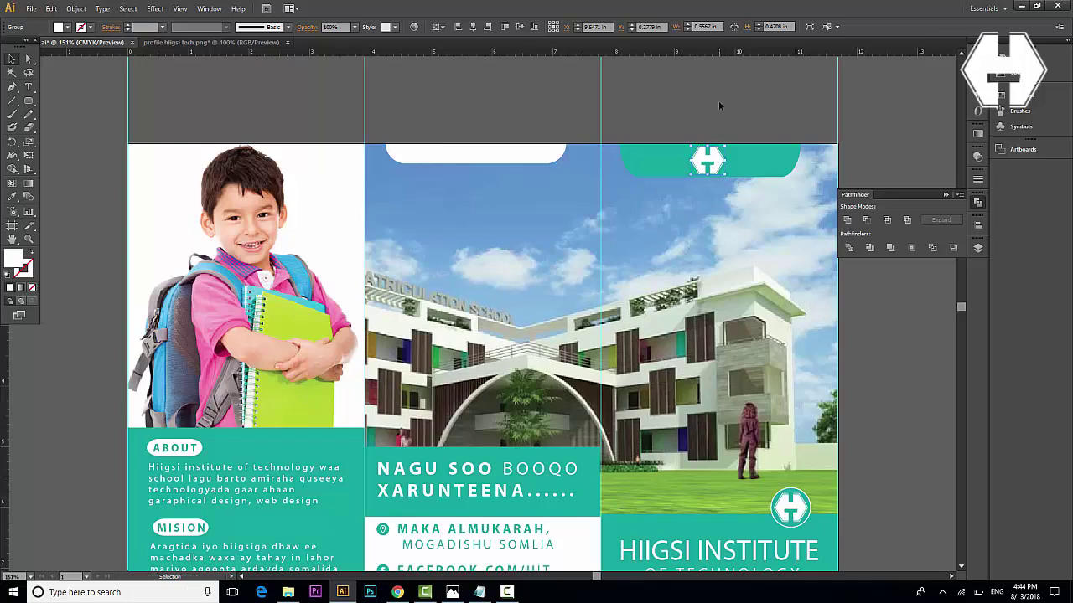
click(714, 162)
click(710, 101)
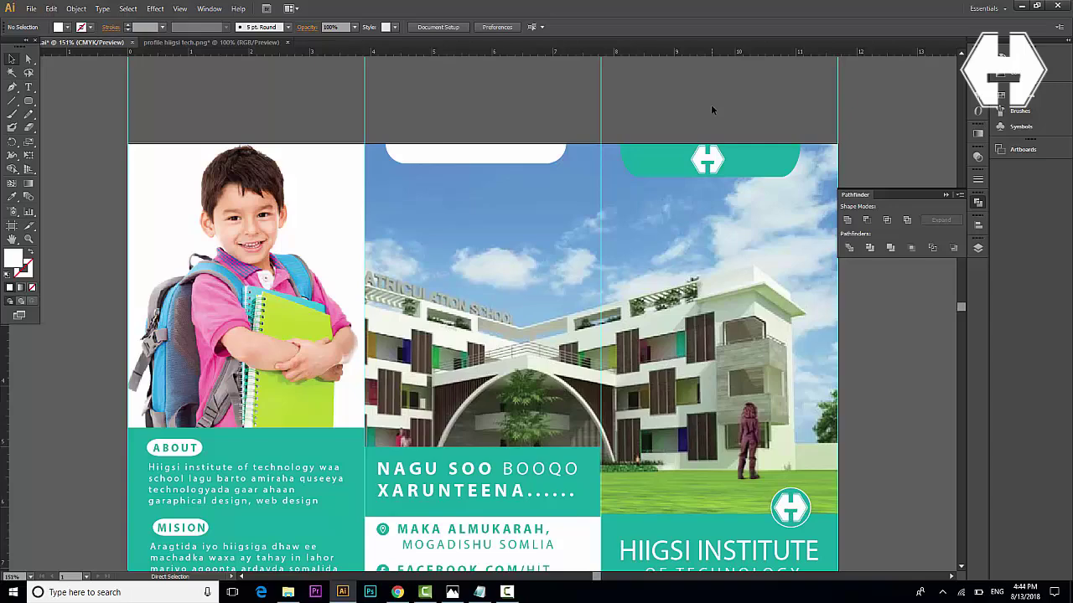
- Nudge the mission paragraph slightly right and down below the MISION heading
scroll(711, 109, down, 2)
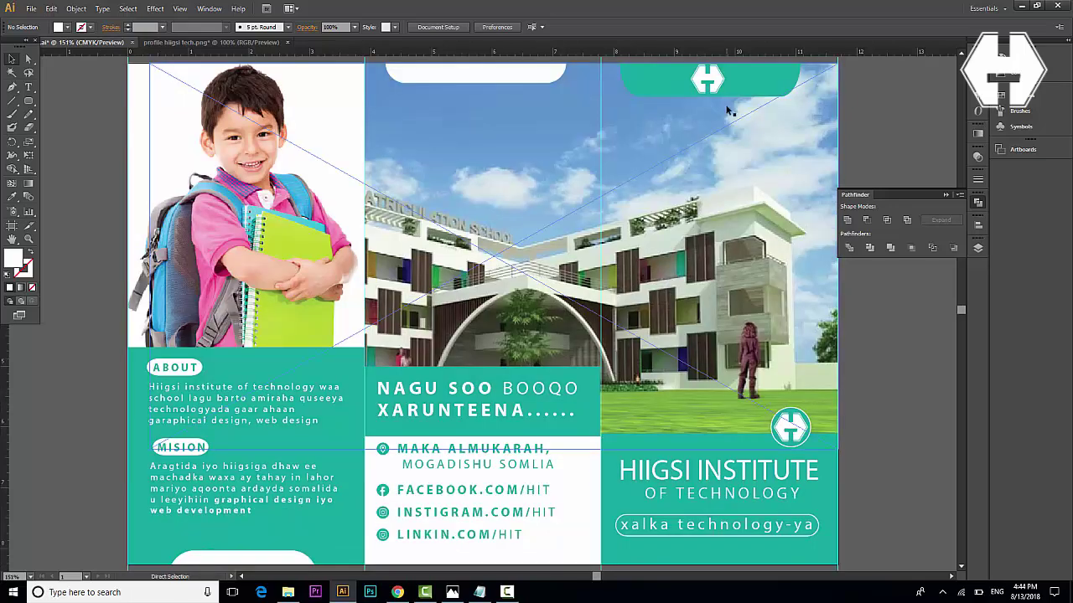
key(ctrl+minus)
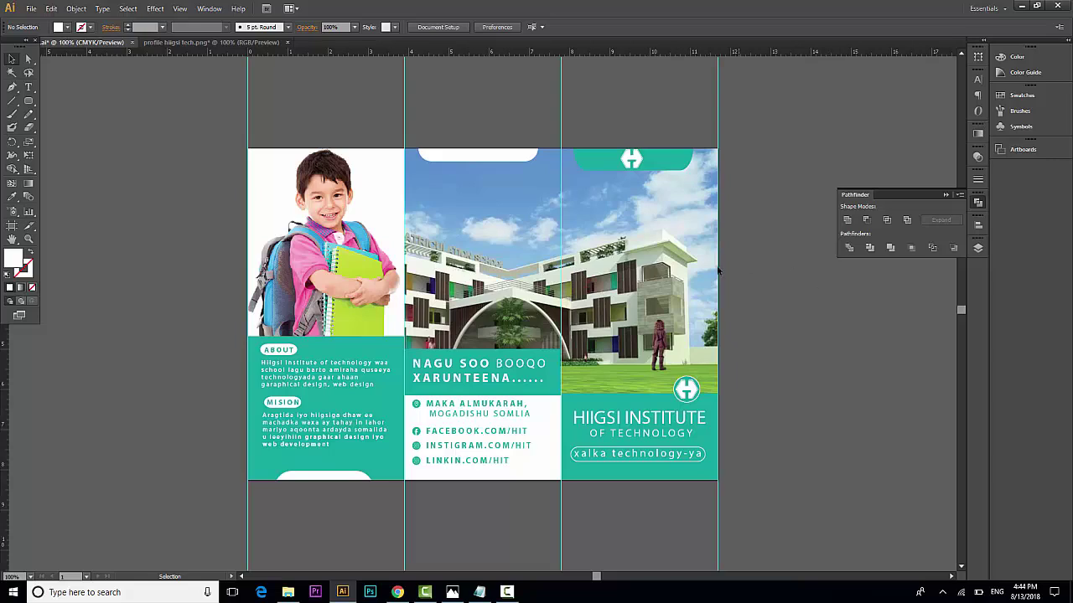
click(326, 439)
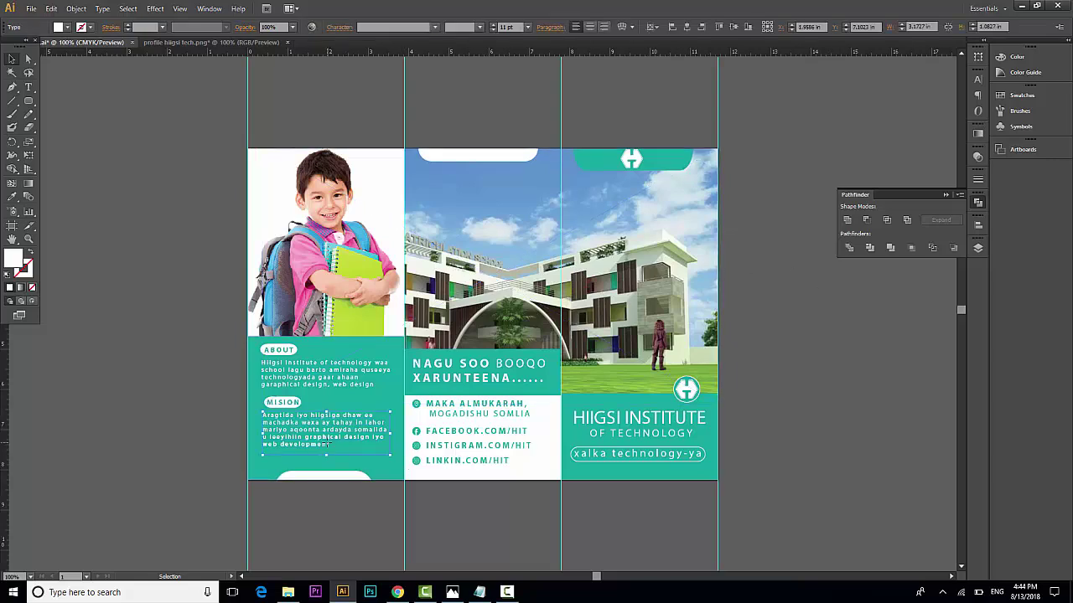
key(Right)
key(Right)
key(Down)
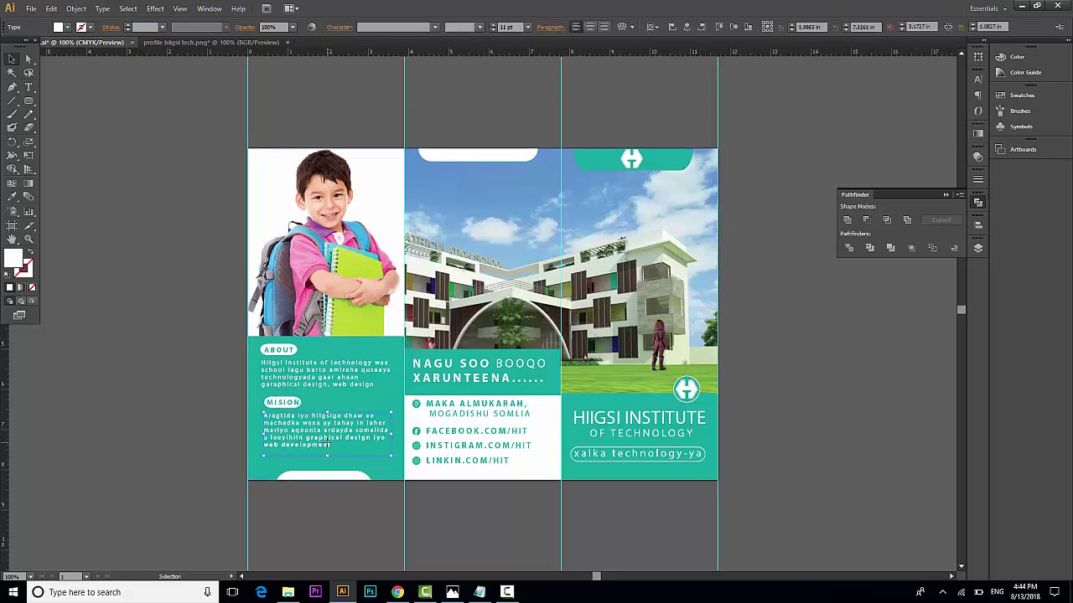
click(130, 431)
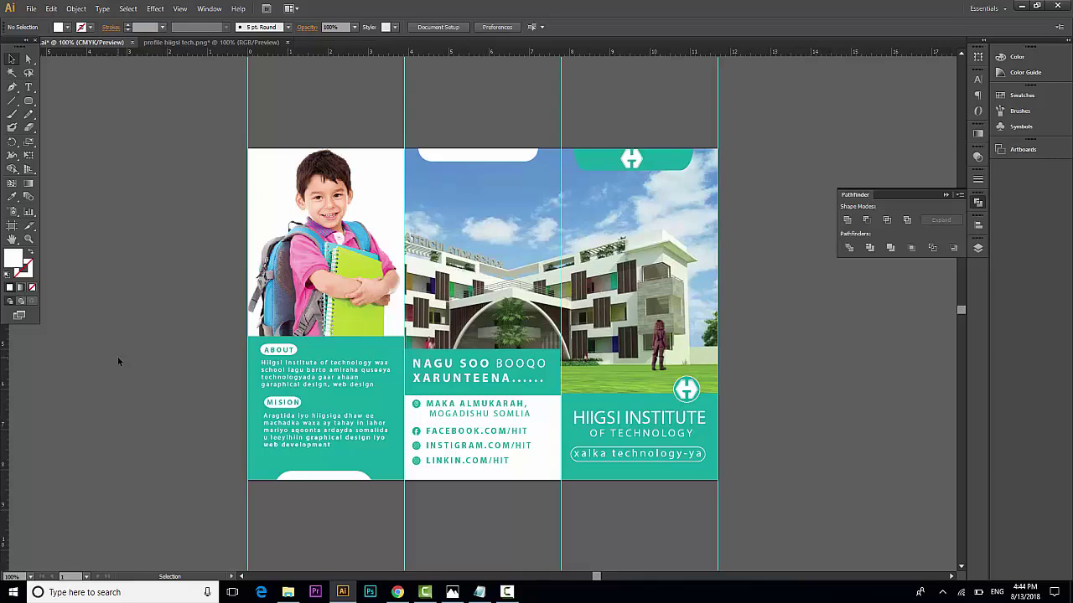
- Nudge the address line with its location icon slightly left and down in the middle panel's contact block
click(474, 411)
key(Left)
key(Left)
key(Left)
key(Left)
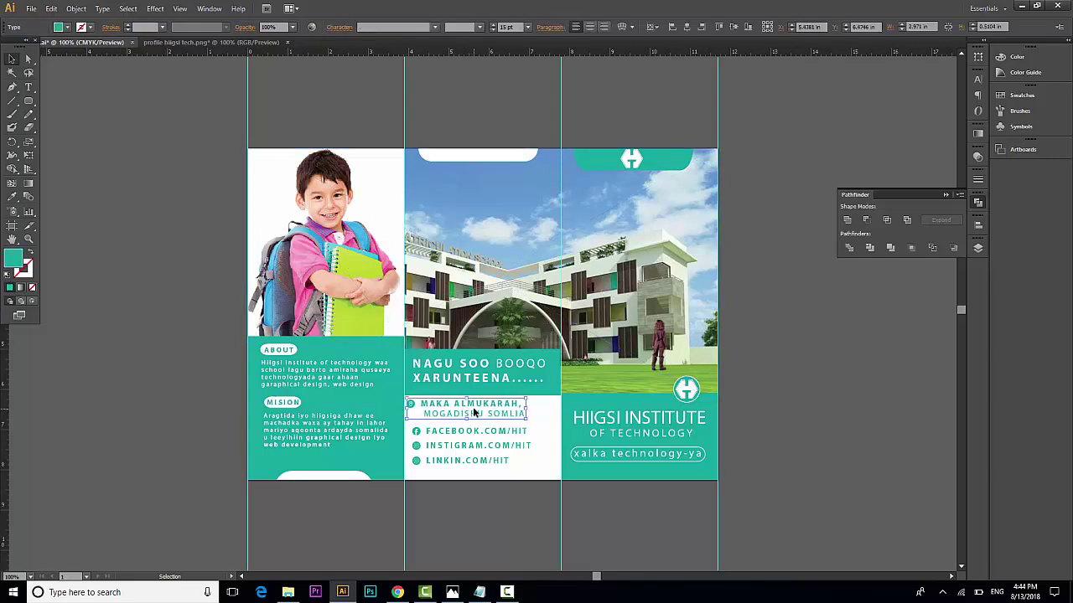
key(Down)
key(Down)
key(Down)
key(Down)
key(Down)
key(Down)
key(Down)
key(Down)
key(Down)
key(Down)
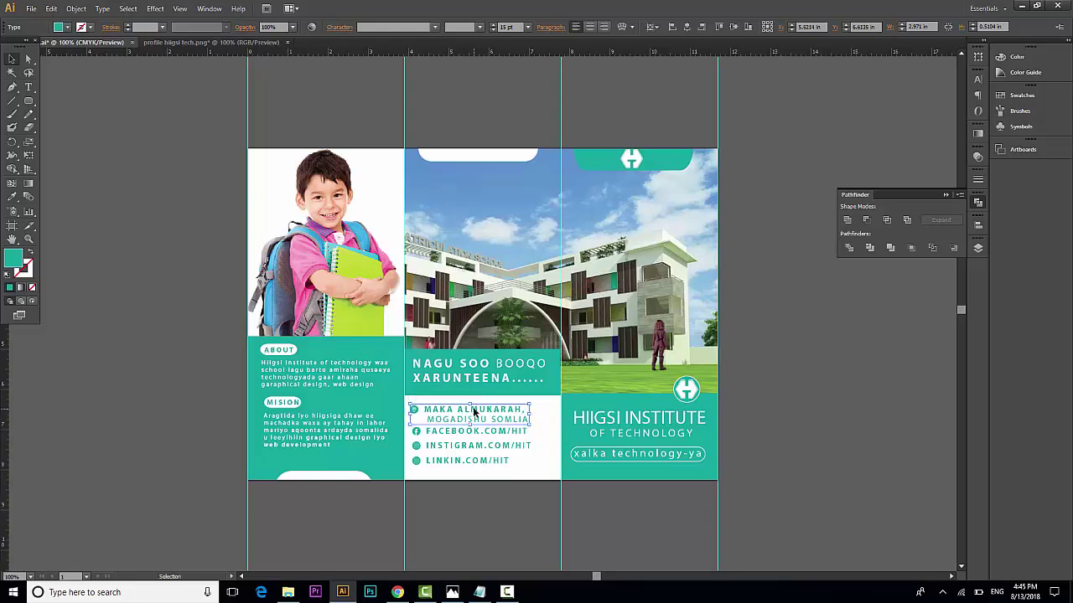
click(484, 478)
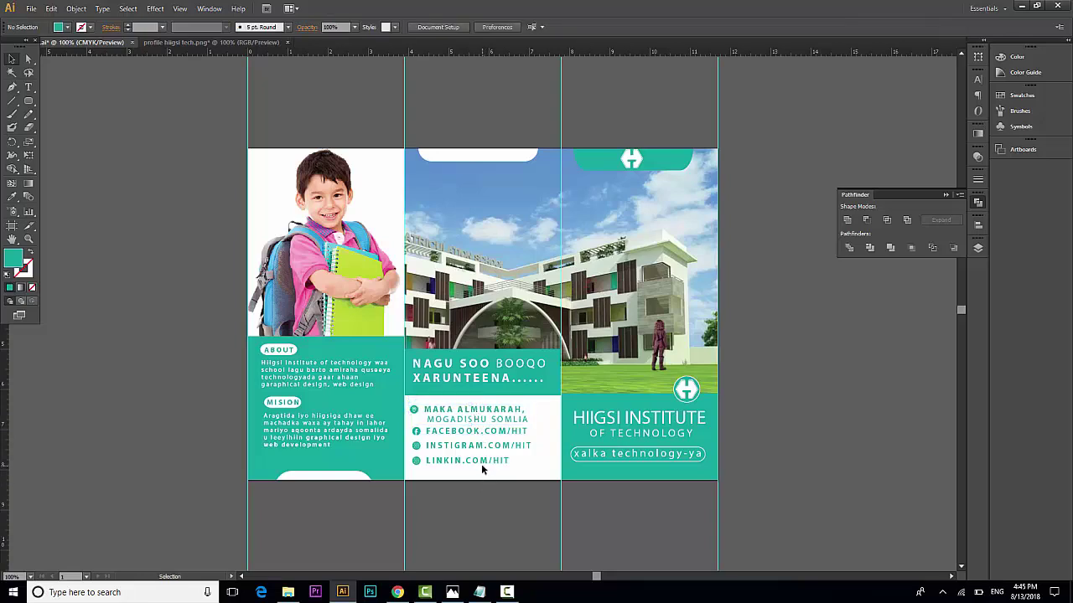
- Nudge the LINKIN.COM/HIT line down to widen the gap above it
click(478, 462)
key(Down)
key(Down)
key(Down)
key(Down)
key(Down)
key(Down)
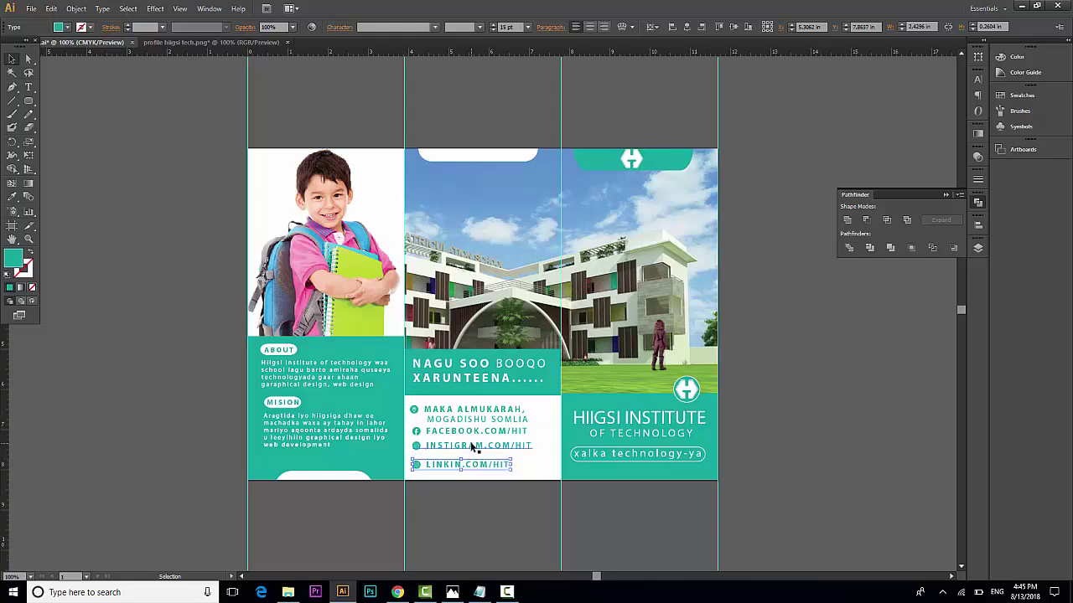
- Nudge the INSTIGRAM.COM/HIT and FACEBOOK.COM/HIT lines down to even out the spacing between the contact lines
click(472, 445)
key(Down)
key(Down)
key(Down)
key(Down)
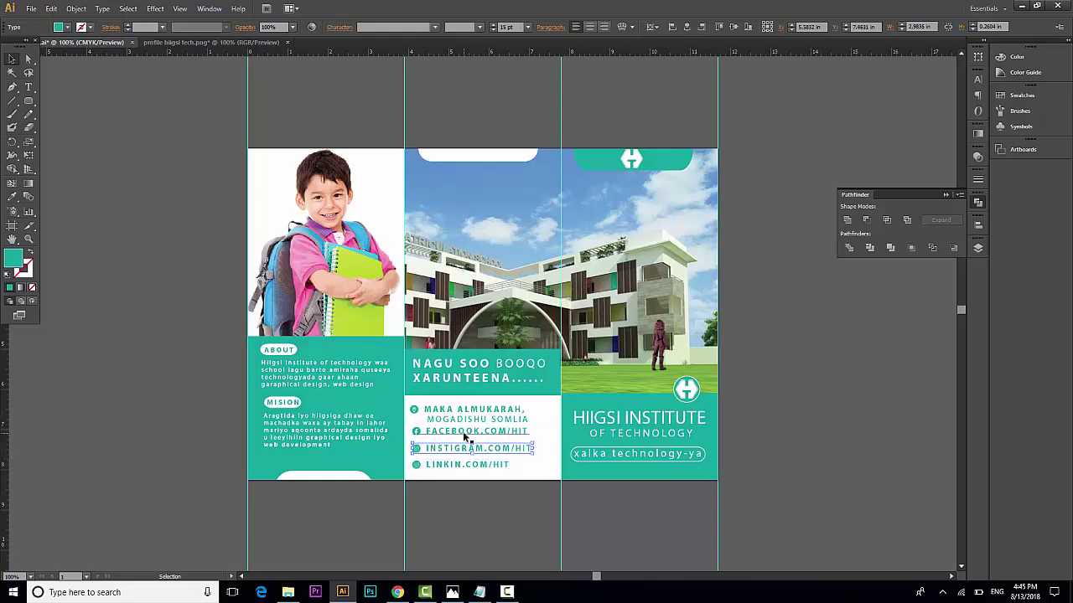
click(466, 431)
key(Down)
key(Down)
key(Down)
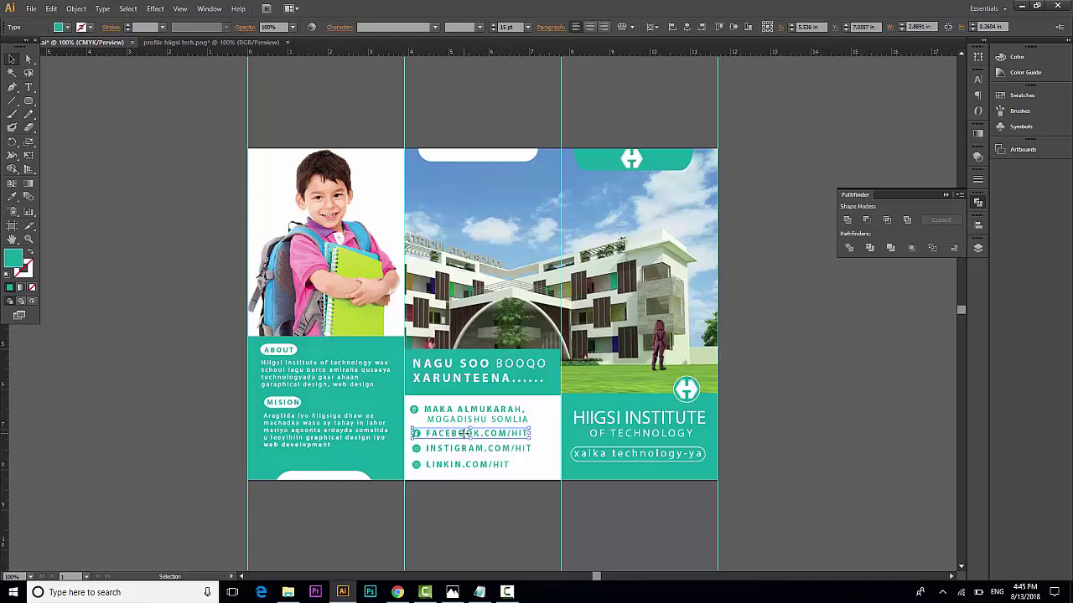
click(500, 522)
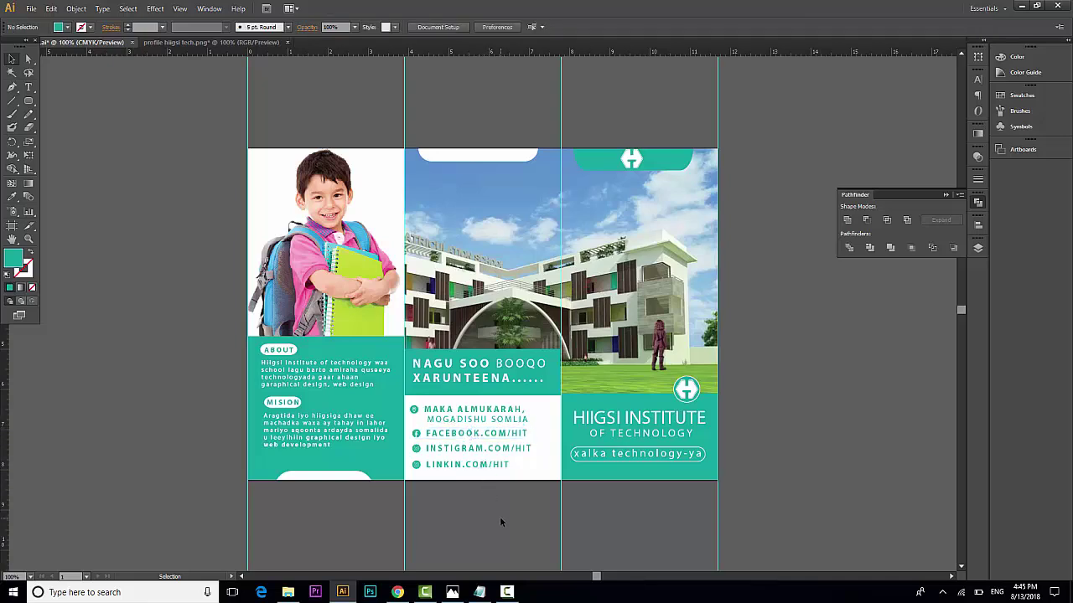